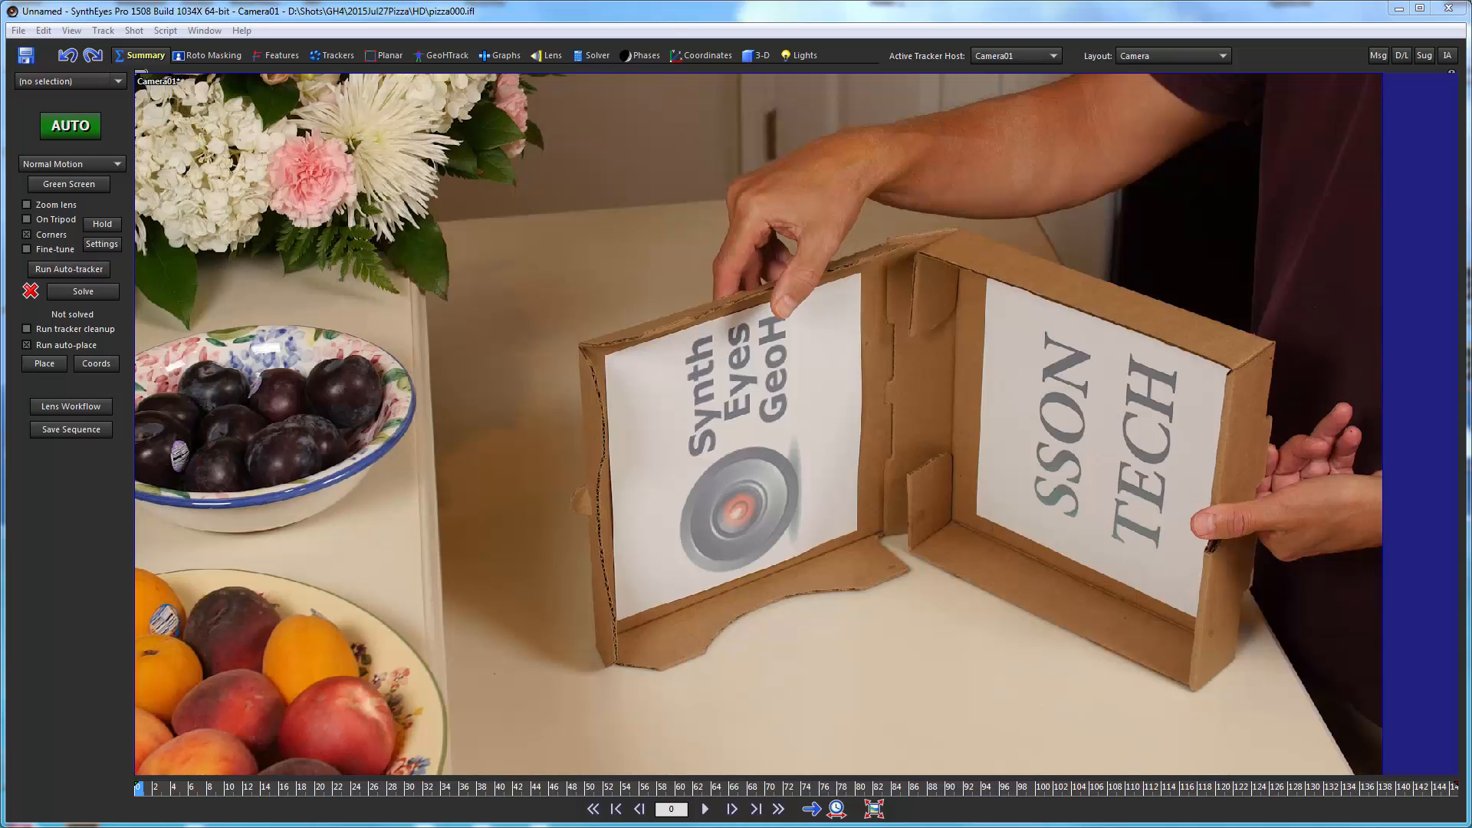
Scrub through the shot to examine the pizza box's motion up to about frame 61, and return to frame 0
left_click(175, 787)
left_click_drag(213, 784, 688, 781)
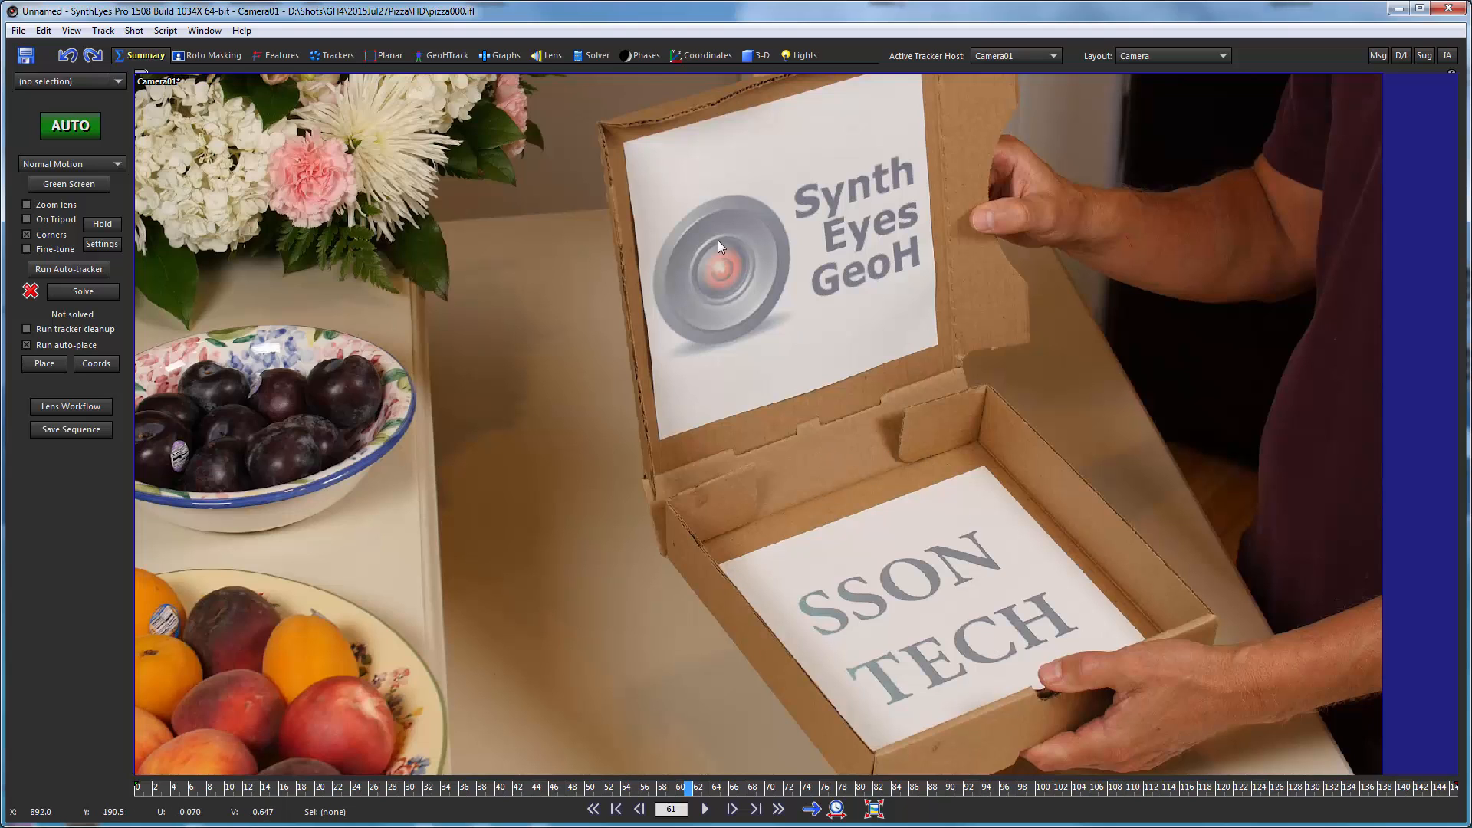
left_click(248, 788)
left_click_drag(248, 790, 59, 785)
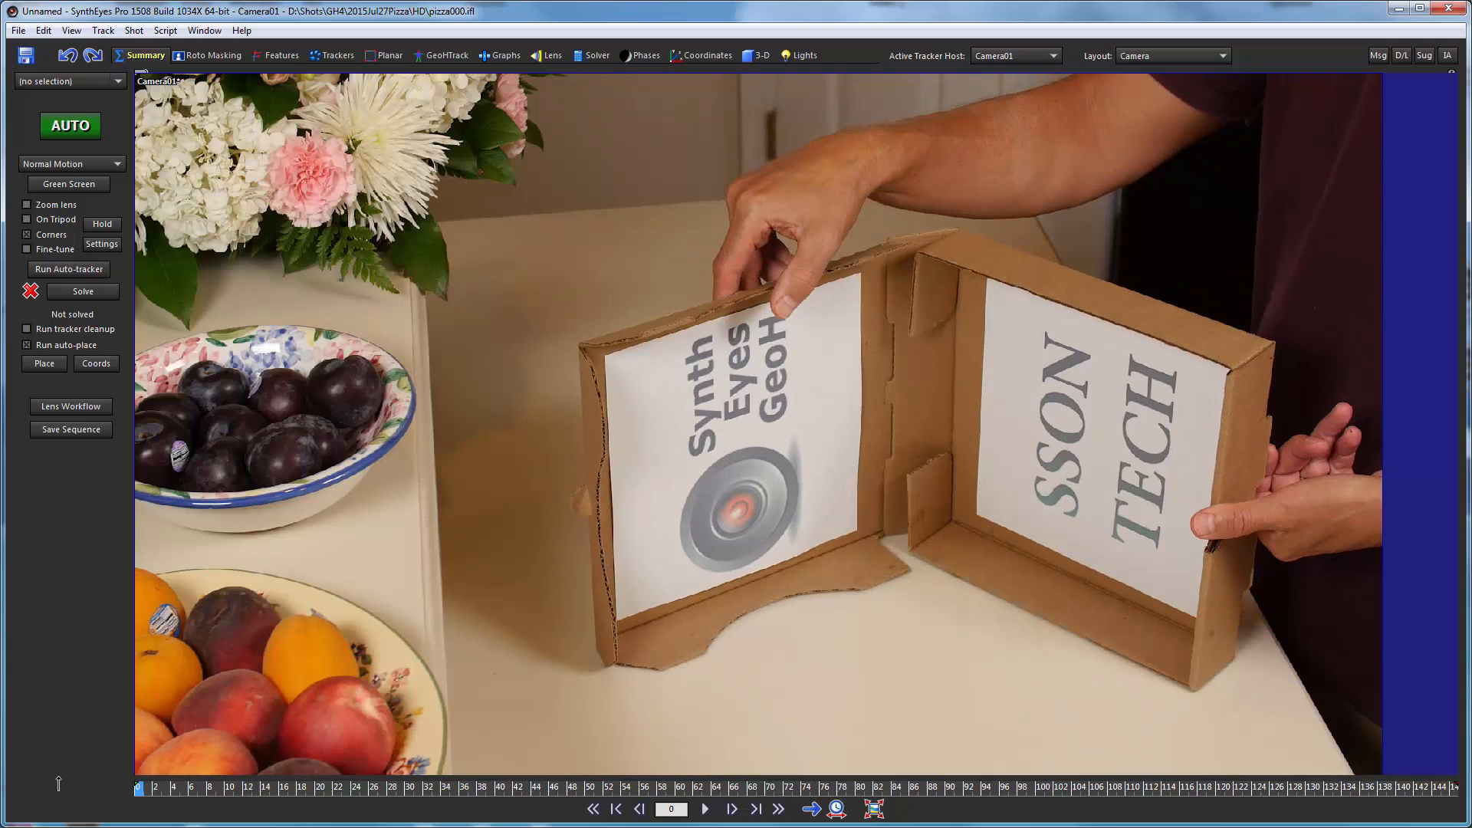
Import the mesh pizzabox.obj from the 2015Jul27Pizza folder
left_click(18, 30)
mouse_move(131, 190)
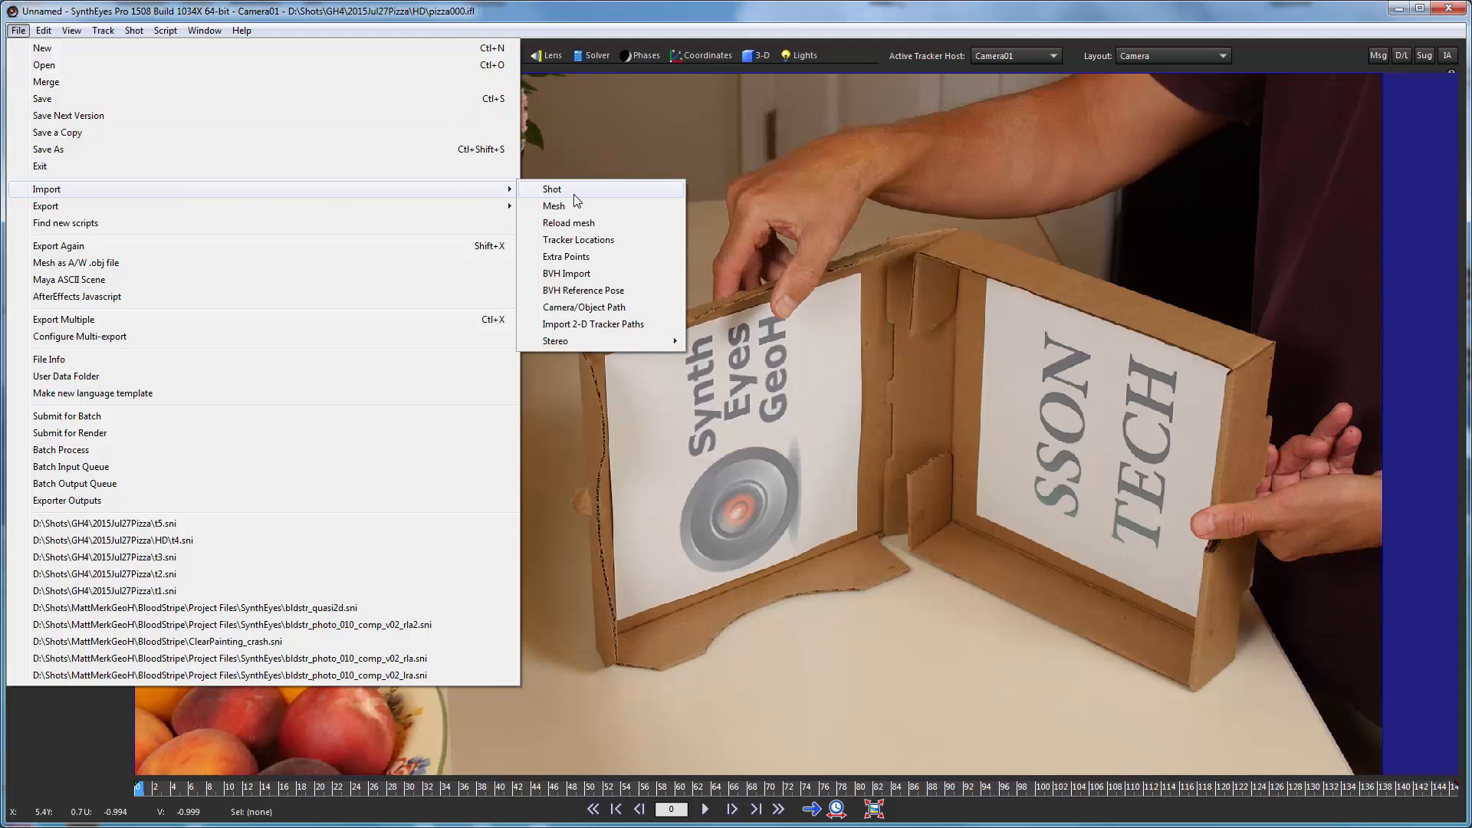
left_click(563, 209)
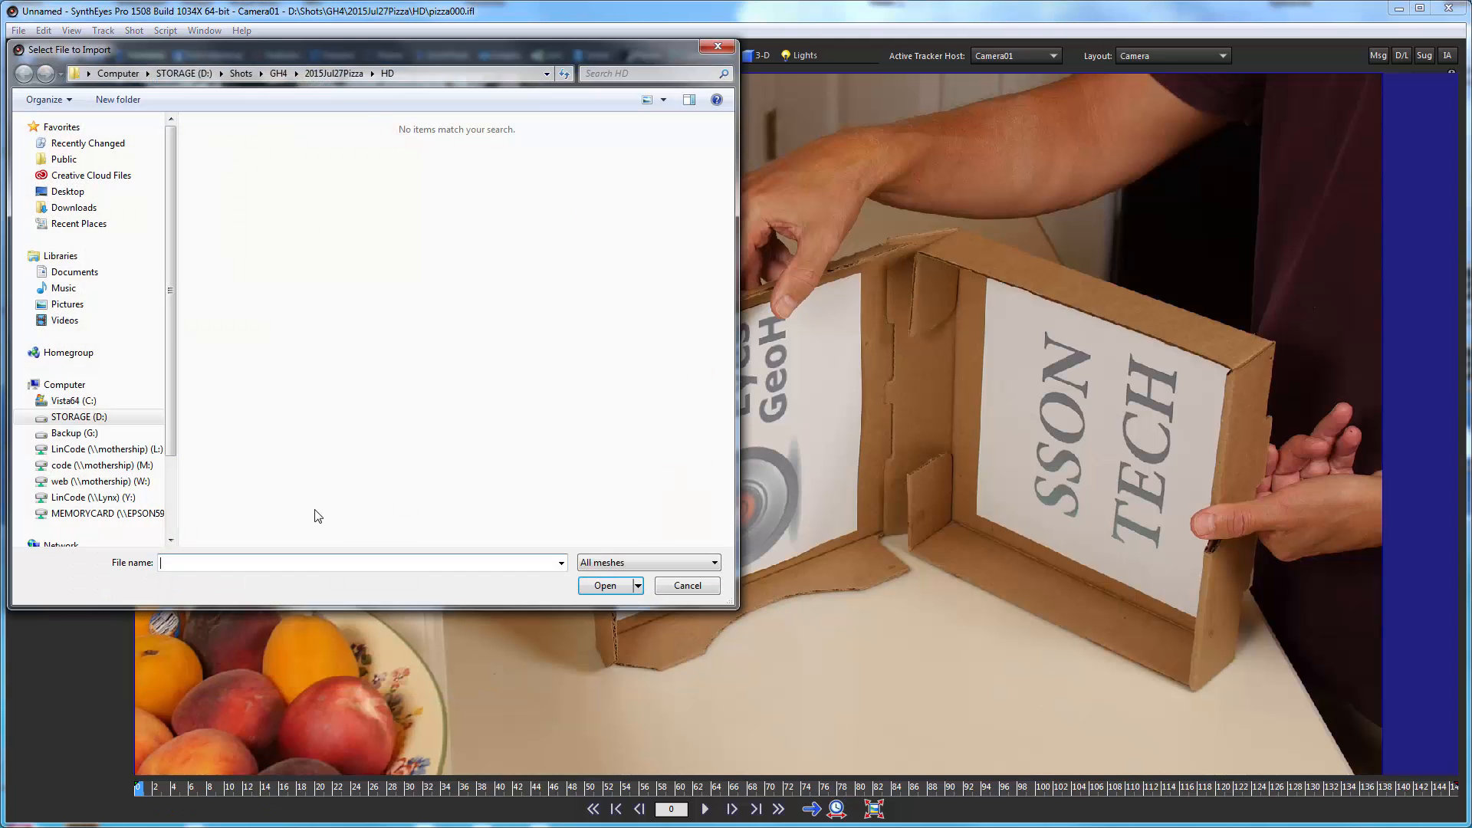
left_click(335, 74)
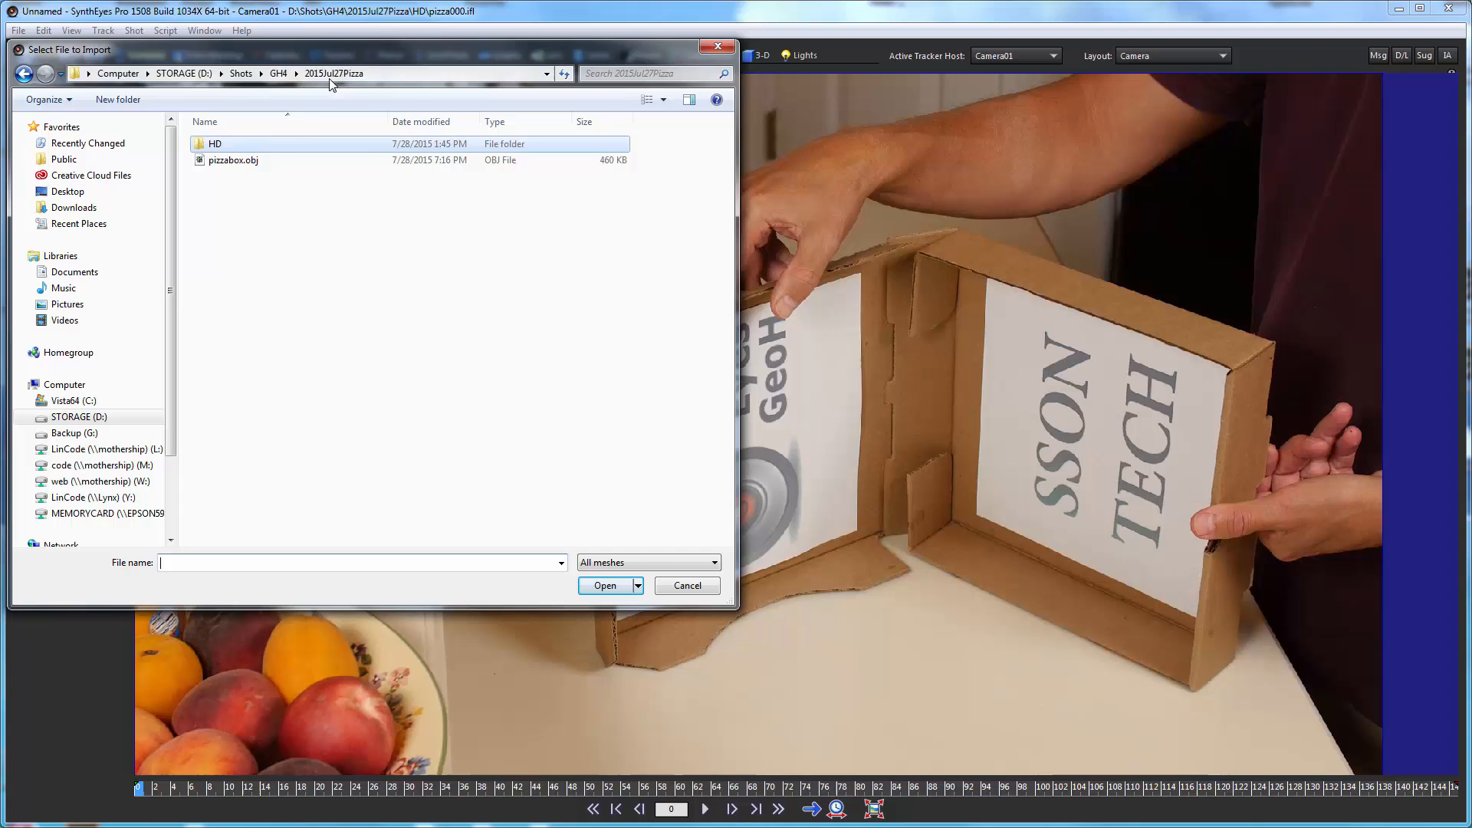
left_click(242, 164)
double_click(242, 164)
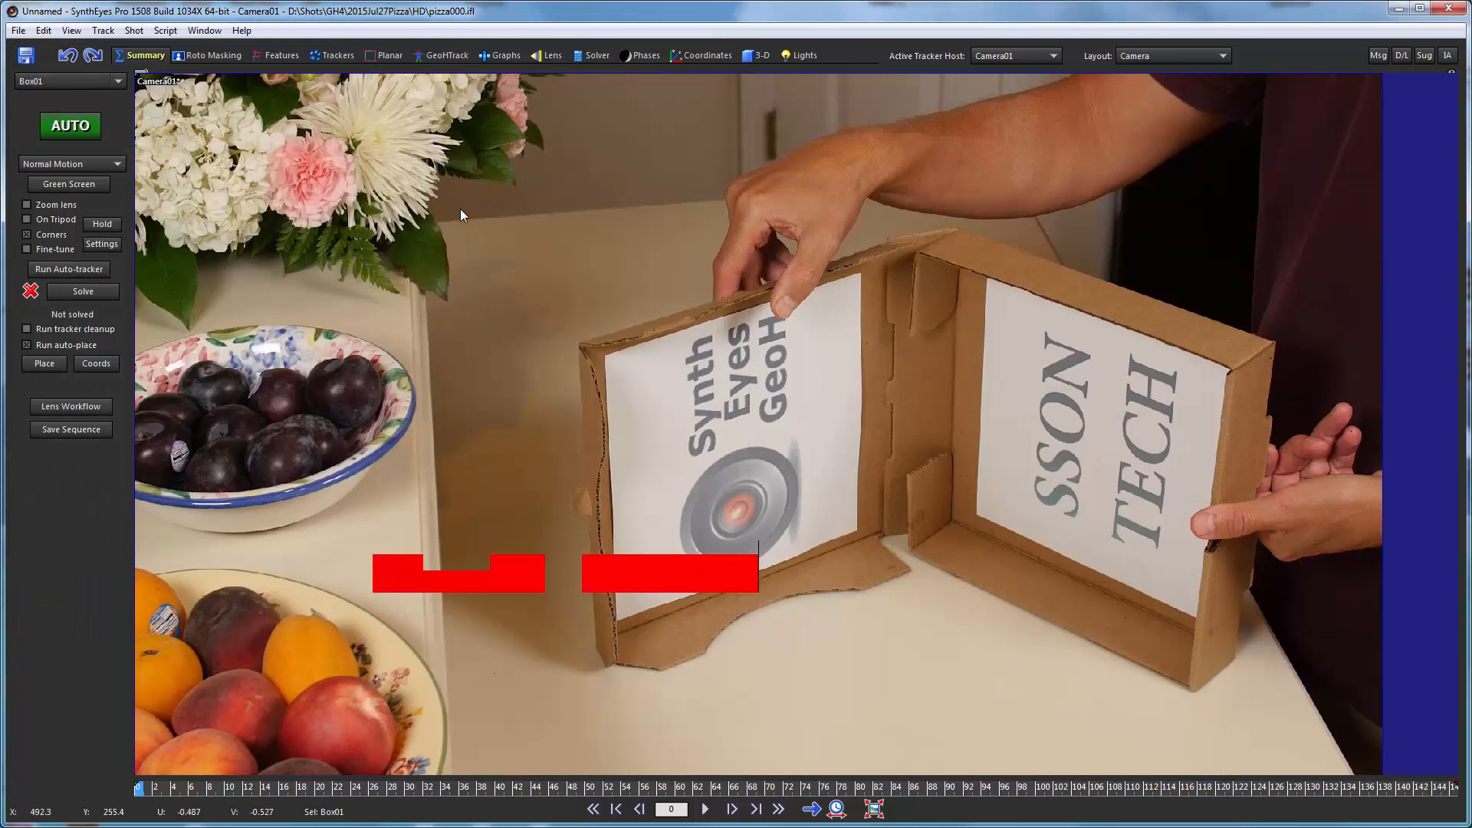
Turn on back faces for the imported pizza box mesh in its 3-D settings
left_click(446, 55)
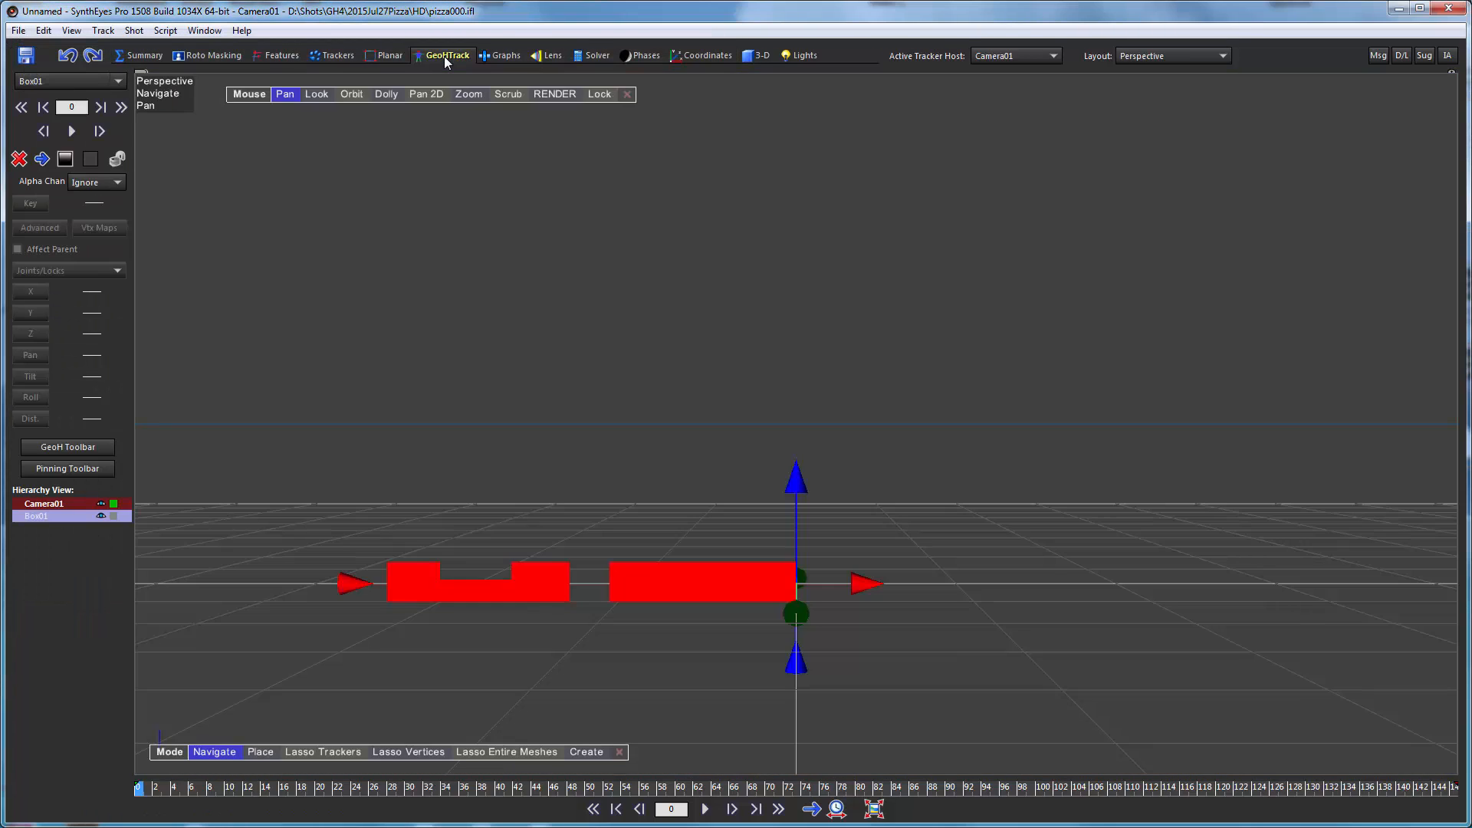
left_click(352, 94)
left_click_drag(352, 95, 372, 325)
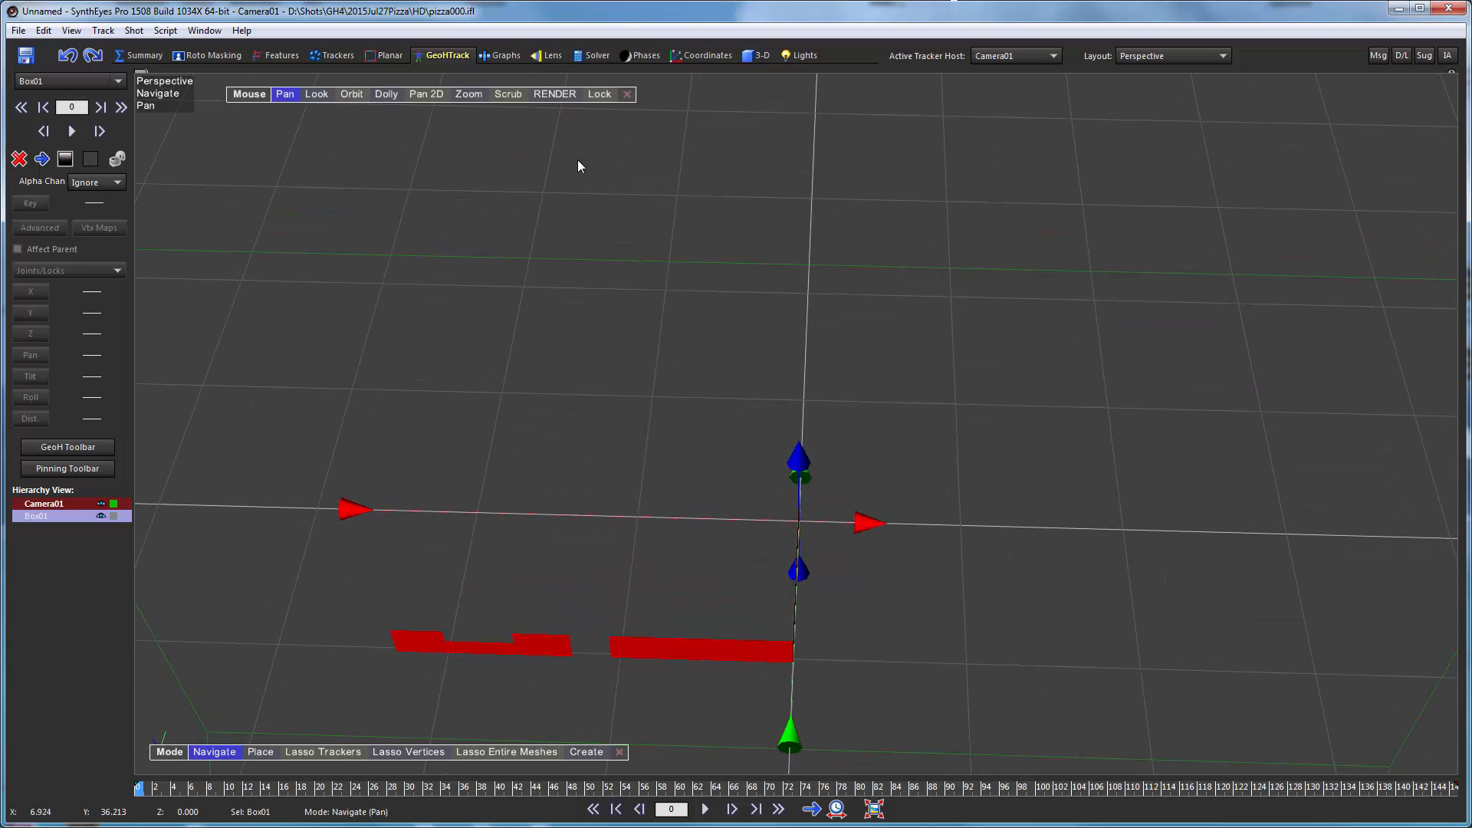
left_click(755, 56)
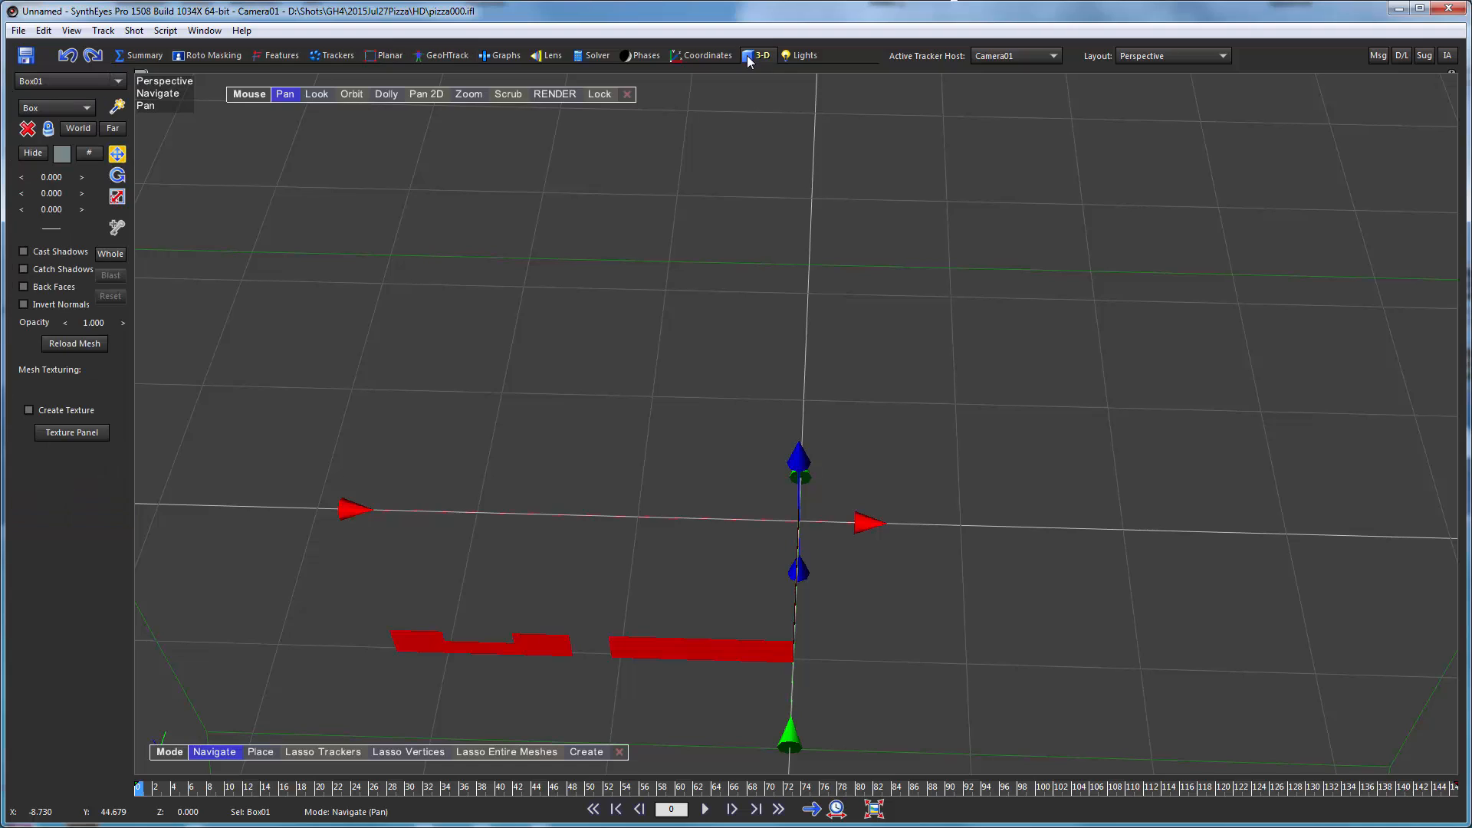
left_click(24, 287)
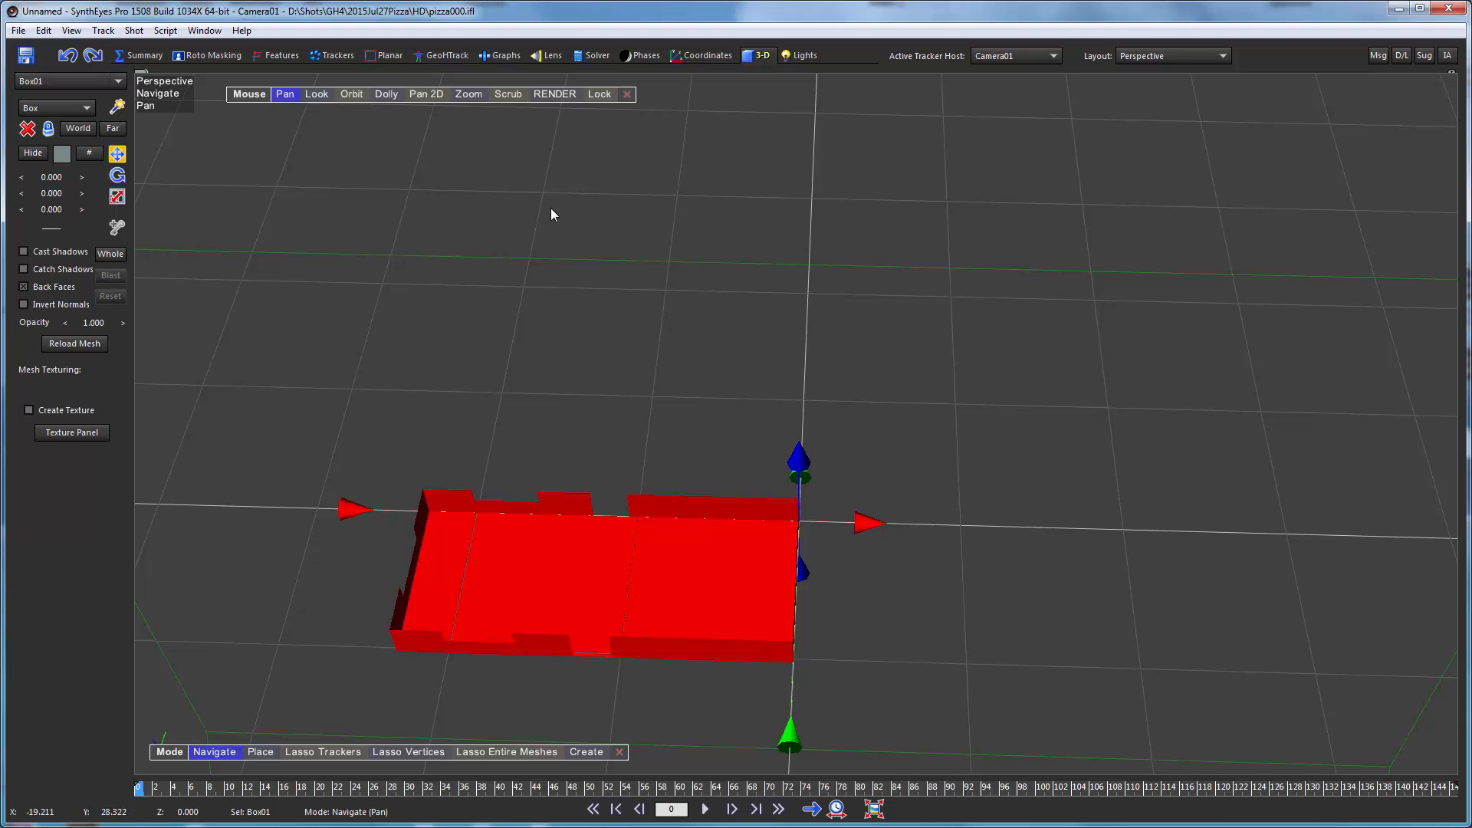
Switch the perspective view's mesh display to wireframe
key("o")
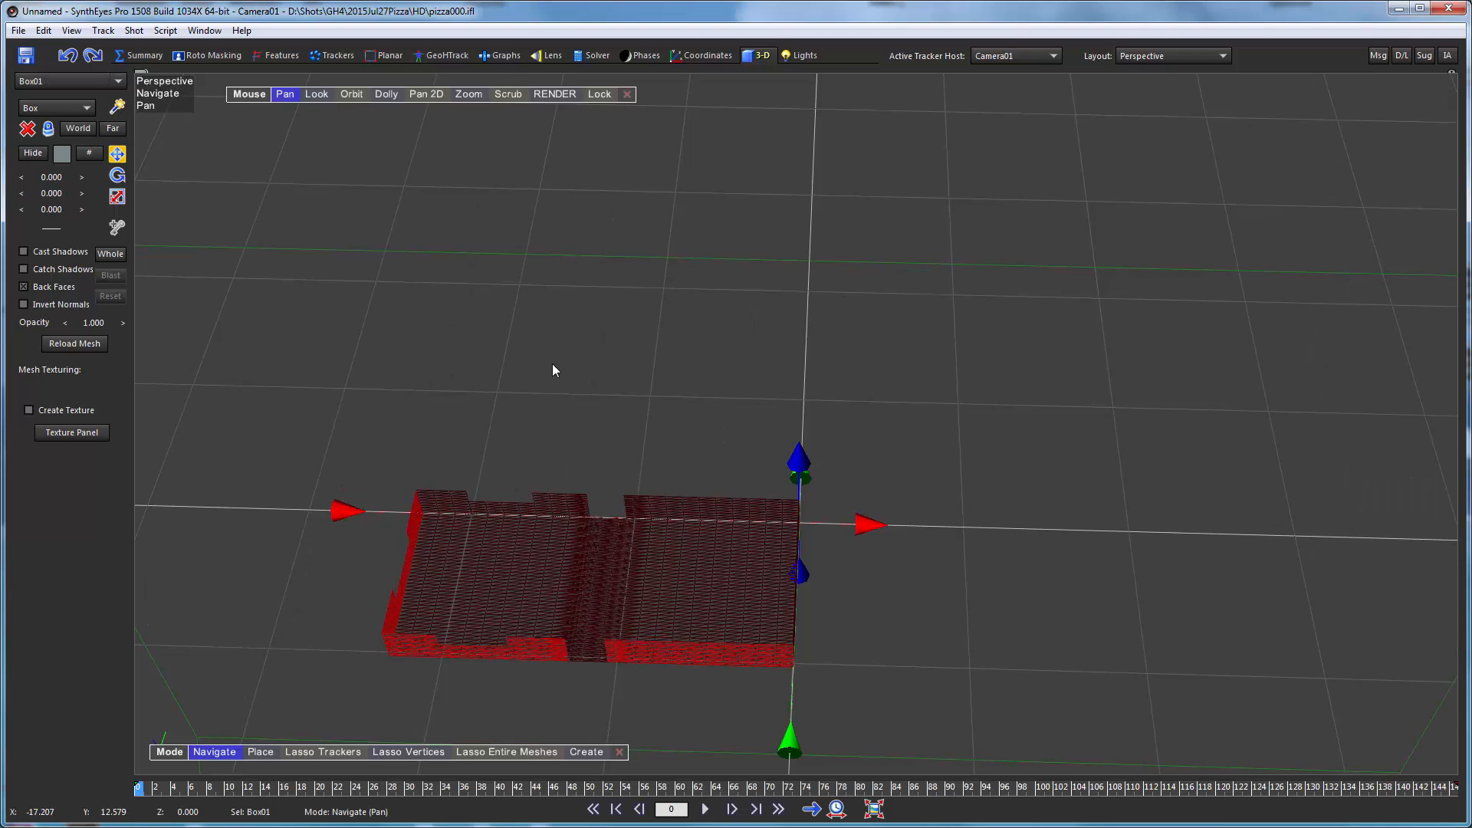
left_click_drag(555, 368, 677, 181)
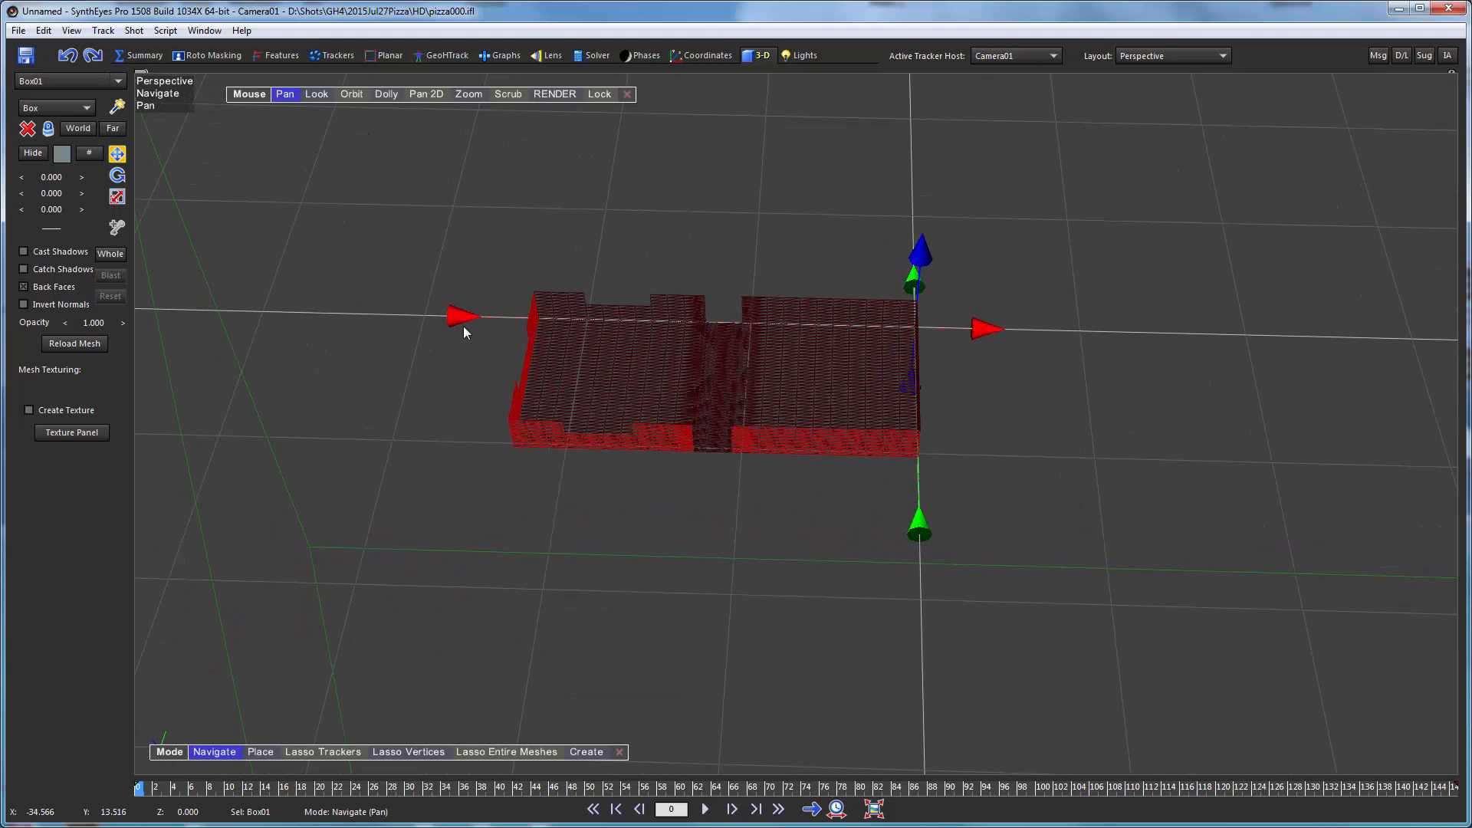
scroll(724, 381, "up", 5)
scroll(724, 385, "up", 5)
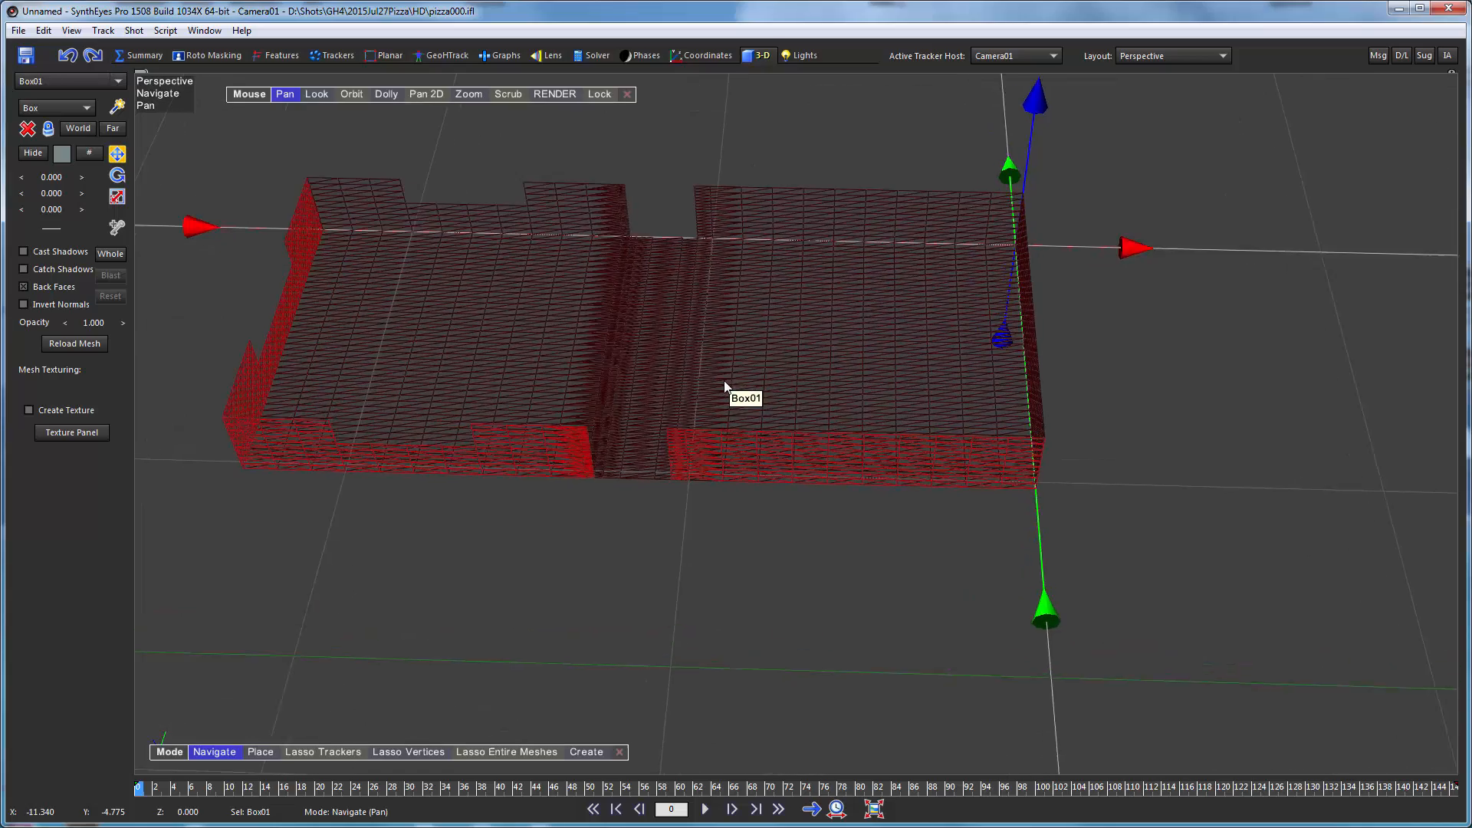
left_click_drag(479, 230, 582, 308)
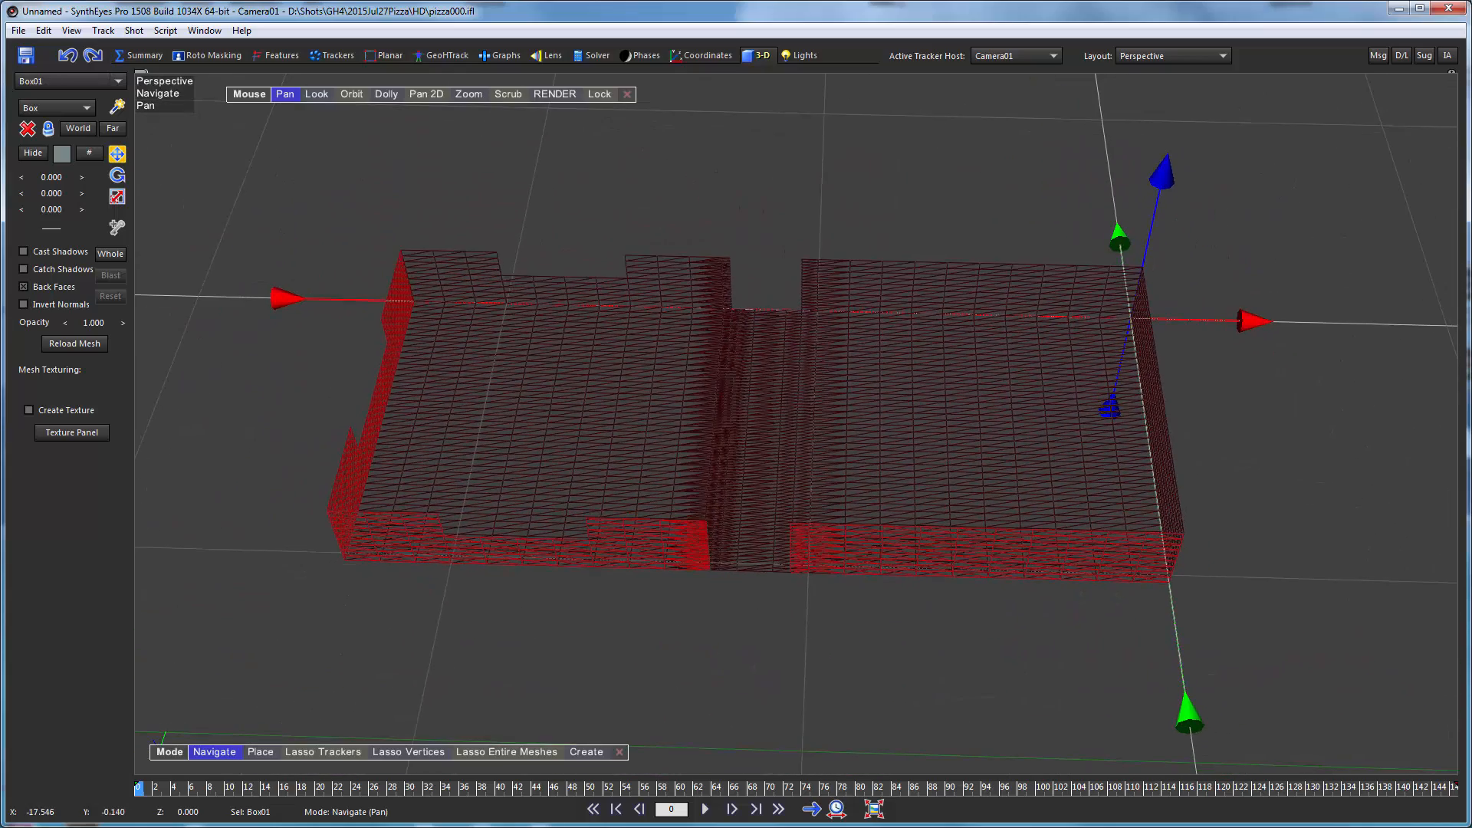
scroll(582, 308, "up", 5)
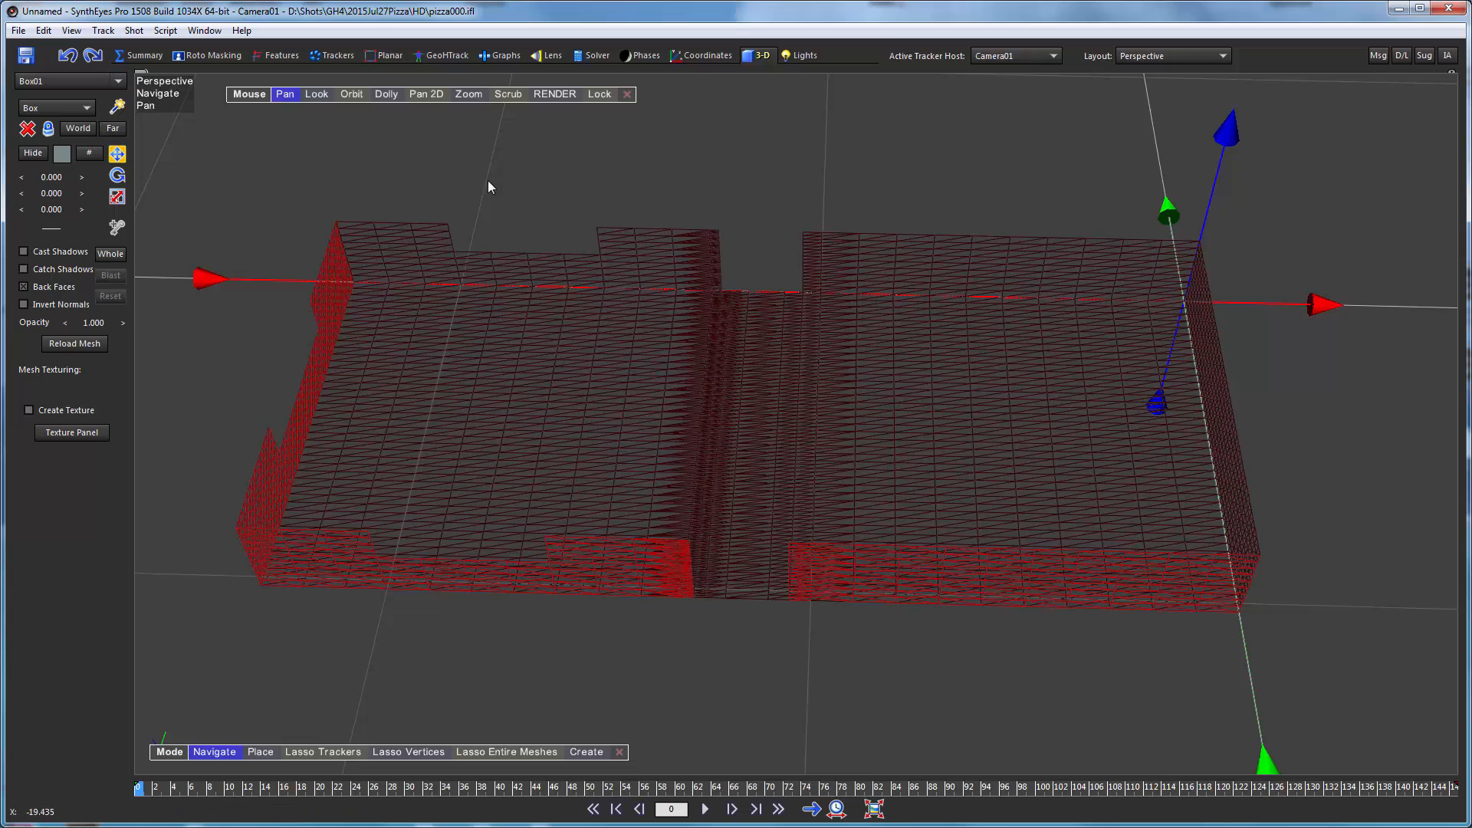
Clear the normals of the pizza box mesh
right_click(519, 143)
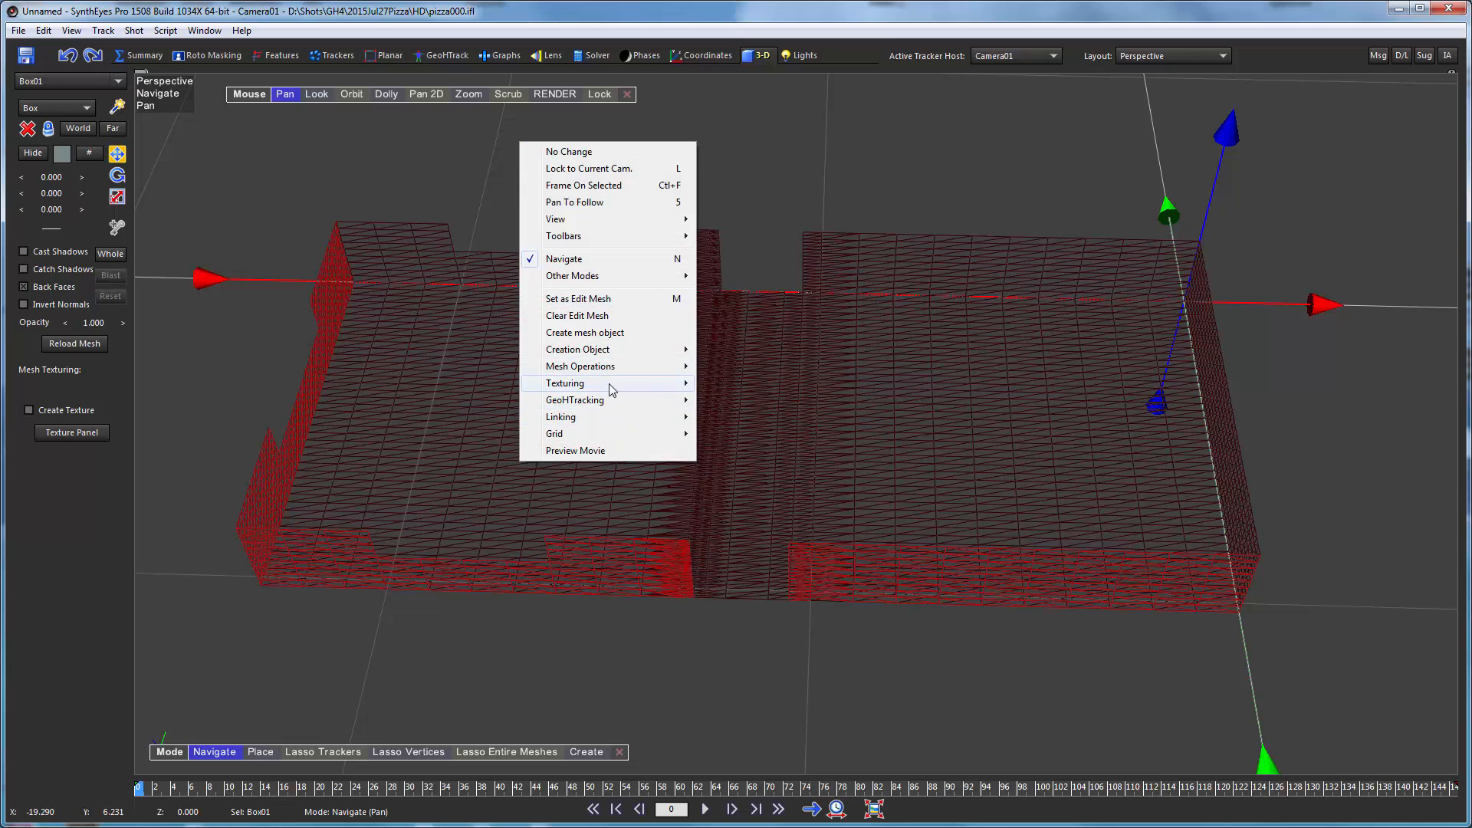
mouse_move(606, 383)
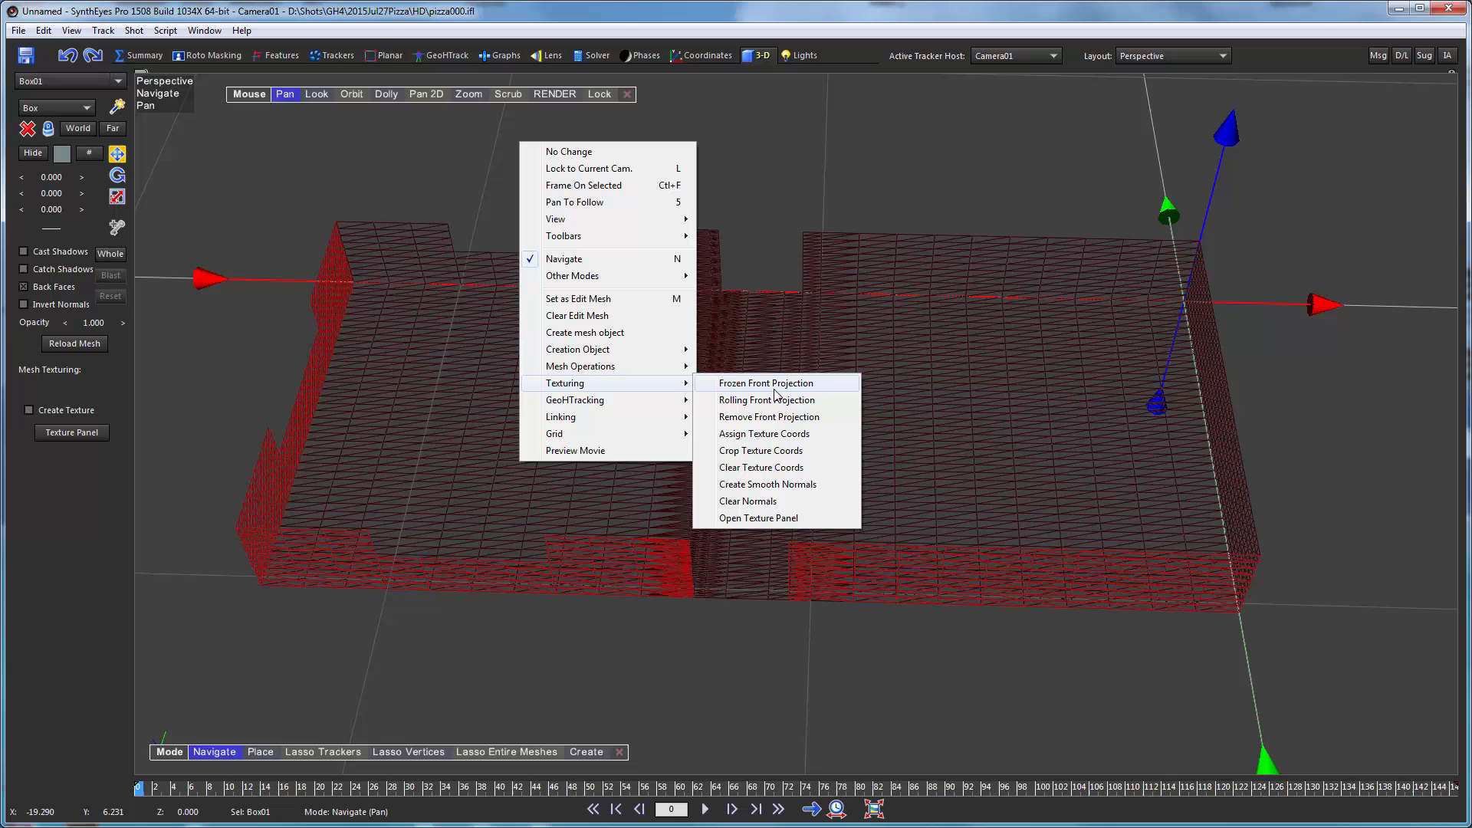
left_click(748, 501)
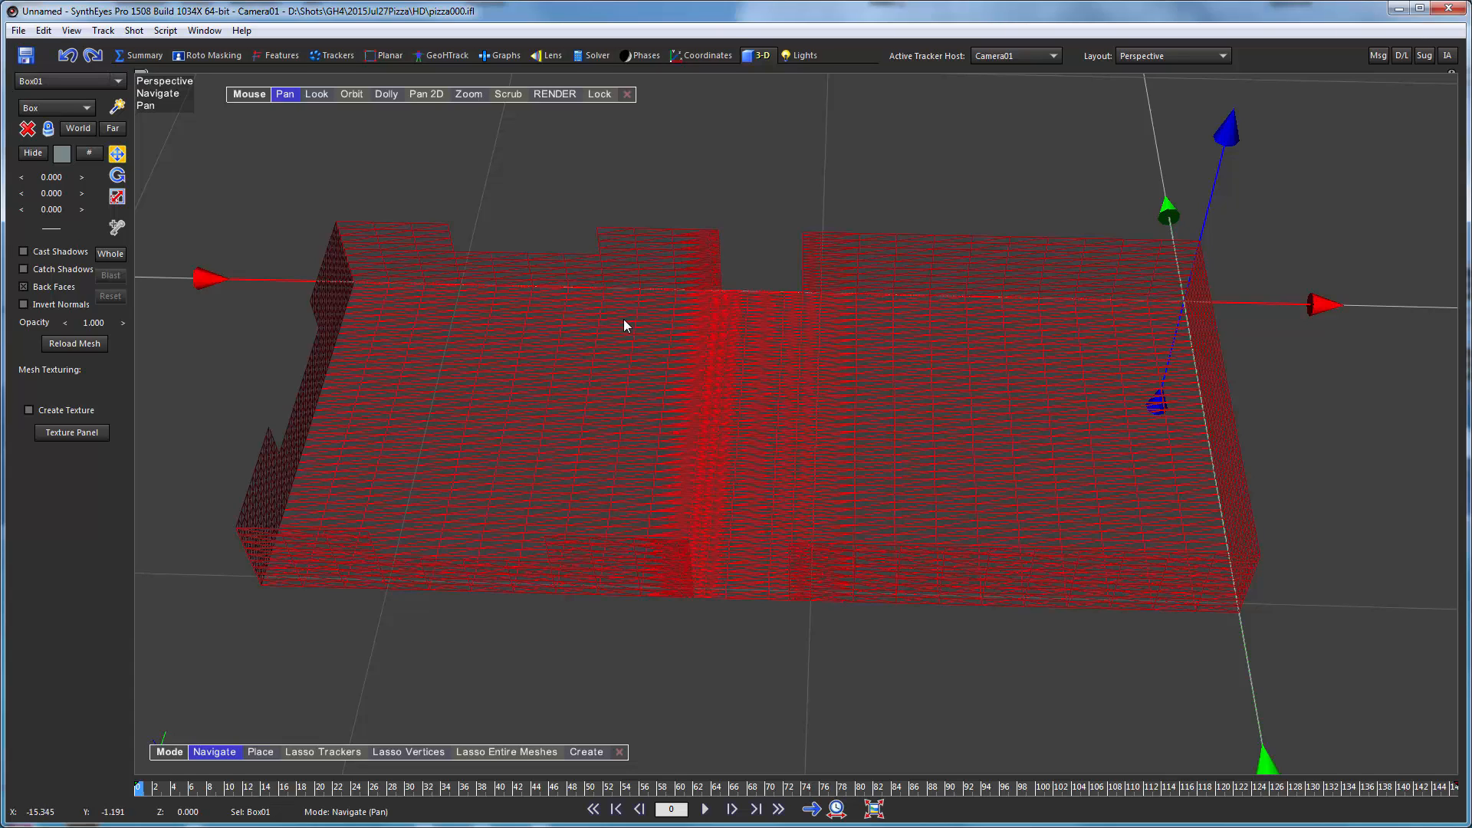
Bring up the GeoH toolbar in the GeoHTrack room, activate GeoH Create and move the toolbar clear of the mesh
left_click(438, 58)
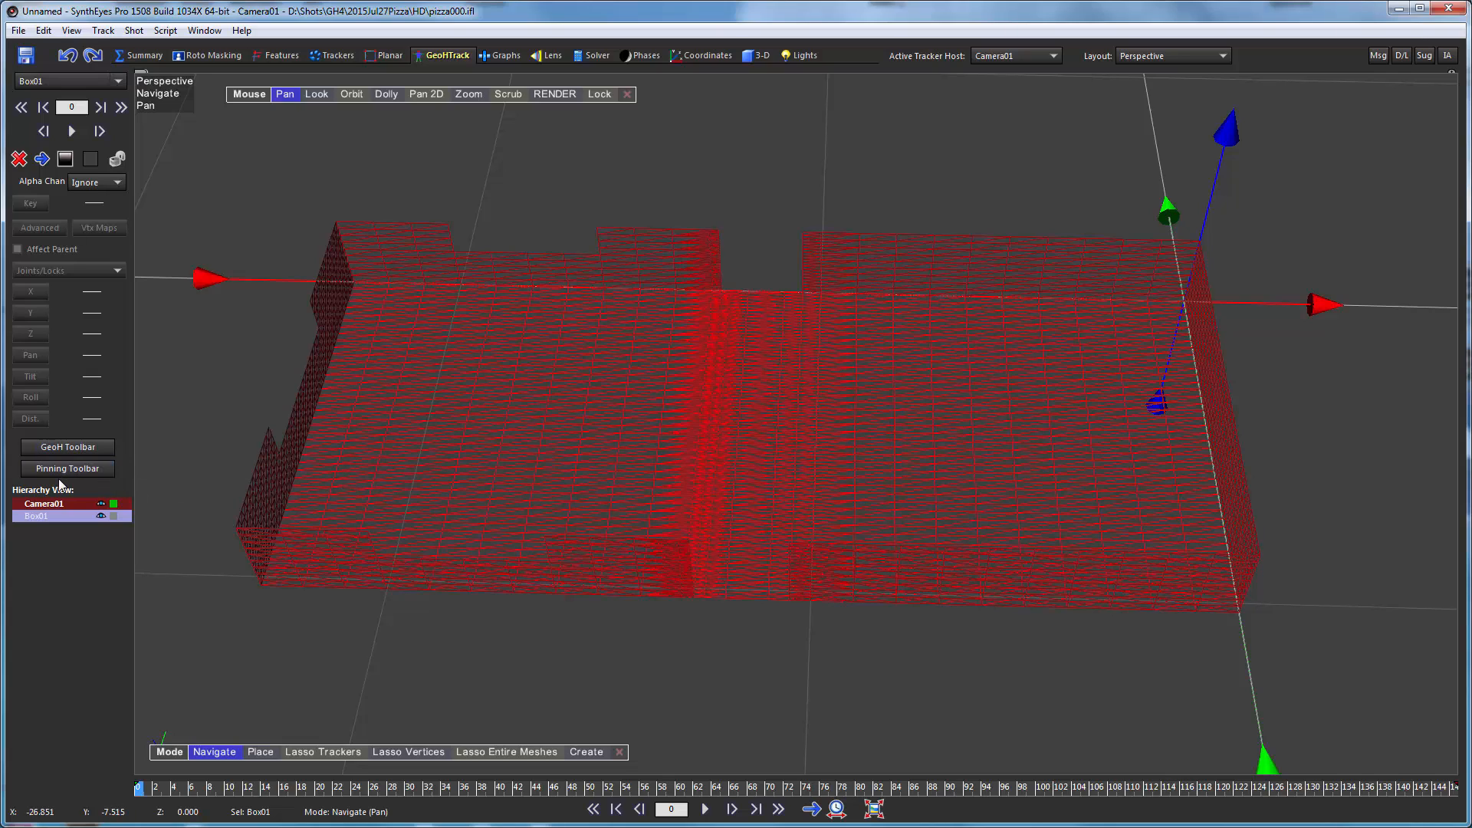
left_click(59, 451)
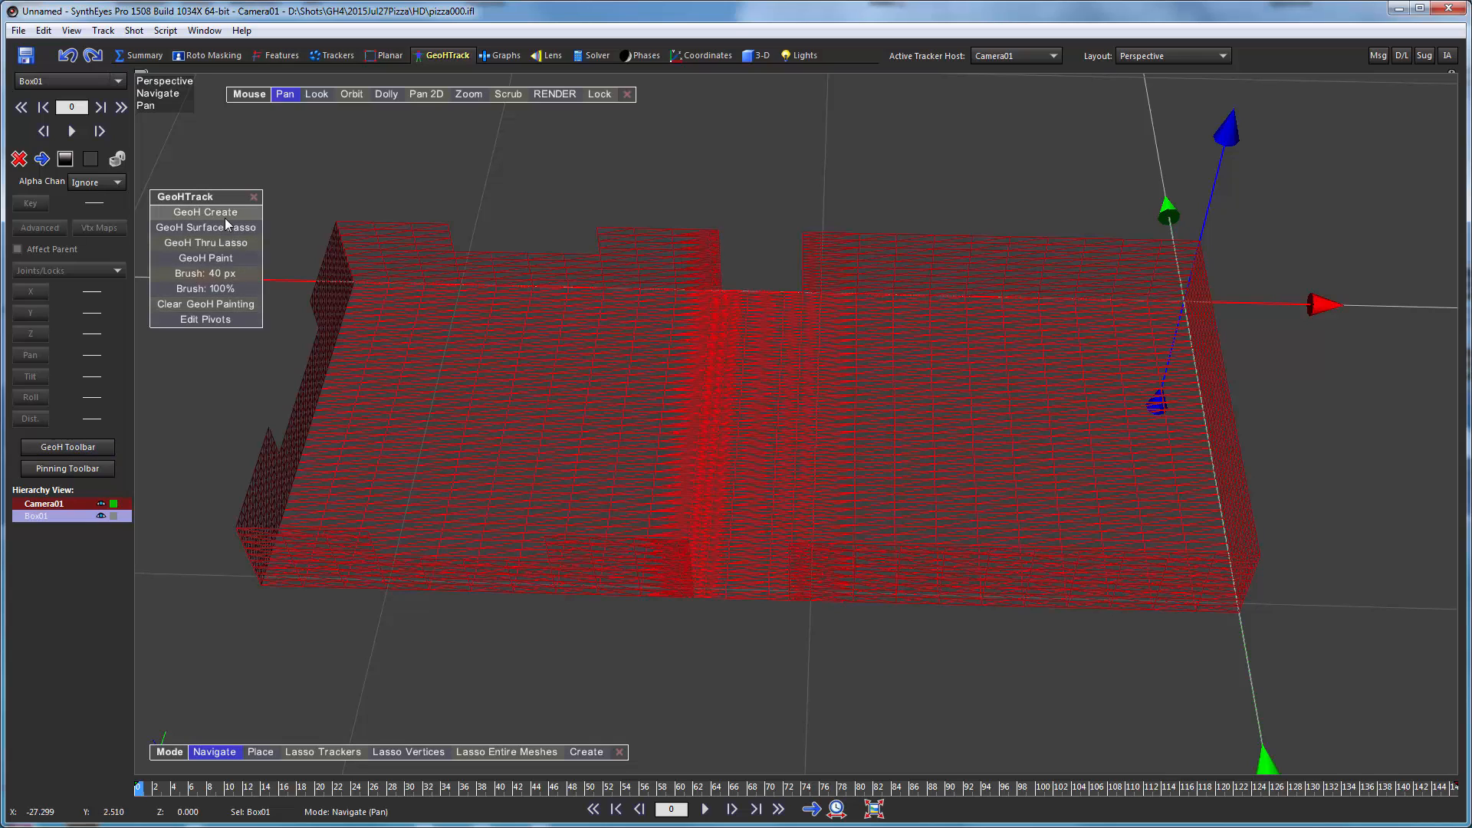
left_click(224, 218)
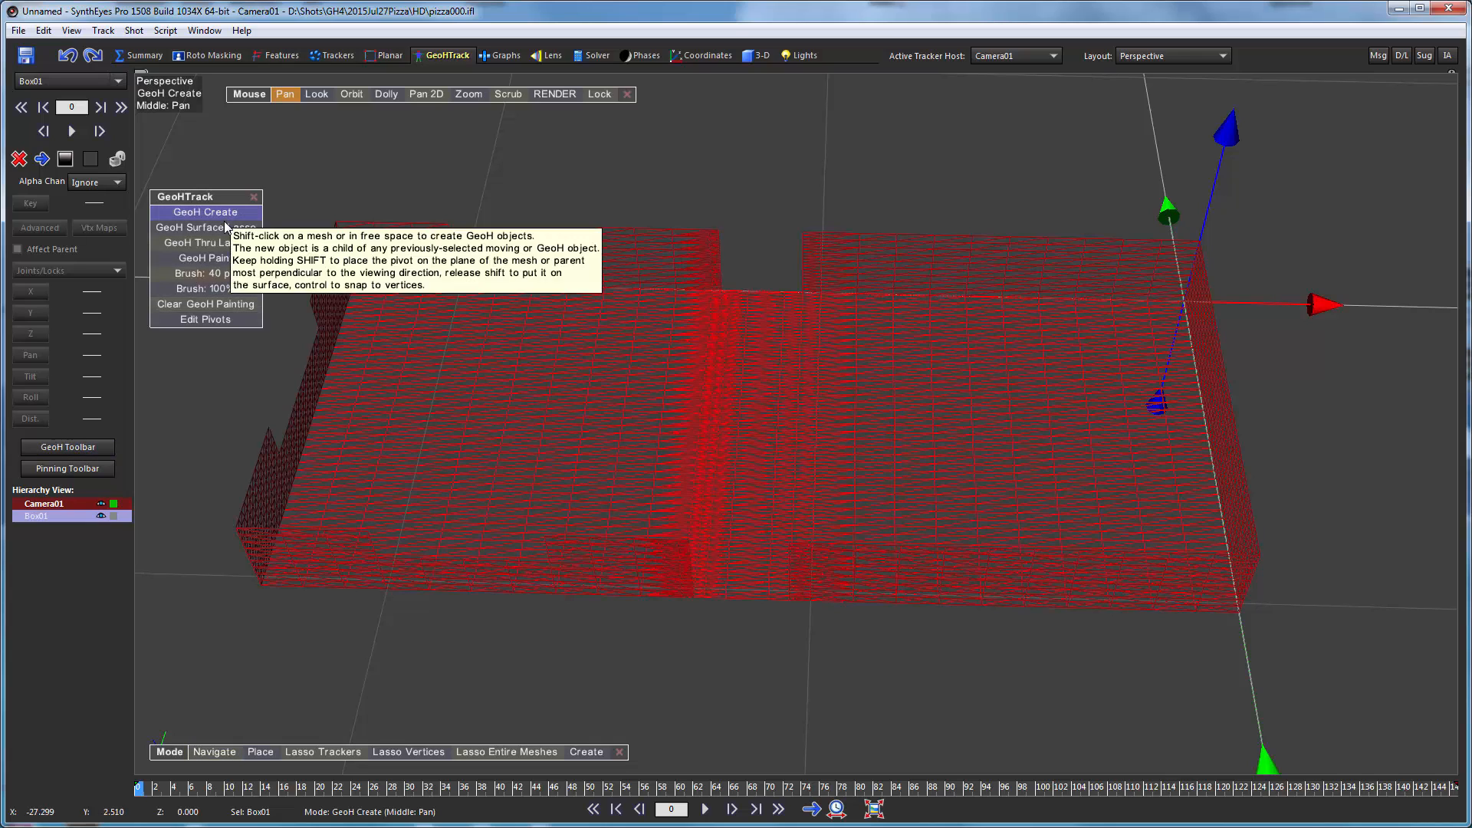
right_click(375, 158)
mouse_move(512, 253)
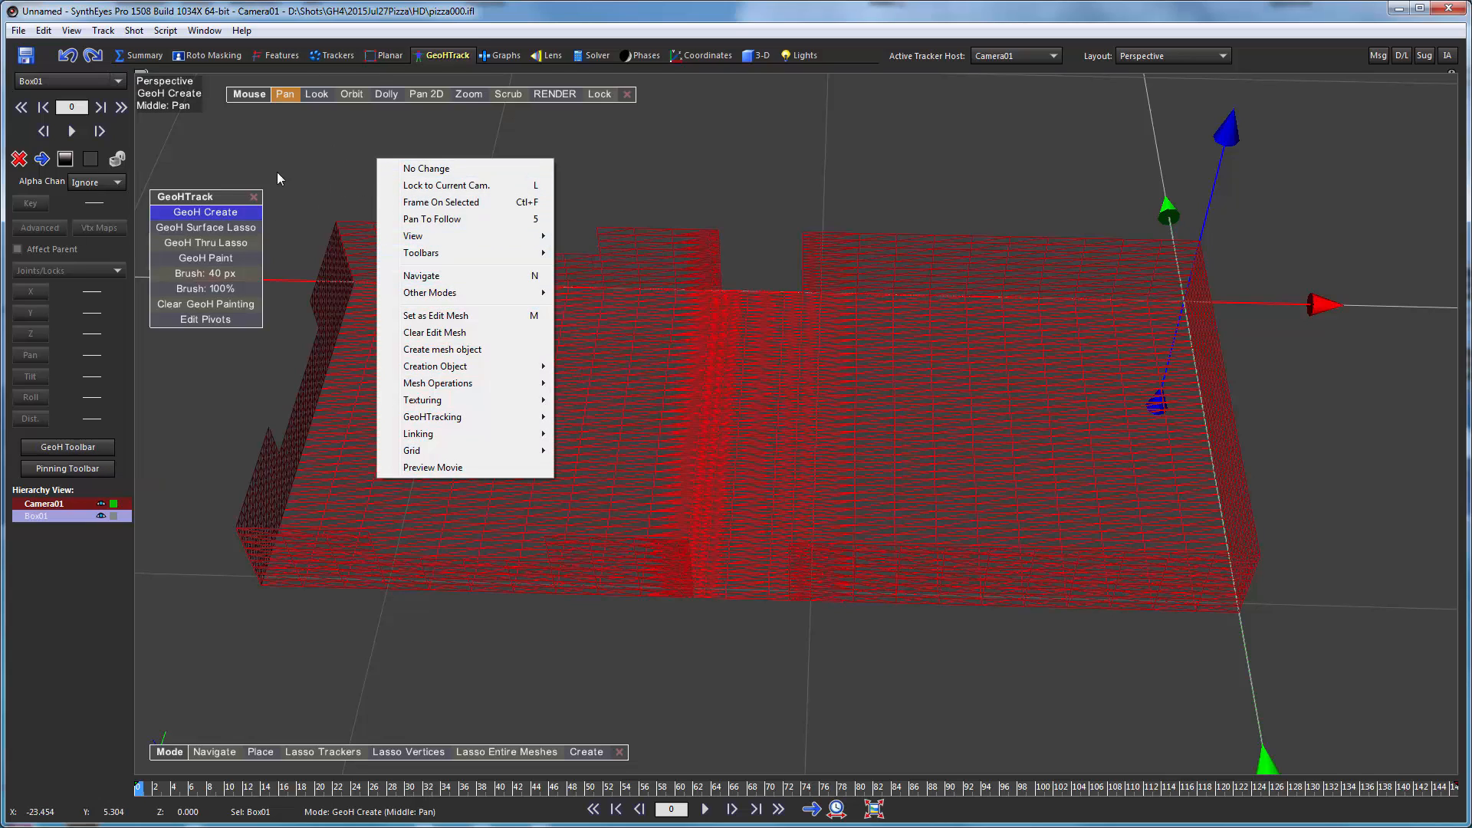
left_click(201, 197)
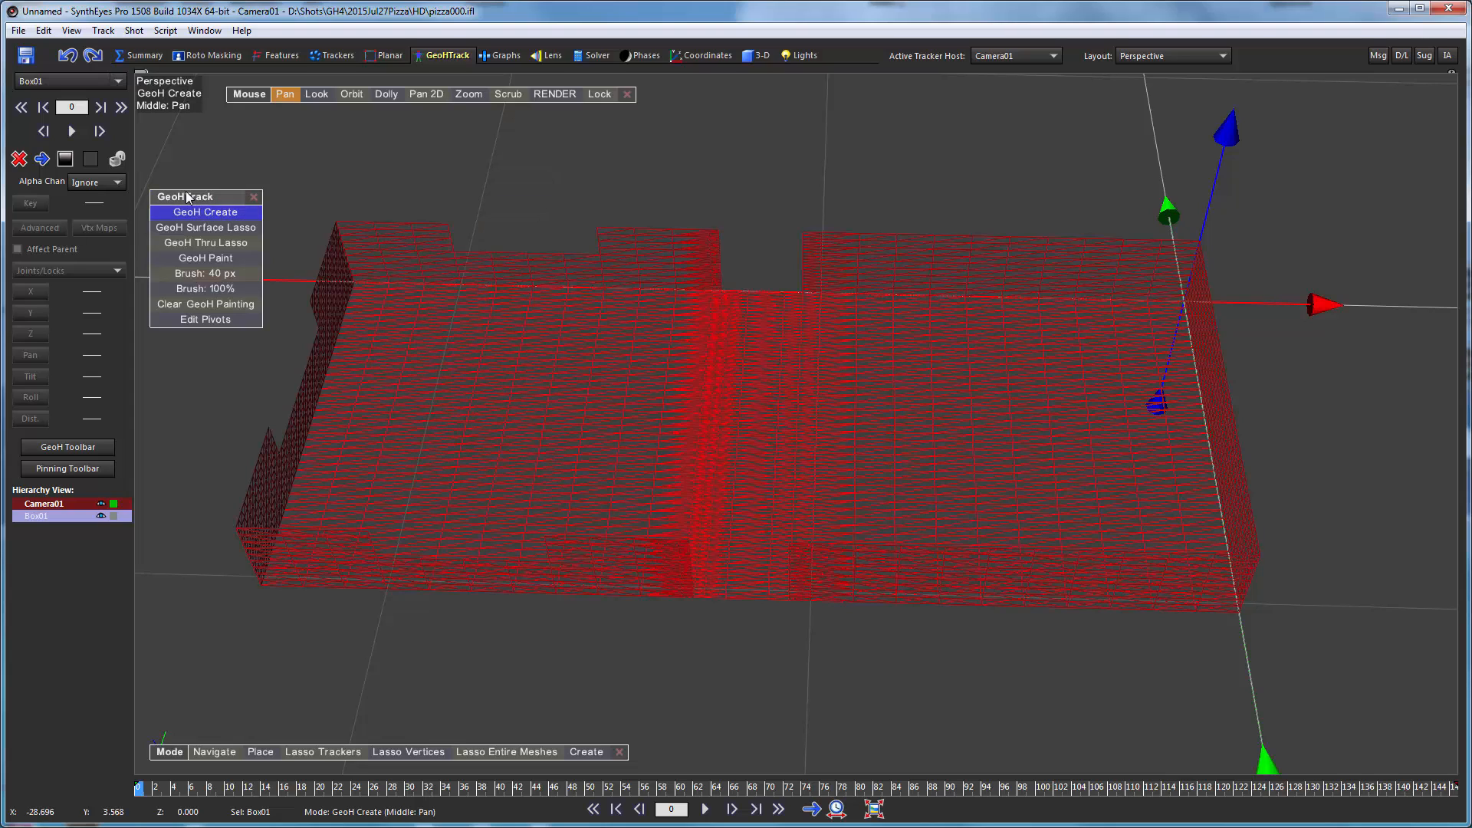
left_click_drag(201, 198, 225, 148)
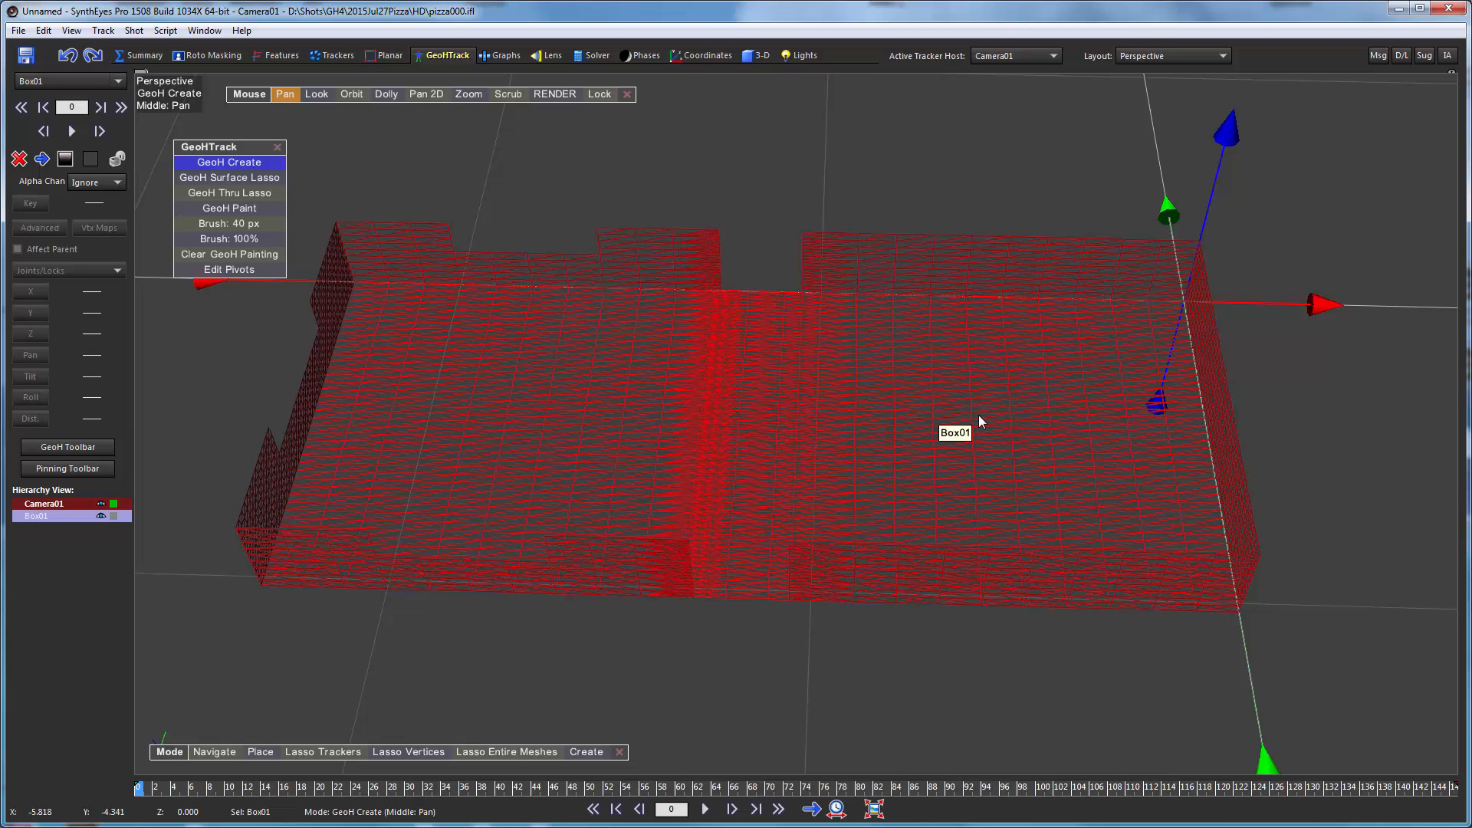
Create a GeoH object on the pizza box mesh with its pivot near the middle of the half without notched side walls
key("shift")
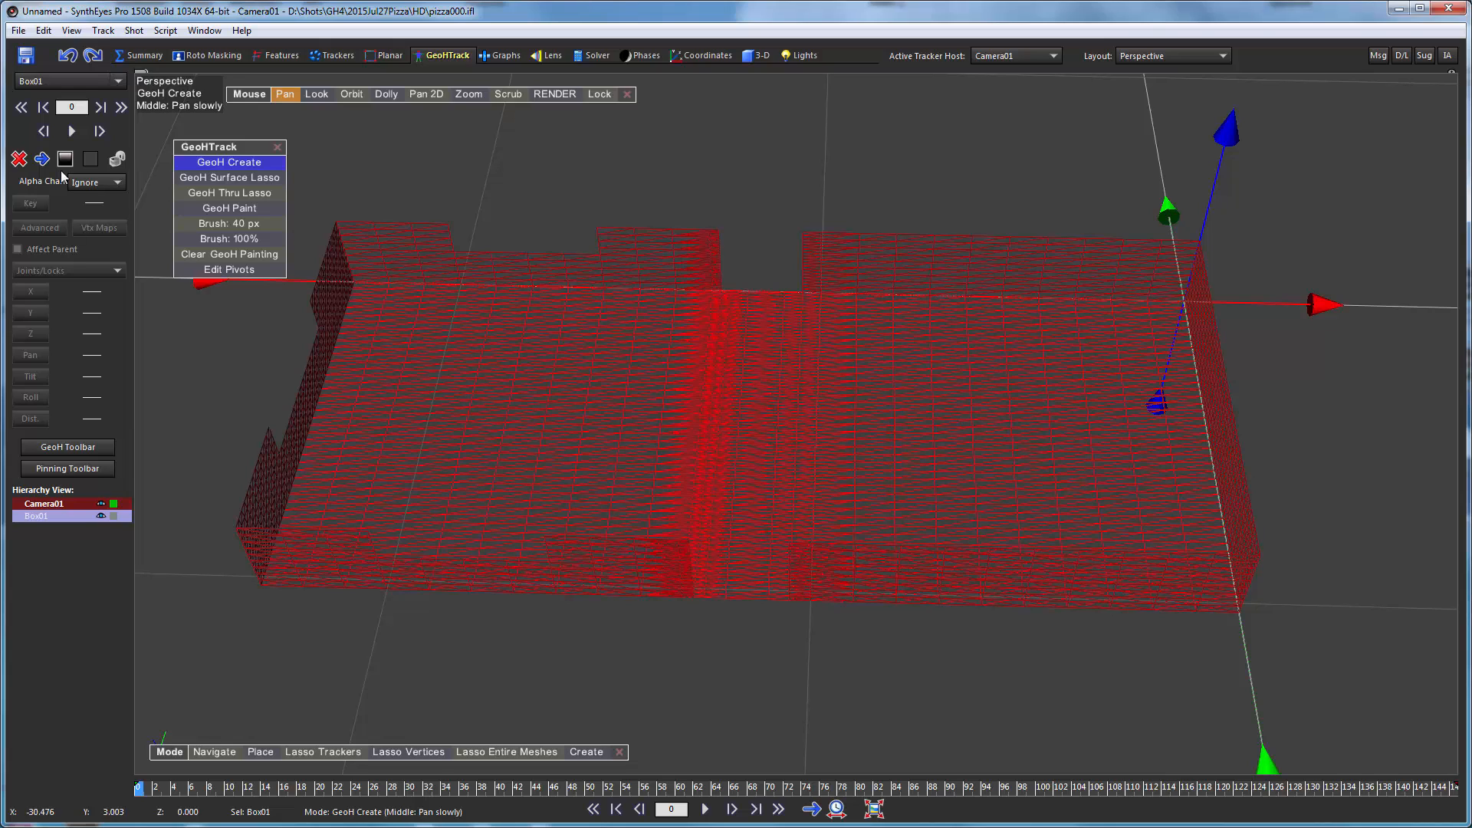
left_click(1007, 415)
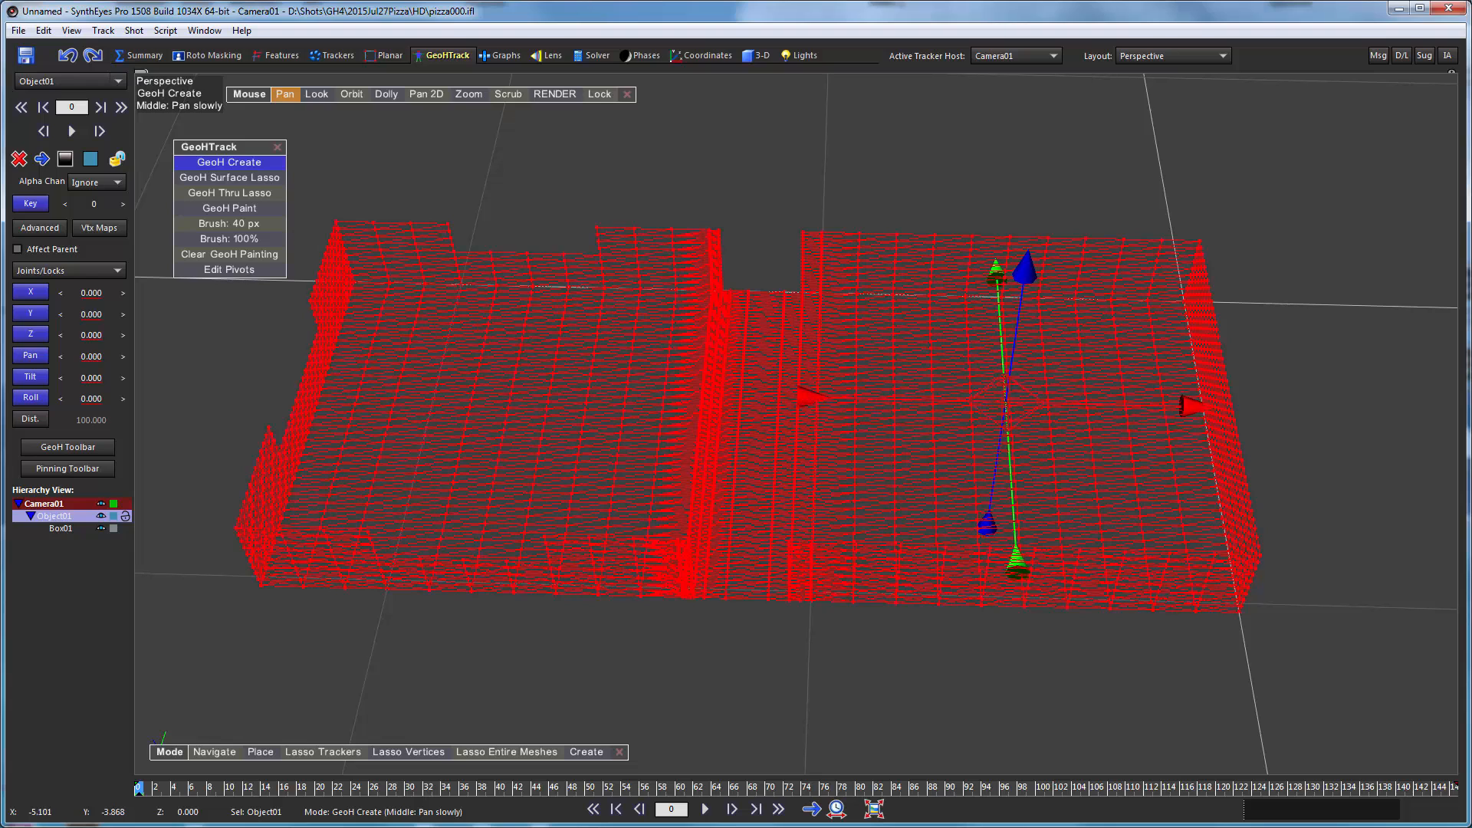
mouse_move(1019, 418)
left_mouse_down()
mouse_move(1010, 397)
mouse_move(1015, 427)
left_mouse_up()
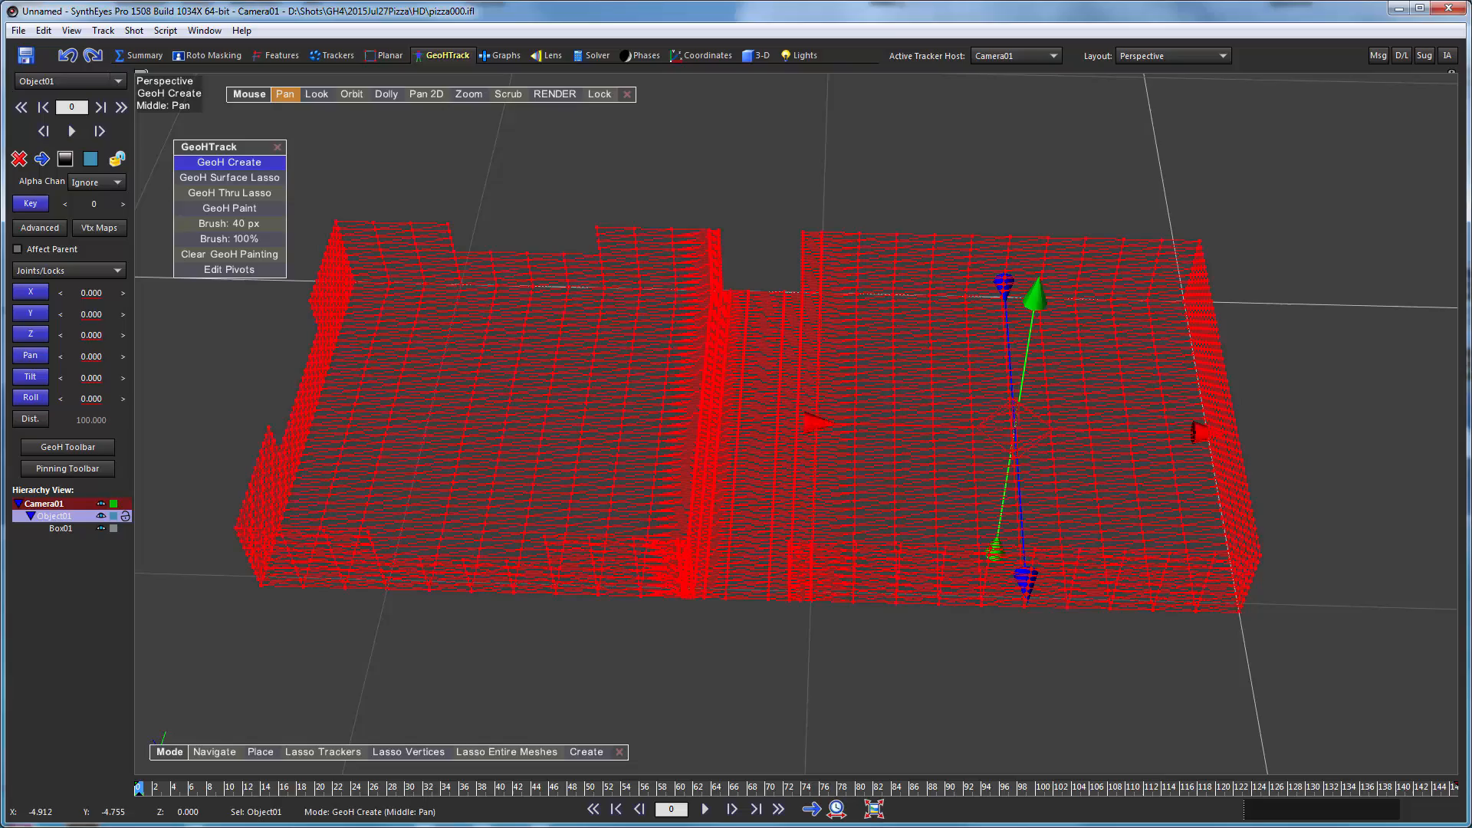
Create a child GeoH object with GeoH Surface Lasso from the box half with notched side walls and the adjoining hinge strip
left_click(339, 95)
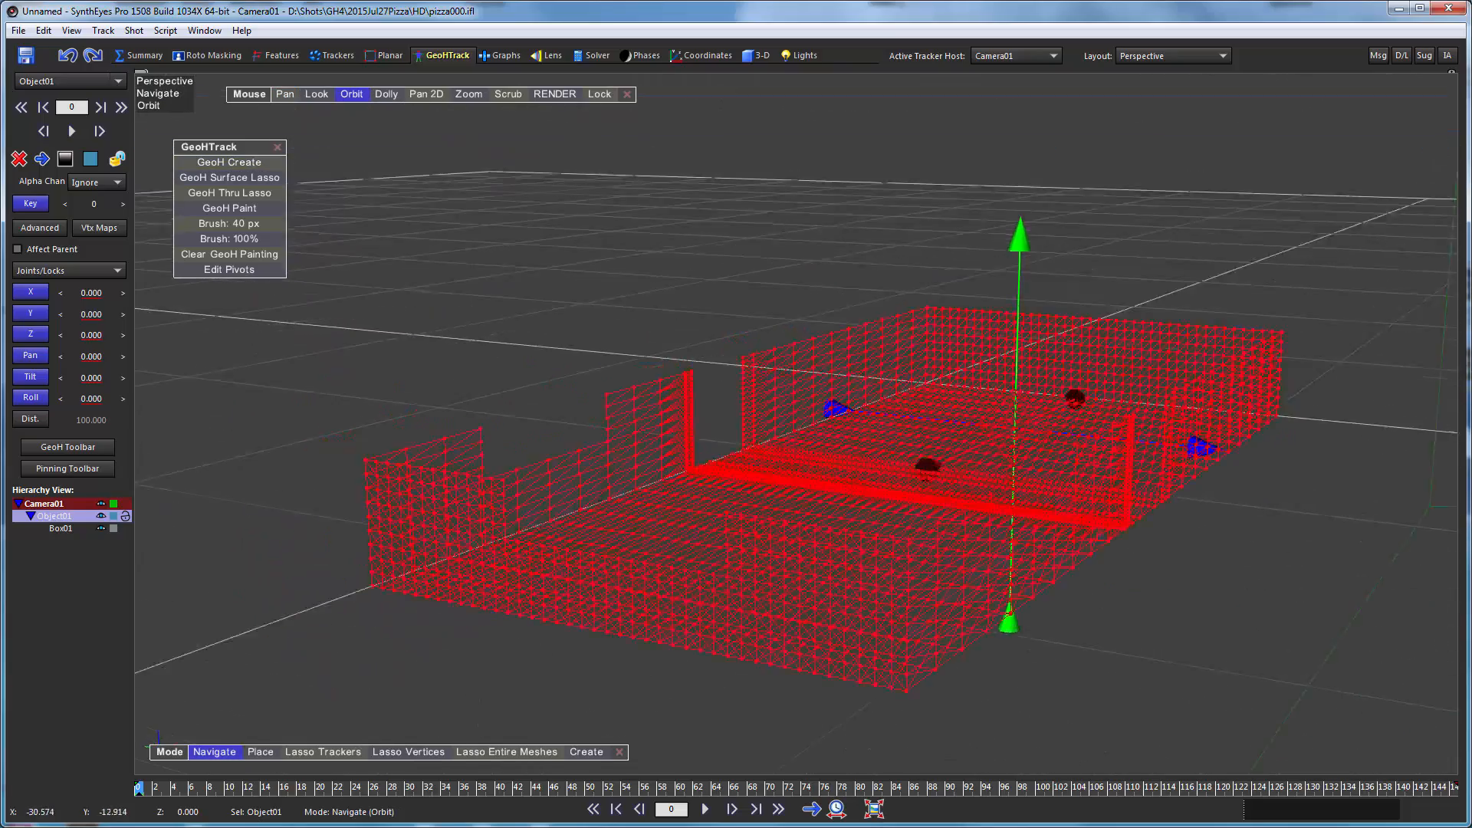
left_click_drag(767, 430, 598, 452)
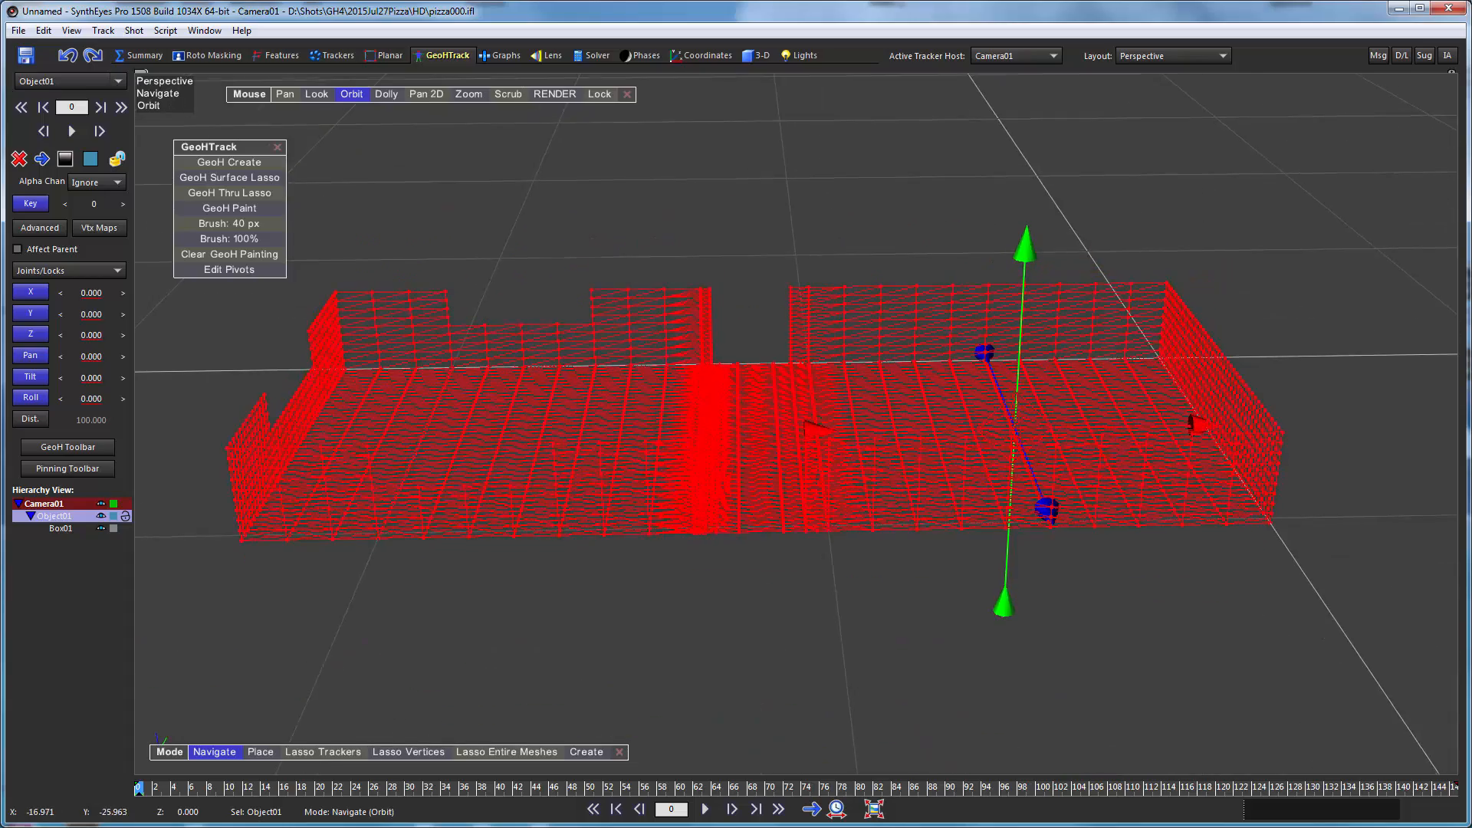
left_click_drag(910, 598, 740, 217)
left_click(229, 162)
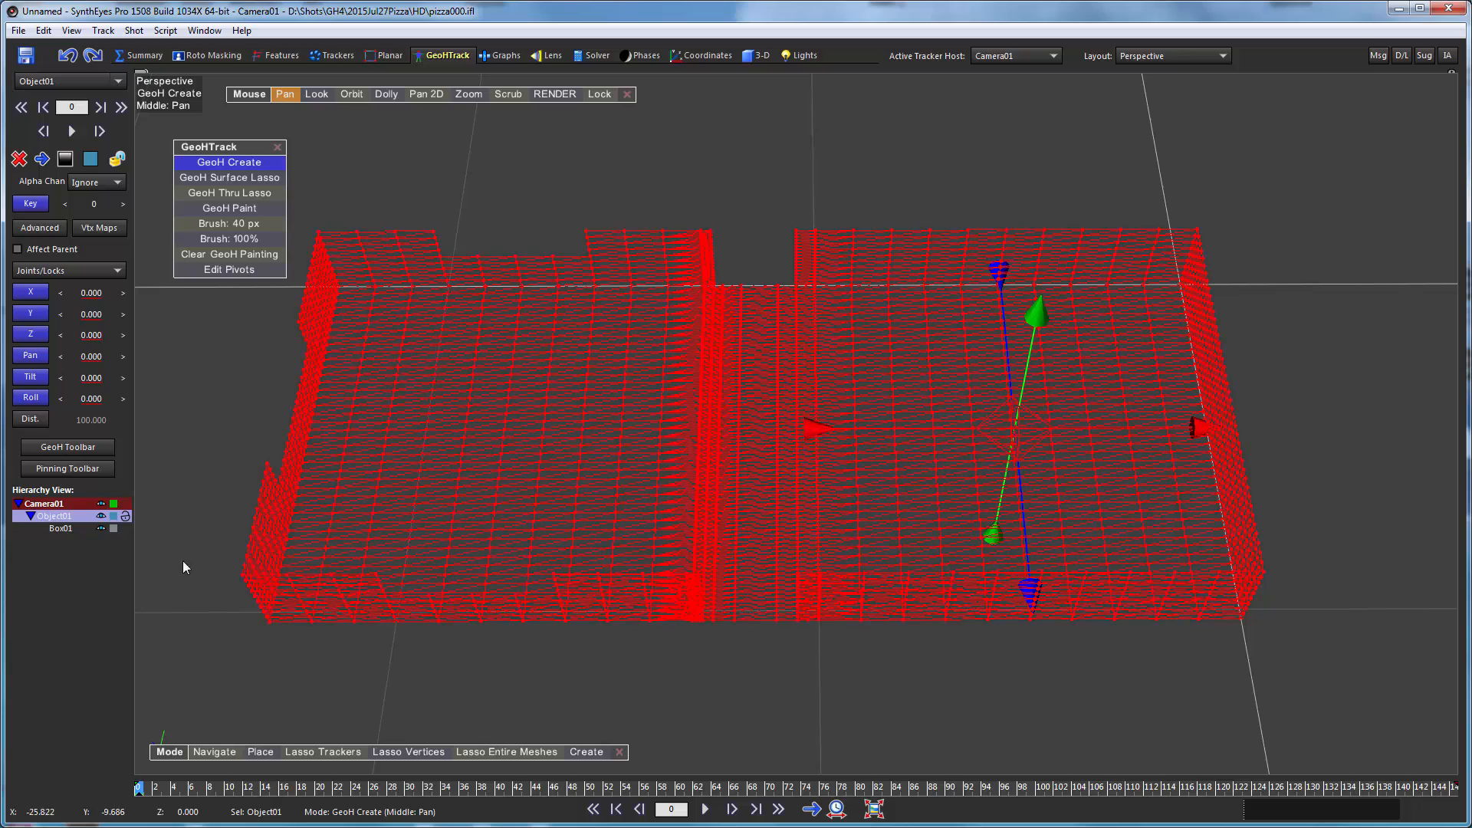
left_click(216, 178)
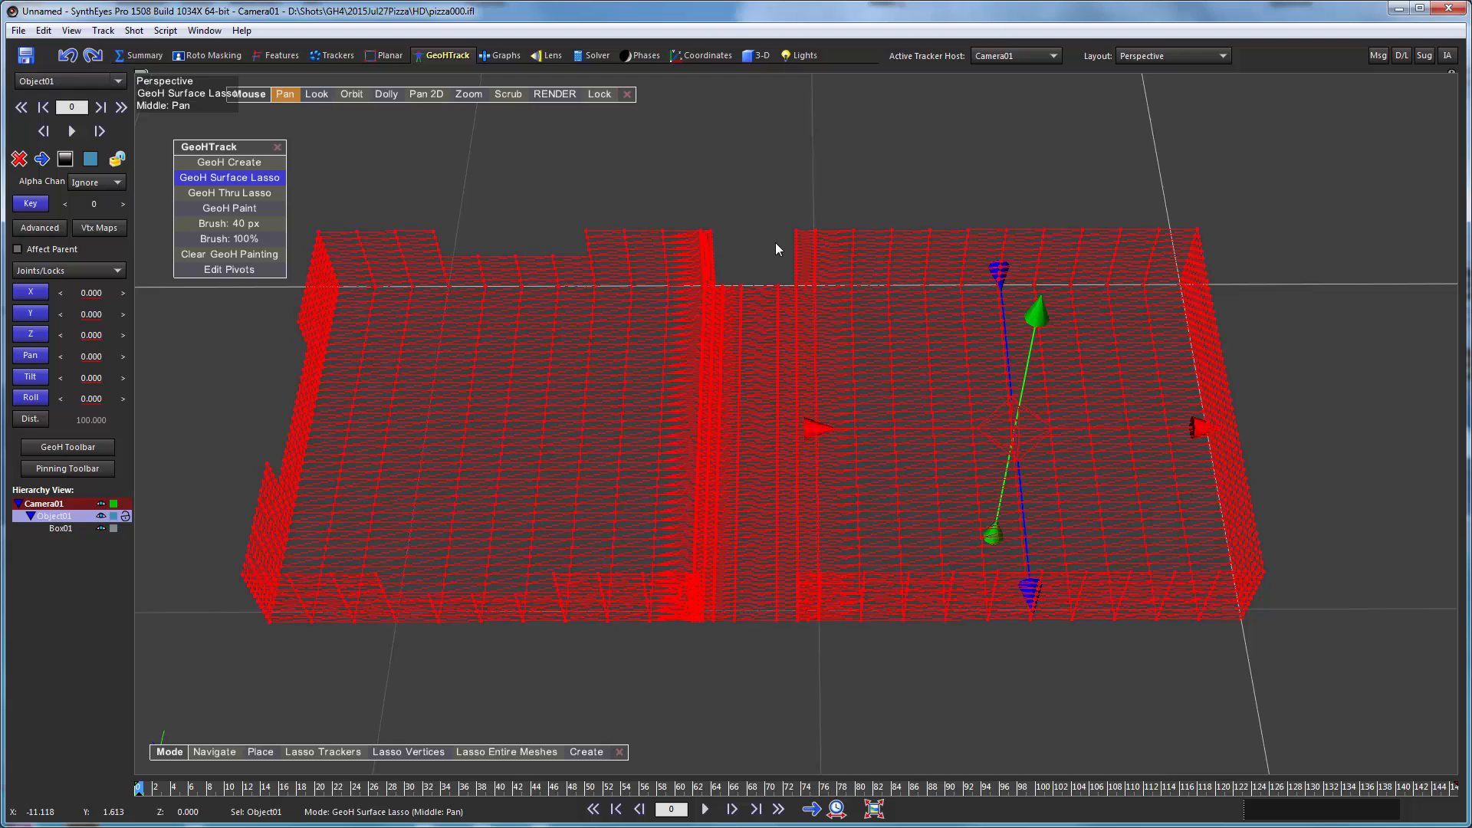
key("shift")
mouse_move(785, 205)
left_mouse_down()
mouse_move(526, 164)
mouse_move(215, 288)
mouse_move(164, 337)
mouse_move(138, 529)
mouse_move(196, 650)
mouse_move(280, 665)
mouse_move(787, 661)
left_mouse_up()
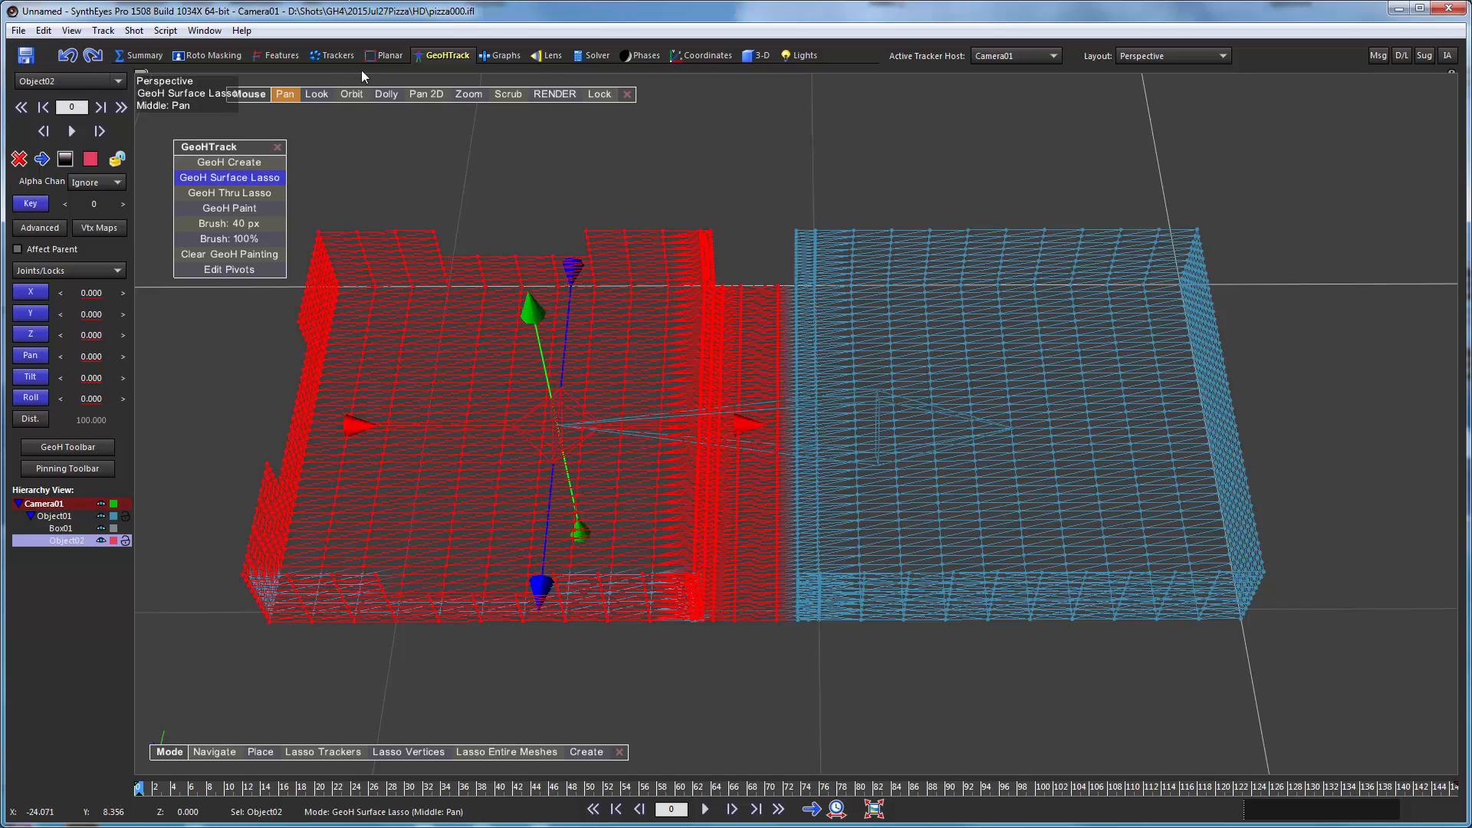
Add the missed vertices on the notched half's near side wall and outer corner to the child object with GeoH Surface Lasso
left_click(354, 94)
left_click_drag(353, 98, 698, 92)
left_click_drag(560, 529, 812, 498)
mouse_move(705, 306)
left_mouse_down()
mouse_move(479, 398)
mouse_move(402, 341)
mouse_move(345, 188)
mouse_move(358, 90)
mouse_move(360, 123)
mouse_move(437, 249)
left_mouse_up()
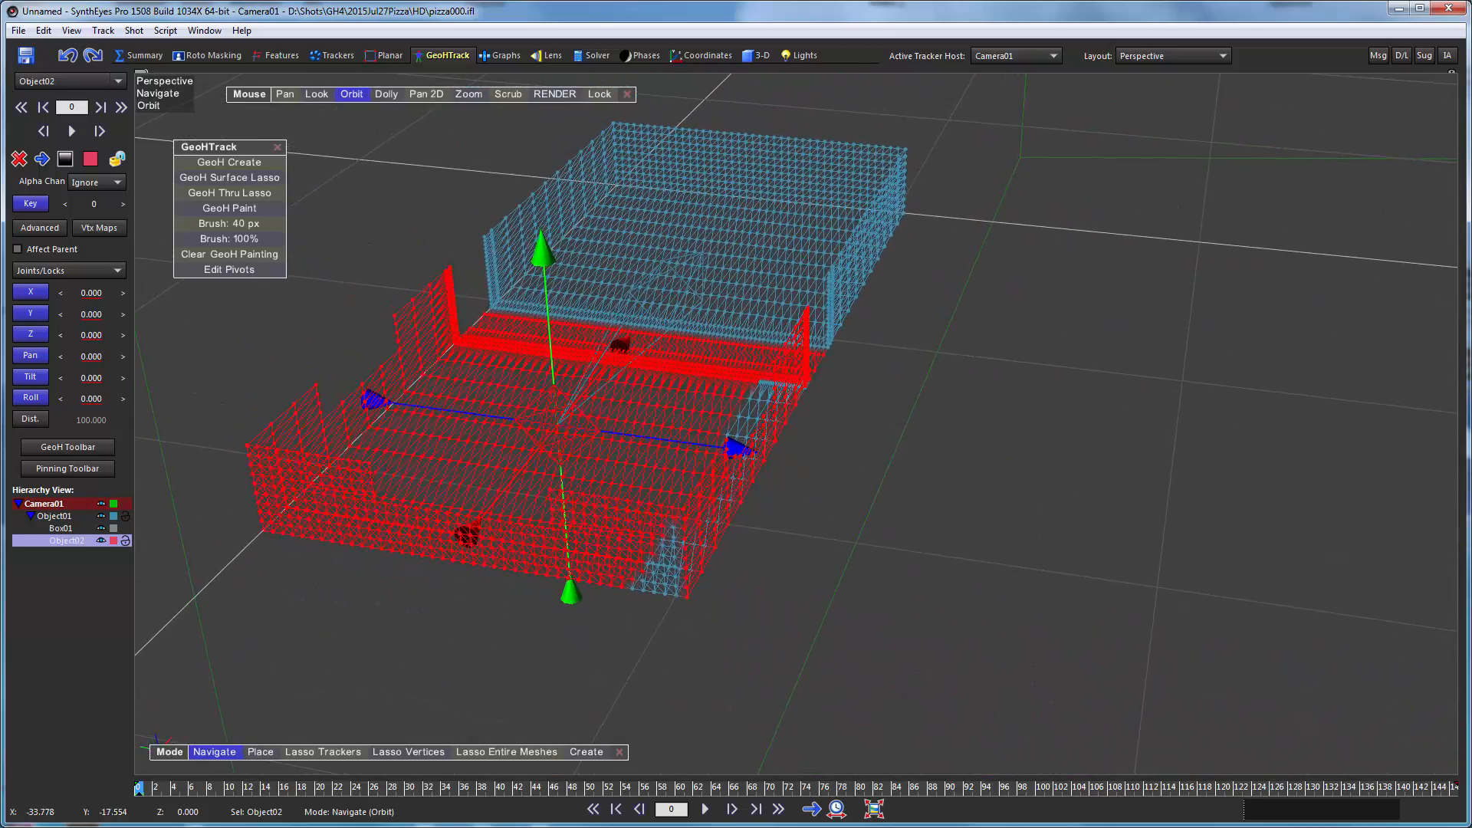
left_click(229, 177)
mouse_move(687, 642)
left_mouse_down()
mouse_move(590, 460)
mouse_move(537, 621)
mouse_move(686, 643)
left_mouse_up()
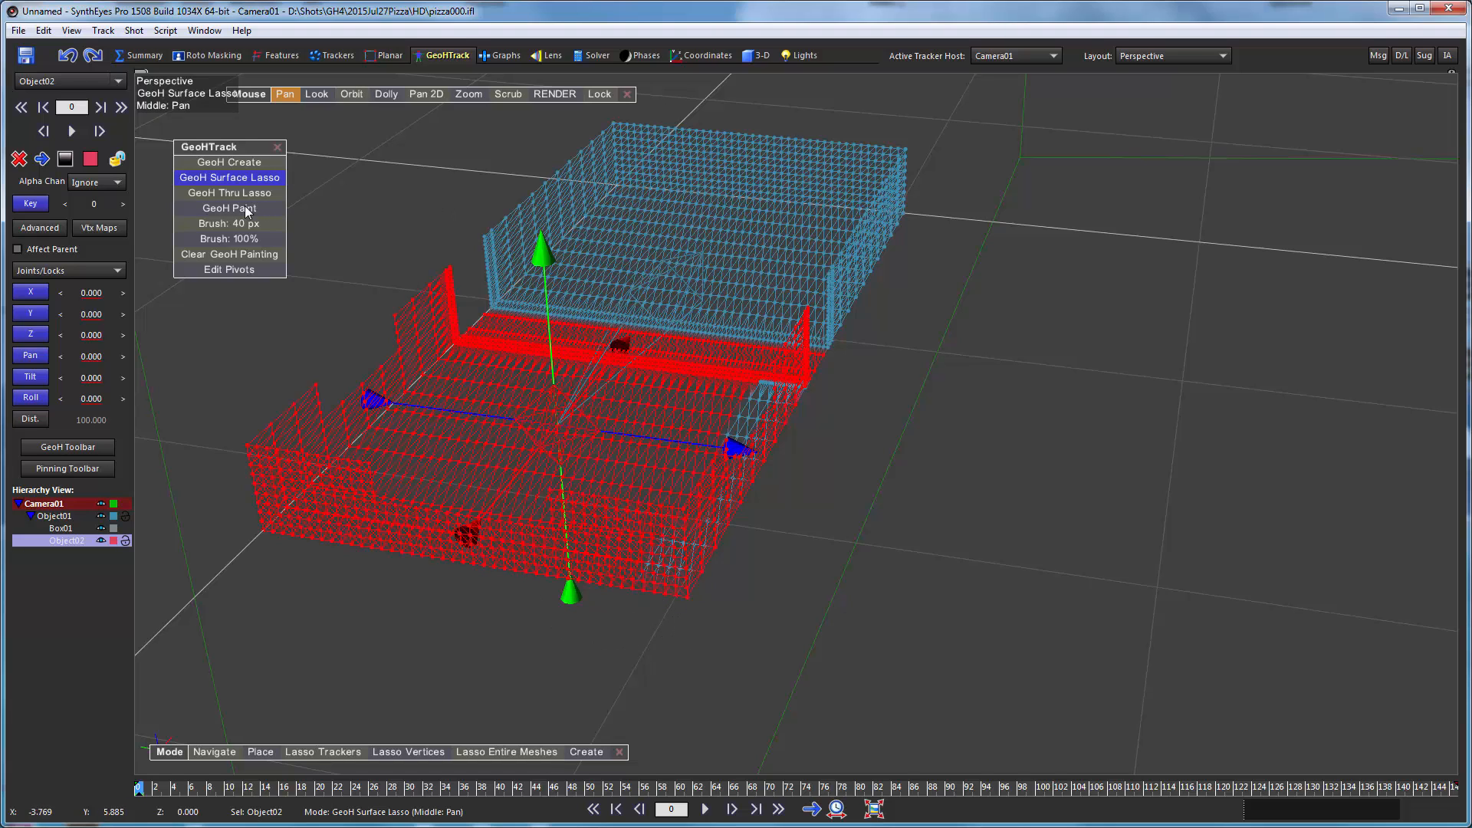
mouse_move(351, 94)
left_mouse_down()
mouse_move(460, 199)
mouse_move(529, 211)
mouse_move(440, 230)
mouse_move(502, 336)
mouse_move(675, 353)
mouse_move(578, 237)
left_mouse_up()
mouse_move(801, 268)
left_mouse_down()
mouse_move(690, 337)
mouse_move(904, 368)
mouse_move(813, 272)
left_mouse_up()
left_click_drag(352, 95, 1059, 104)
left_click(229, 177)
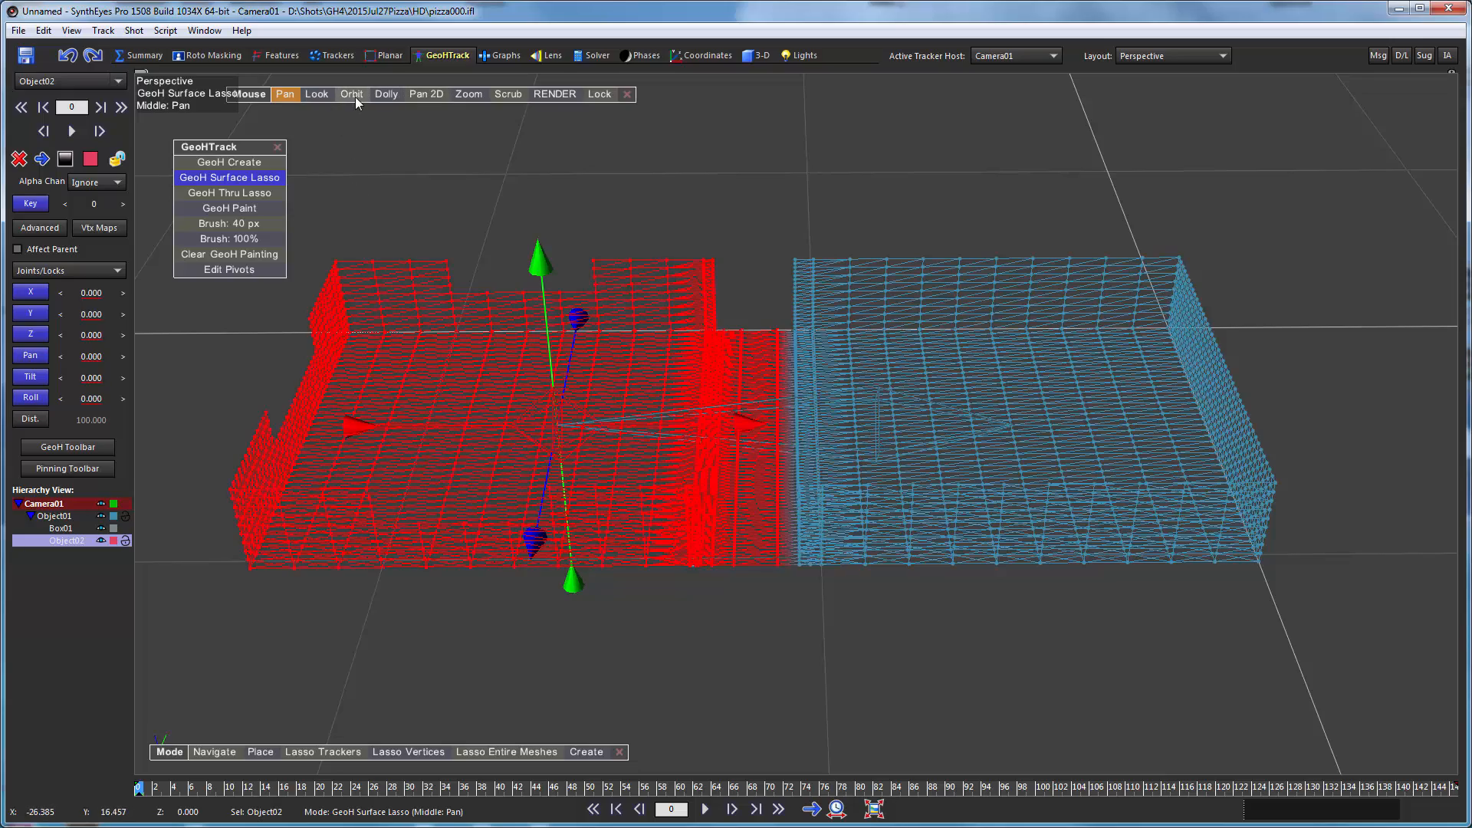
Move the child object's pivot along X onto the fold line between the hinge strip and the half without notched side walls
mouse_move(356, 97)
left_mouse_down()
mouse_move(339, 249)
mouse_move(354, 324)
left_mouse_up()
left_click(229, 177)
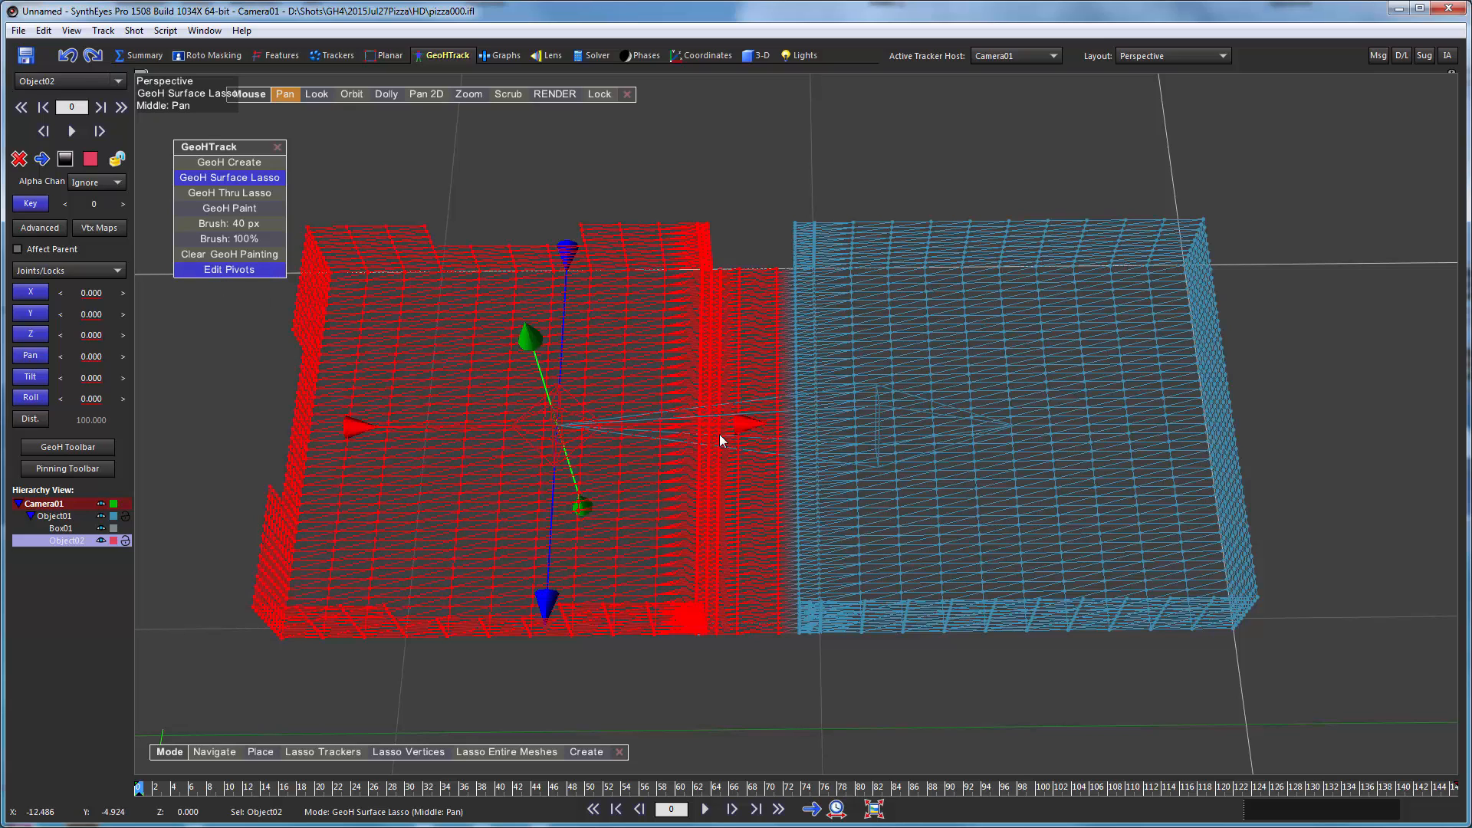
left_click_drag(747, 421, 986, 423)
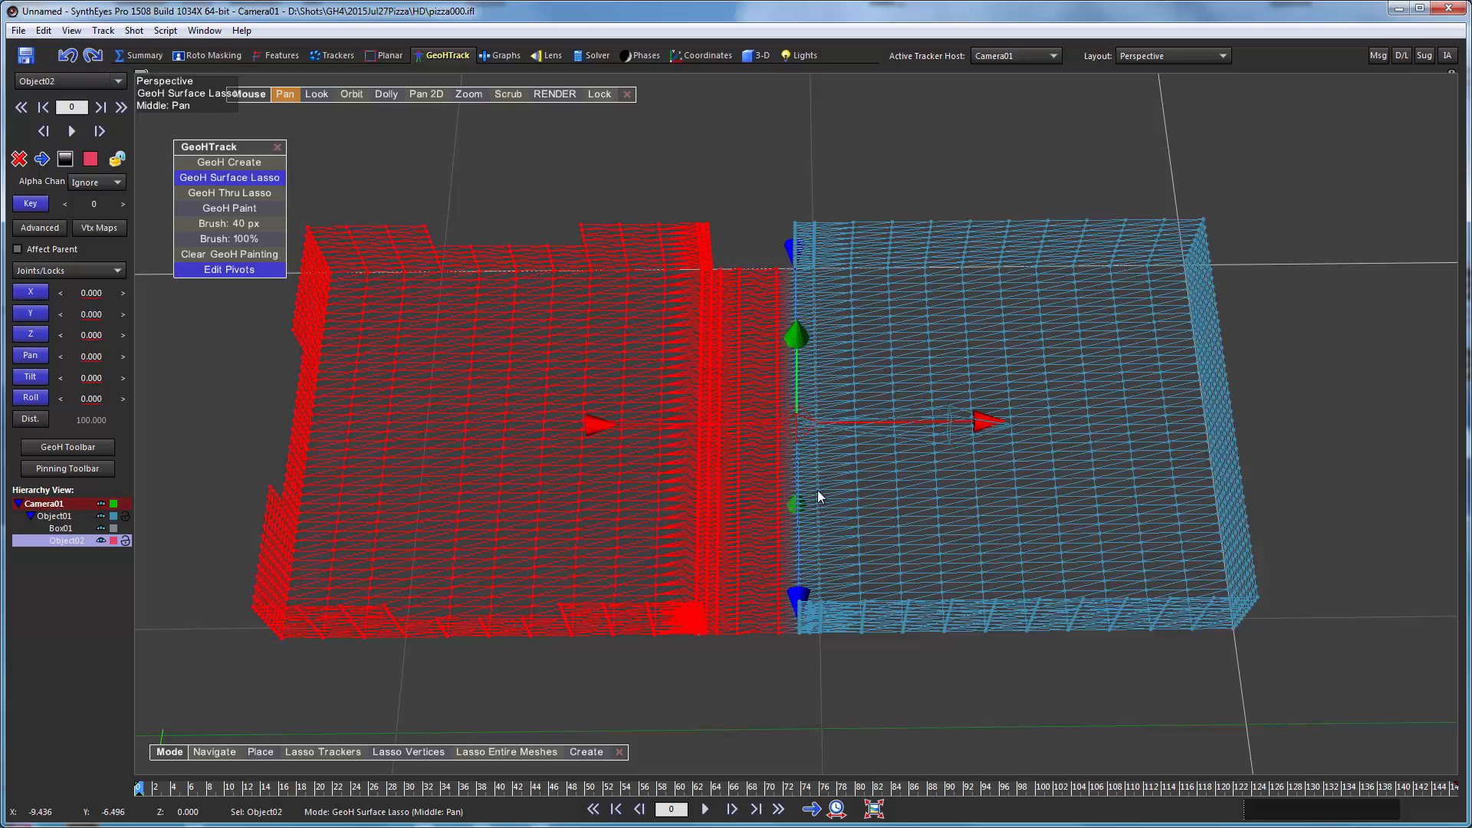
scroll(799, 441, "up", 8)
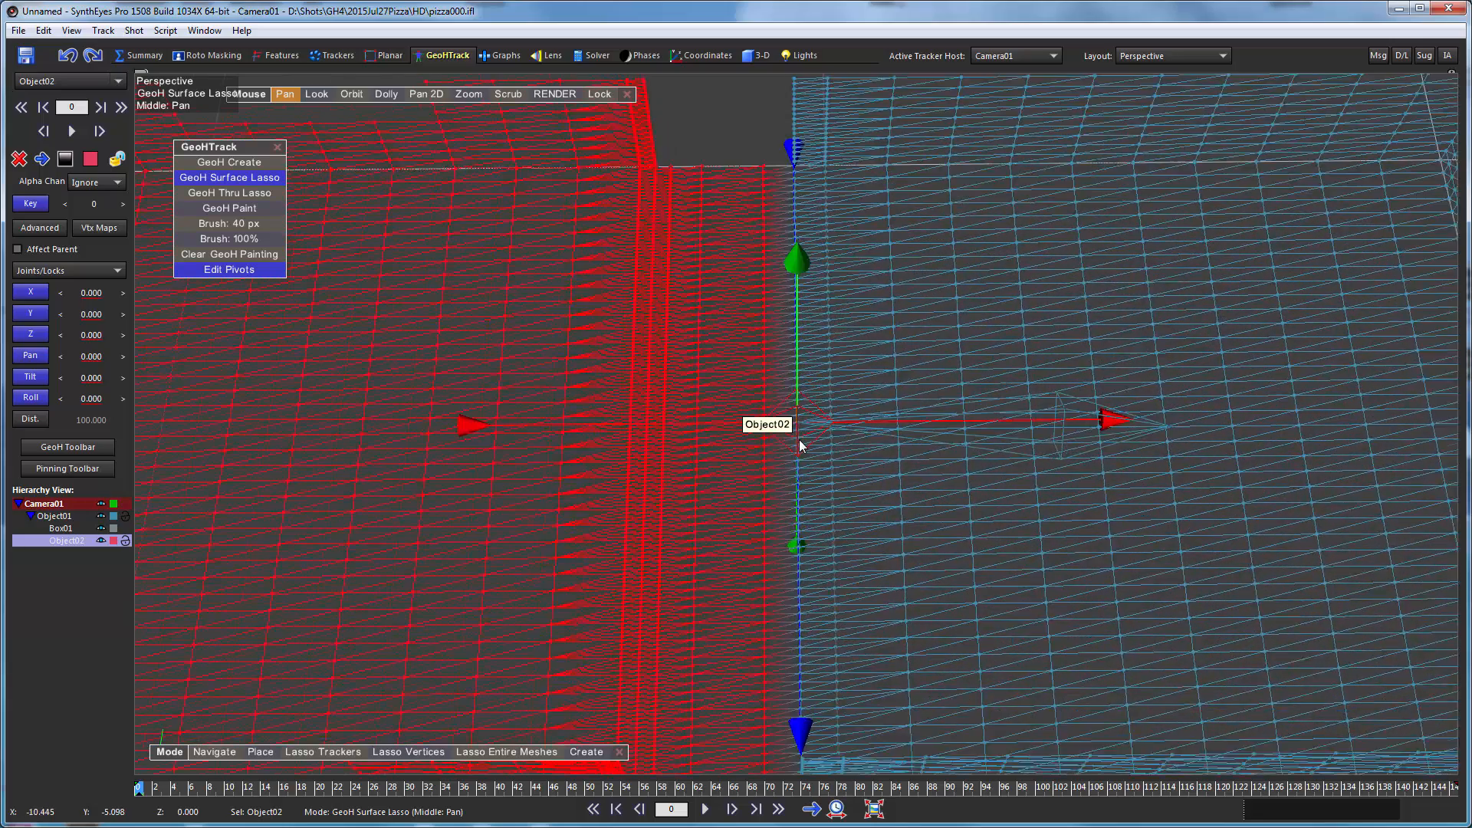
scroll(799, 441, "up", 8)
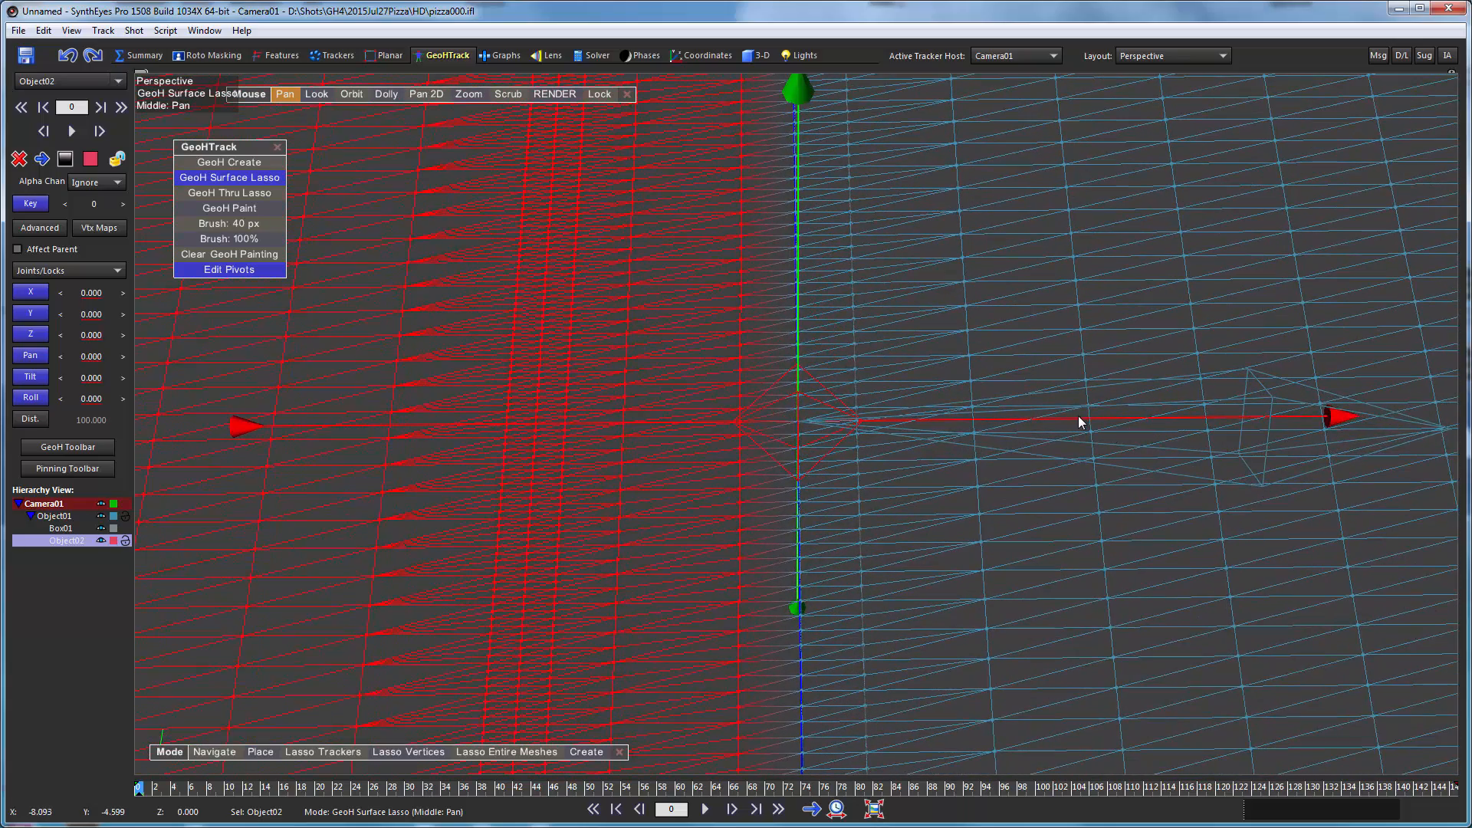
left_click_drag(1078, 417, 1074, 417)
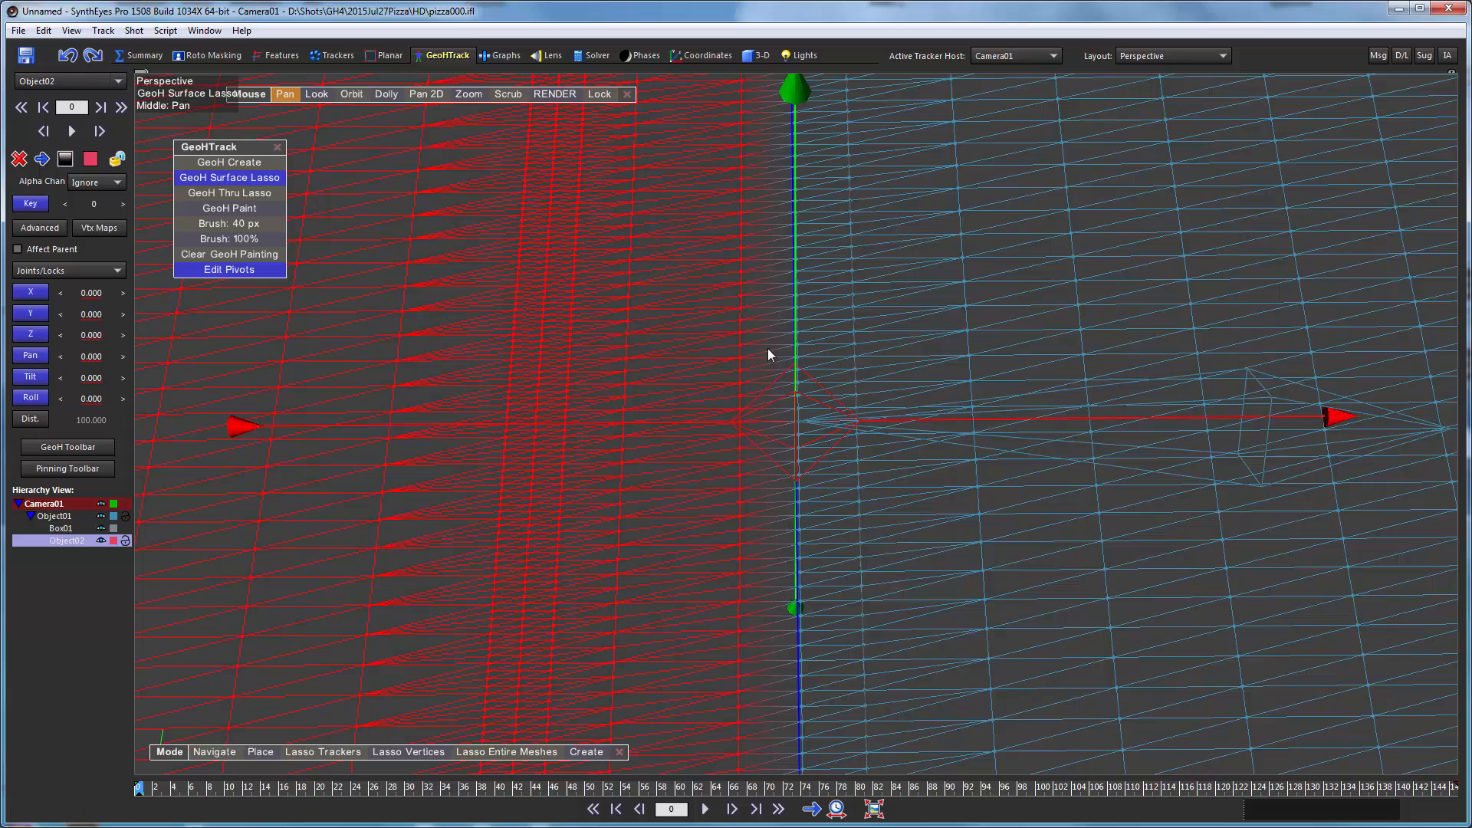
scroll(767, 345, "down", 6)
scroll(765, 312, "down", 6)
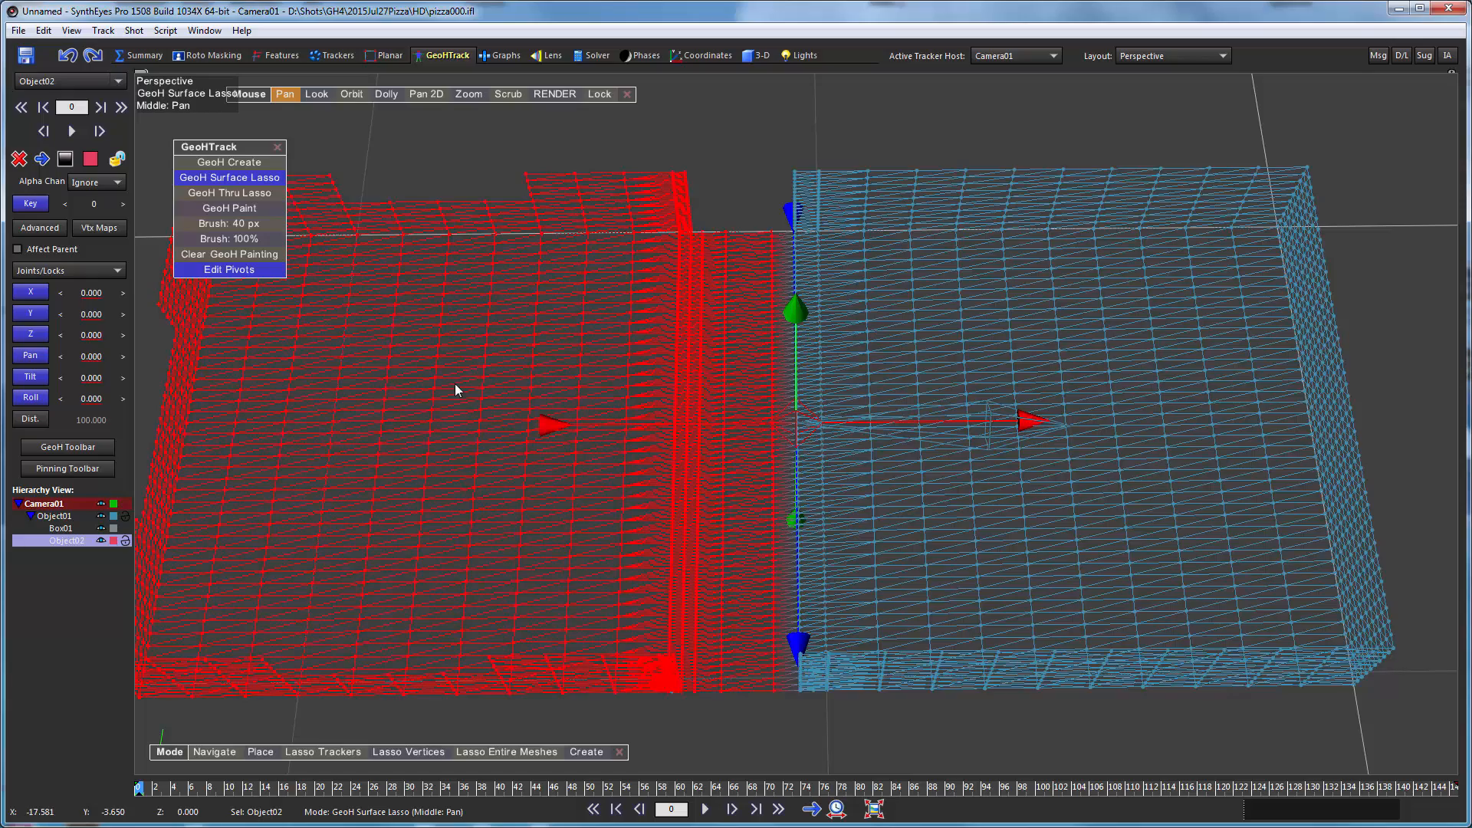
End pivot editing and create a nested child GeoH object with GeoH Surface Lasso from the notched half, leaving out the hinge strip
middle_click_drag(457, 394, 621, 375)
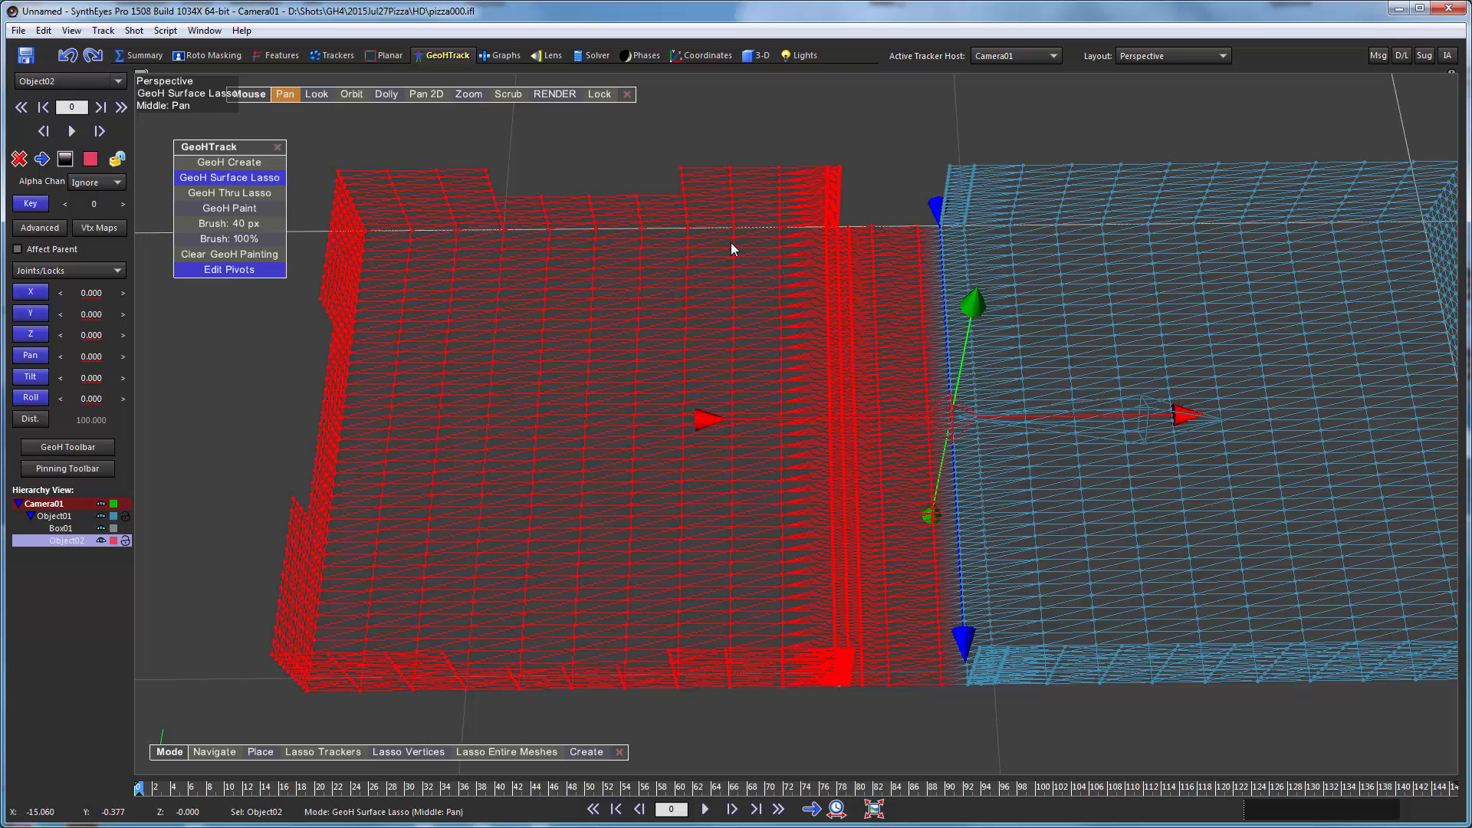
left_click_drag(345, 95, 318, 141)
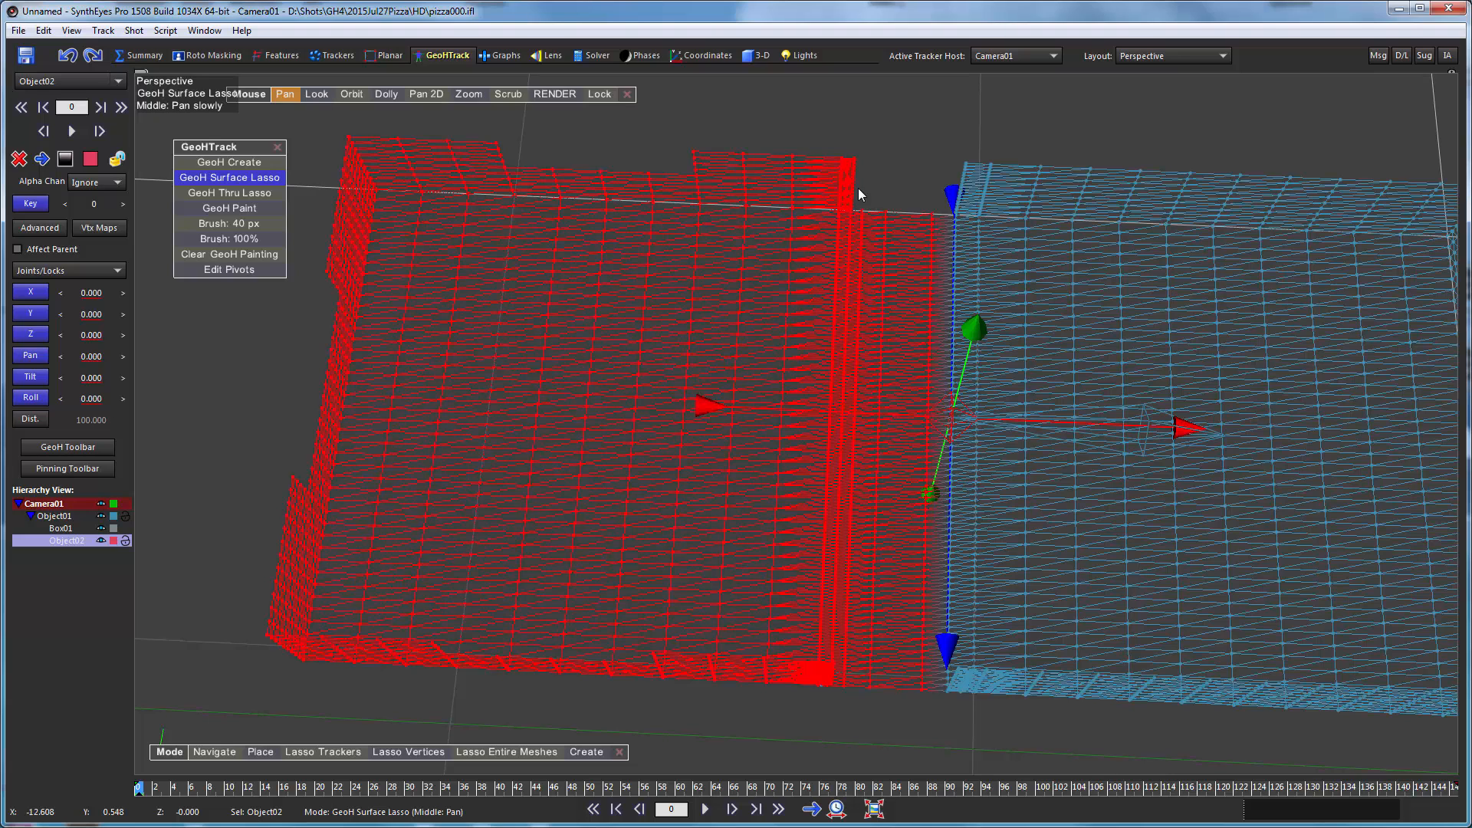
mouse_move(858, 187)
left_mouse_down("shift")
mouse_move(856, 133)
mouse_move(329, 128)
mouse_move(148, 575)
mouse_move(299, 675)
mouse_move(834, 718)
left_mouse_up("shift")
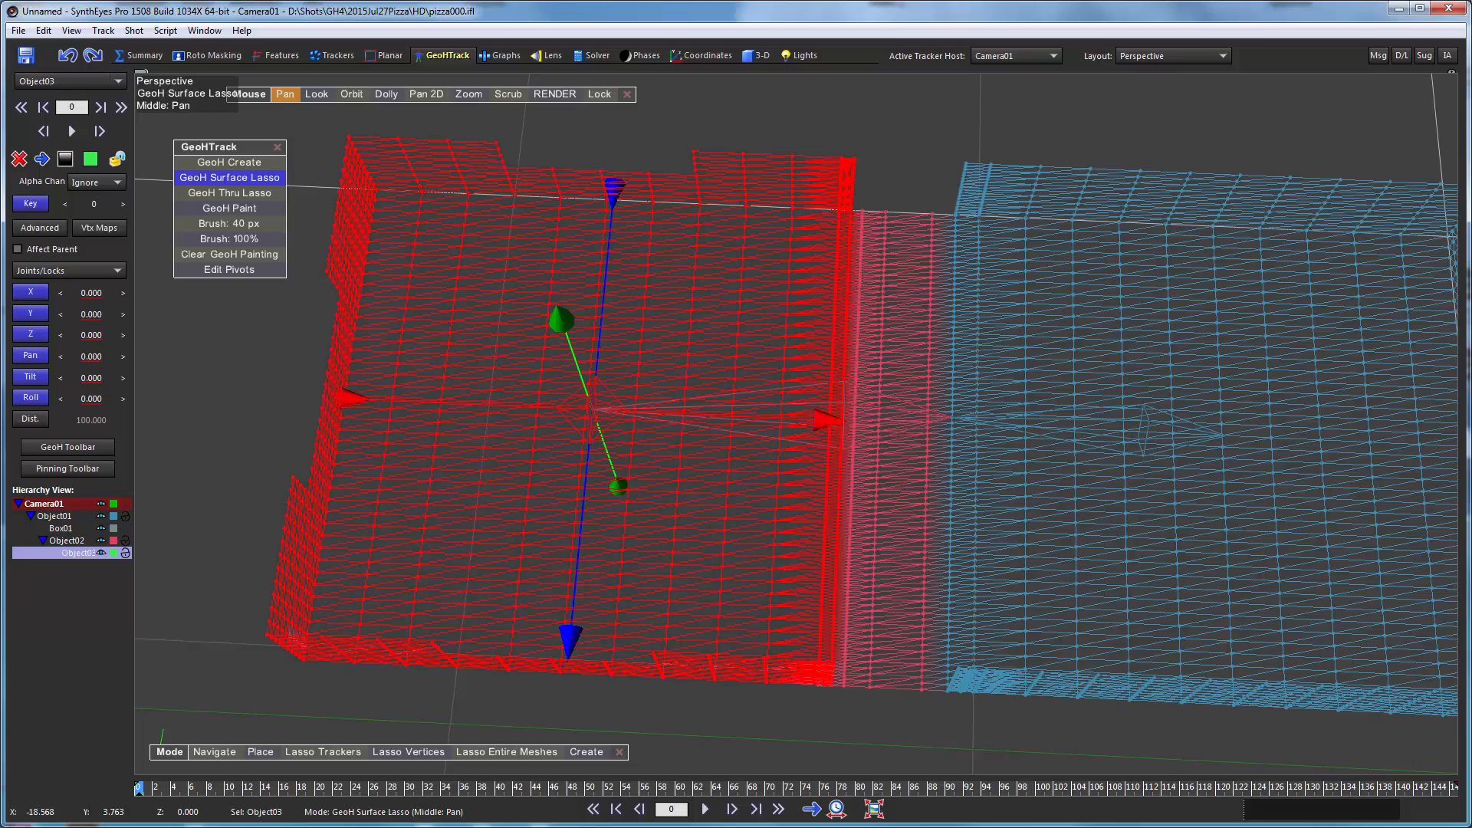
Change the display color of the hinge strip's object, Object02, to bright green
left_click(352, 94)
mouse_move(362, 107)
left_mouse_down()
mouse_move(657, 209)
mouse_move(1280, 142)
mouse_move(1357, 3)
mouse_move(1457, 1)
mouse_move(552, 567)
mouse_move(263, 483)
left_mouse_up()
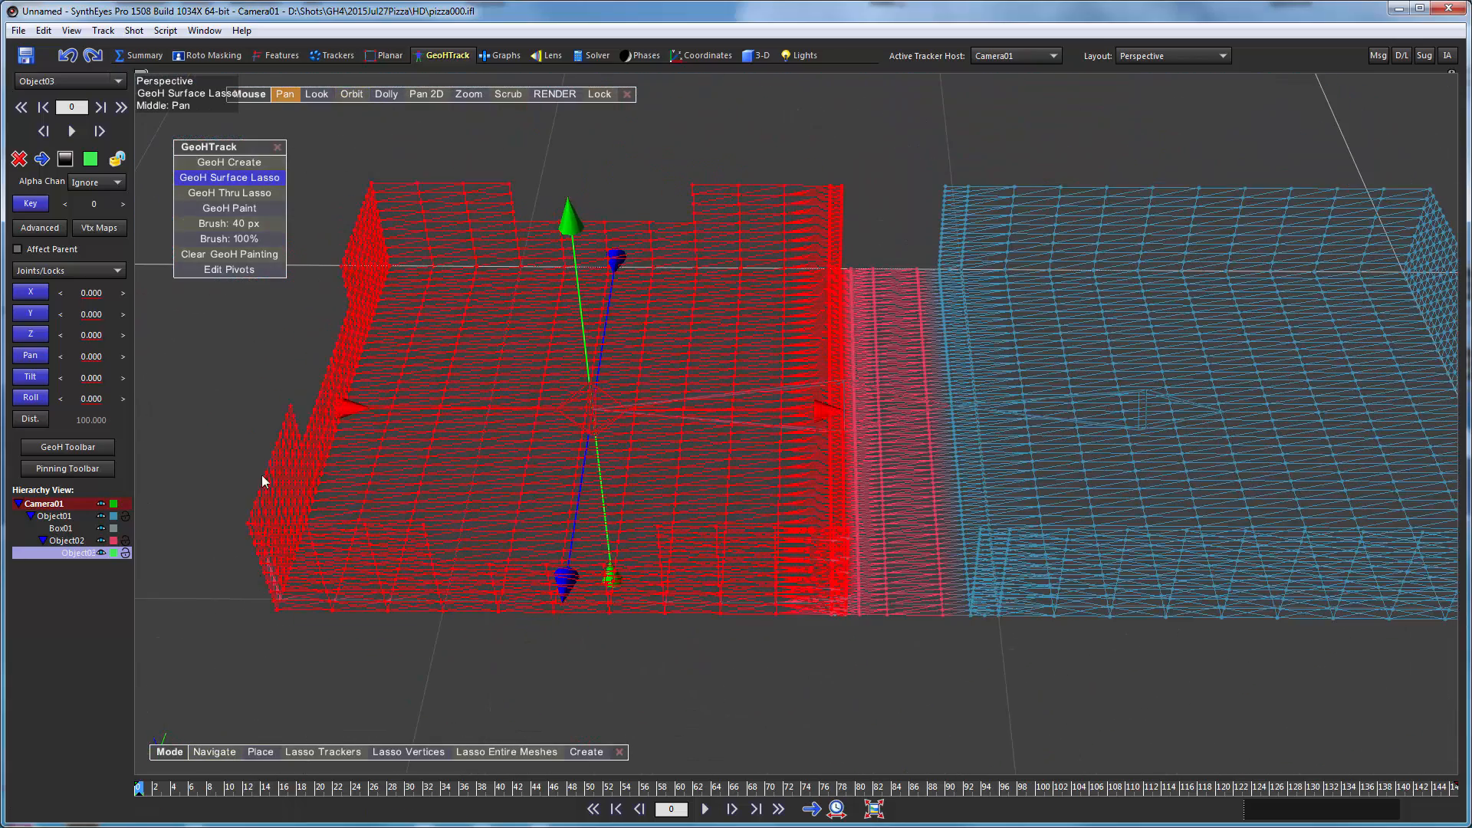
left_click(112, 540)
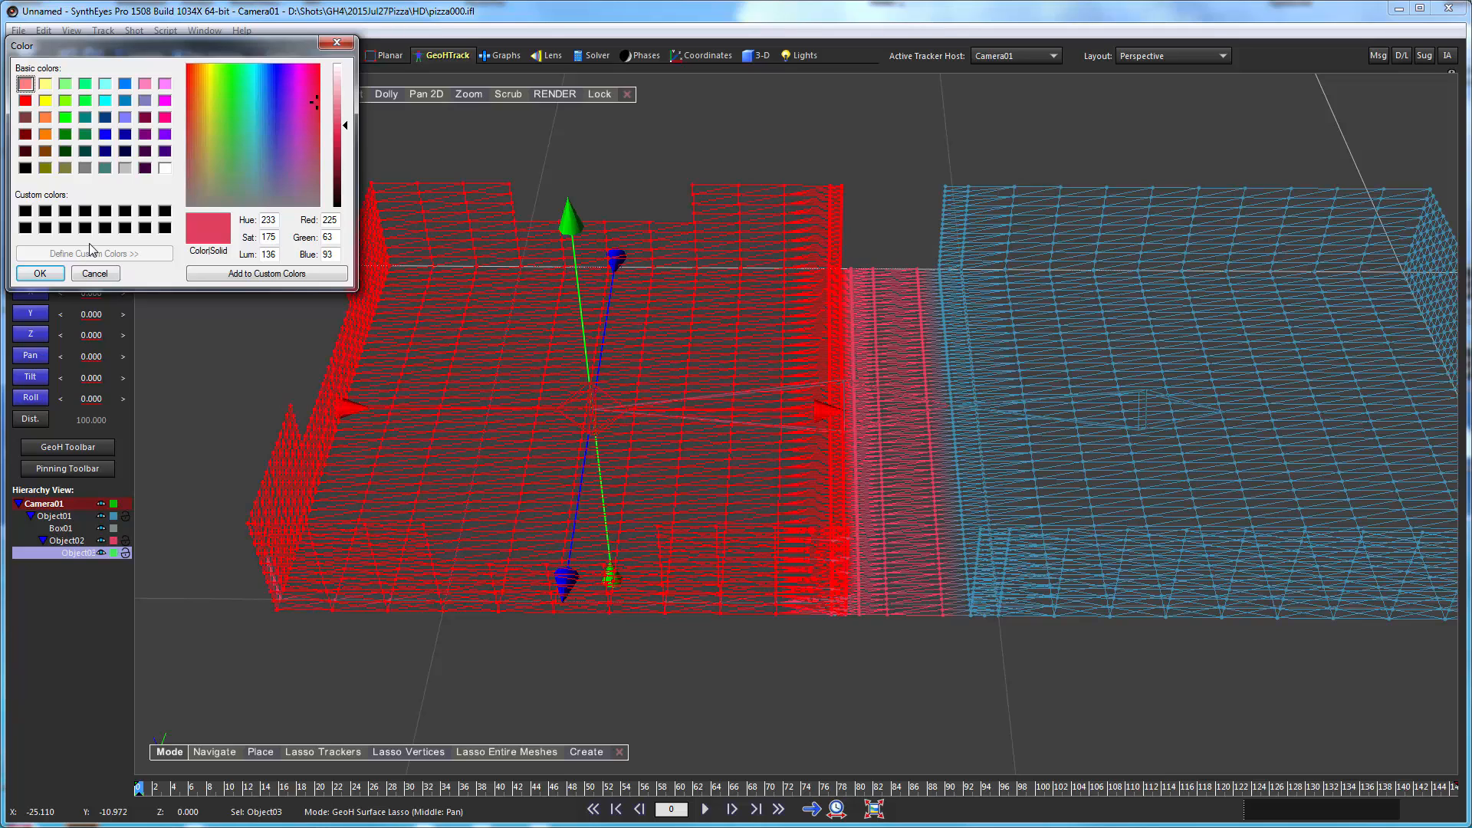
left_click(65, 119)
left_click(41, 274)
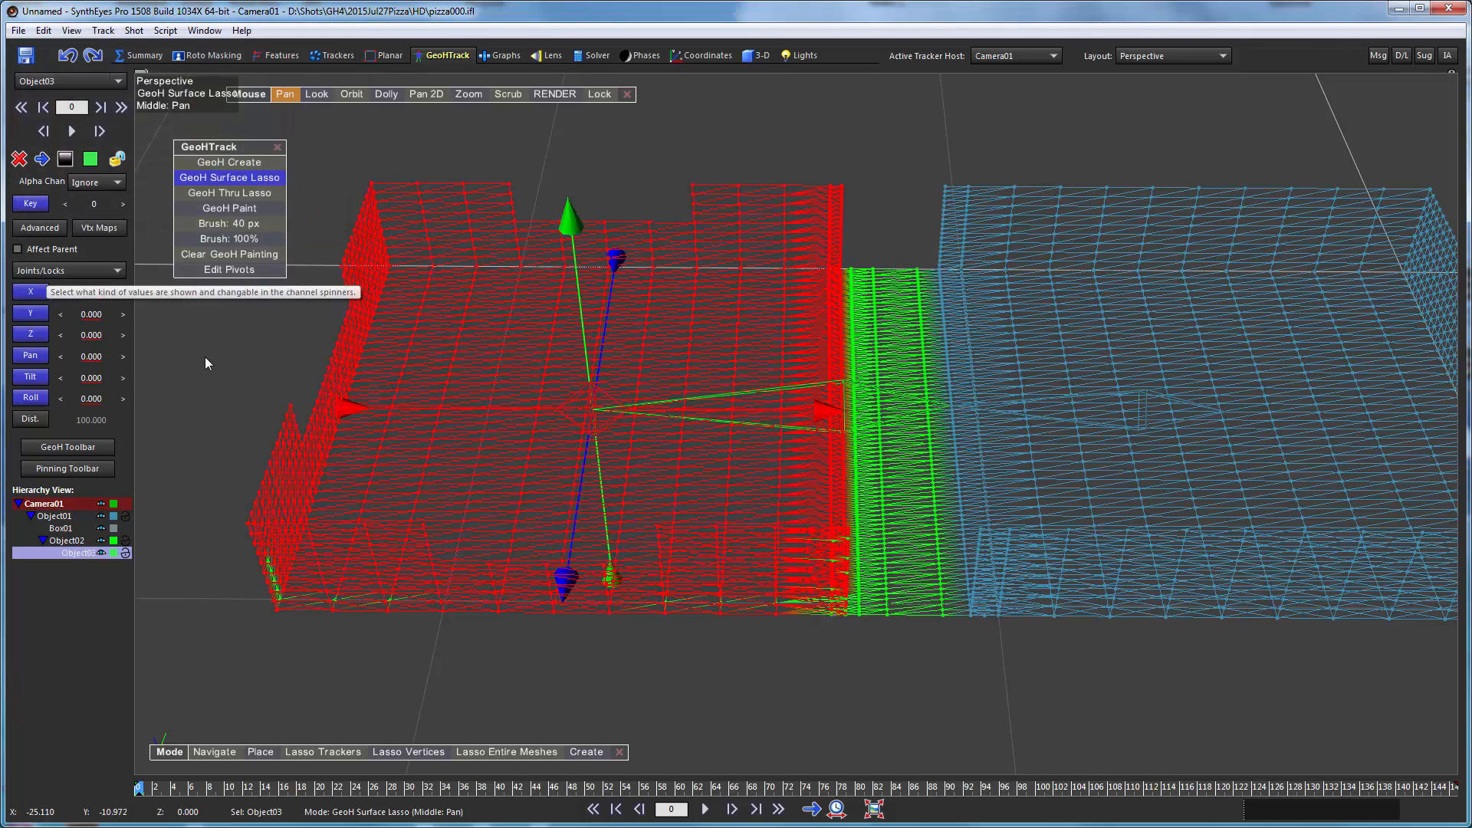
Add the missed vertices on the notched half's side wall and its corners to Object03 with GeoH Surface Lasso
left_click(352, 93)
left_click_drag(391, 130, 348, 96)
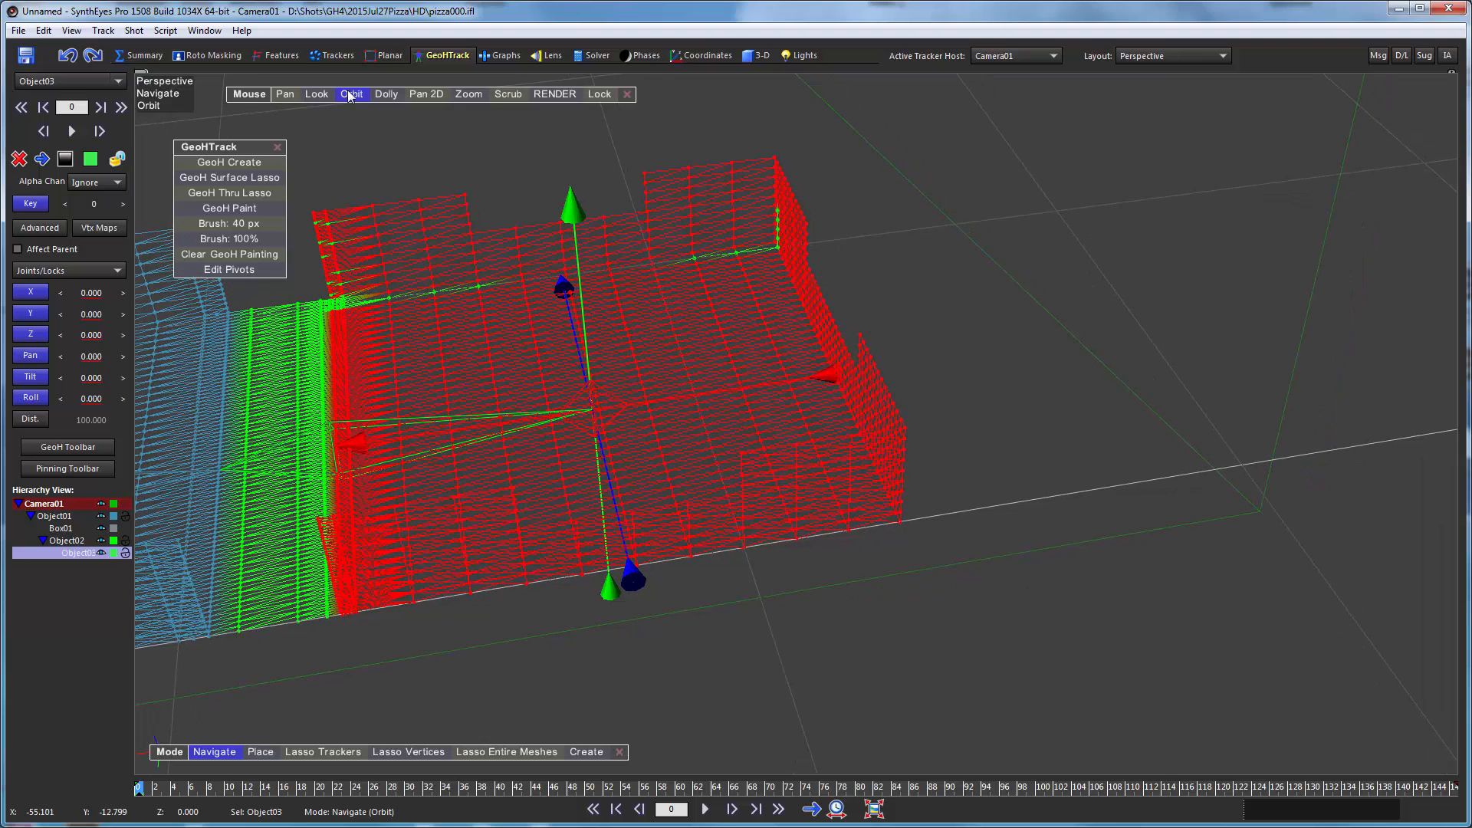
left_click(229, 177)
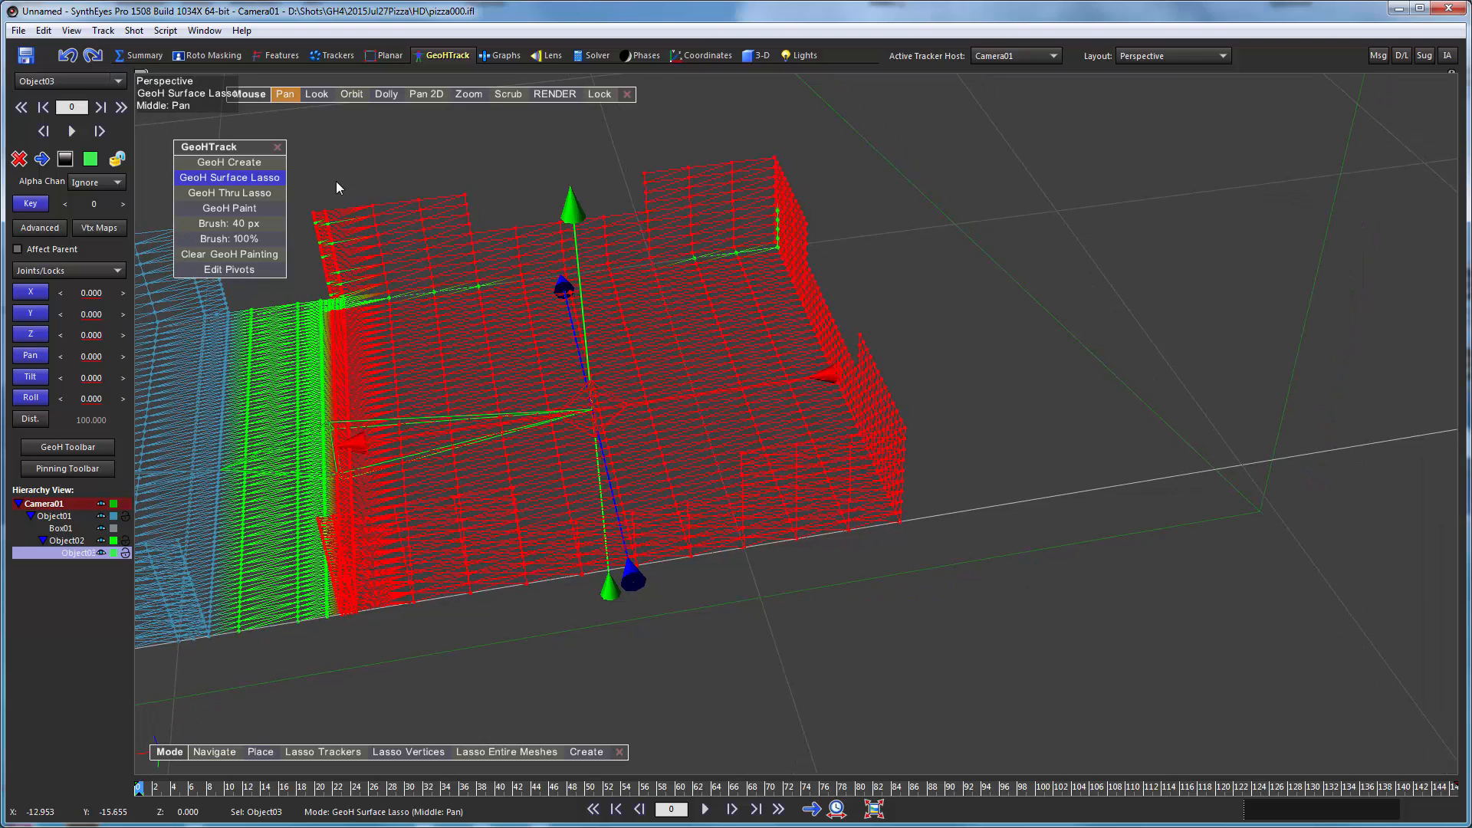
mouse_move(336, 181)
left_mouse_down()
mouse_move(302, 209)
mouse_move(331, 325)
mouse_move(431, 325)
mouse_move(542, 264)
left_mouse_up()
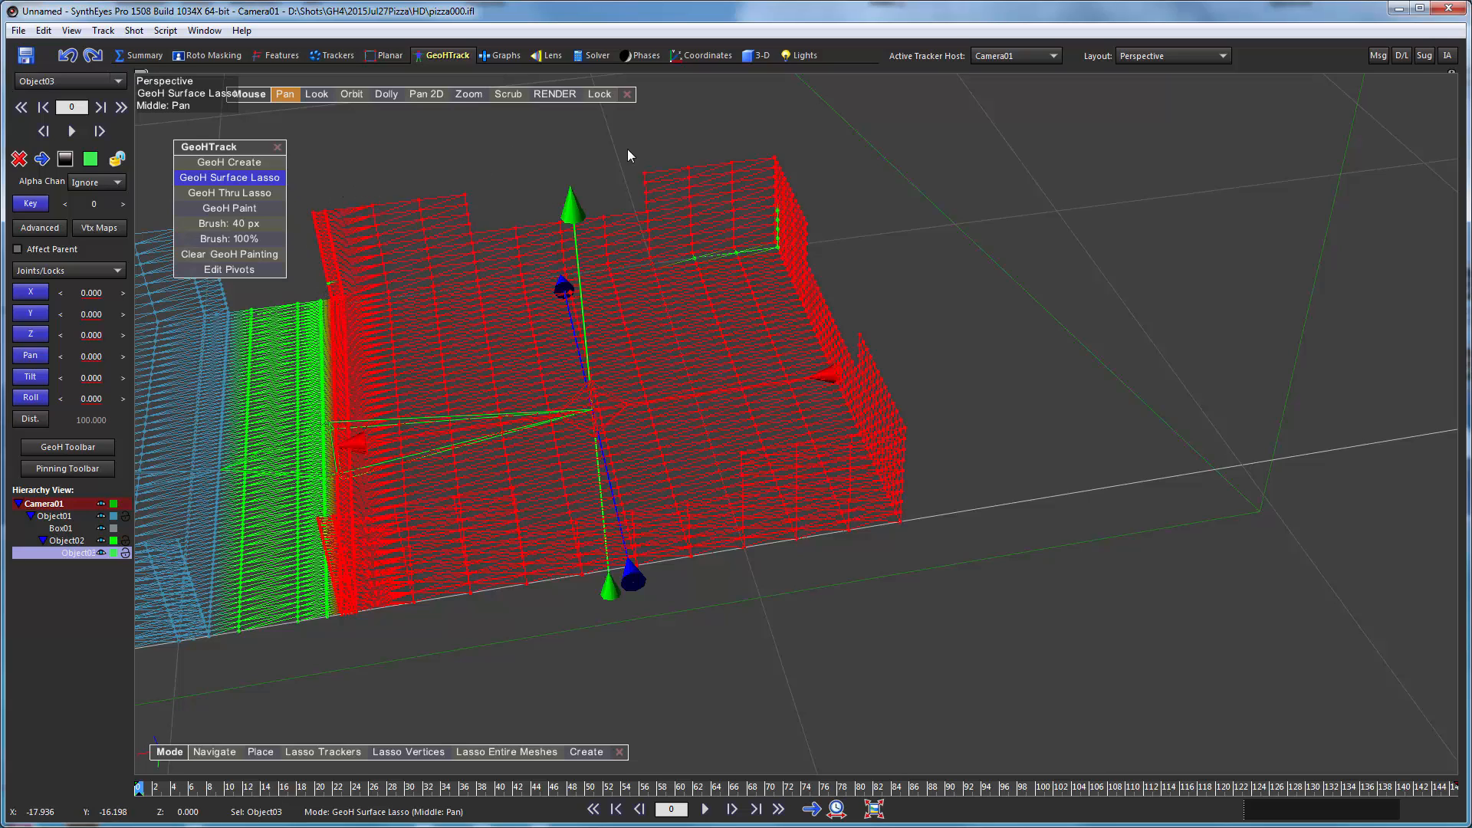
mouse_move(663, 153)
left_mouse_down()
mouse_move(675, 315)
mouse_move(774, 154)
mouse_move(664, 152)
left_mouse_up()
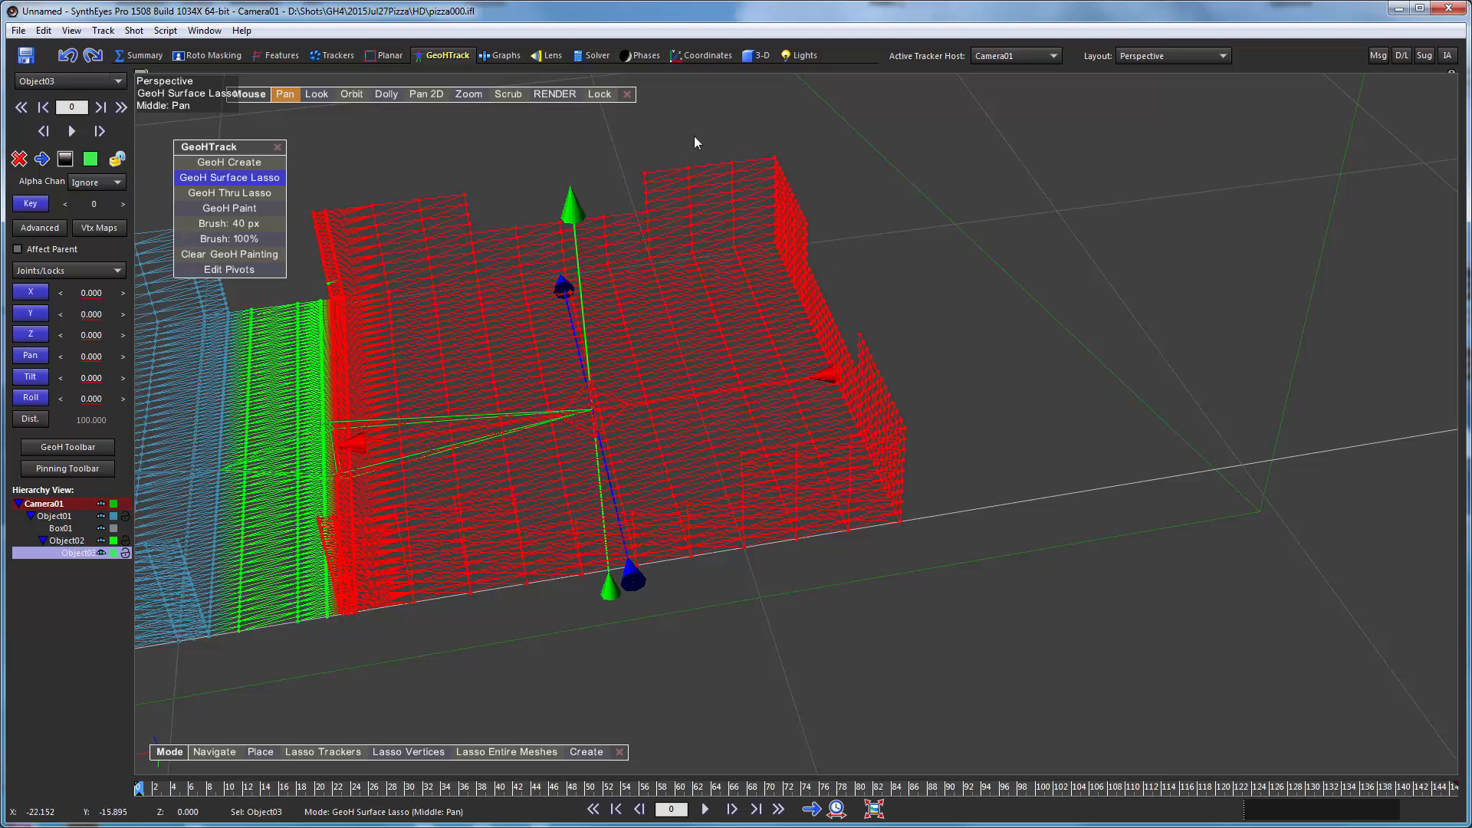
left_click(352, 94)
left_click_drag(300, 270, 314, 289)
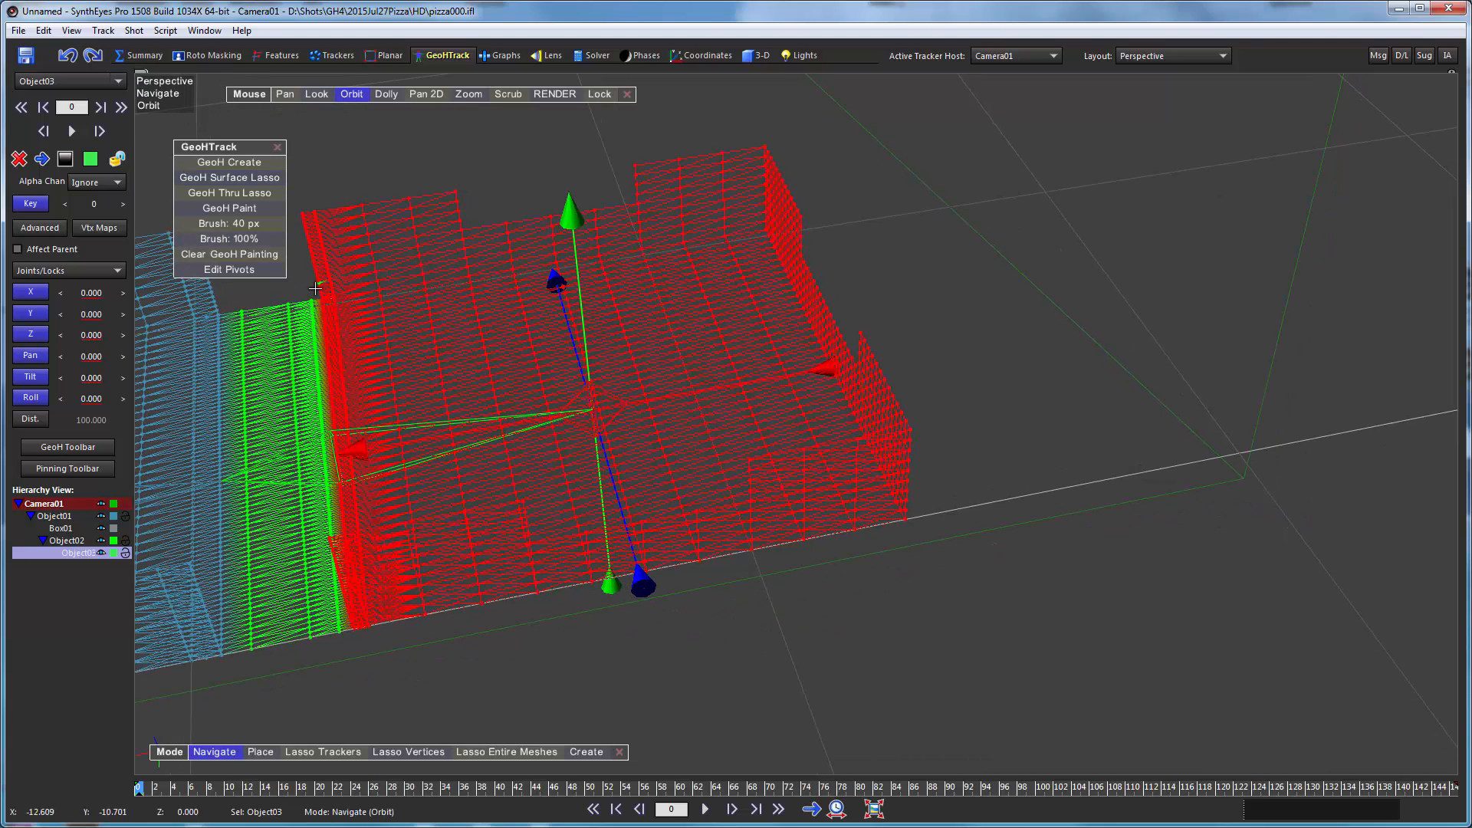
left_click(229, 178)
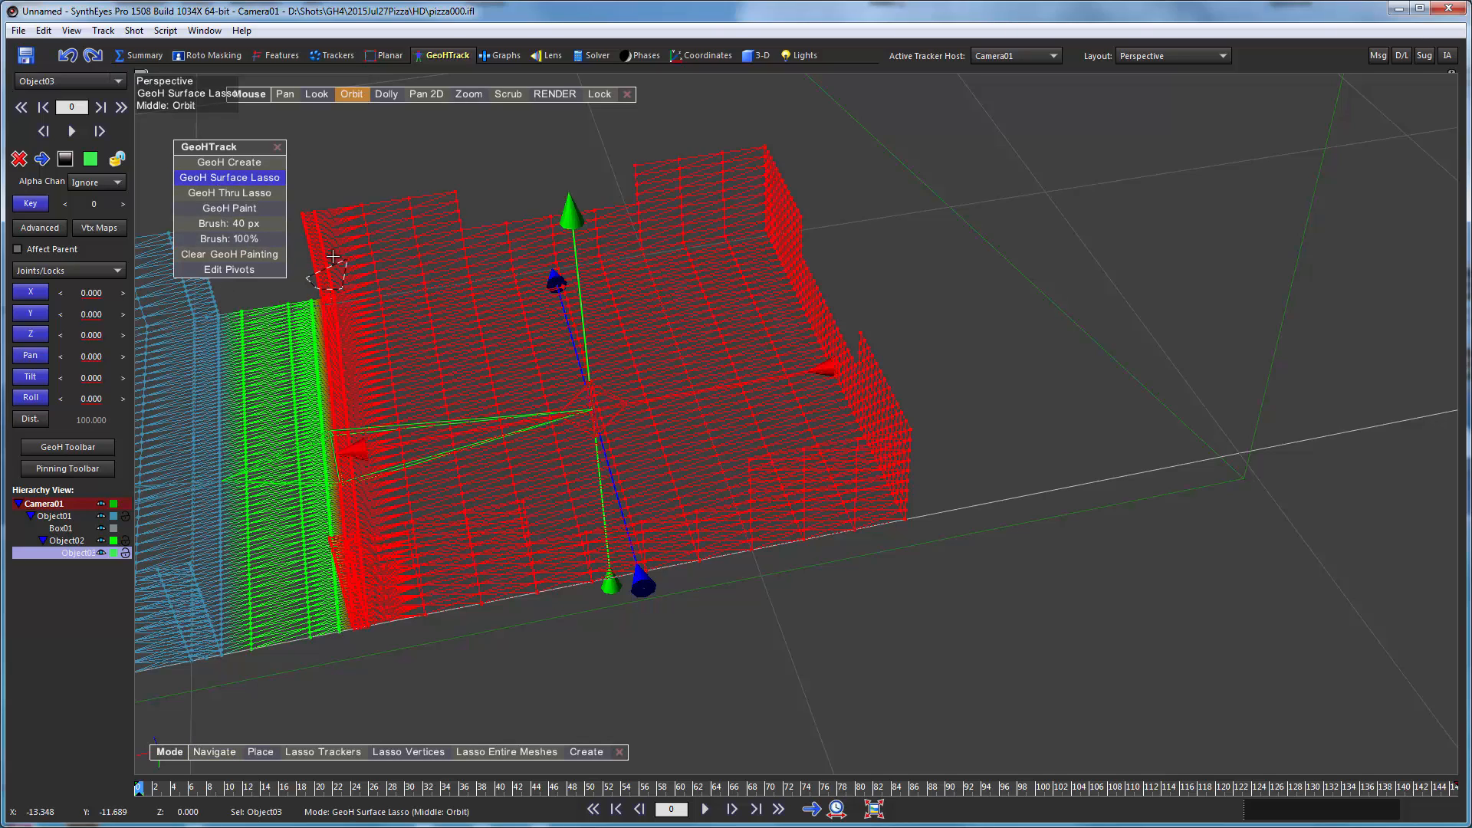
left_click_drag(349, 95, 1471, 85)
left_click_drag(1247, 425, 1262, 395)
left_click(229, 177)
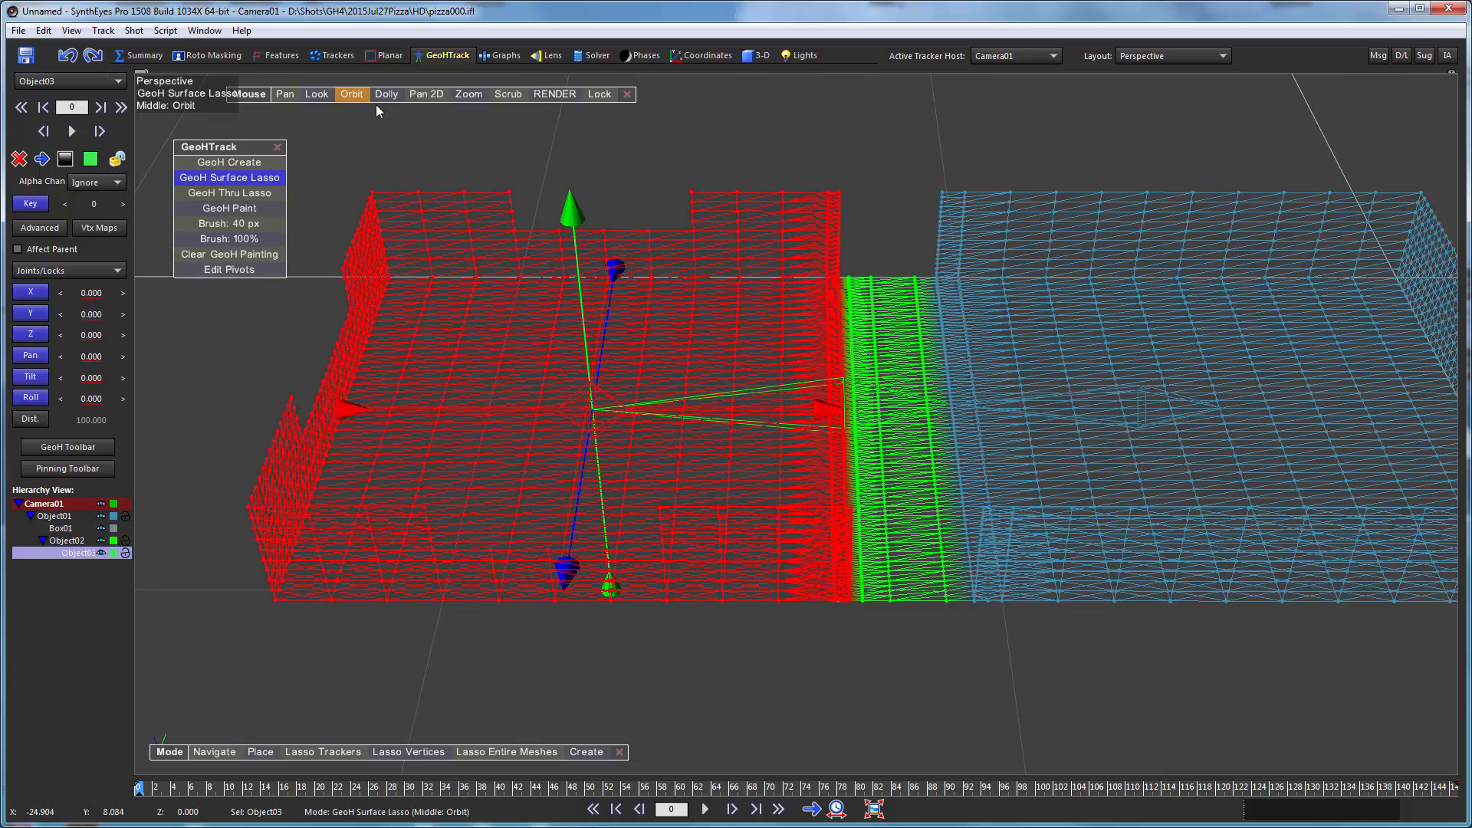
Move Object03's pivot along X onto the fold line between the notched half and the hinge strip, and end pivot editing
left_click(342, 95)
left_click_drag(337, 133, 347, 400)
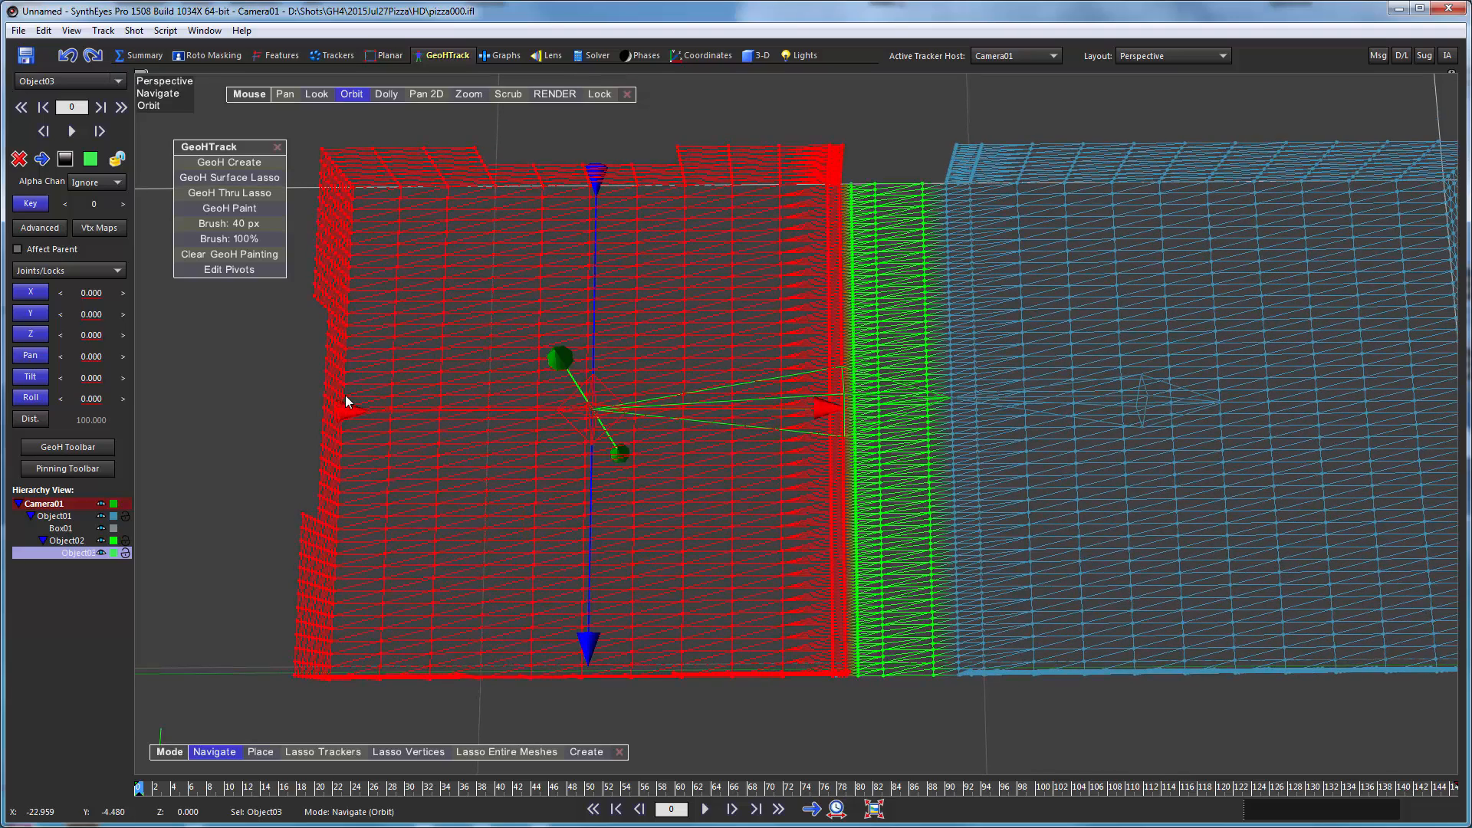
left_click(261, 177)
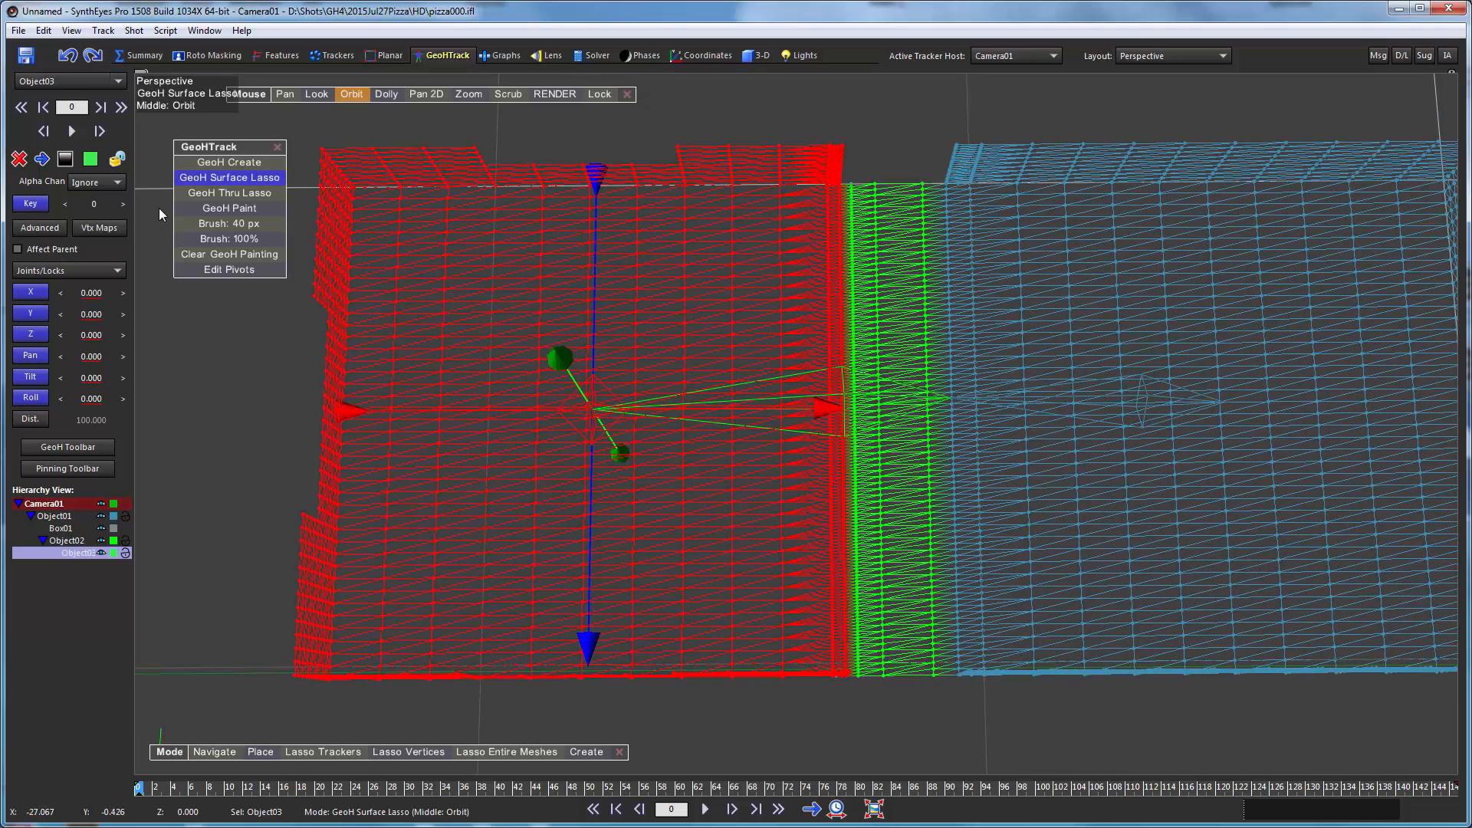
left_click(209, 270)
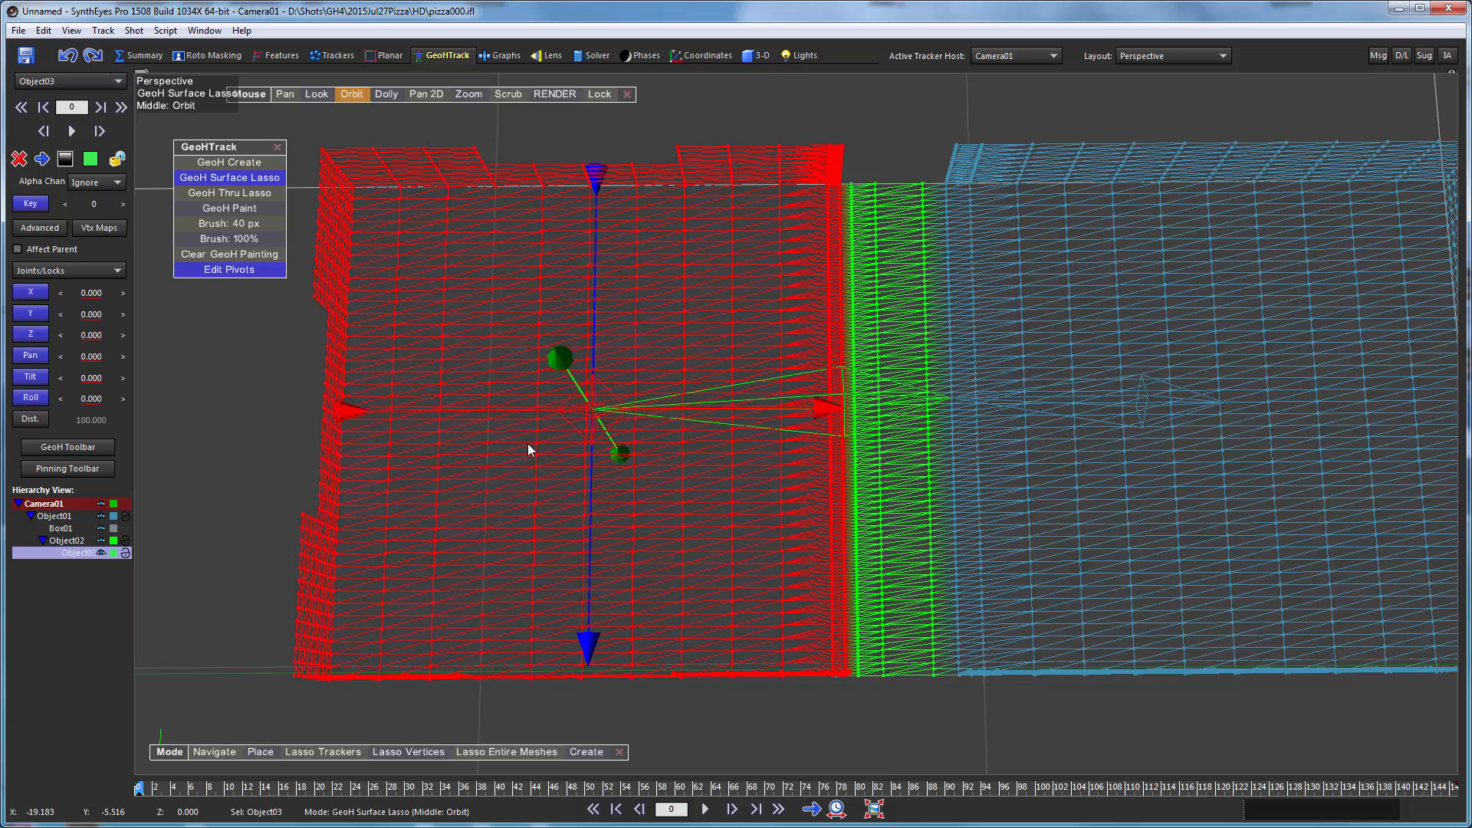
left_click_drag(502, 417, 750, 421)
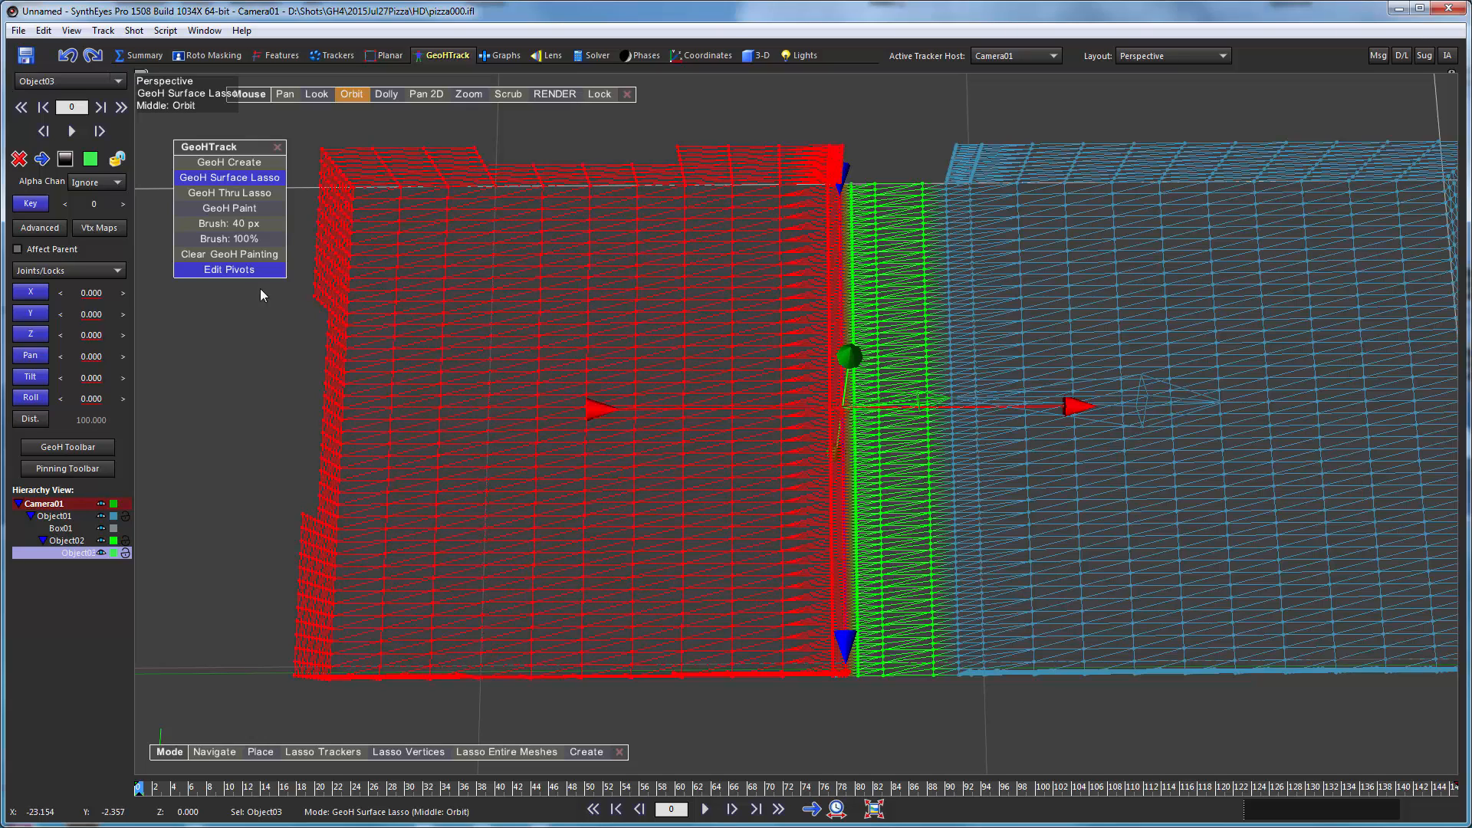
left_click(234, 270)
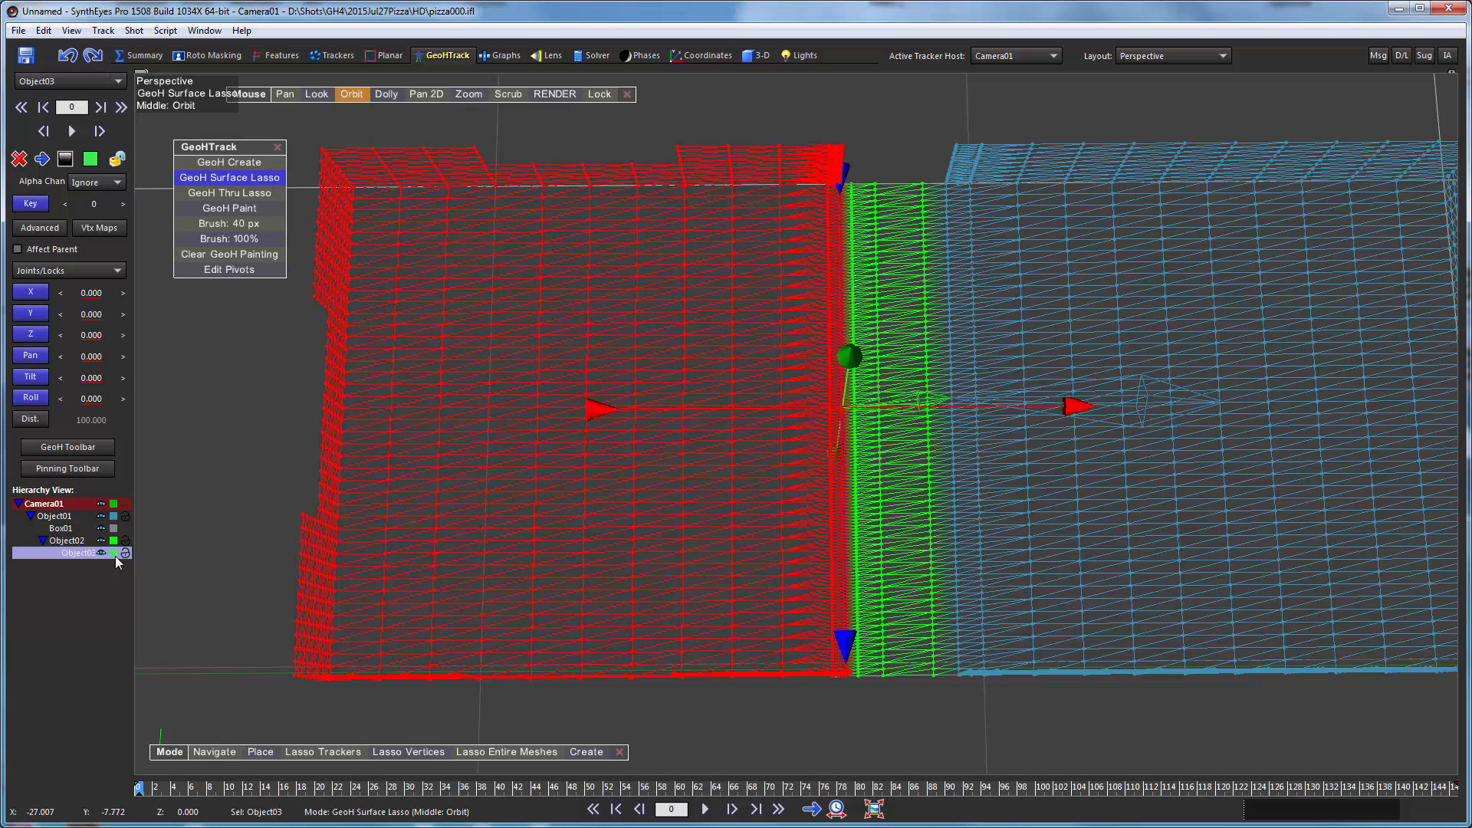
Select Object01, Object02 and Object03 in turn to check the mesh area and pivot of each
left_click(52, 516)
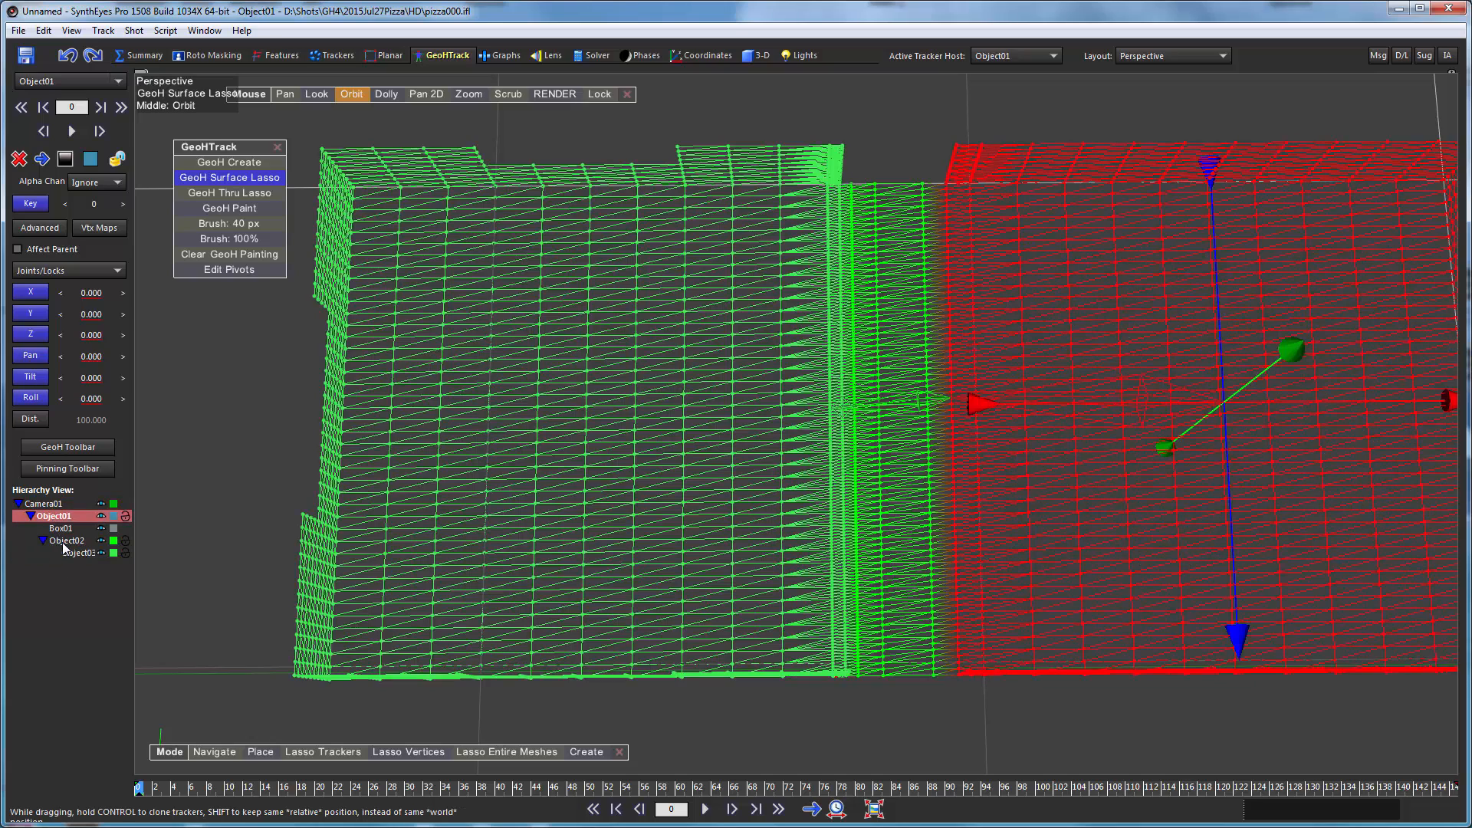
left_click(64, 541)
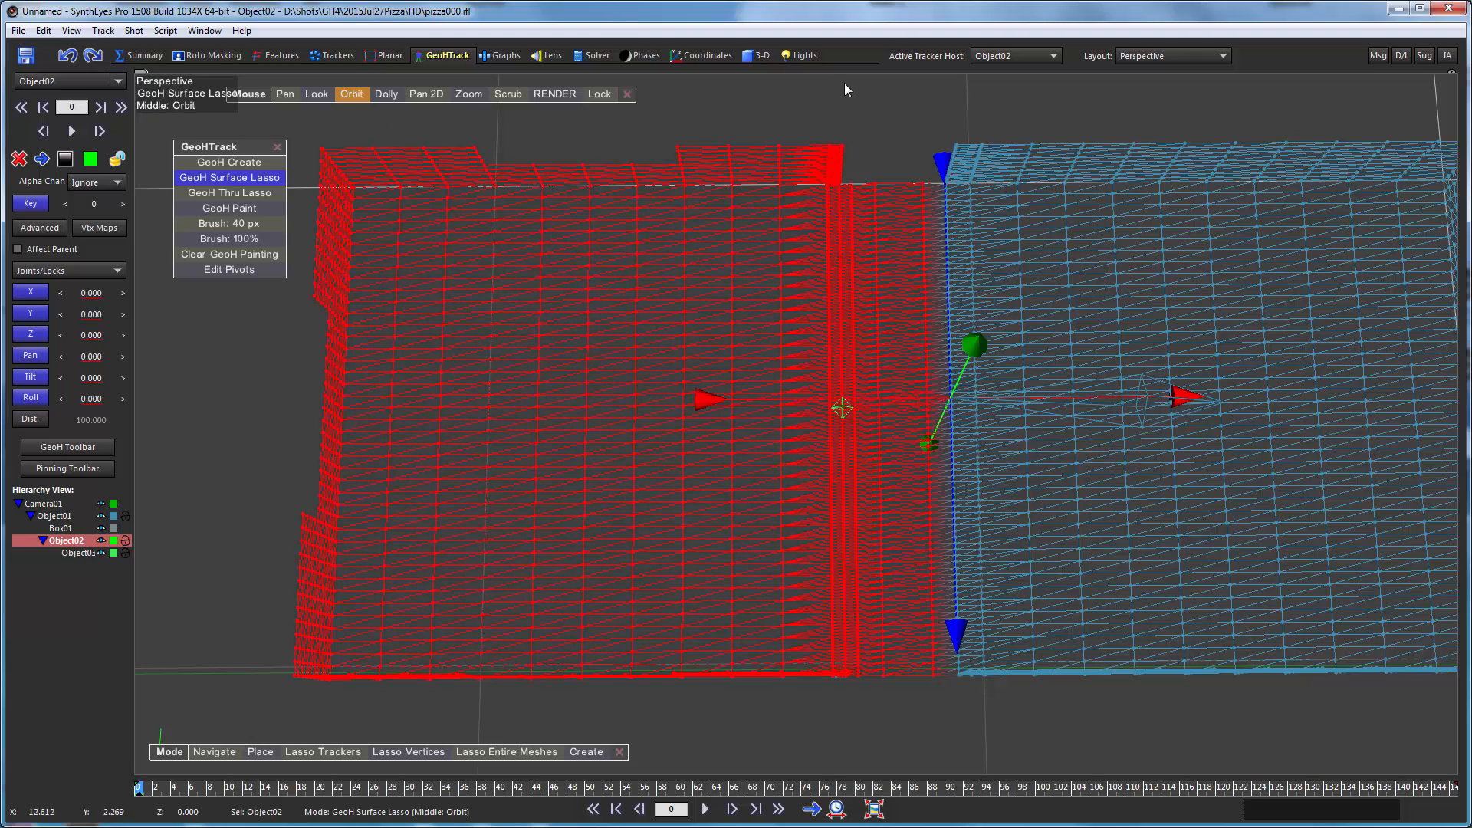
left_click(76, 552)
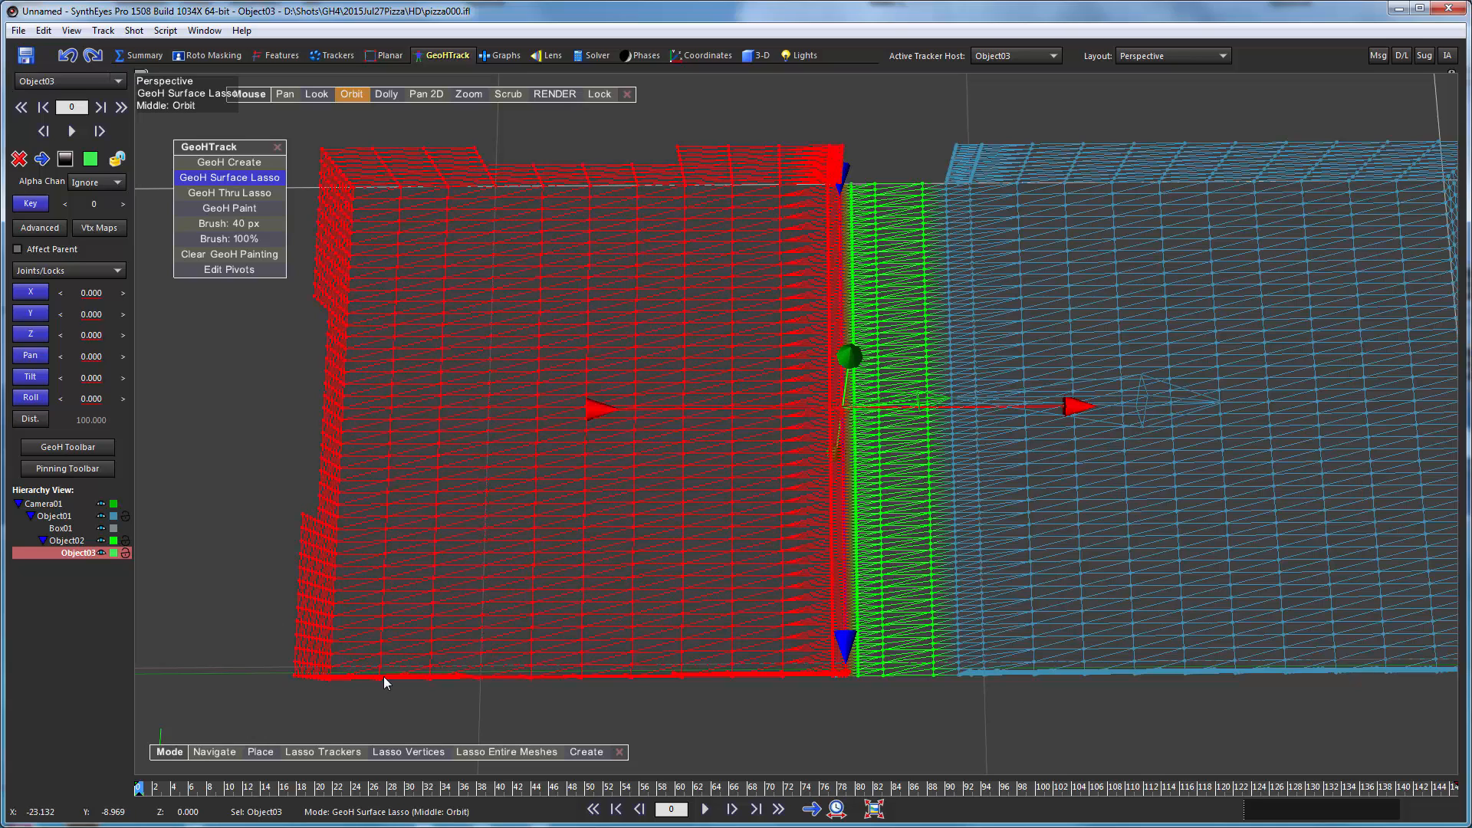
Change Object03's display color to bright pink (255, 0, 128) and close the GeoH toolbar
left_click(226, 584)
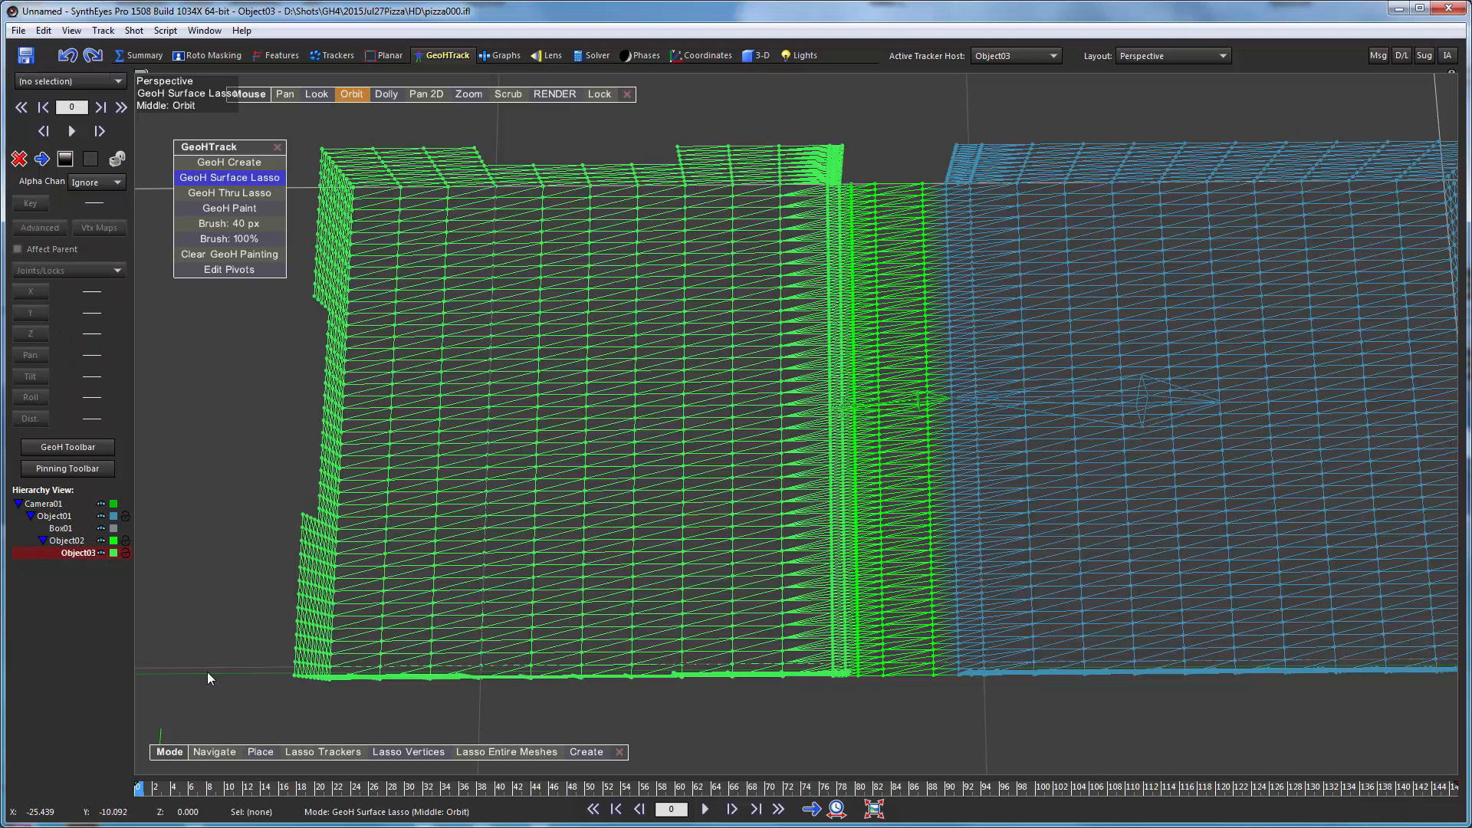
left_click(114, 553)
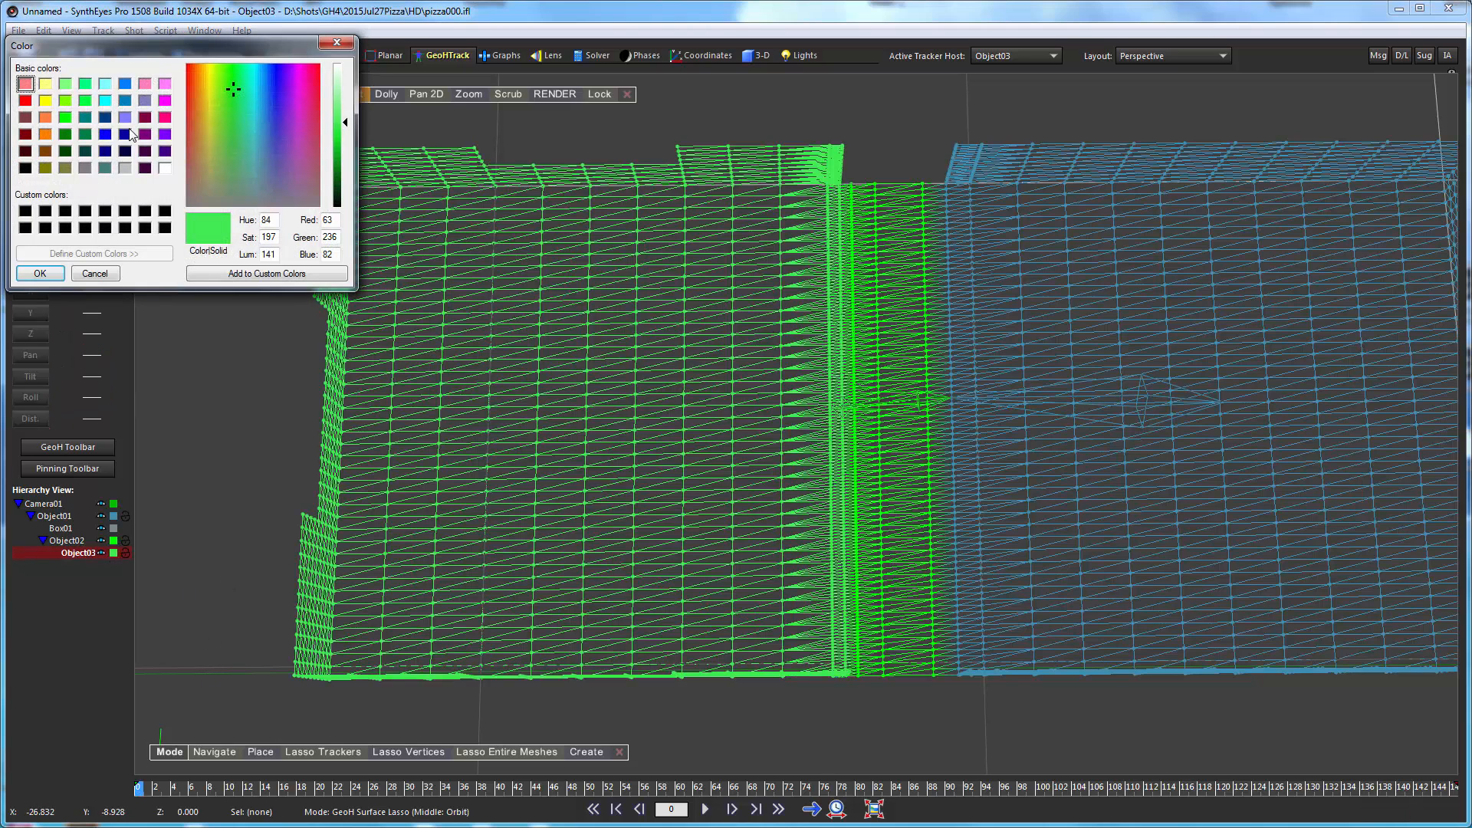
left_click(165, 118)
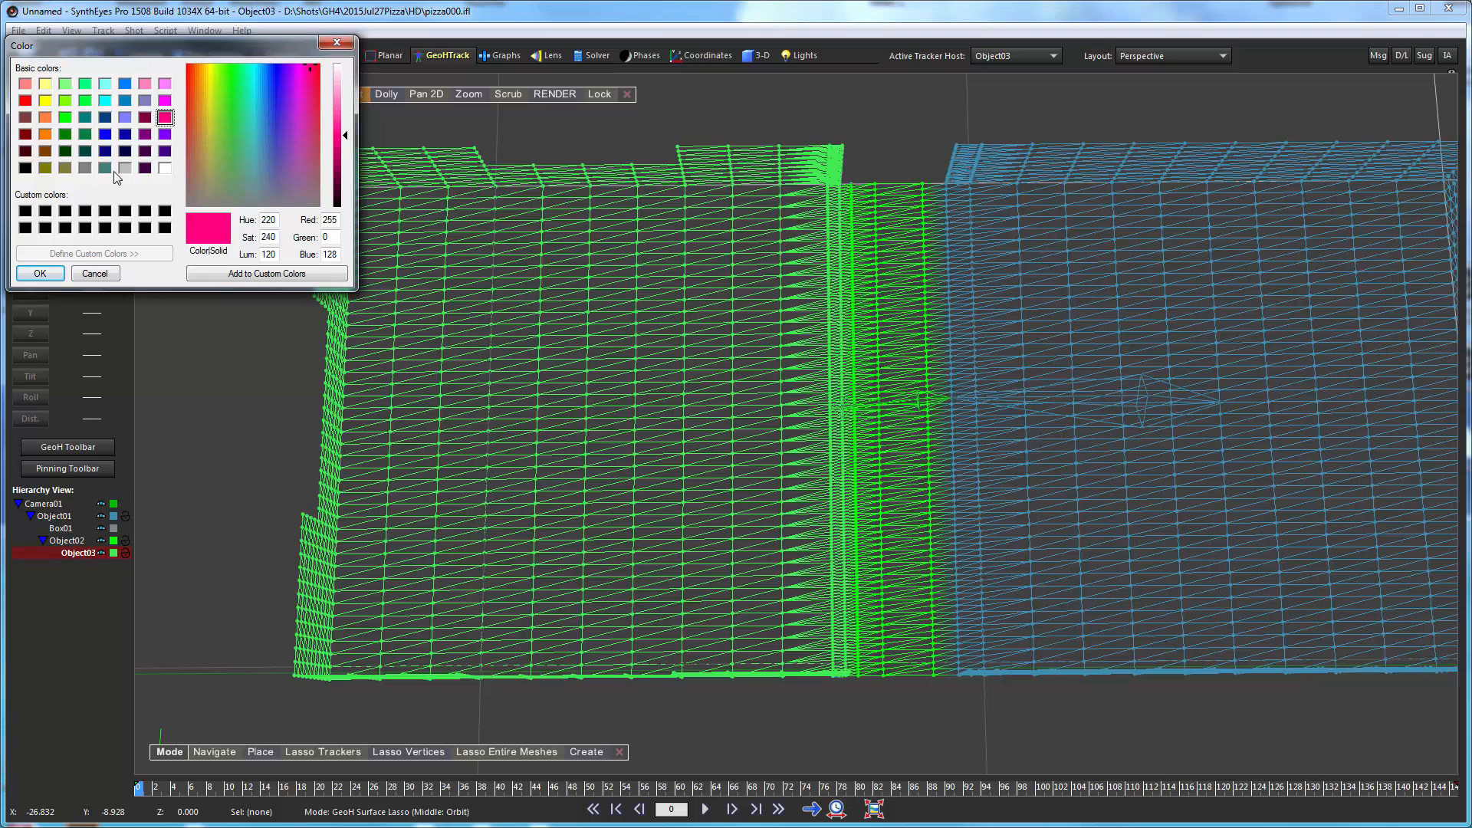
left_click(33, 275)
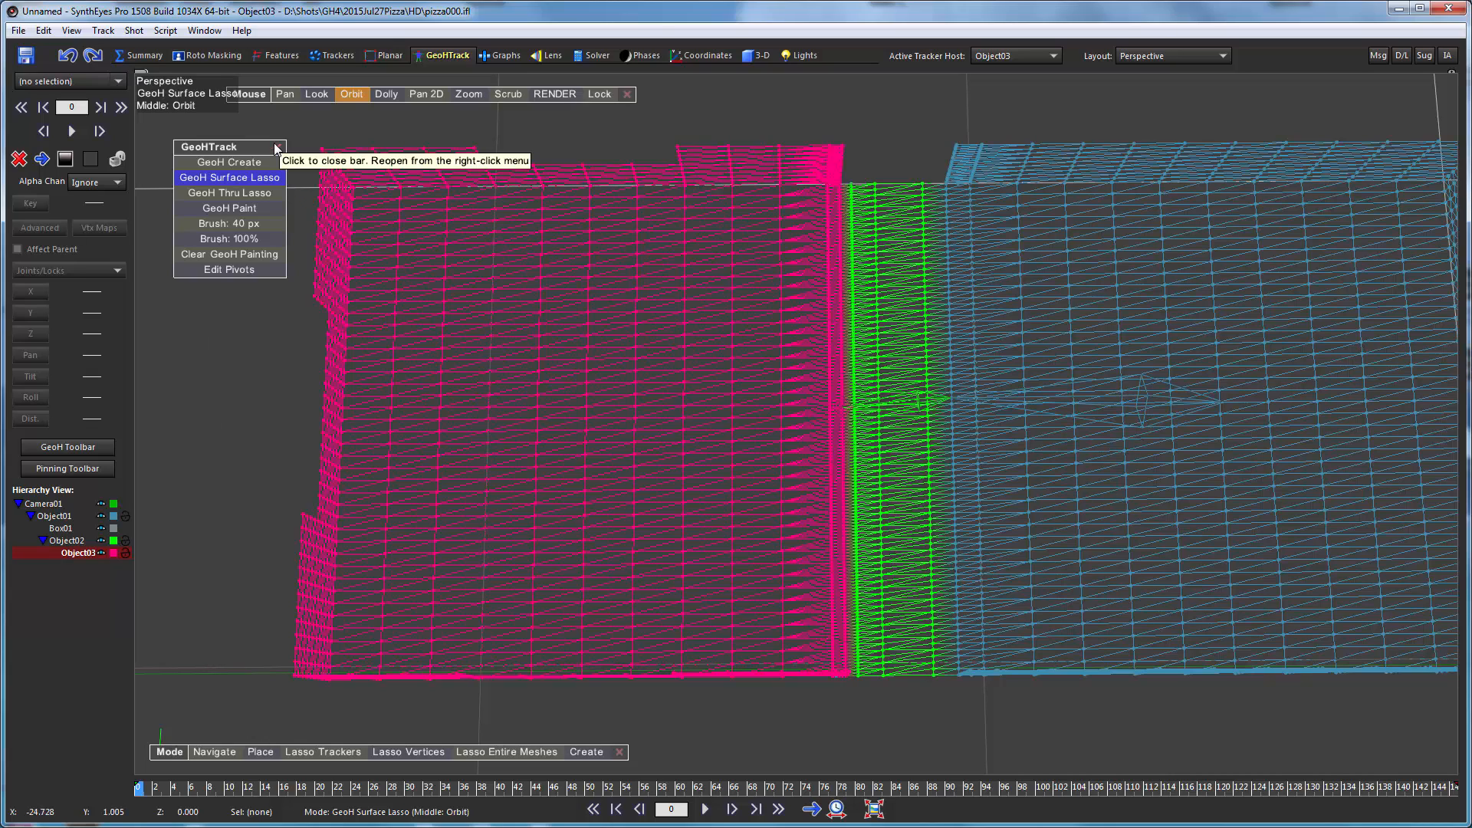
left_click(277, 147)
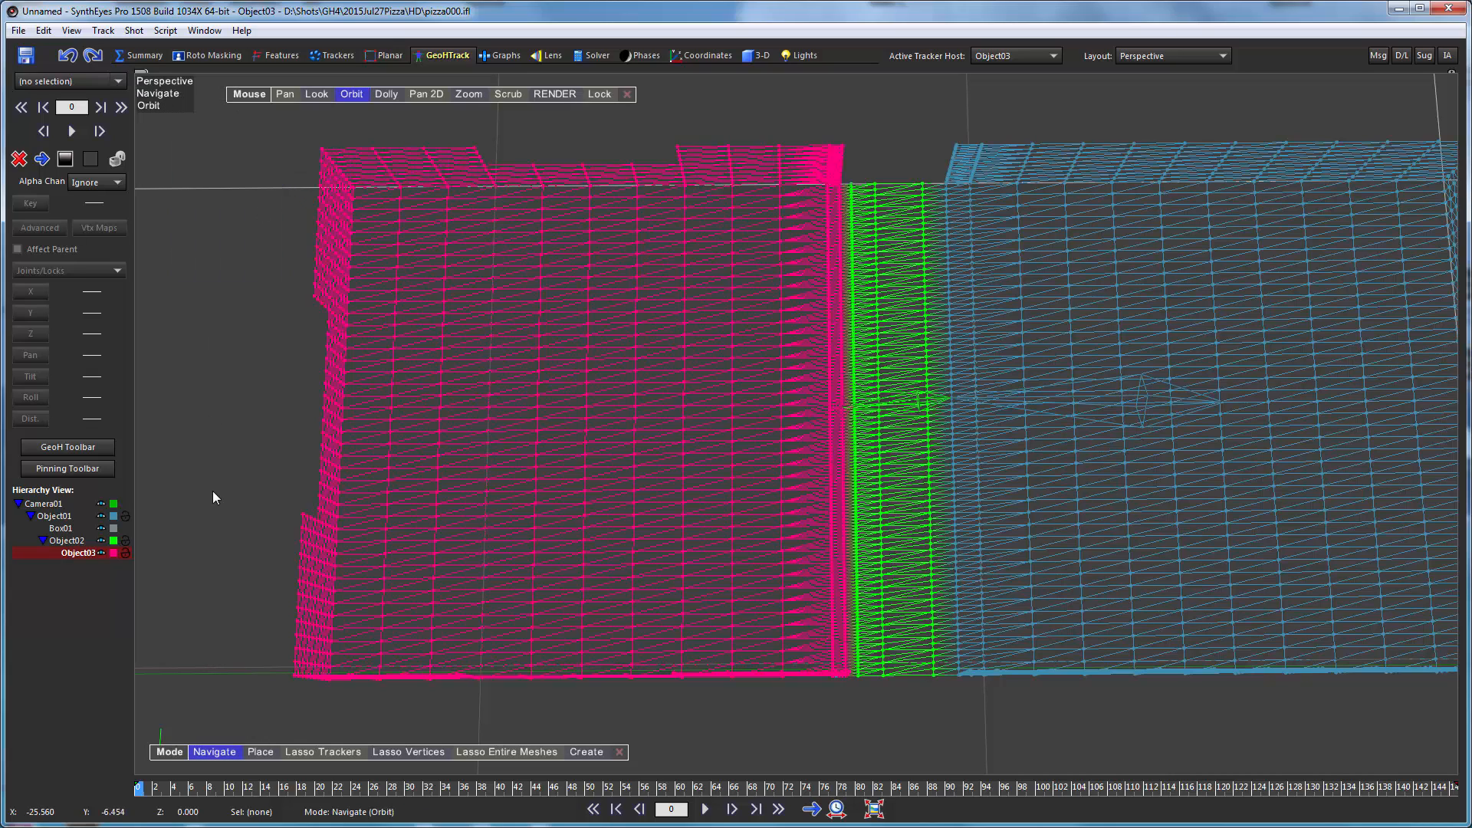
Unlock the X, Y, Z, Pan, Tilt and Roll joints of Object01
left_click(55, 516)
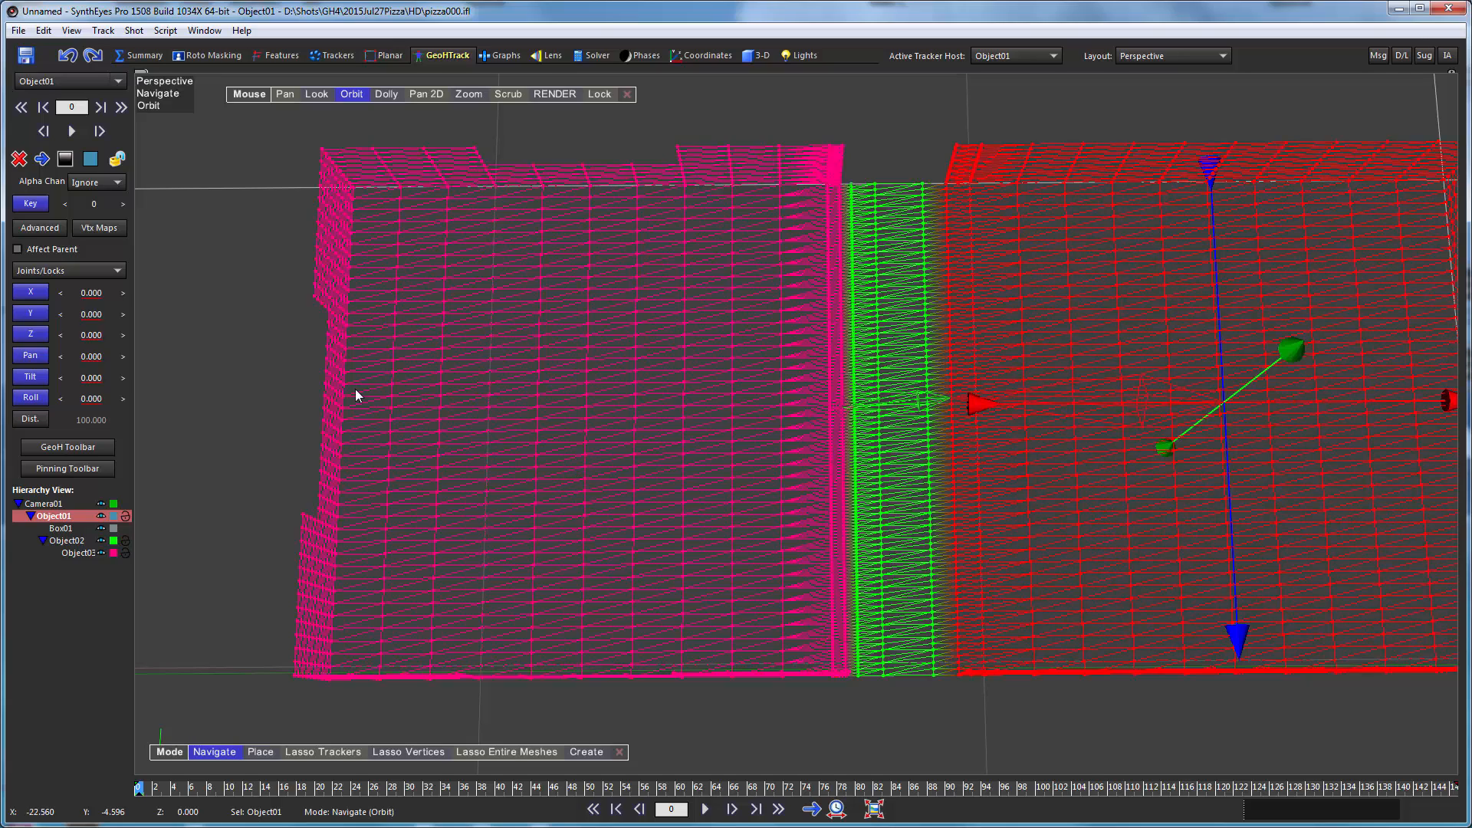
left_click(31, 292)
left_click(31, 313)
left_click(29, 336)
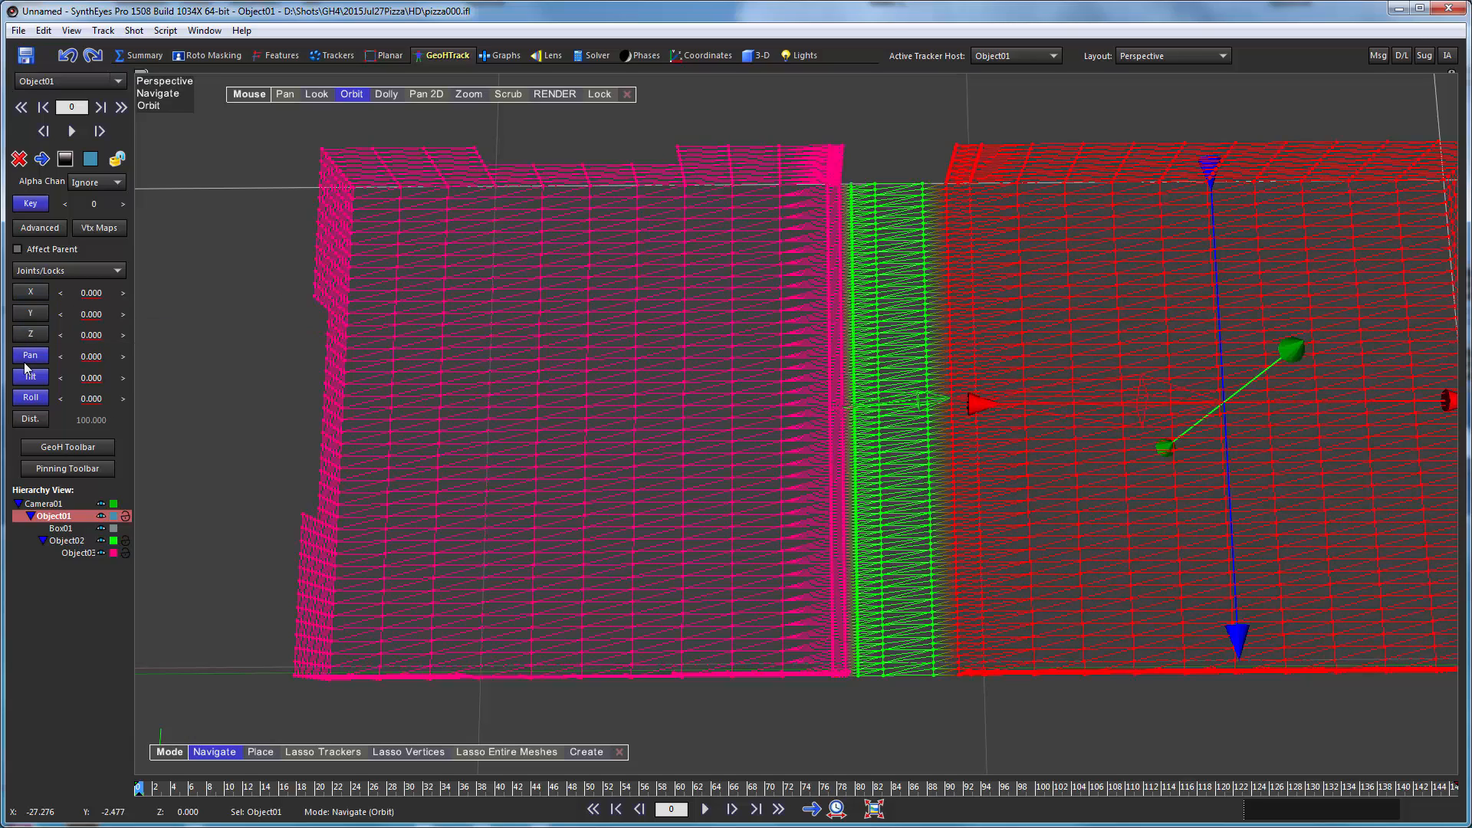
left_click(29, 357)
left_click(29, 376)
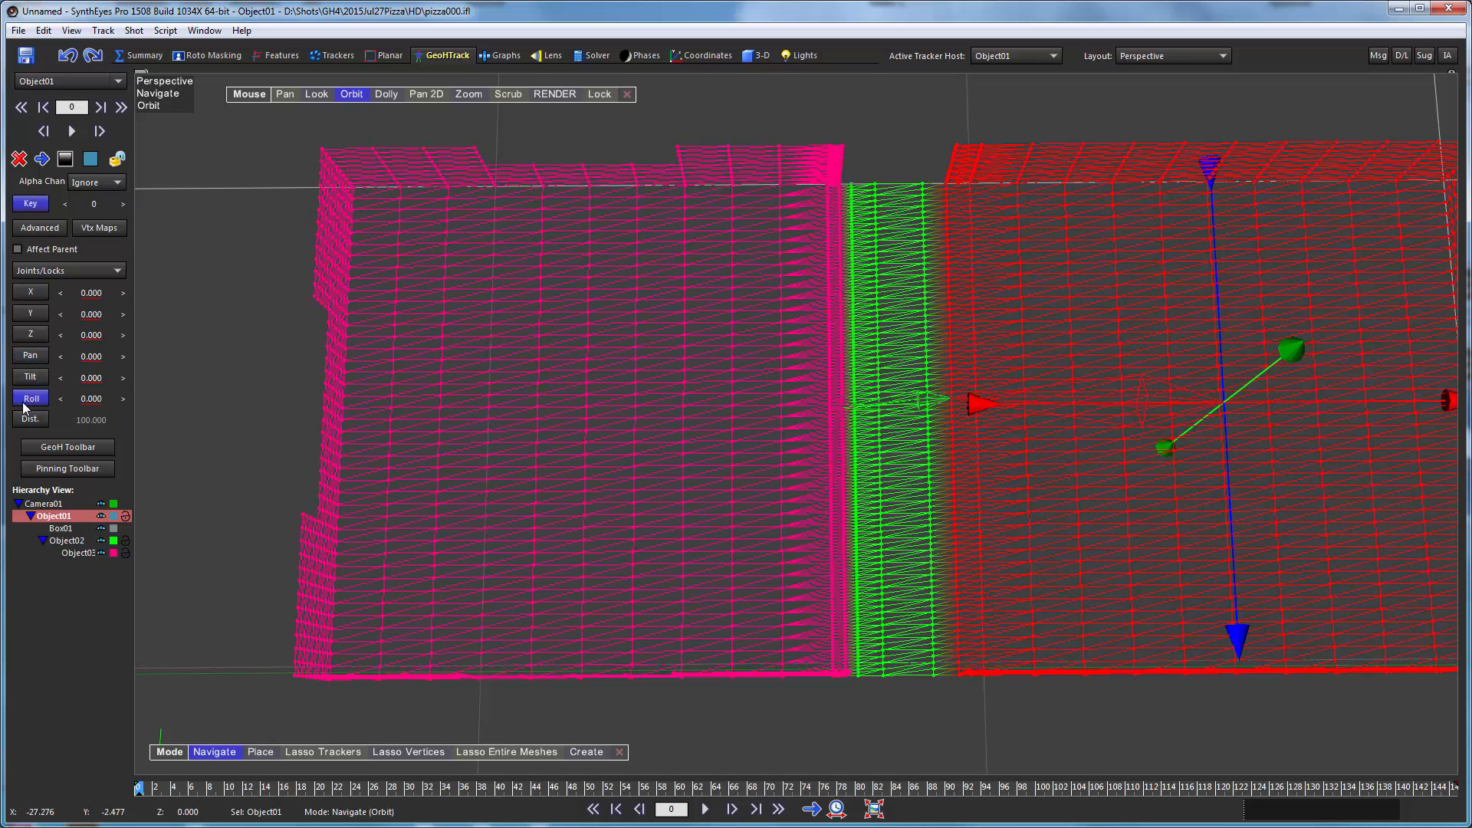
left_click(27, 398)
Try out Object01's unlocked joints by moving it along X, undoing that move, and adjusting its pan
left_click_drag(90, 293, 27, 297)
key("ctrl+z")
mouse_move(92, 355)
left_mouse_down()
mouse_move(384, 361)
mouse_move(84, 356)
mouse_move(289, 355)
mouse_move(96, 360)
left_mouse_up()
Try Object02's roll, undo it and reset its tilt and pan values, and unlock only its Pan joint
left_click(65, 541)
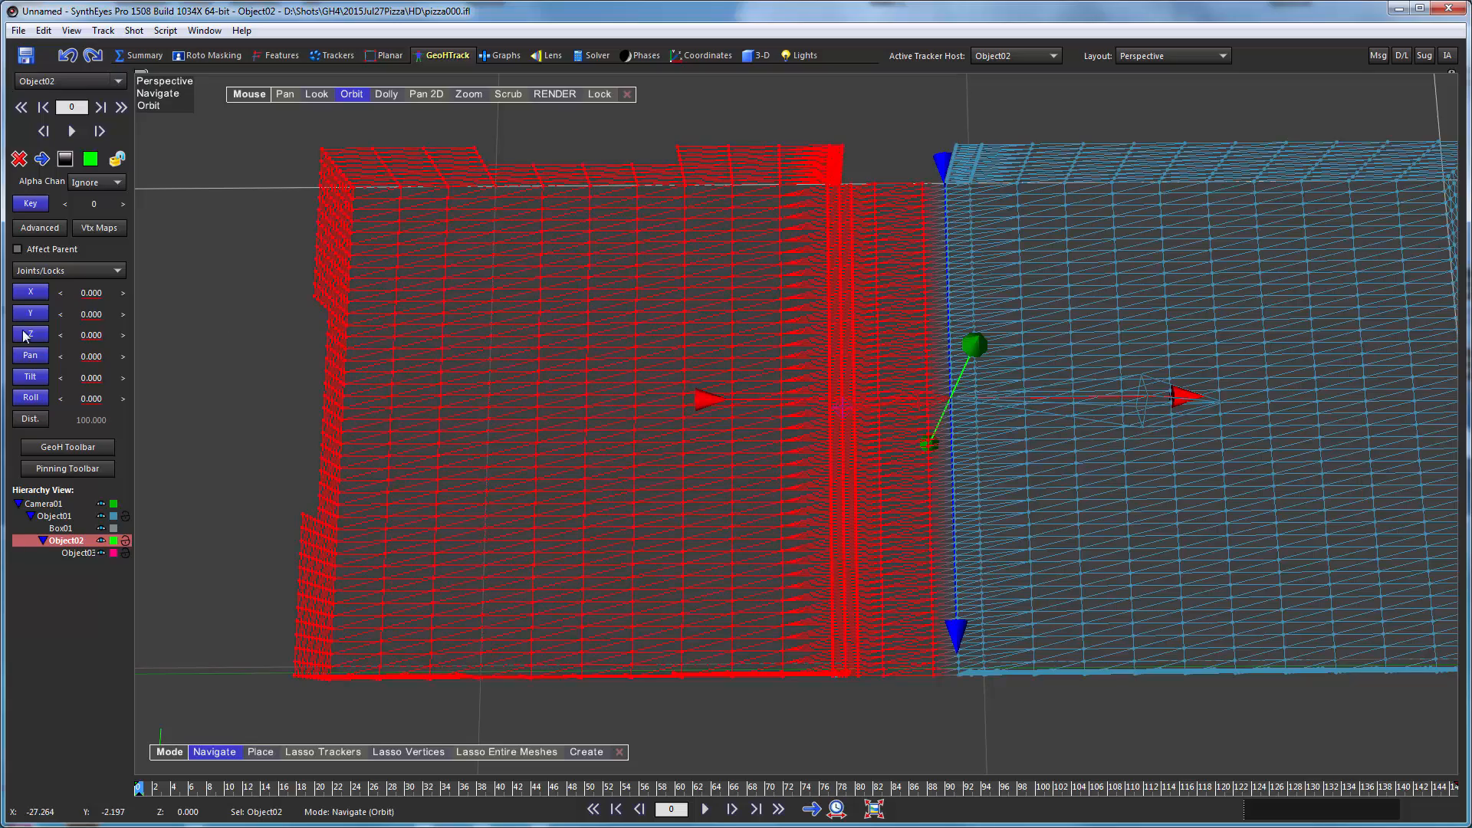
left_click_drag(89, 398, 1430, 398)
key("ctrl+z")
right_click(93, 381)
right_click(92, 358)
left_click(22, 357)
Try adjusting Object03's pan, and toggle Affect Parent for Object03 and for Object02
left_click(77, 552)
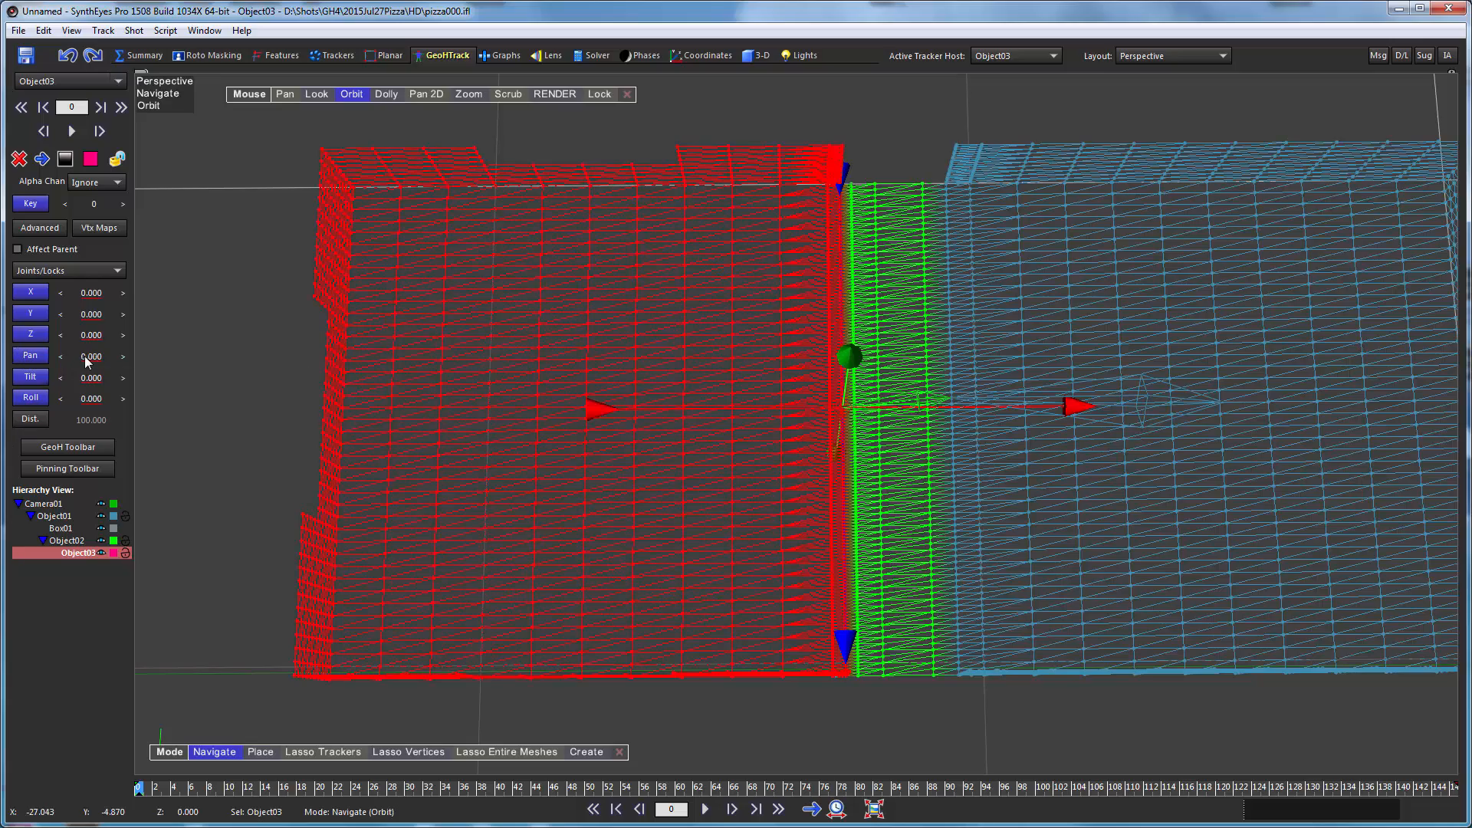
mouse_move(89, 363)
left_mouse_down()
mouse_move(292, 345)
mouse_move(1366, 368)
mouse_move(1027, 394)
mouse_move(949, 407)
mouse_move(943, 437)
mouse_move(475, 383)
mouse_move(95, 362)
left_mouse_up()
left_click(17, 250)
left_click(59, 541)
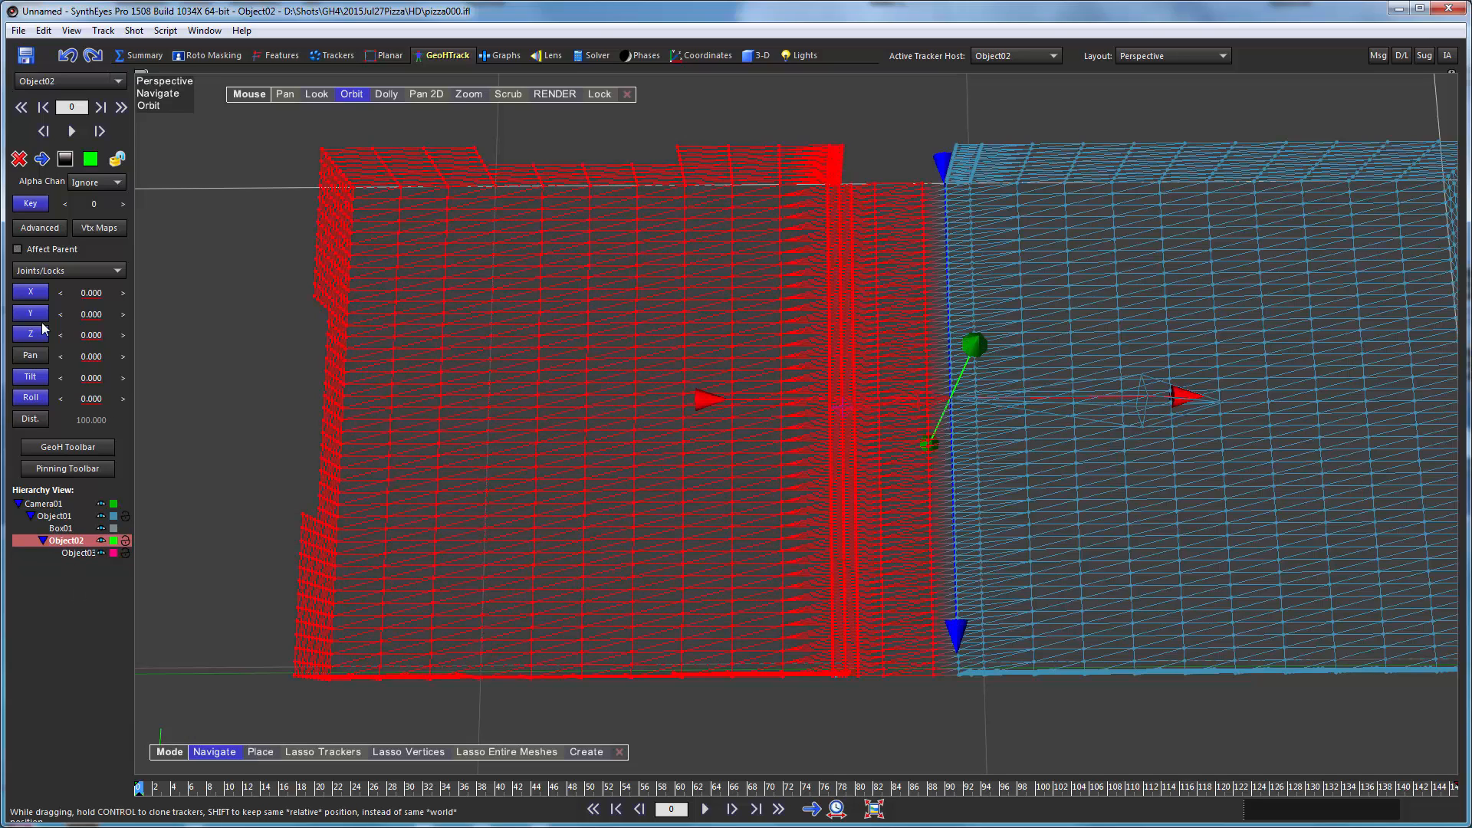
left_click(17, 250)
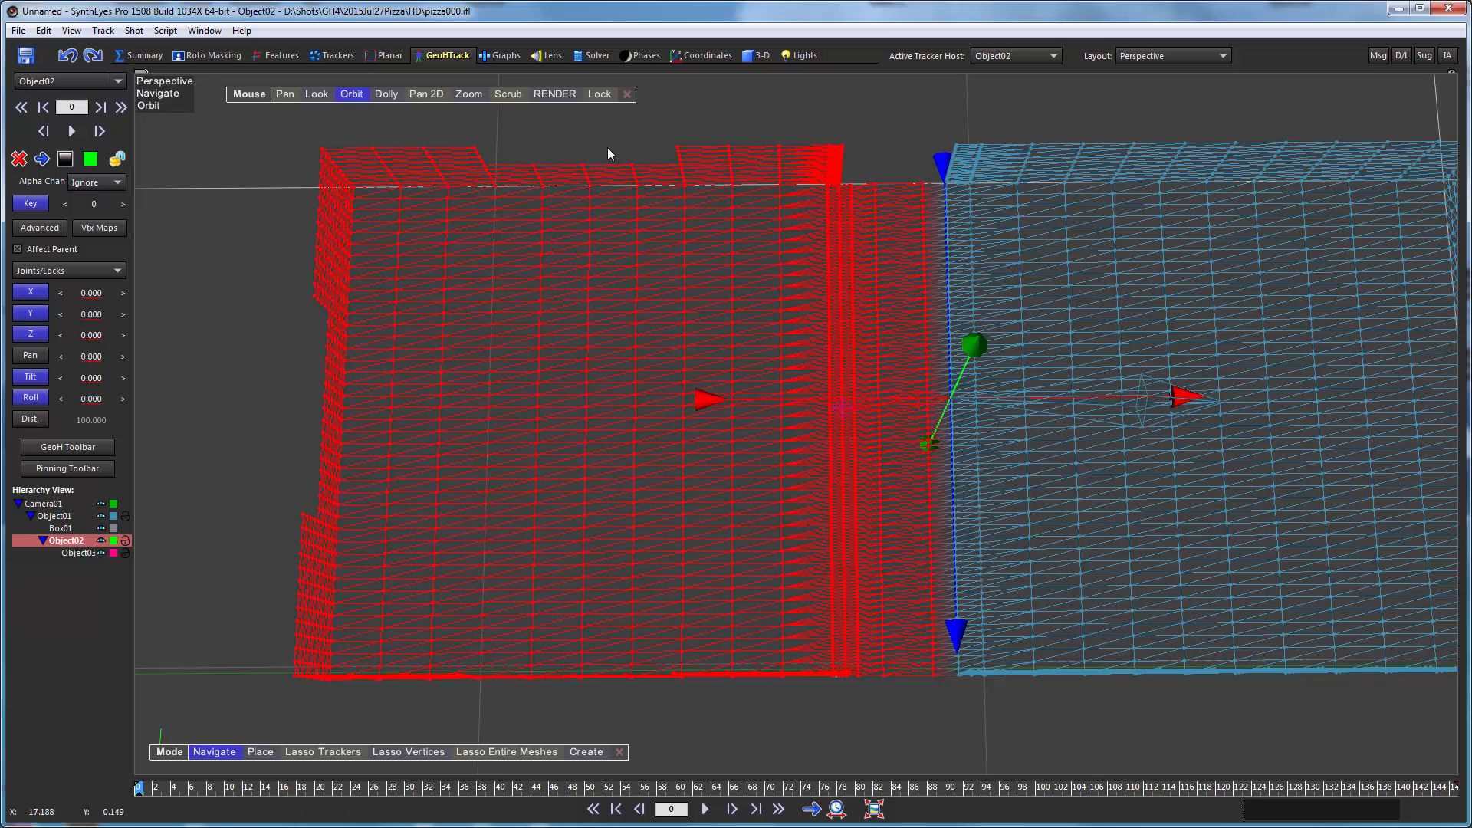
Lock the perspective view to the camera footage, select Object01 and place the Pinning toolbar over the flowers
left_click(599, 95)
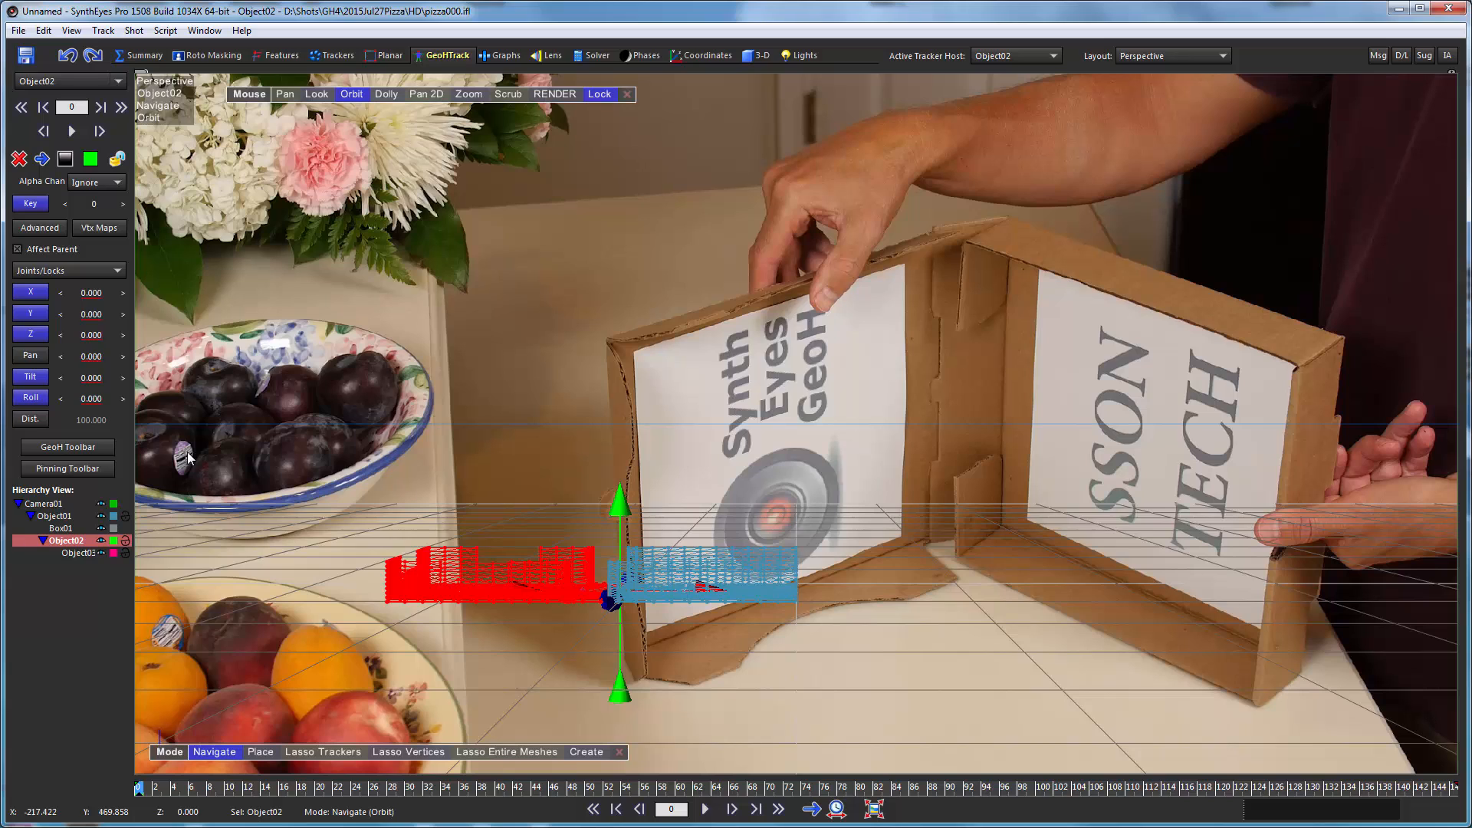
left_click(40, 515)
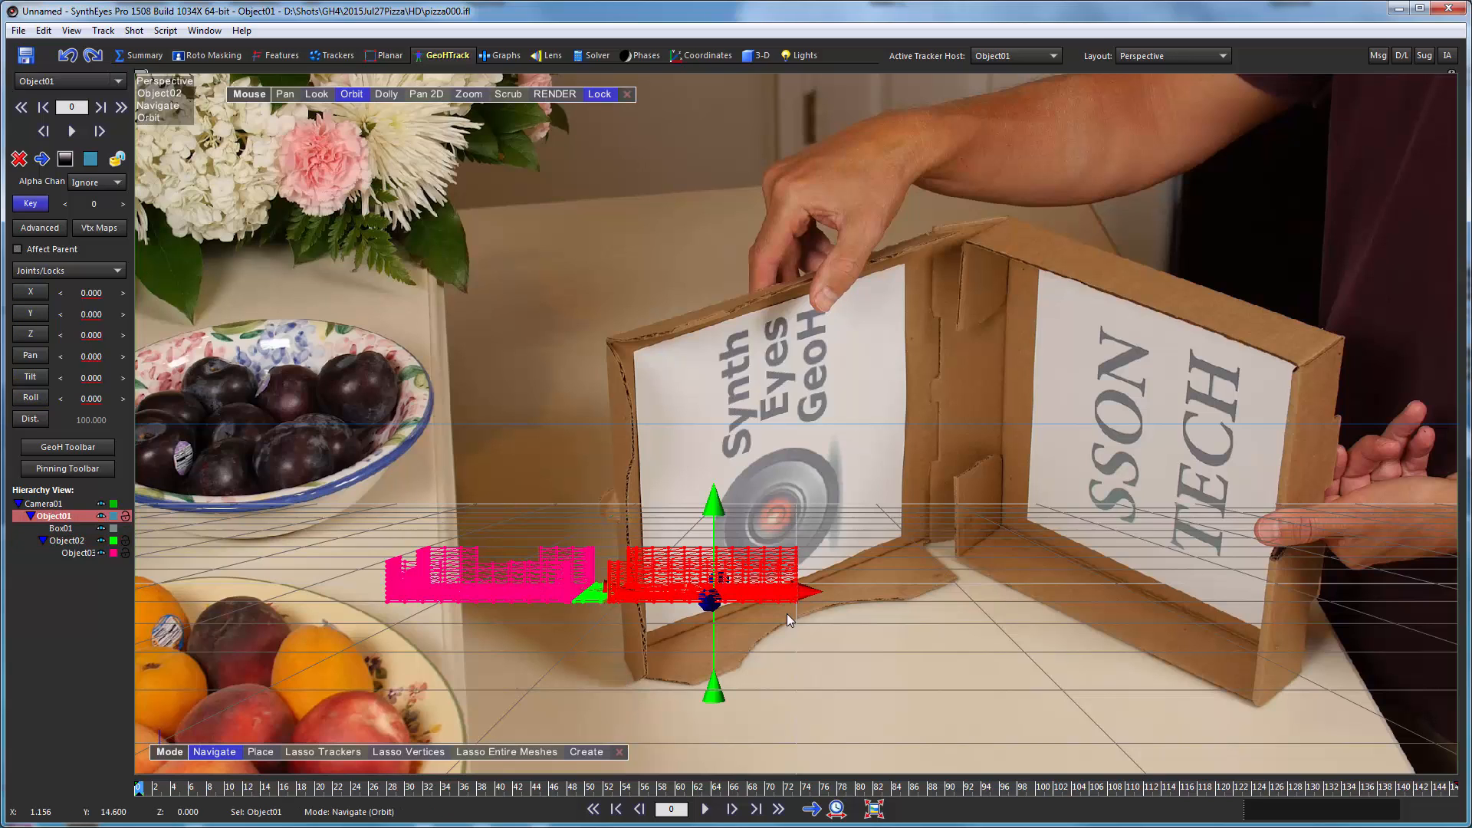
left_click(67, 468)
left_click_drag(363, 193, 241, 182)
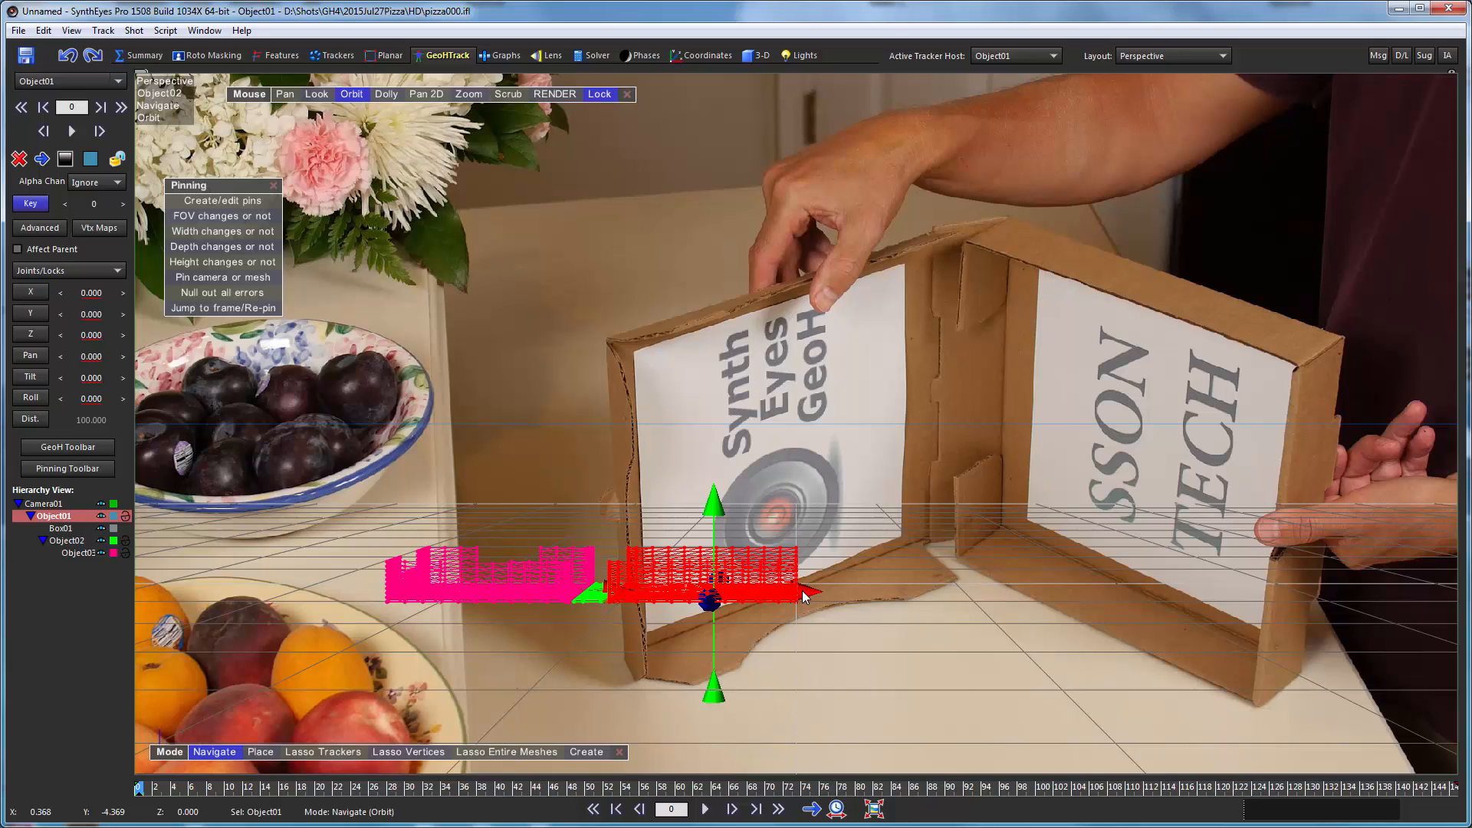
Roughly move and rotate Object01 to stand upright over the filmed box, at about X 11.1, Y 8.3, Z 9.9 with roll -110.2
left_click_drag(803, 596, 1171, 677)
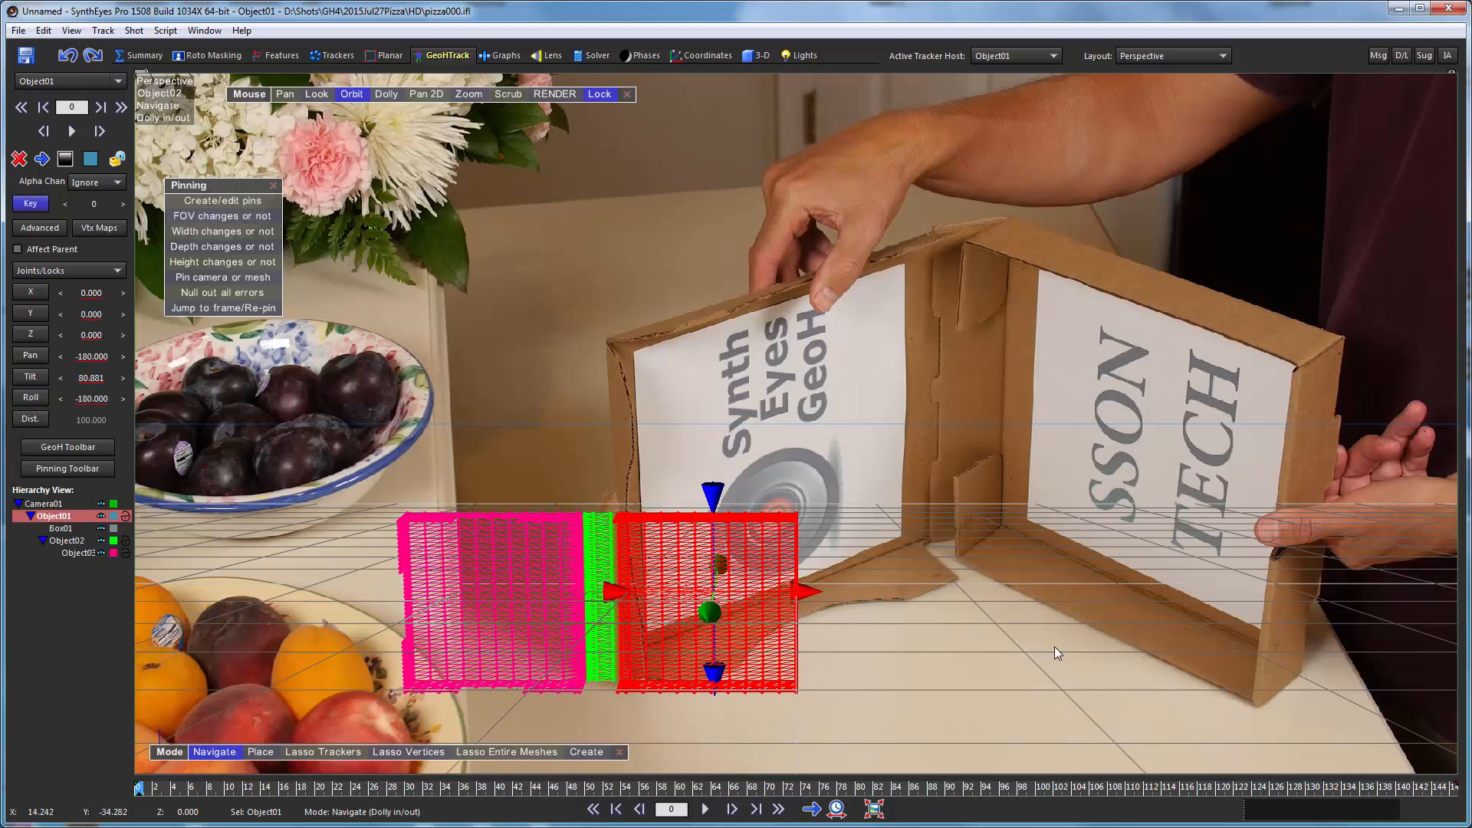
left_click_drag(714, 494, 1010, 636)
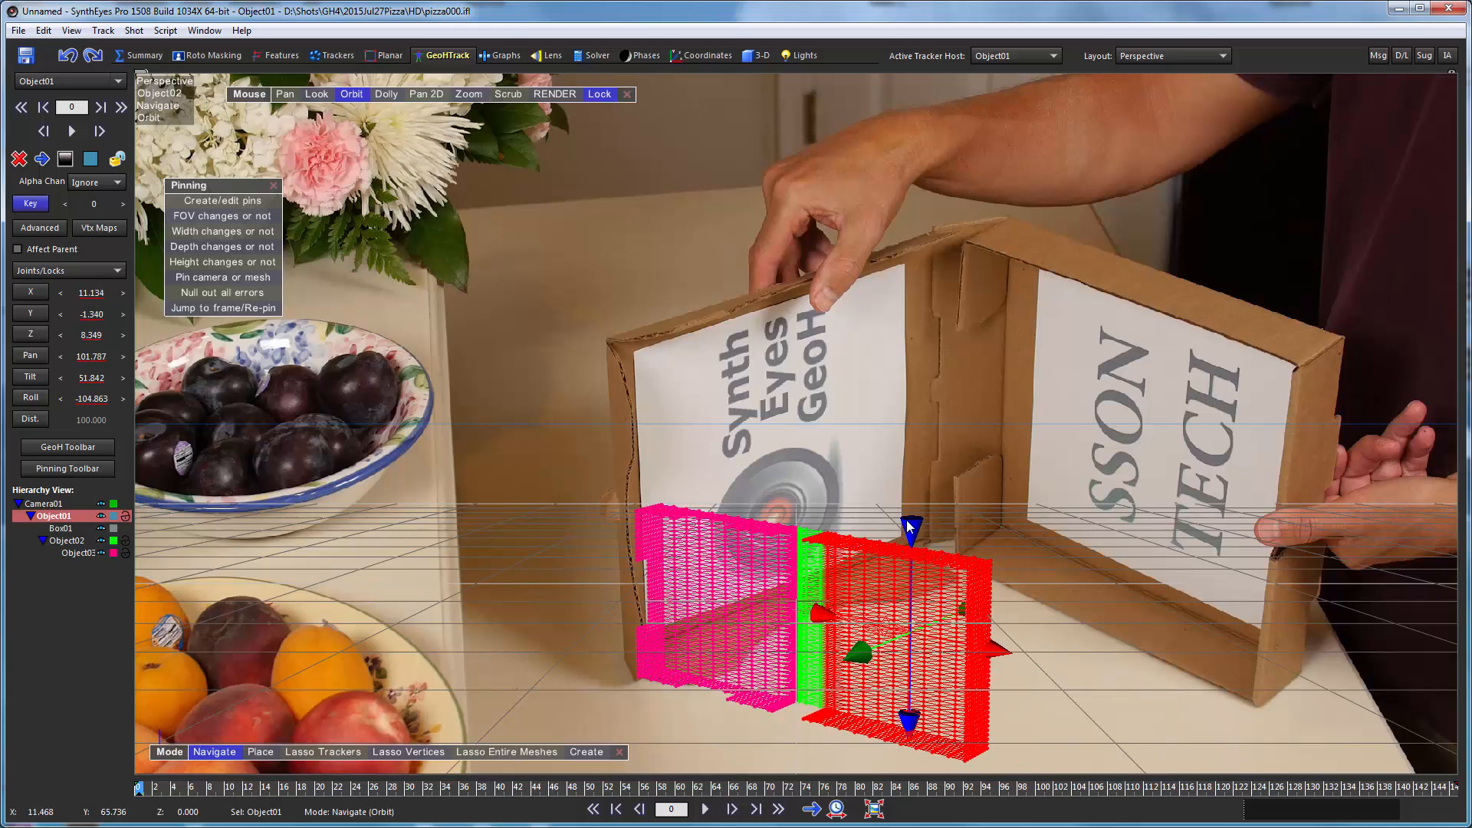
left_click_drag(908, 525, 906, 388)
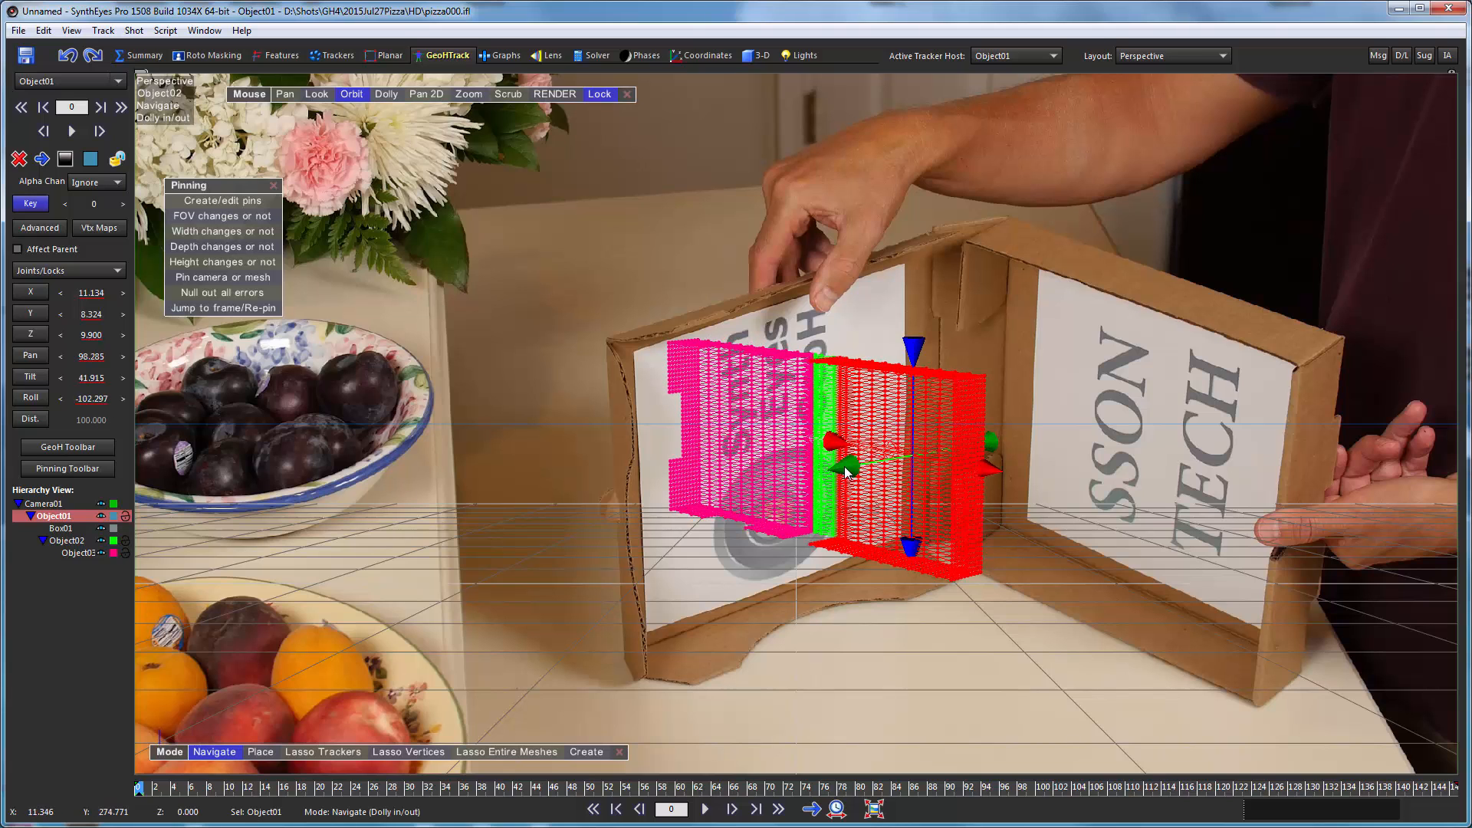
left_click_drag(856, 469, 866, 471, "ctrl")
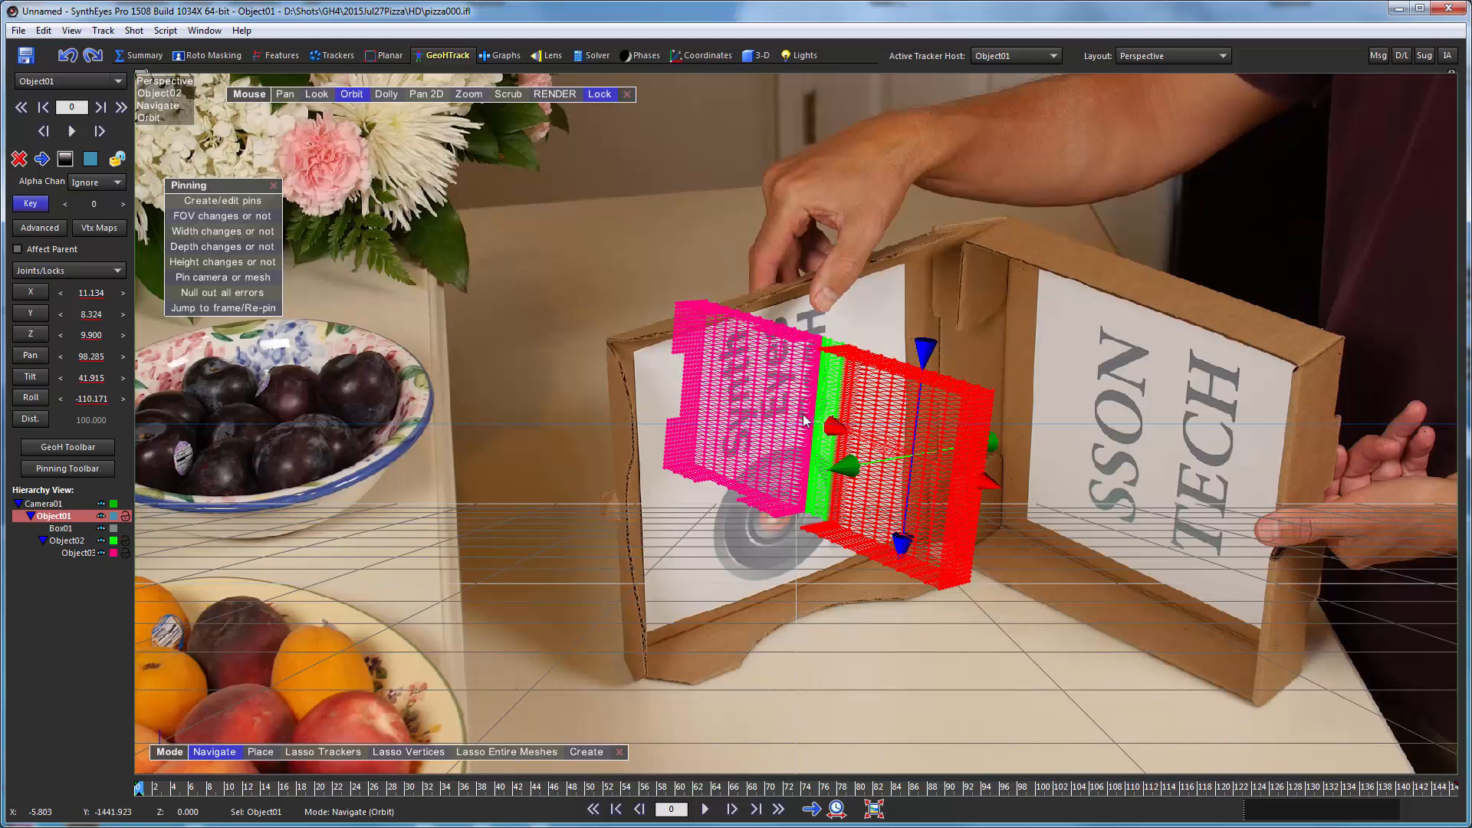
Pin the lower outer corner of Object01's mesh half onto the filmed box's matching corner, and allow the FOV to change
left_click(51, 528)
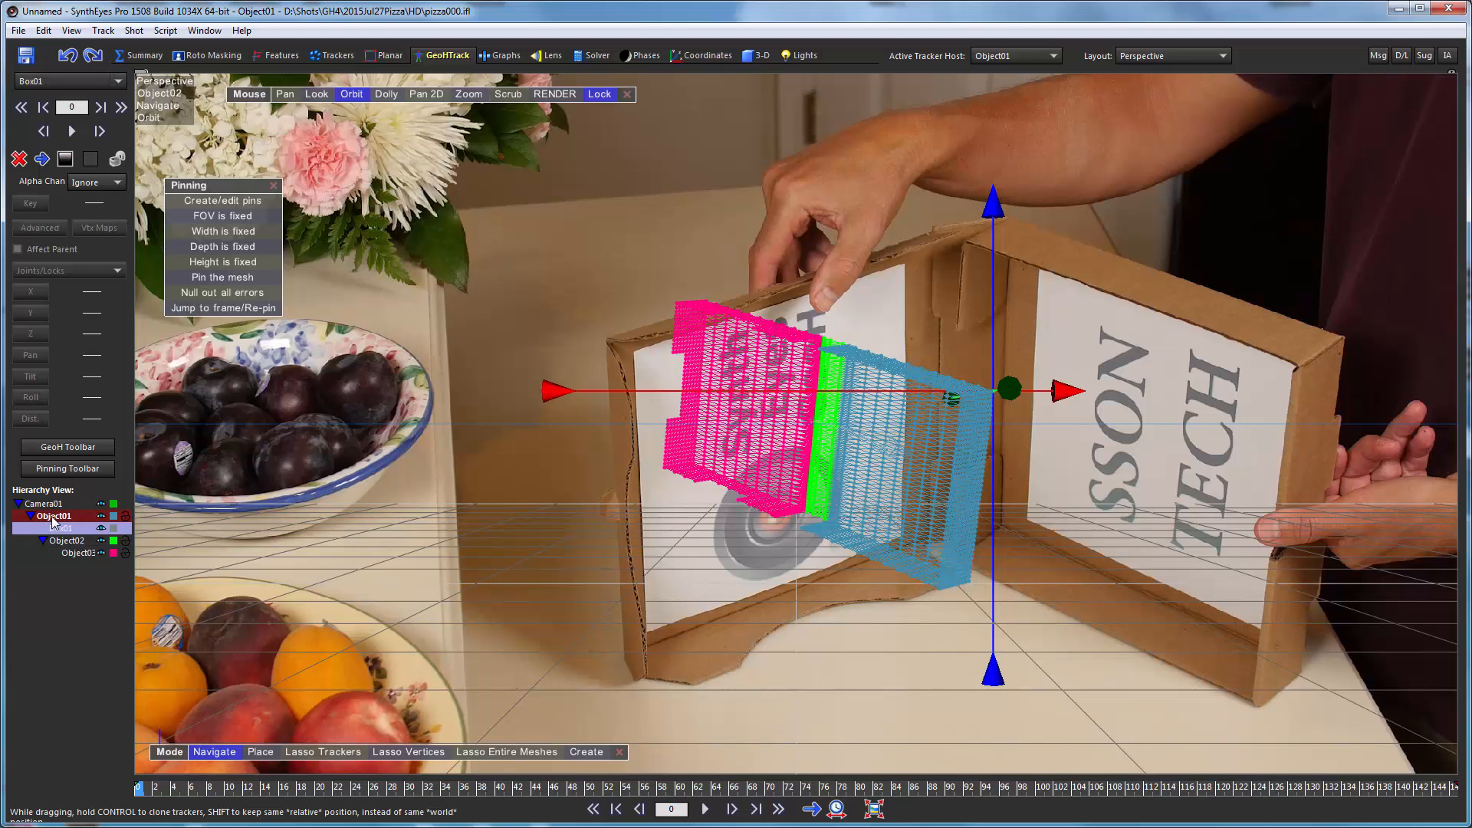
left_click(52, 519)
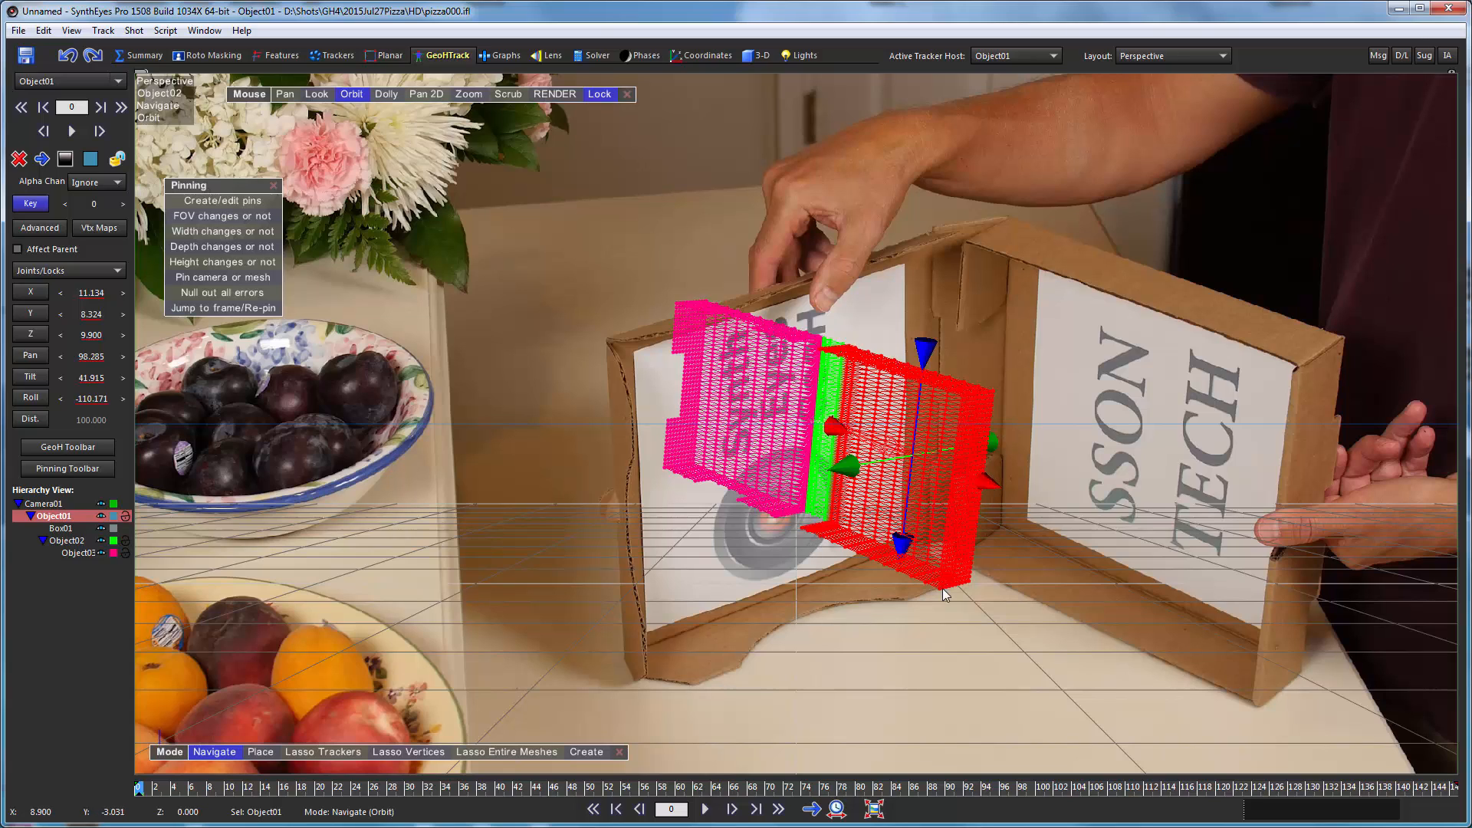
left_click(222, 201)
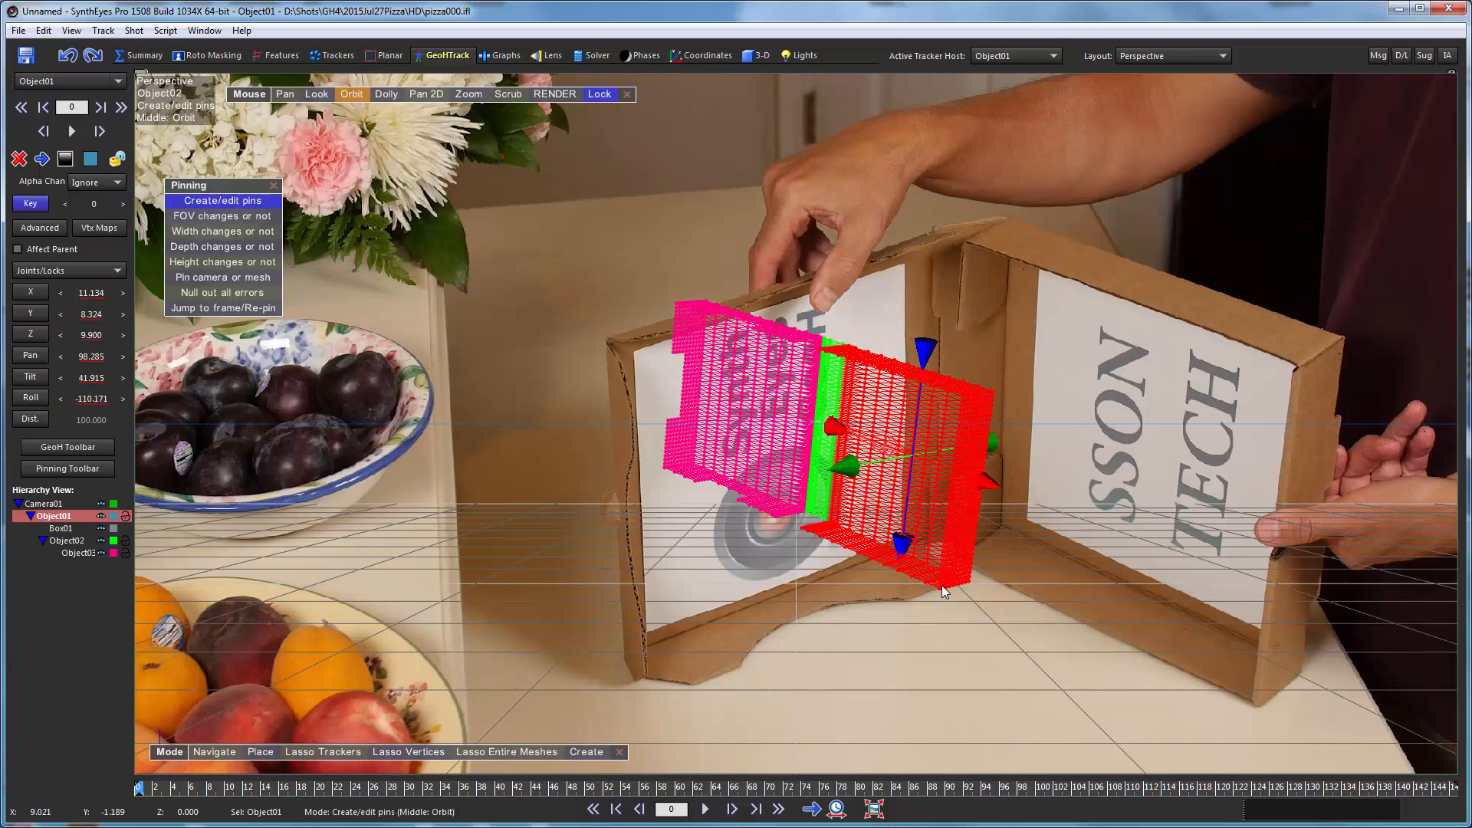
left_click_drag(942, 592, 1257, 701)
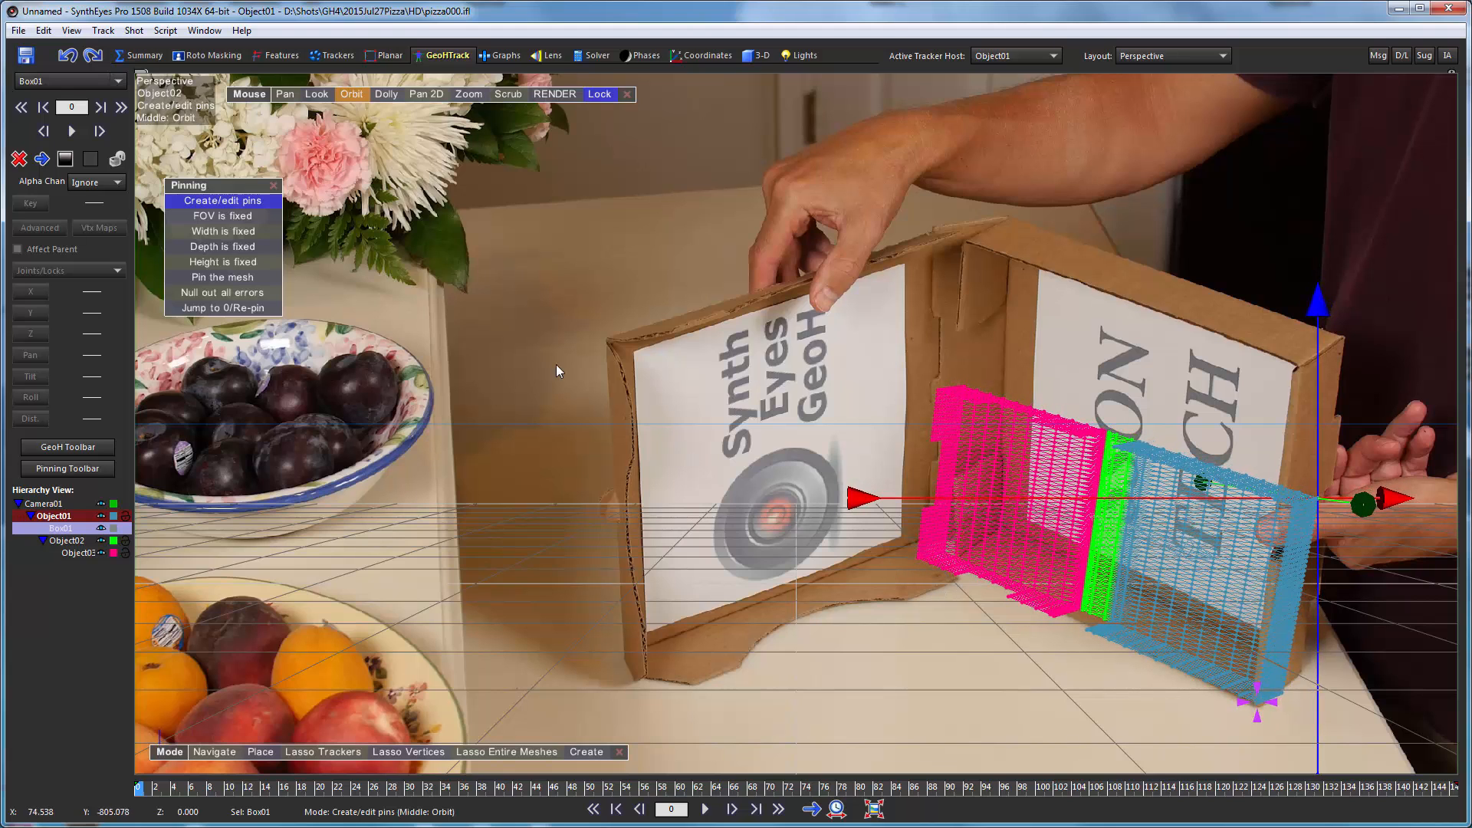
left_click(200, 216)
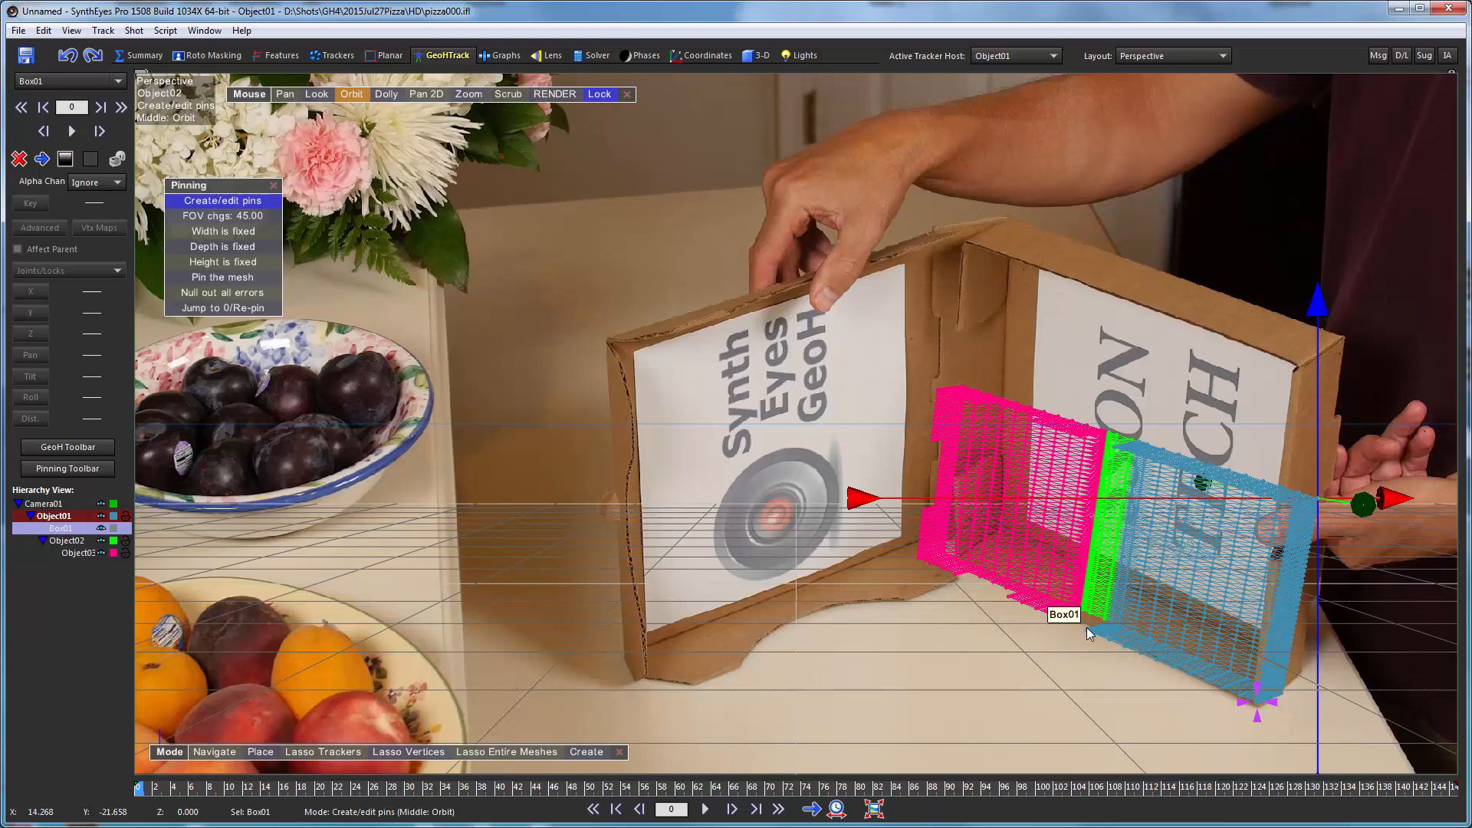
Advance to frame 4 and return to frame 0 to examine the pin and the mesh alignment
key("d")
key("d")
key("d")
key("d")
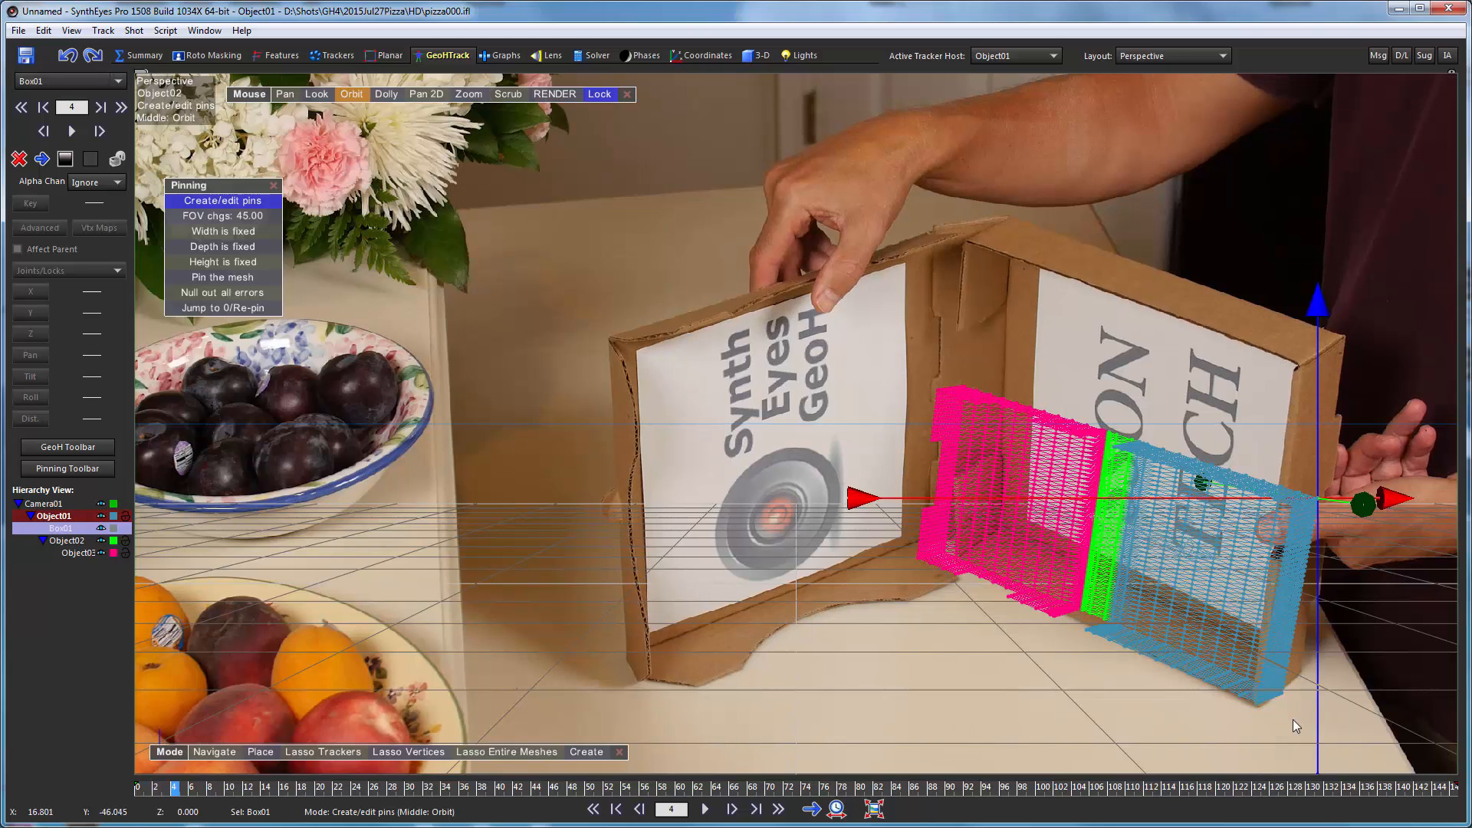
key("shift+a")
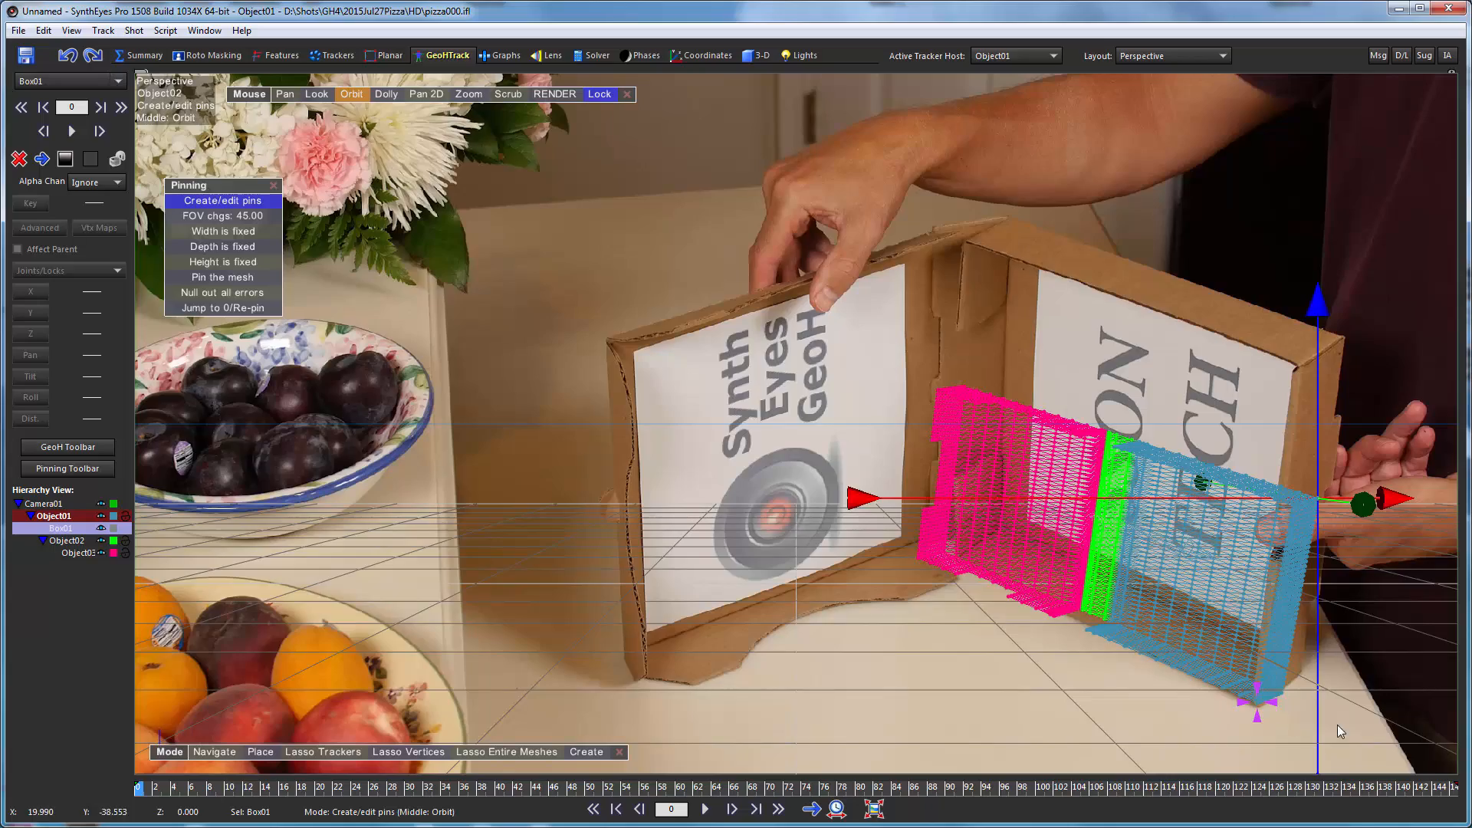
Pin the blue mesh half's lower hinge-side corner onto the filmed box's matching corner, and refine the lower outer corner pin
scroll(1337, 724, "up", 6)
scroll(1225, 586, "up", 3)
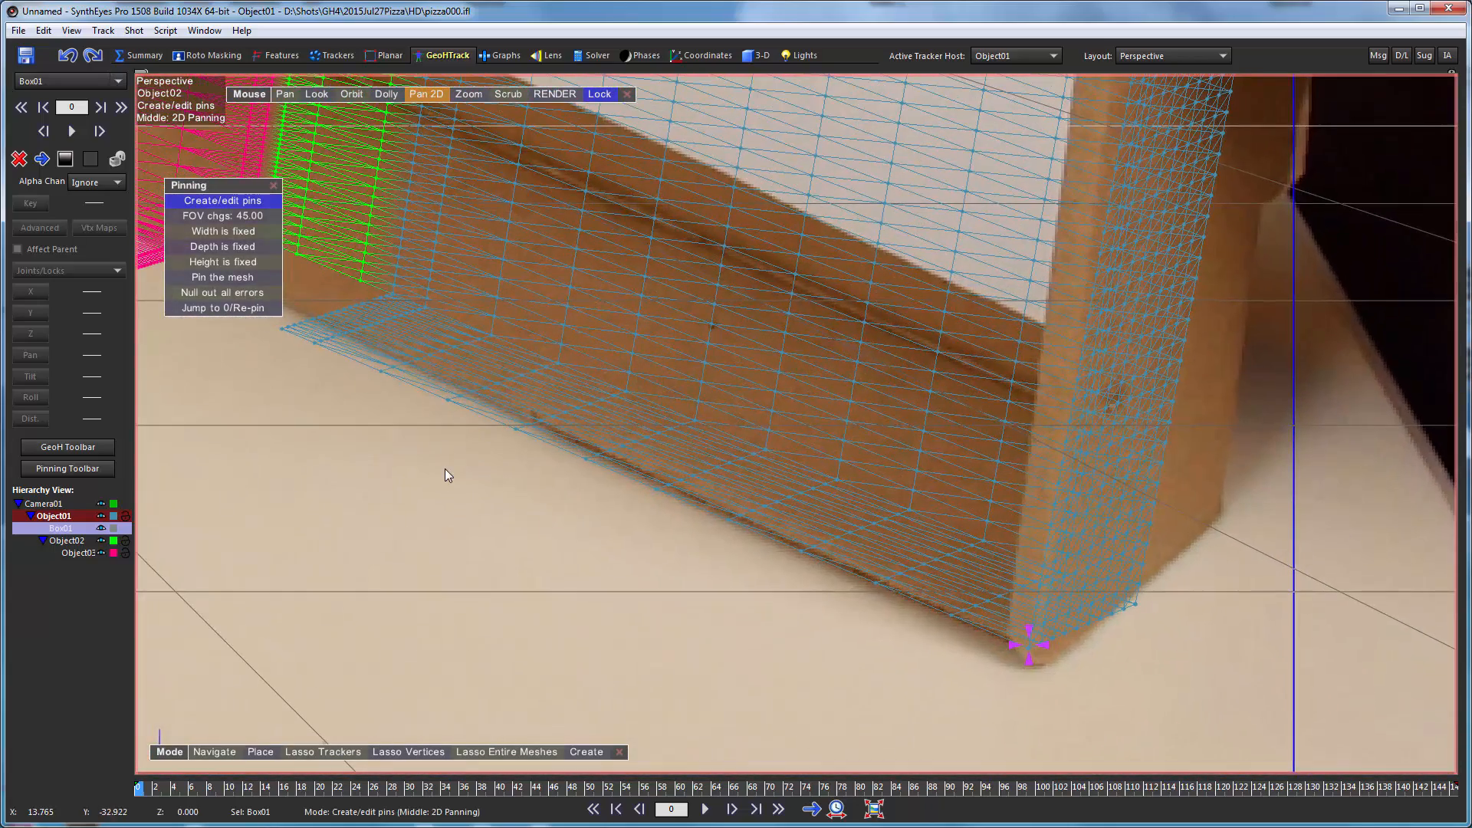
middle_click_drag(445, 468, 853, 542)
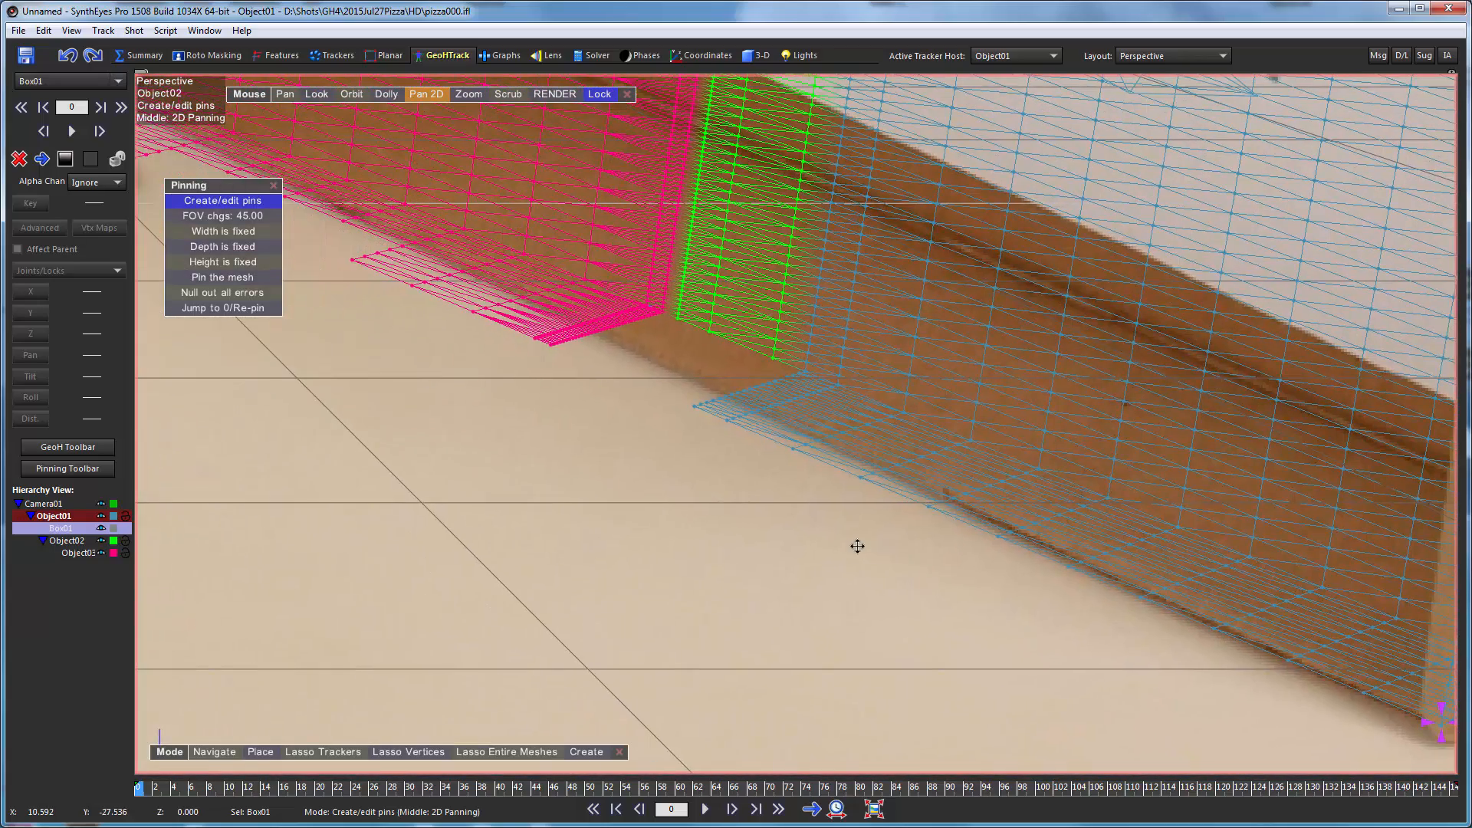
scroll(629, 473, "down", 5)
scroll(628, 474, "up", 3)
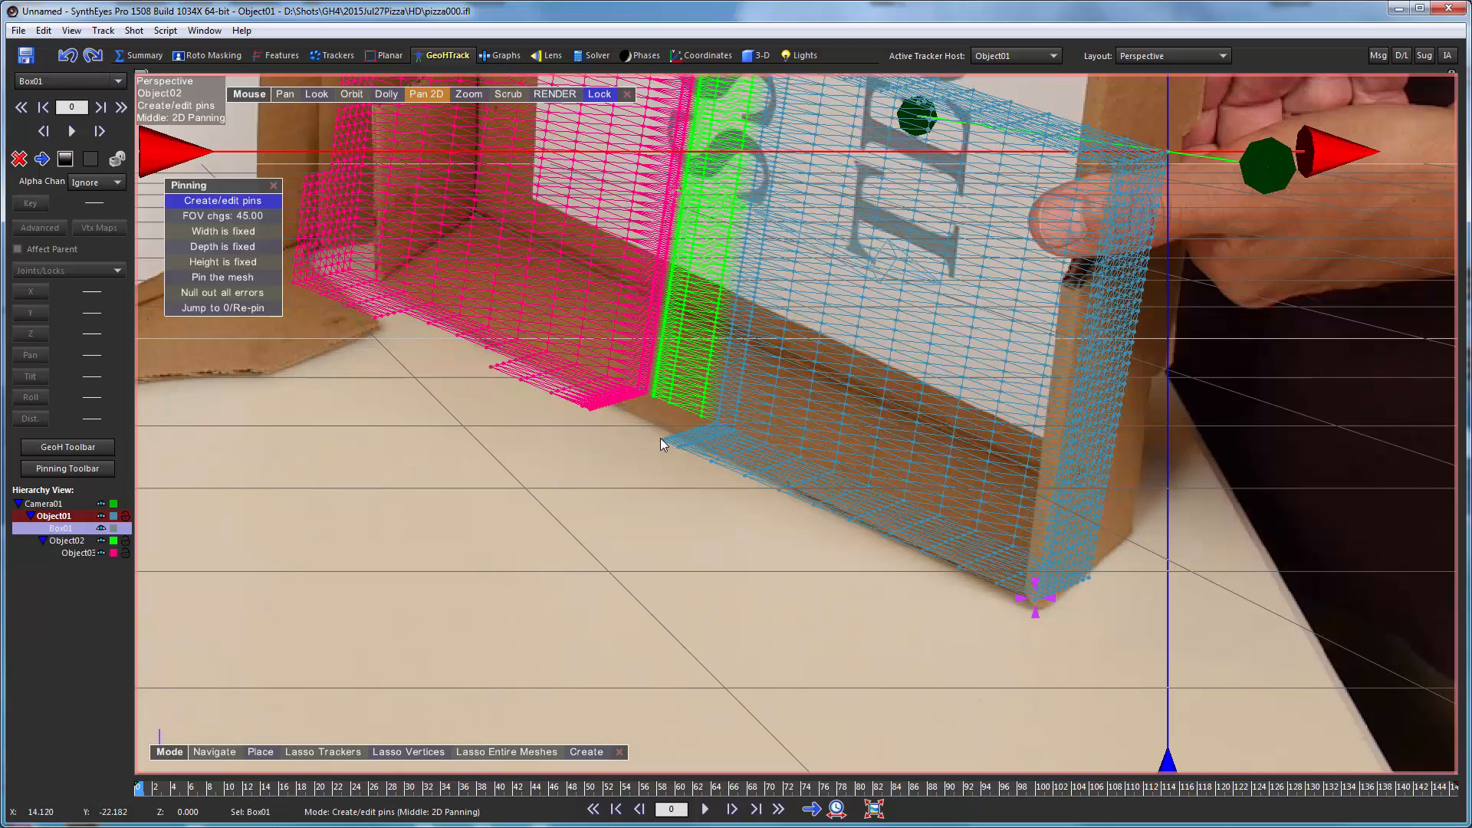
left_click_drag(660, 439, 374, 284)
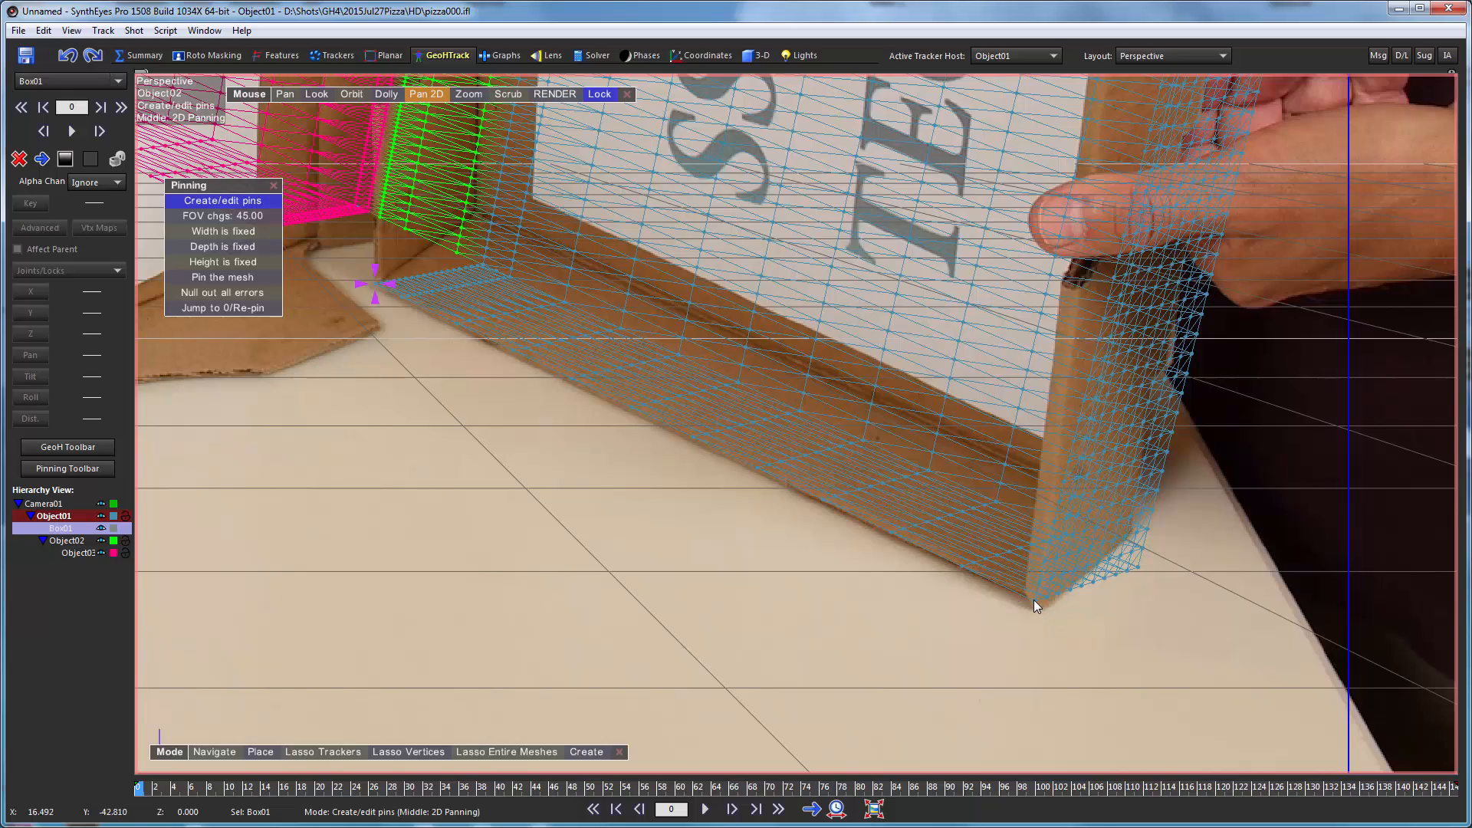
left_click(1034, 600)
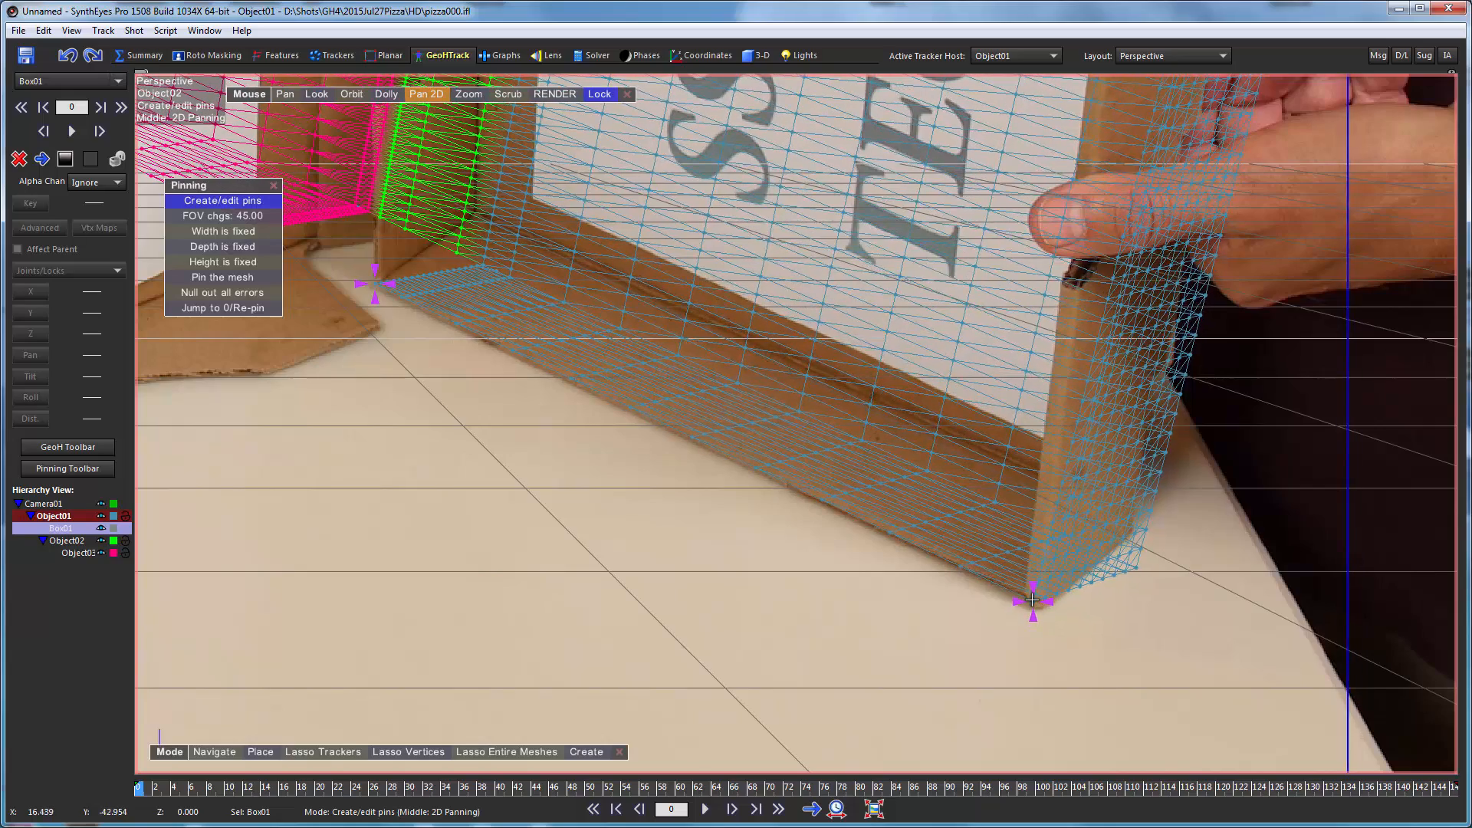
scroll(1039, 483, "down", 5)
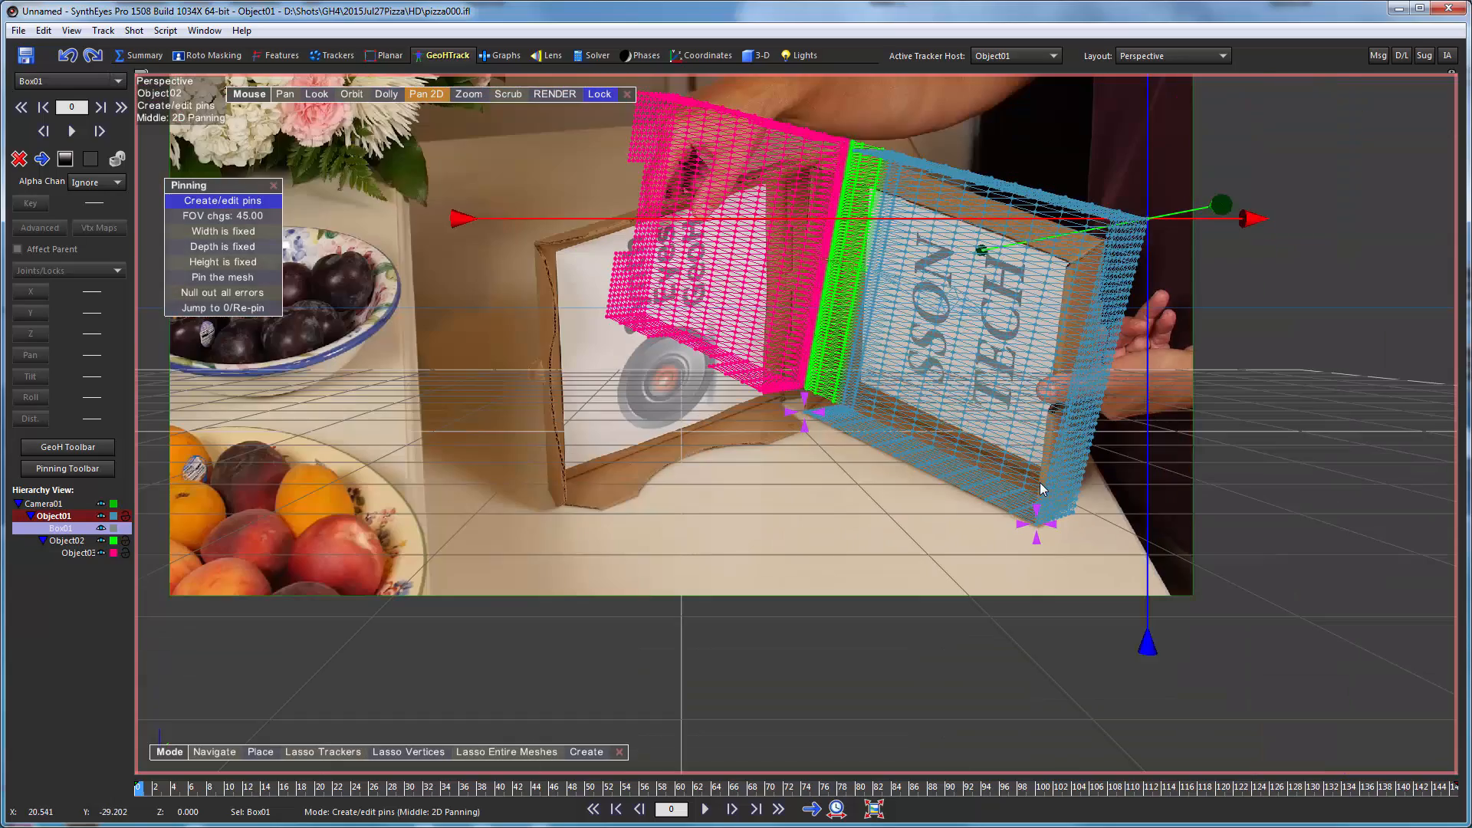
scroll(1041, 489, "up", 5)
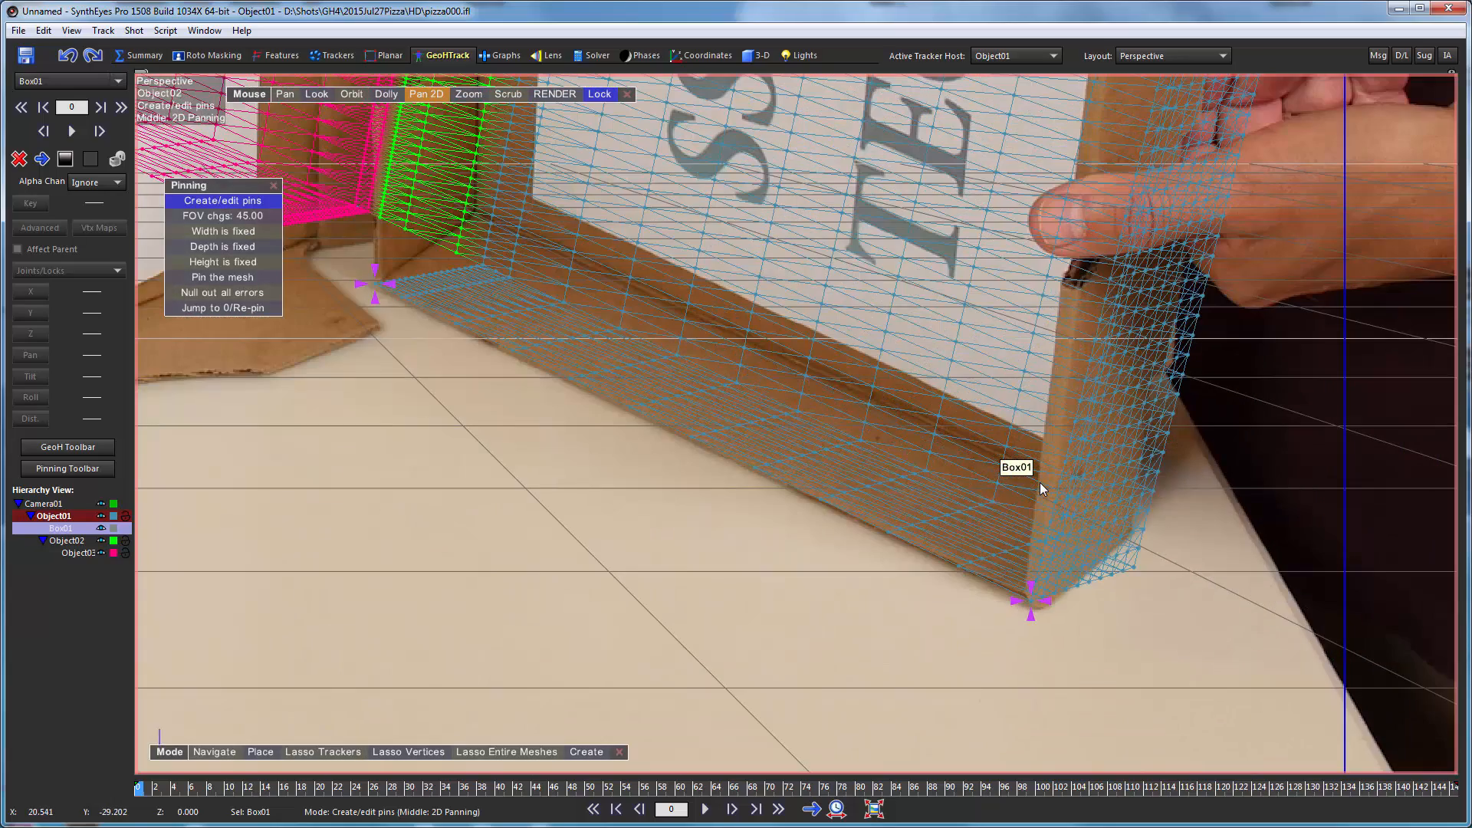
scroll(1037, 582, "up", 3)
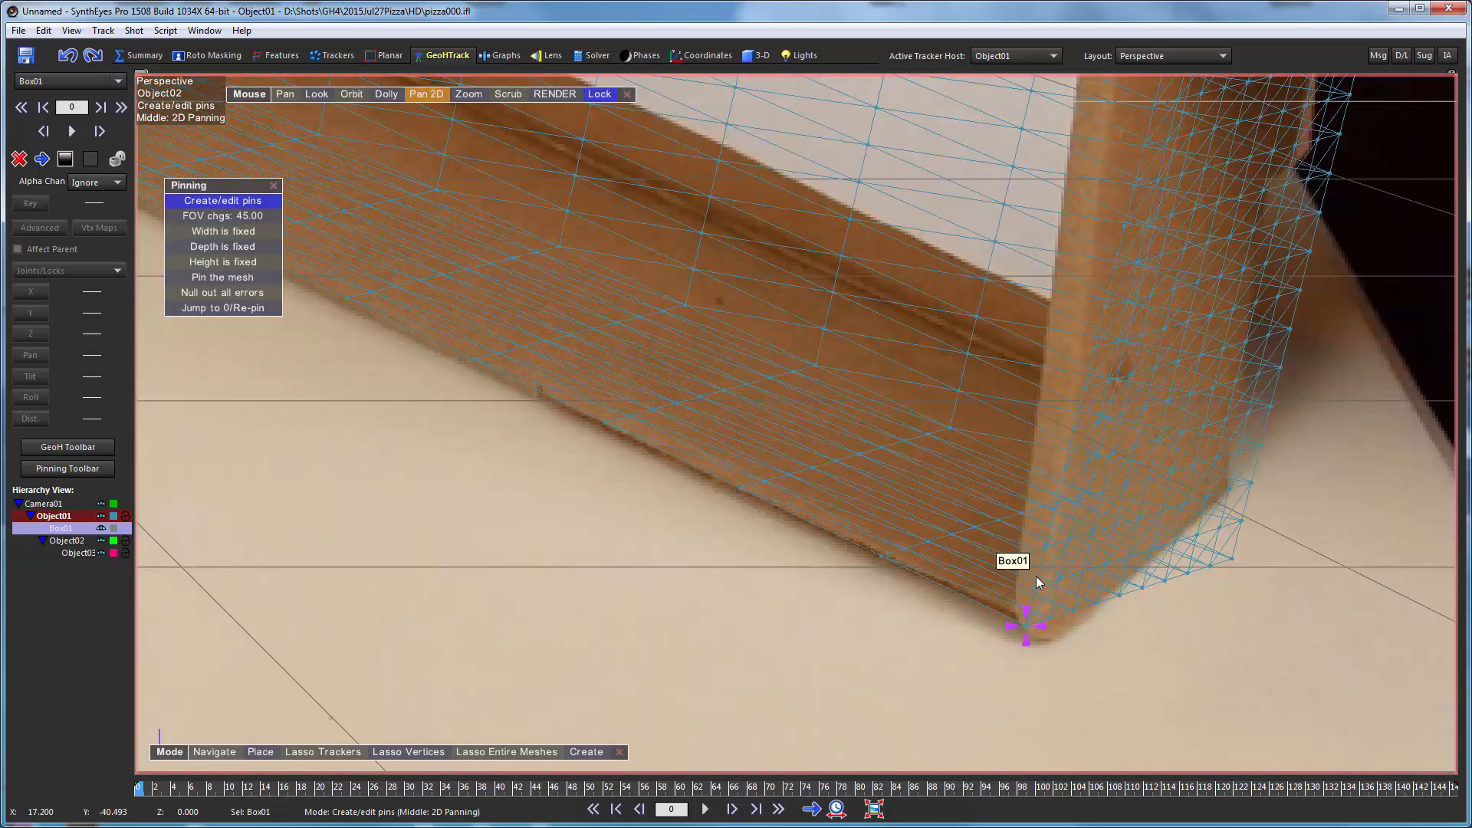
Pin the front and back points of the mesh's upper outer corner onto the matching corners of the filmed box
scroll(1016, 563, "down", 6)
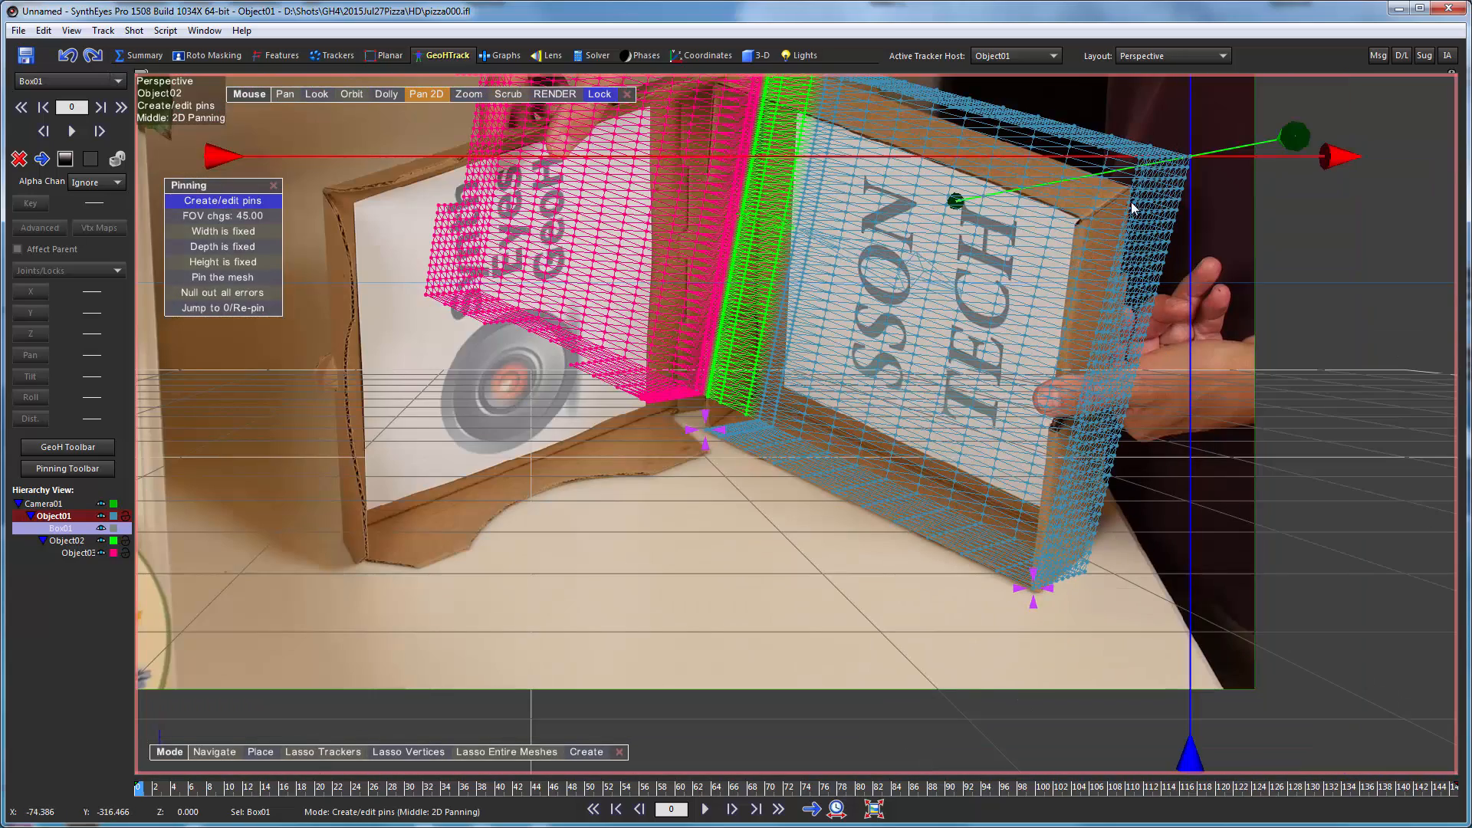
scroll(1142, 173, "up", 4)
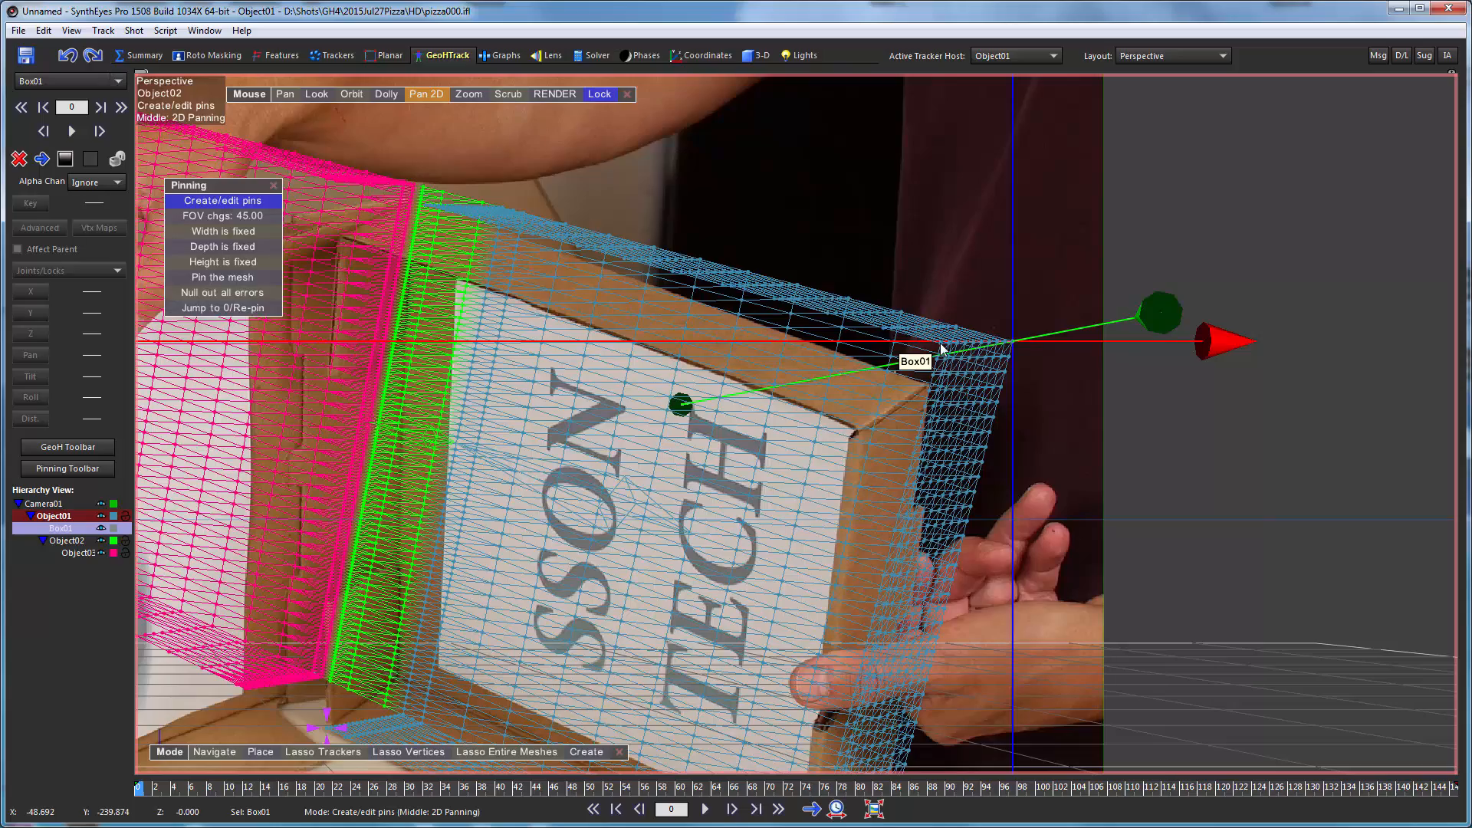
left_click_drag(939, 349, 853, 431)
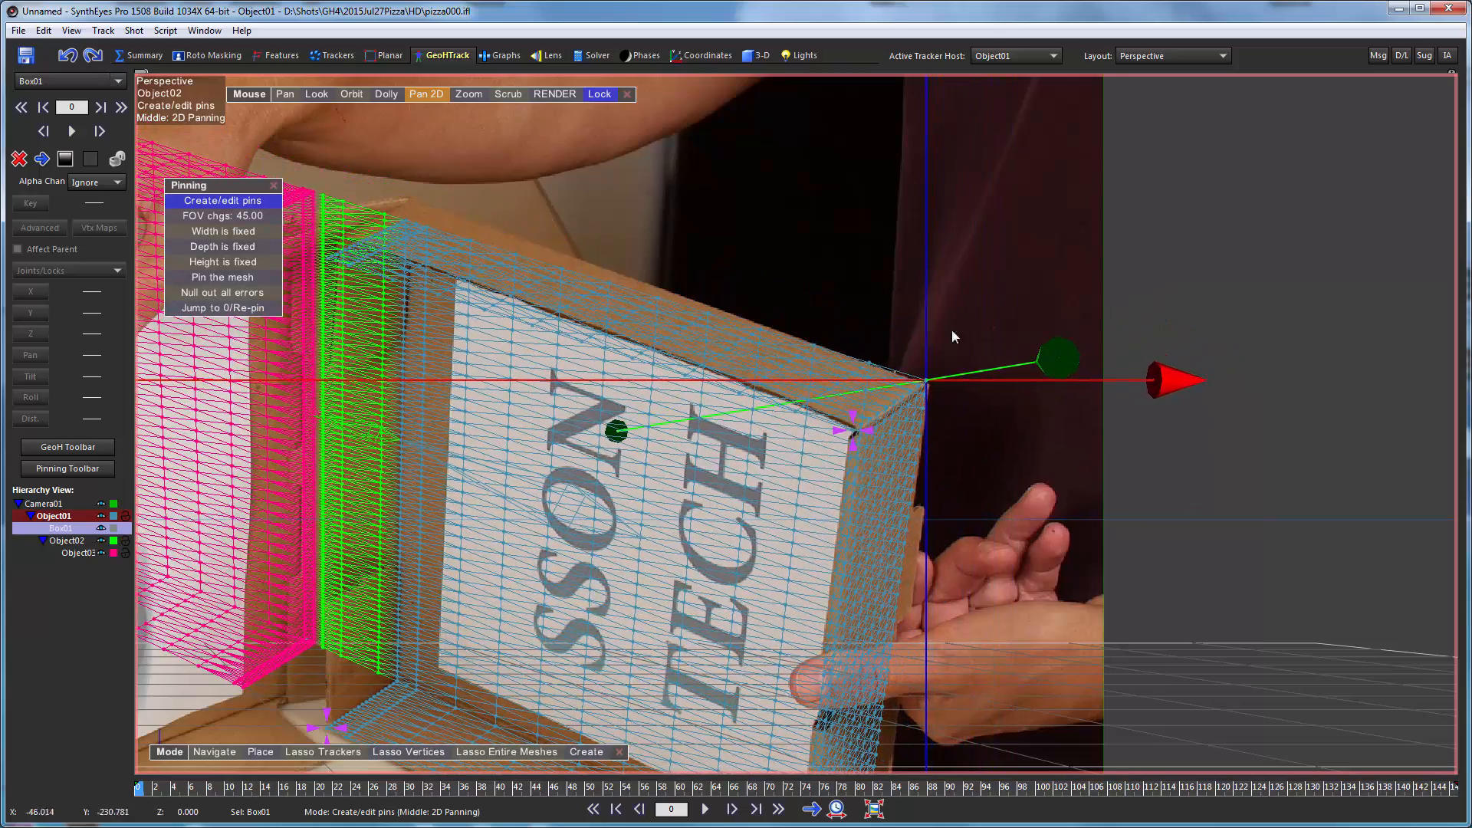
scroll(954, 365, "up", 5)
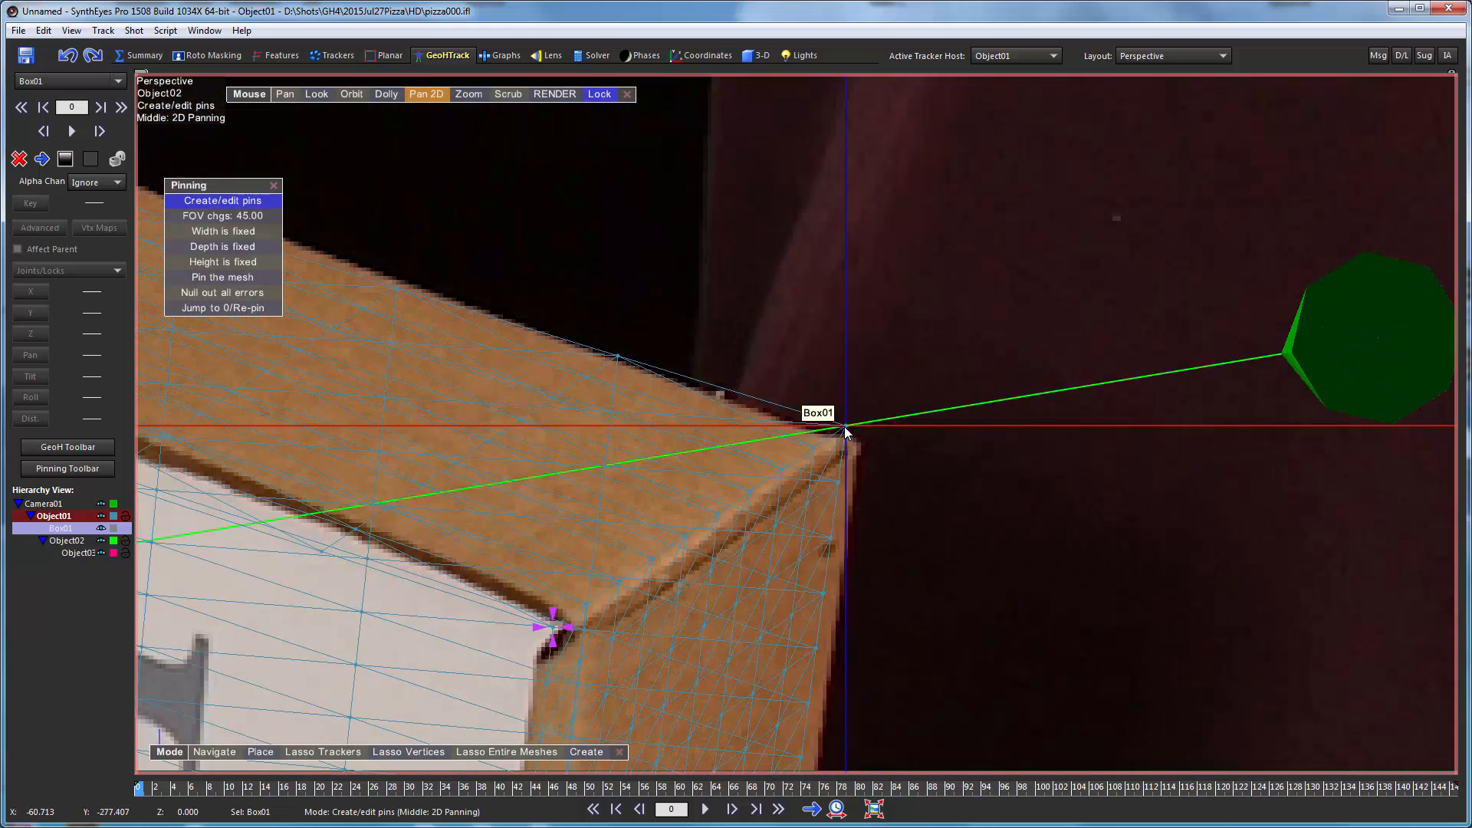
left_click_drag(845, 425, 852, 442)
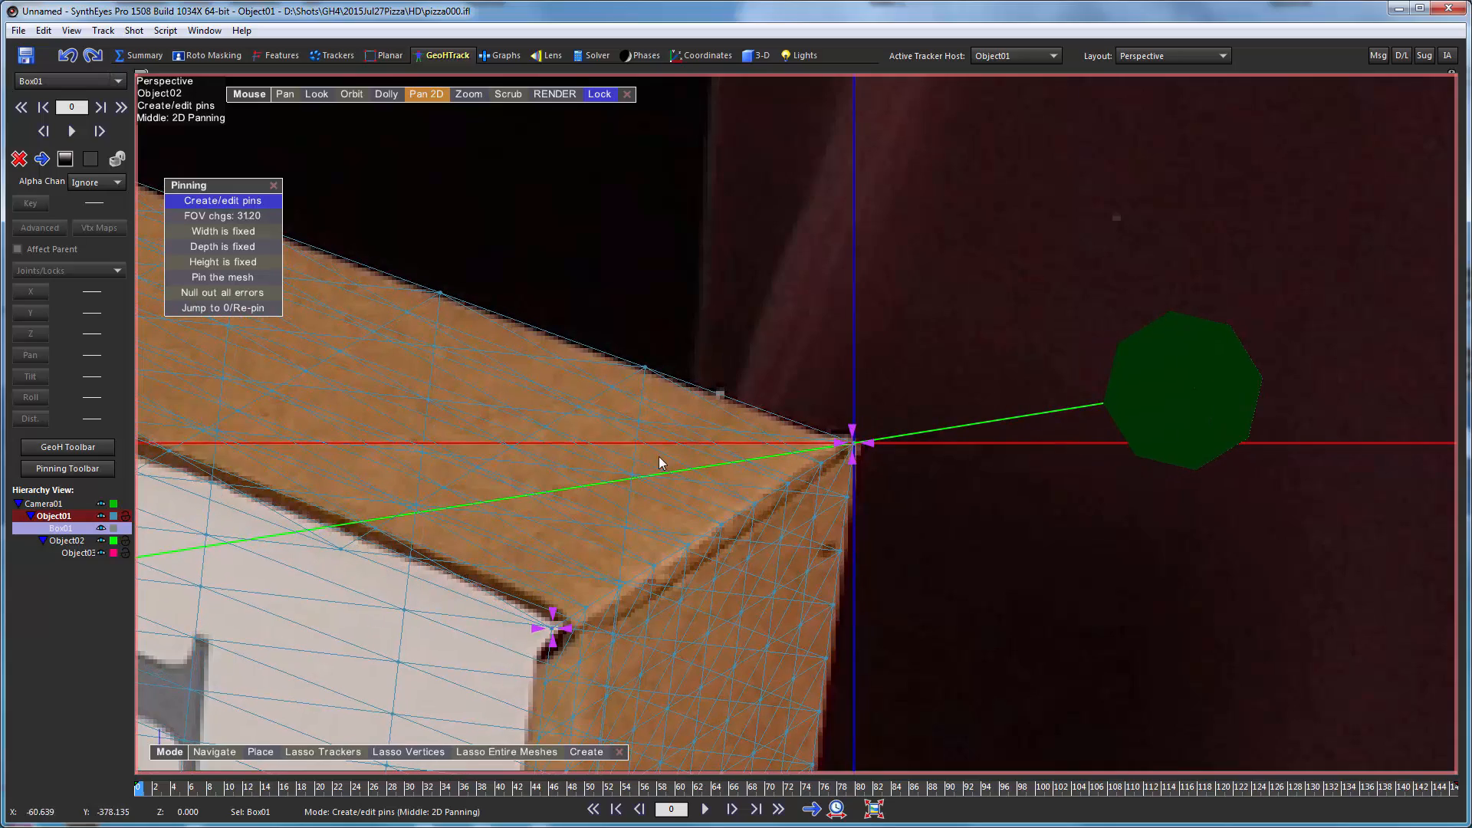
Pin the back and front points of the blue mesh's upper hinge-side corner onto the matching corners of the filmed box
scroll(673, 304, "down", 5)
middle_click_drag(462, 210, 1131, 319)
scroll(906, 255, "up", 5)
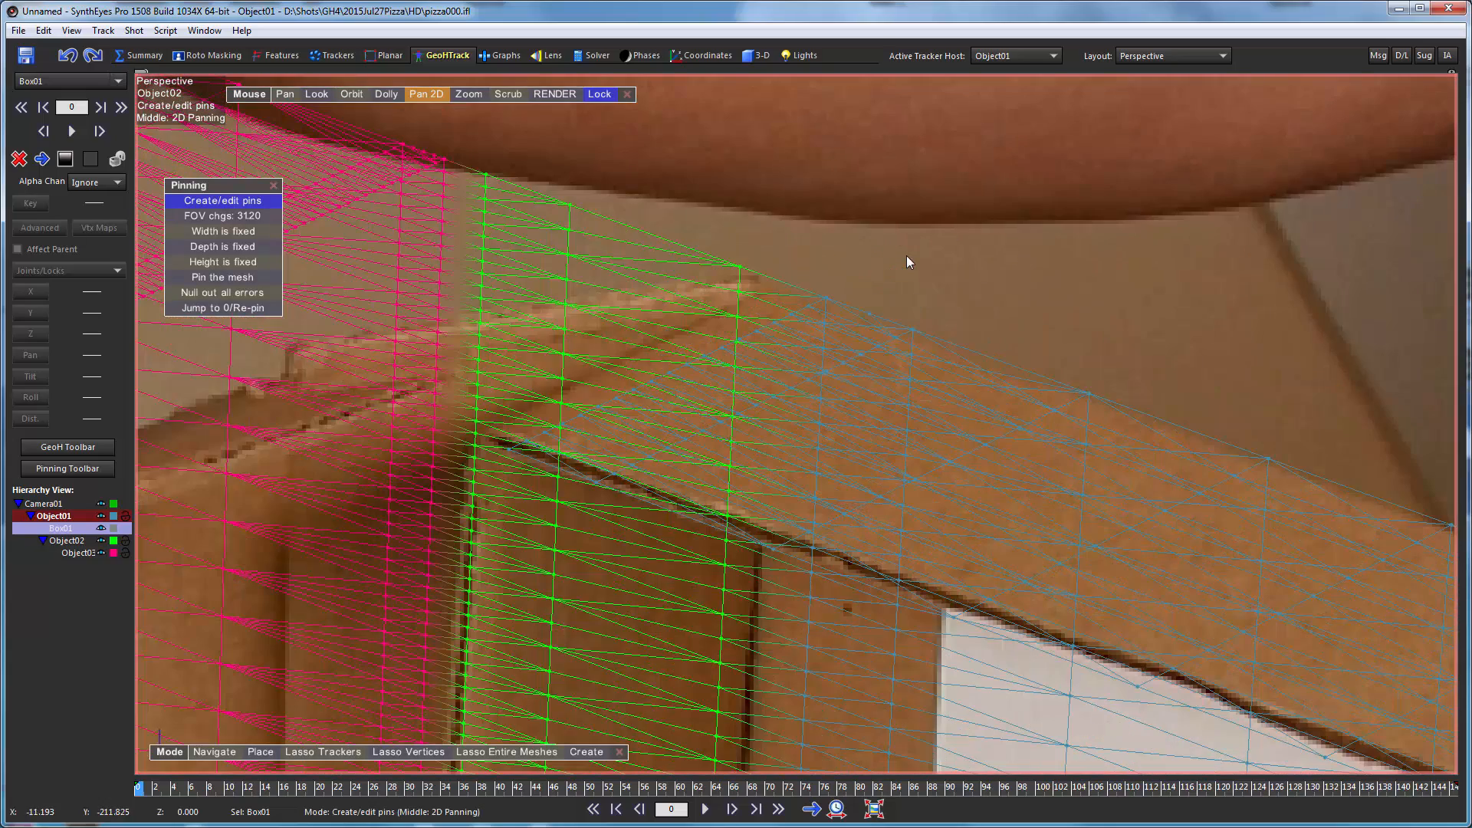
left_click(825, 297)
left_click_drag(821, 289, 755, 257)
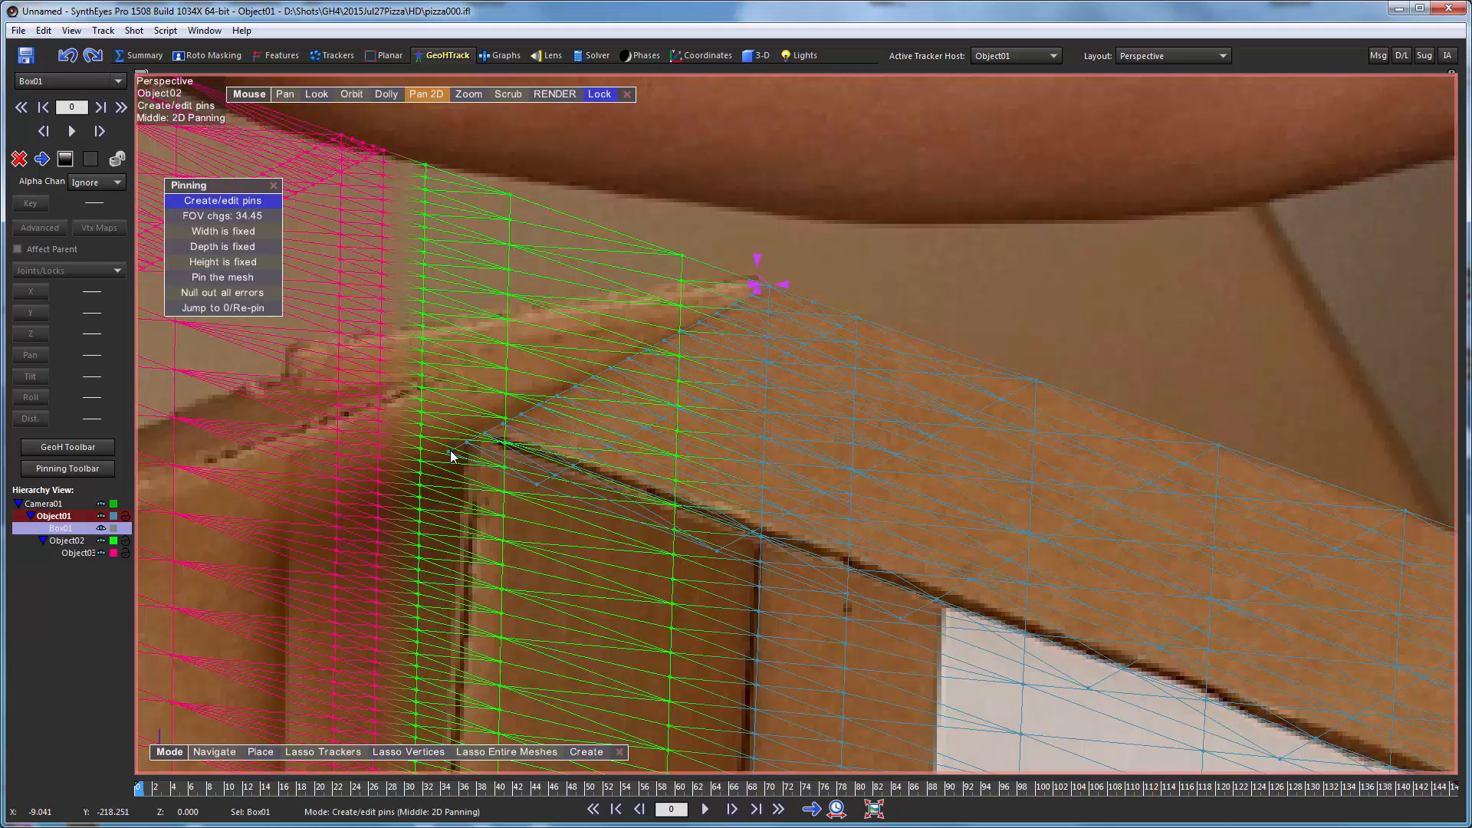
mouse_move(464, 443)
left_mouse_down()
mouse_move(479, 426)
mouse_move(452, 452)
left_mouse_up()
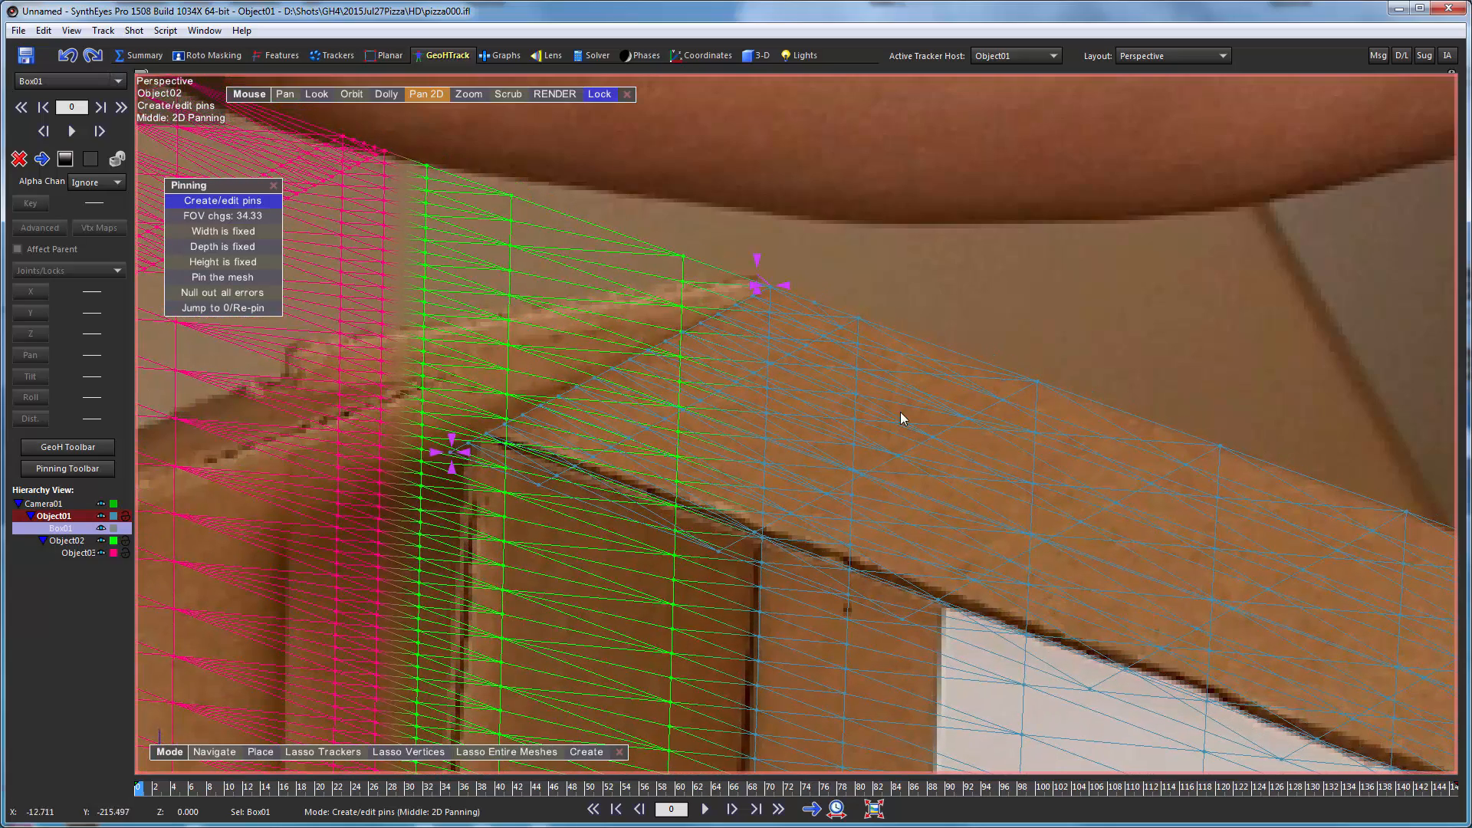
scroll(872, 369, "down", 5)
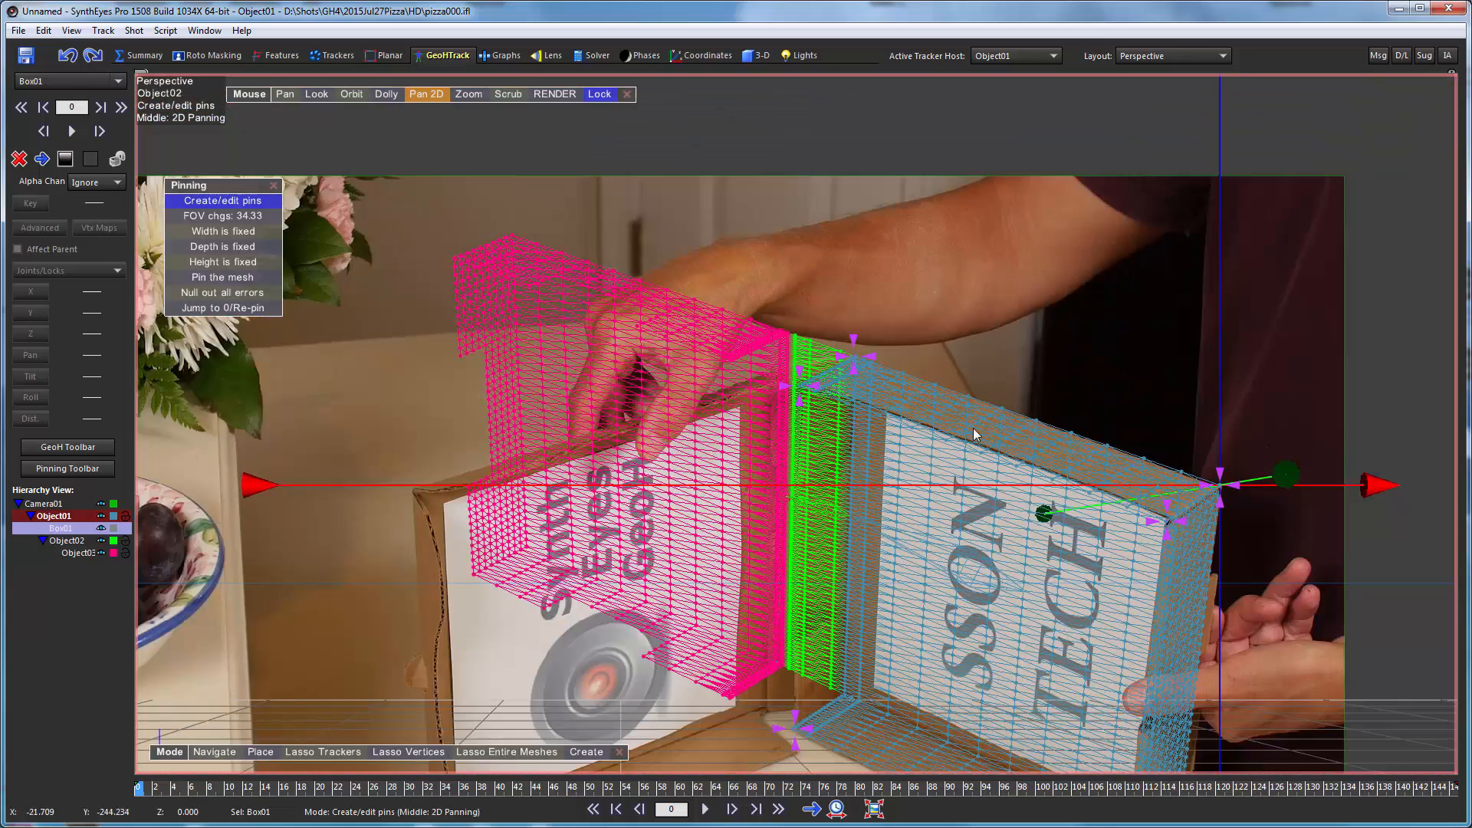
Pin the back point of the blue mesh's lower hinge-side corner onto the filmed box's inner corner
scroll(802, 403, "up", 2)
scroll(871, 403, "down", 4)
scroll(838, 617, "up", 4)
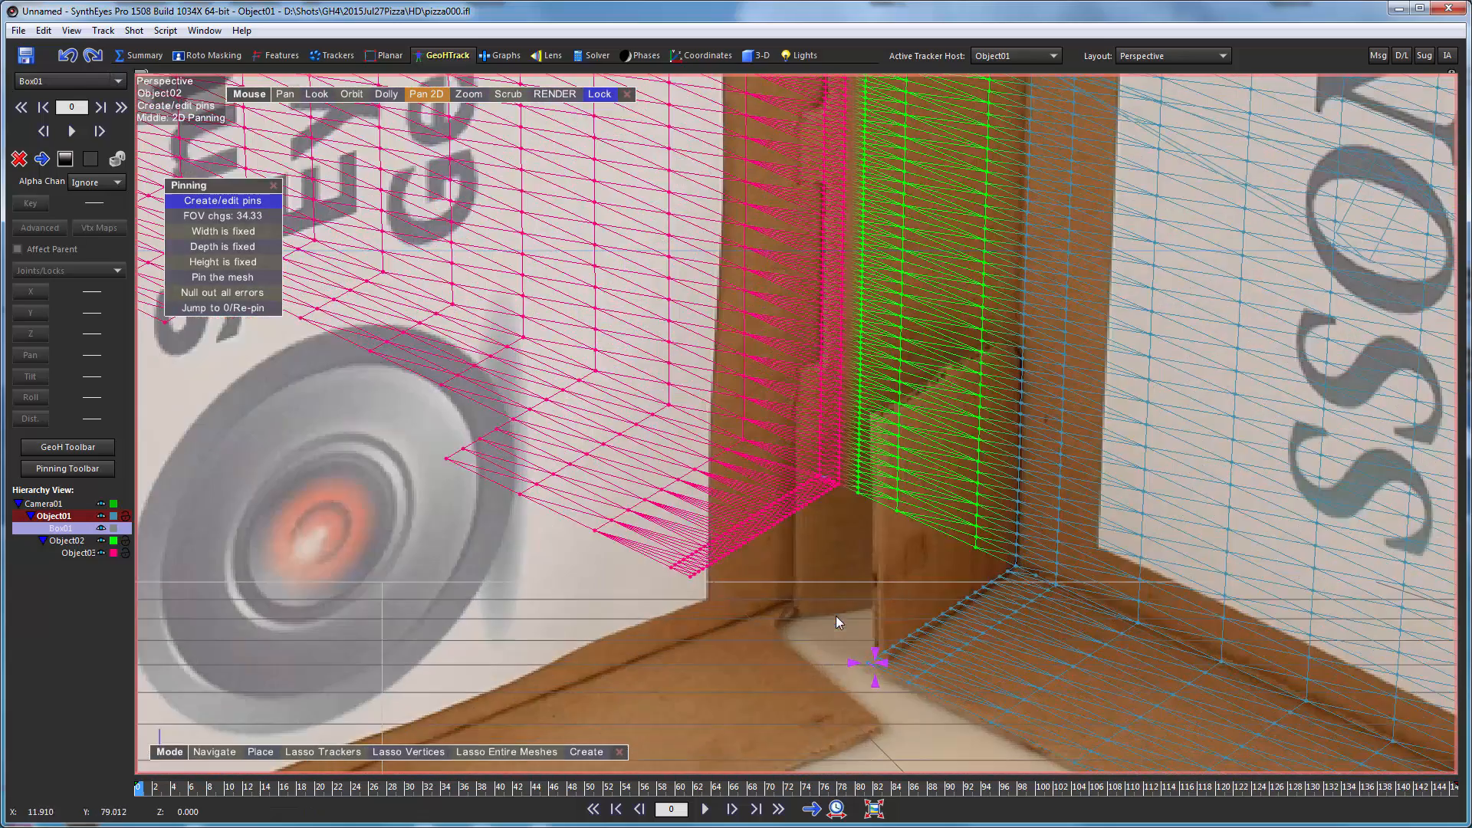
scroll(988, 548, "up", 3)
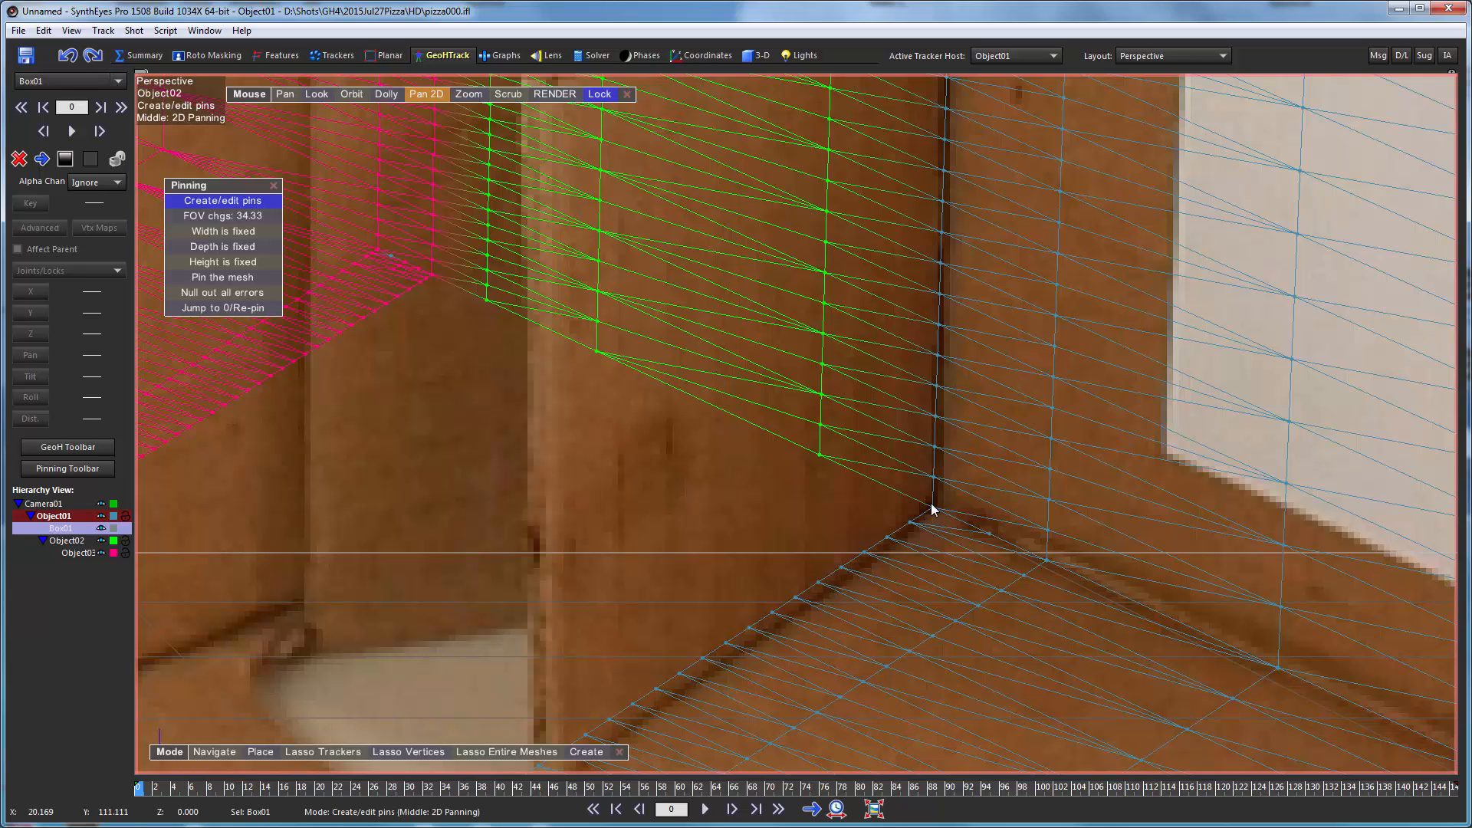
left_click_drag(933, 509, 936, 505)
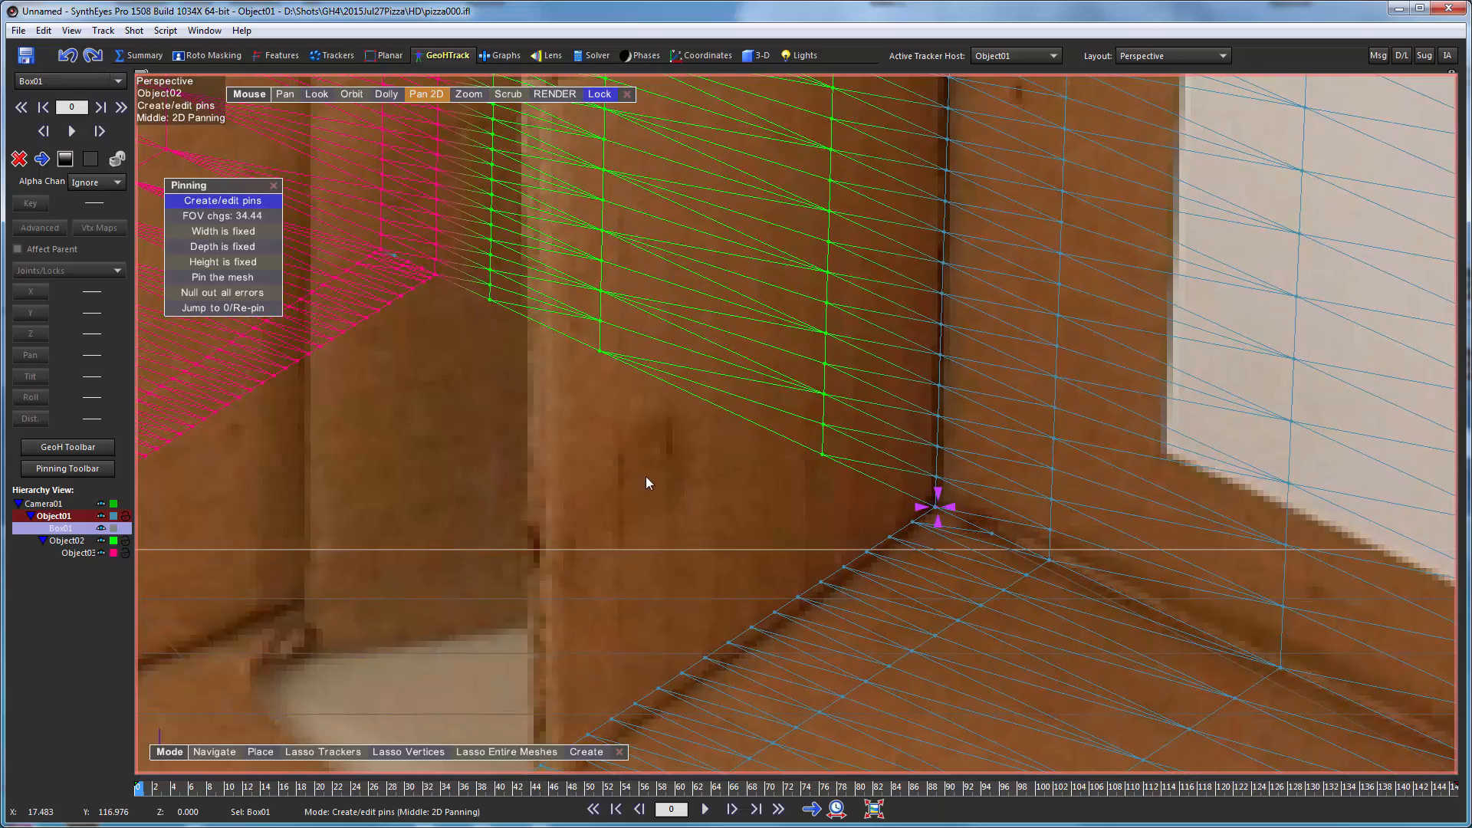
Refine the front and back pins at the blue mesh's lower hinge-side corner to follow the filmed box's bottom edge
middle_click_drag(645, 476, 572, 339)
left_click_drag(460, 654, 474, 697)
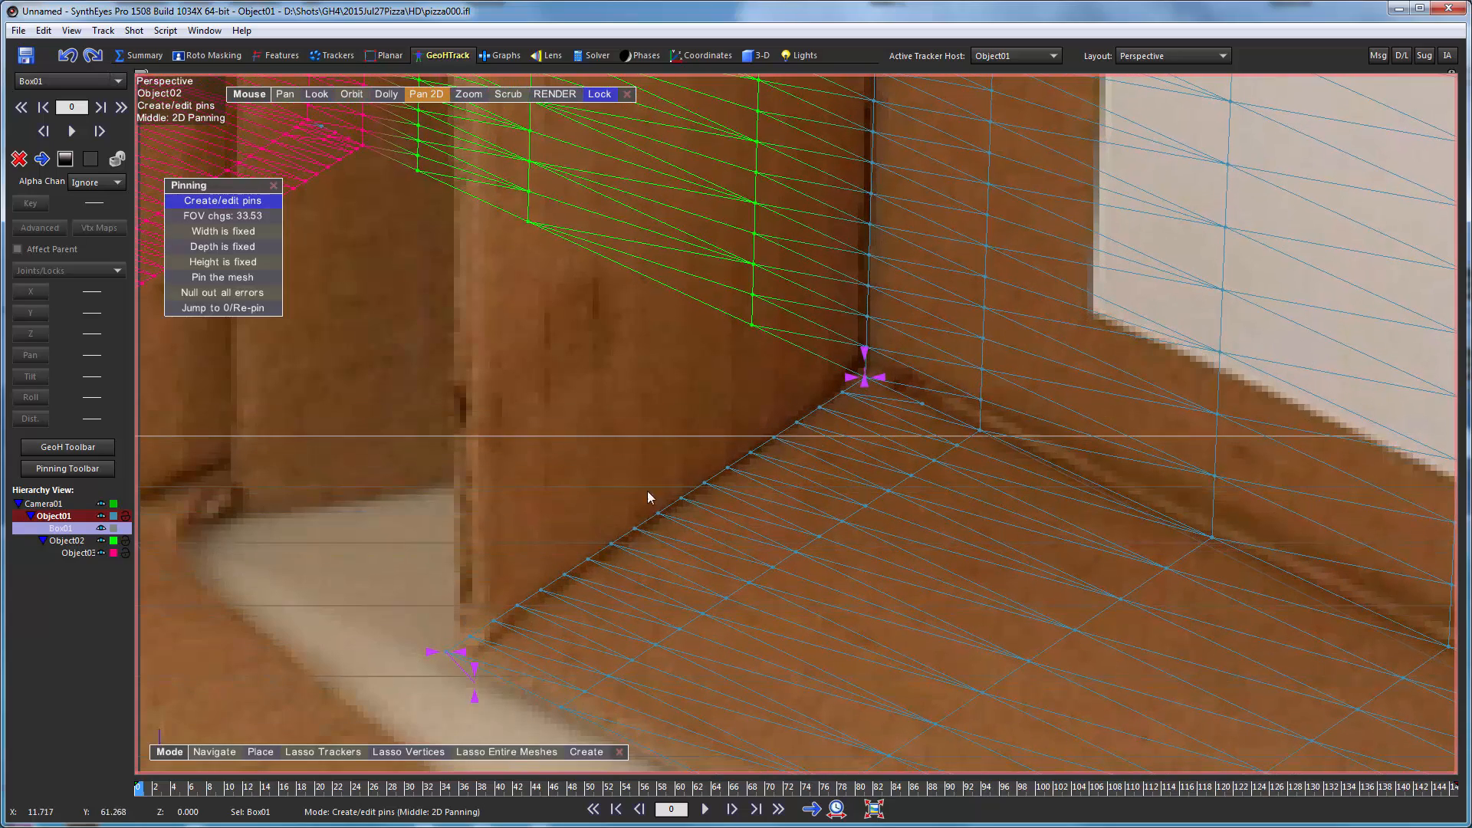
left_click_drag(864, 354, 857, 342)
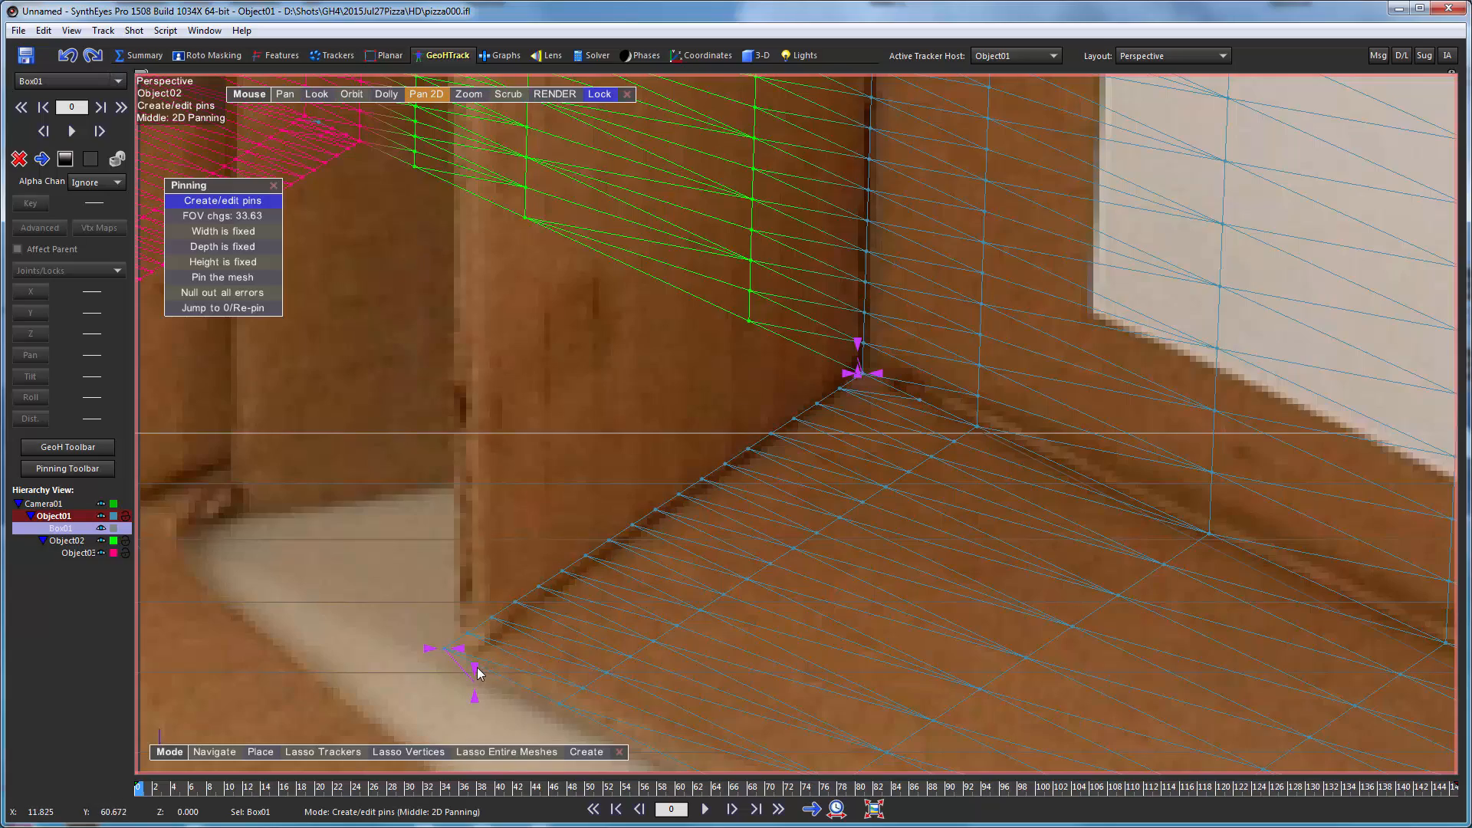
left_click_drag(474, 671, 484, 680)
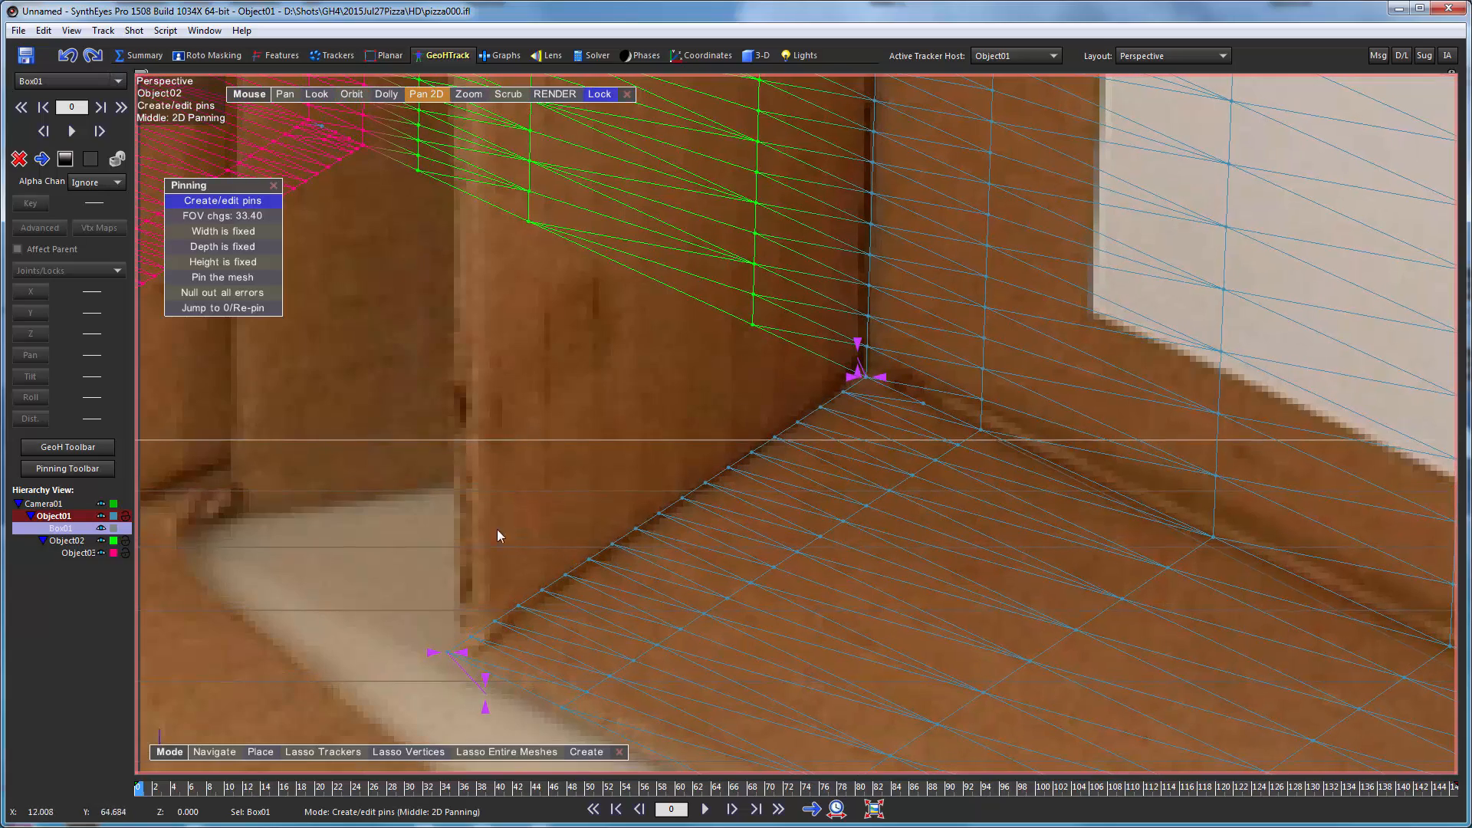
scroll(716, 403, "down", 10)
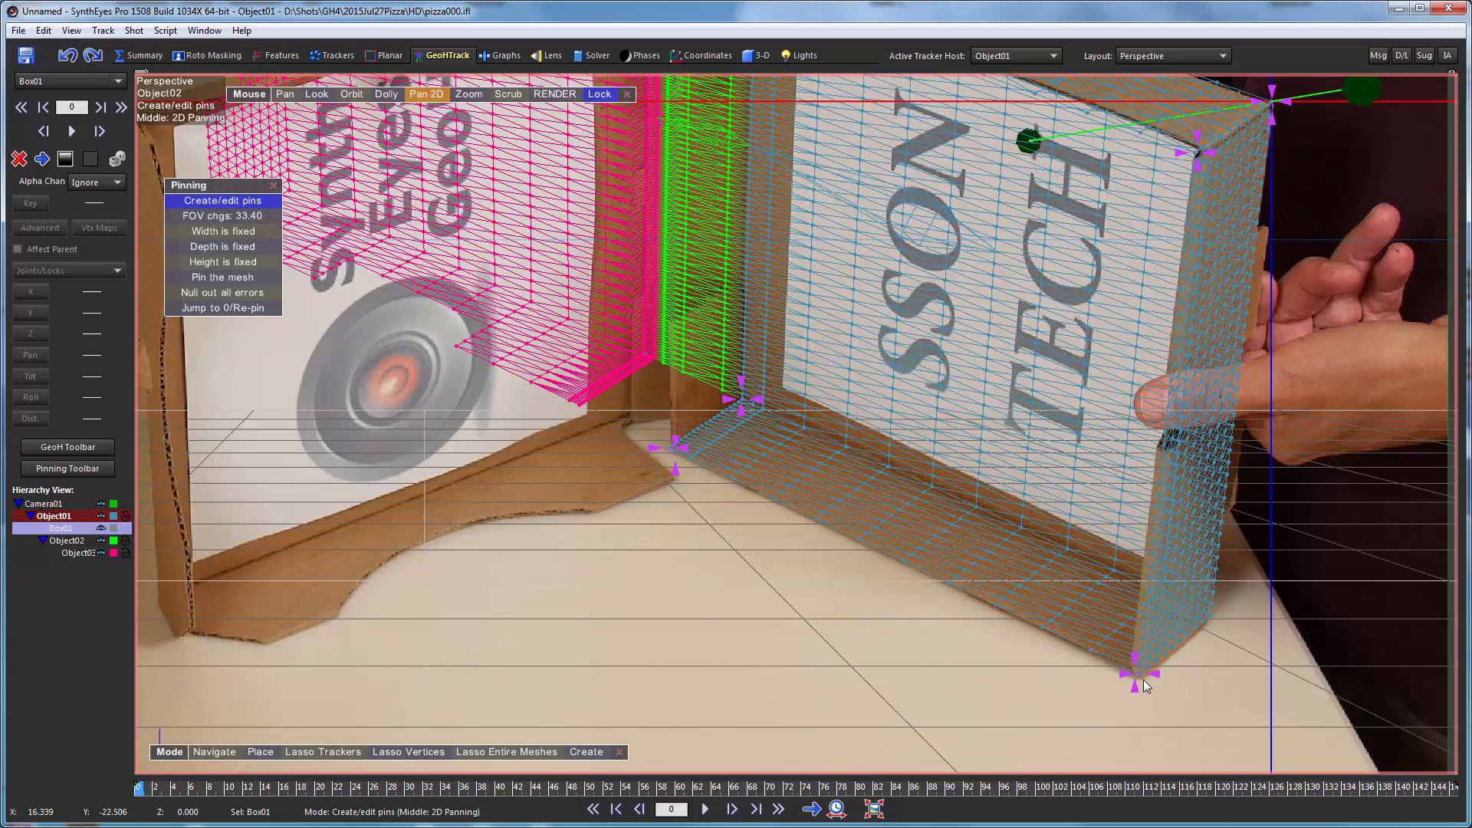
Pin the back point of the blue mesh's lower outer corner onto the filmed box's matching corner
scroll(1216, 618, "up", 10)
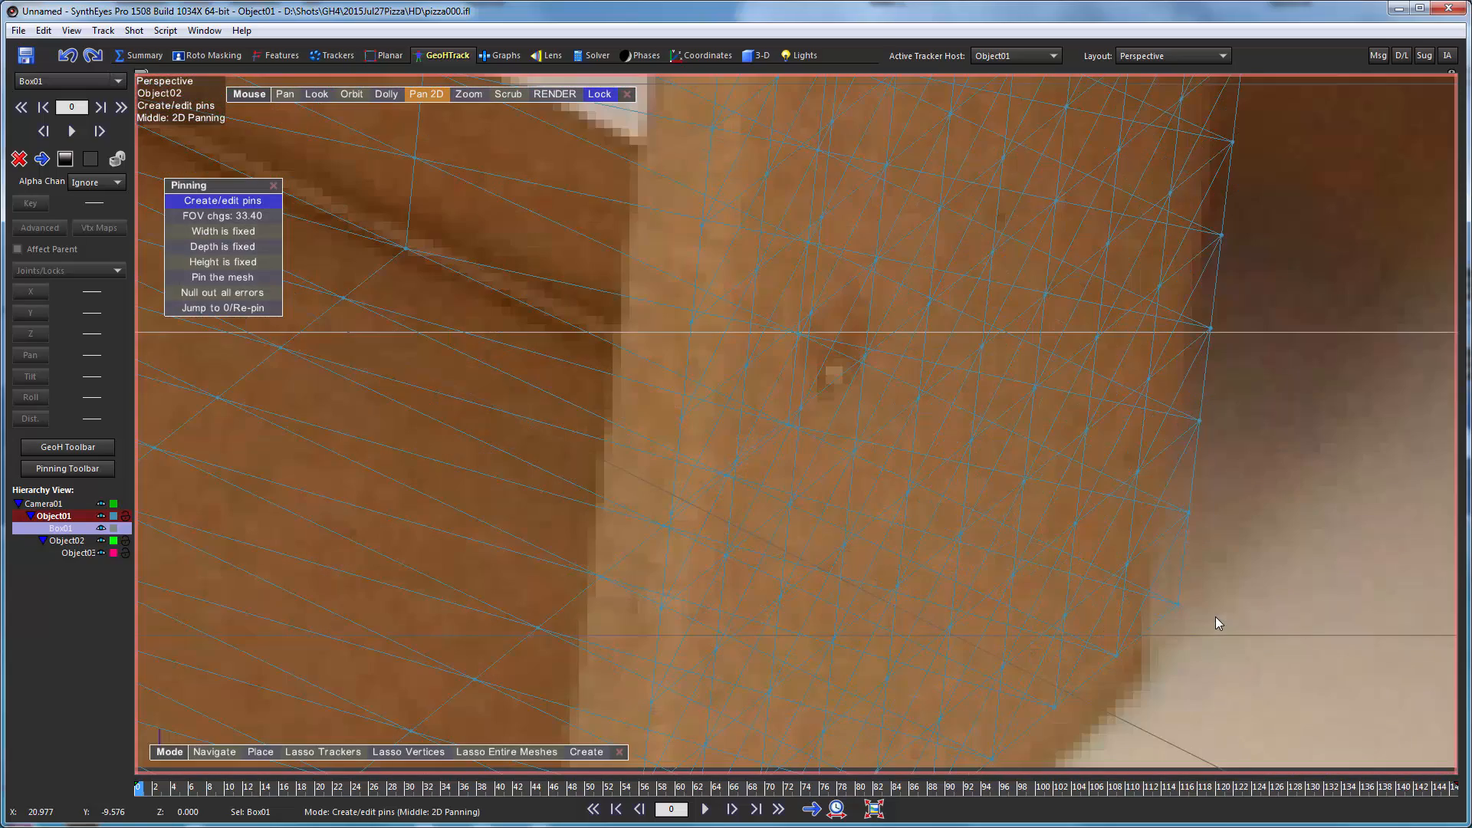
middle_click_drag(1162, 468, 1162, 443)
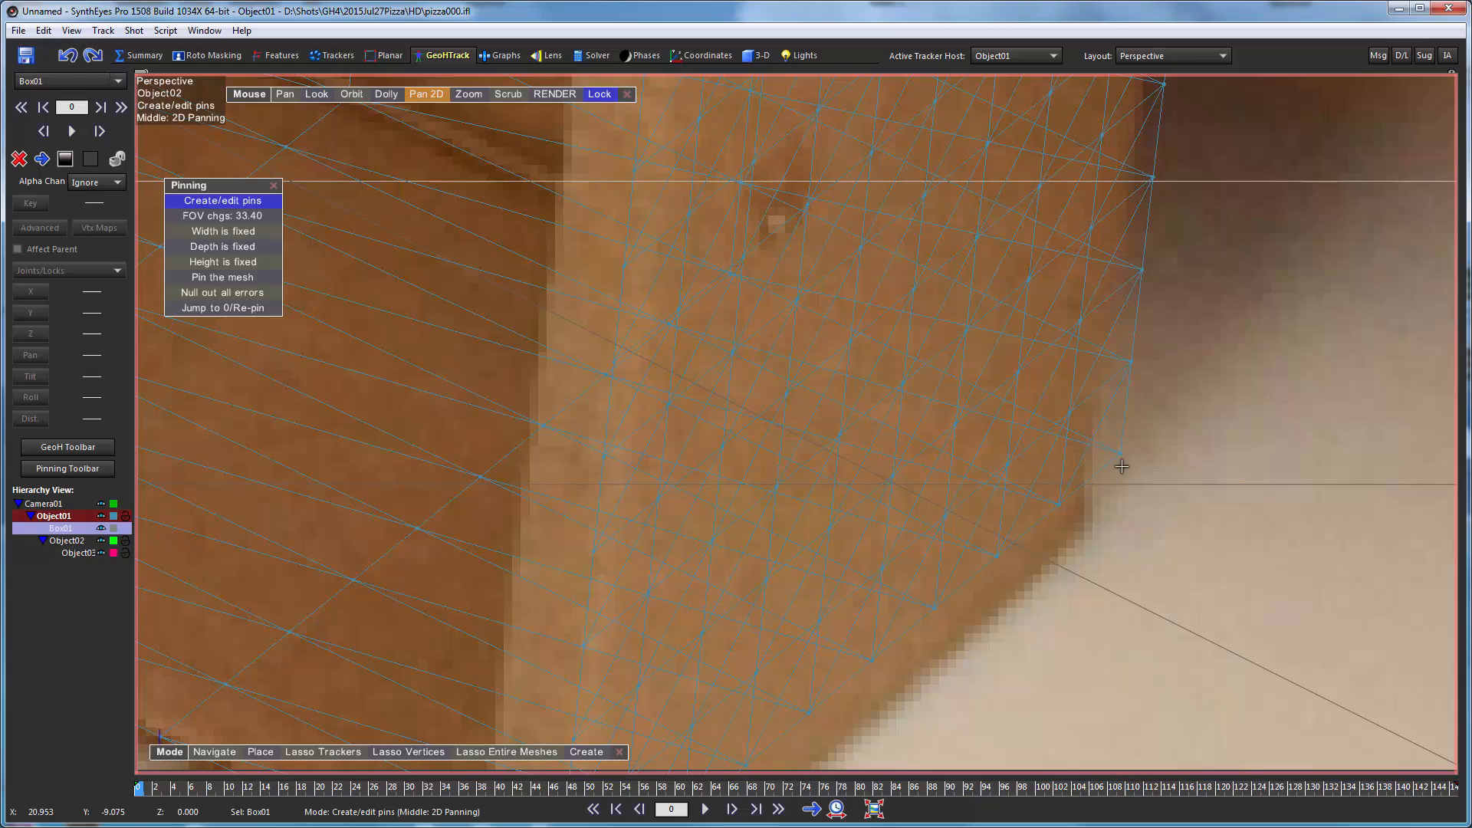
left_click_drag(1120, 454, 1052, 595)
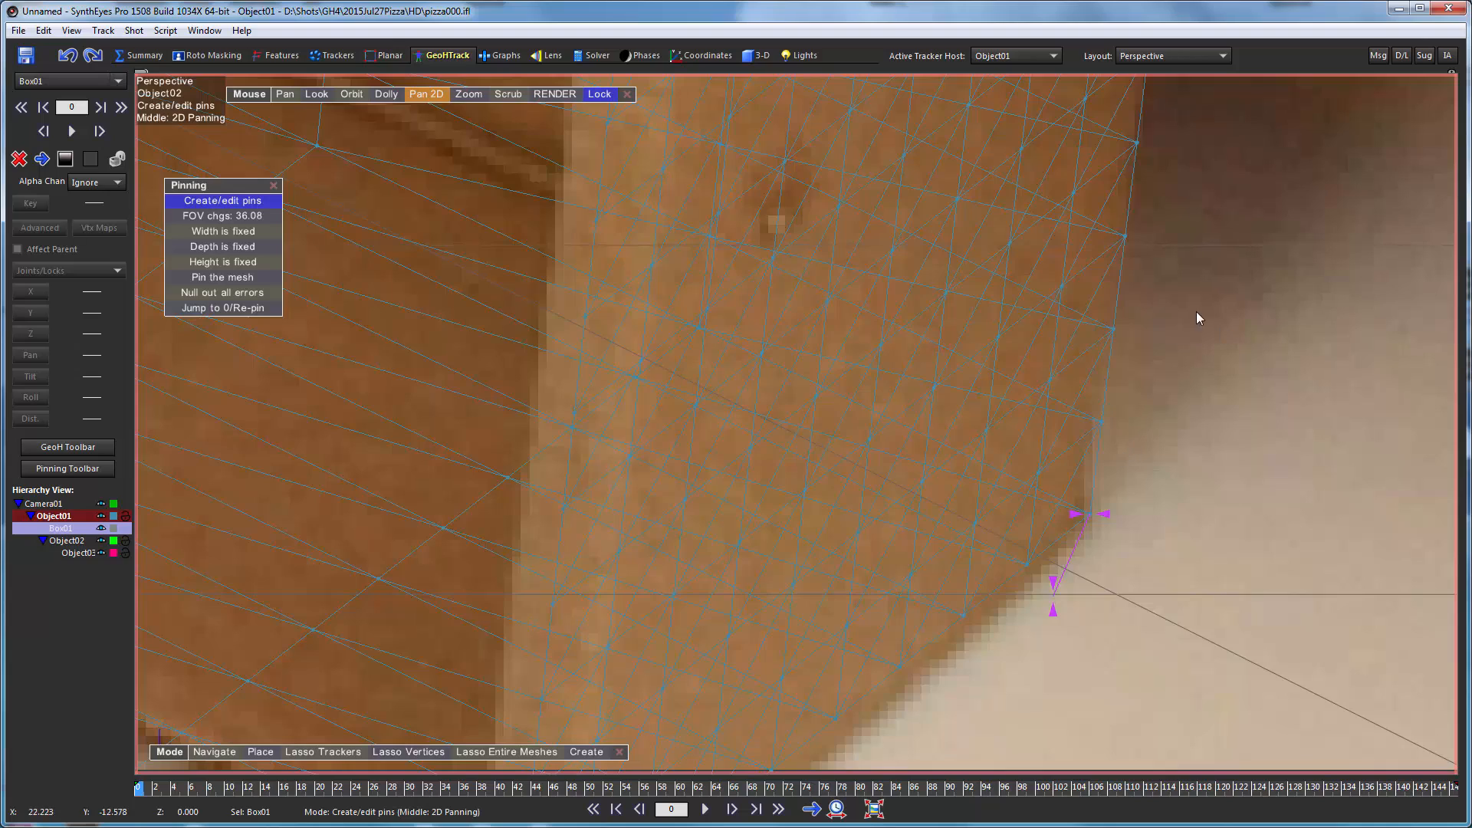
scroll(1193, 312, "down", 4)
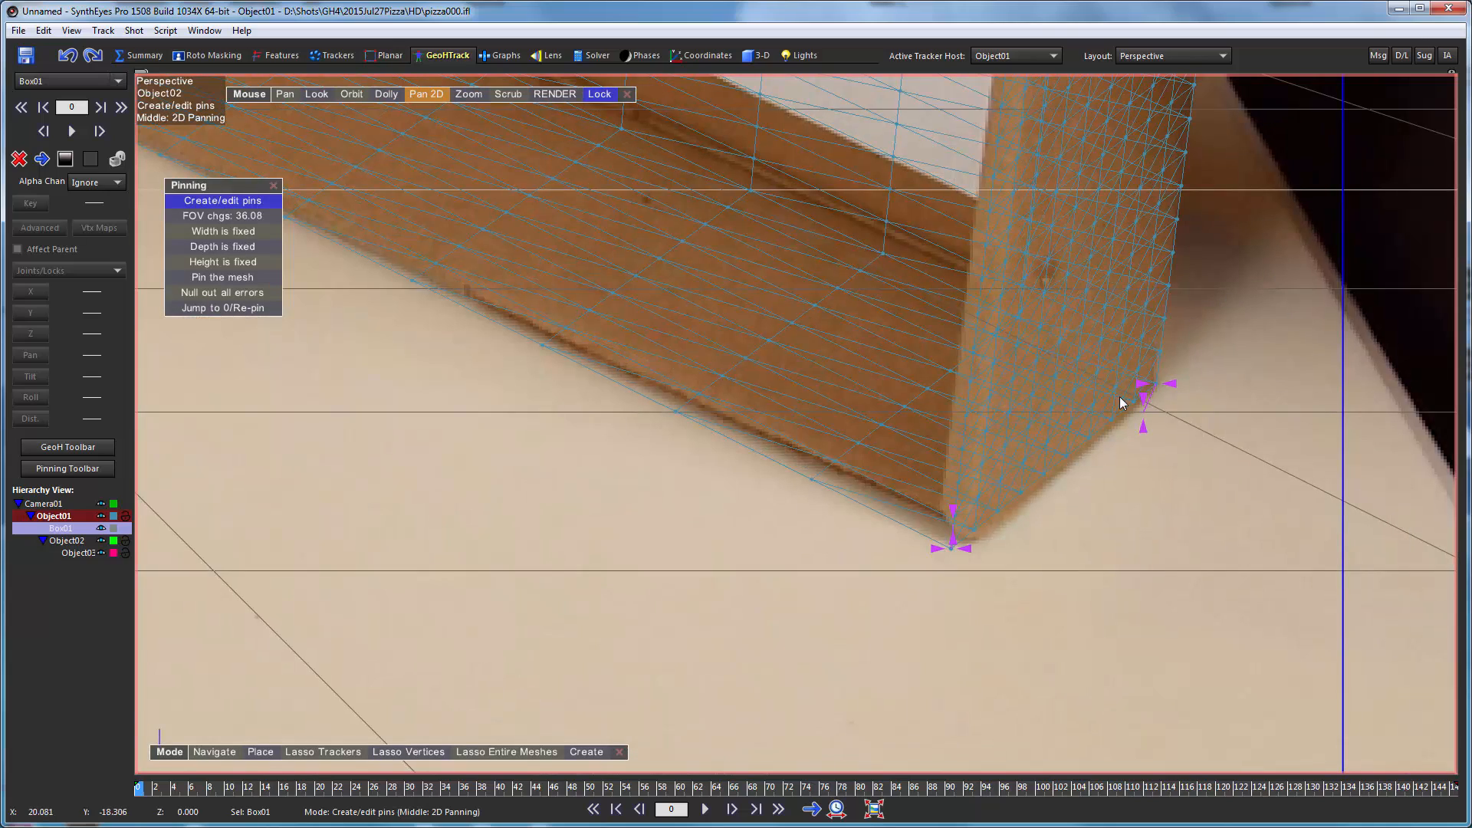
Refine the front and back pins at the blue mesh's upper outer corner against the filmed box
scroll(1227, 248, "up", 5)
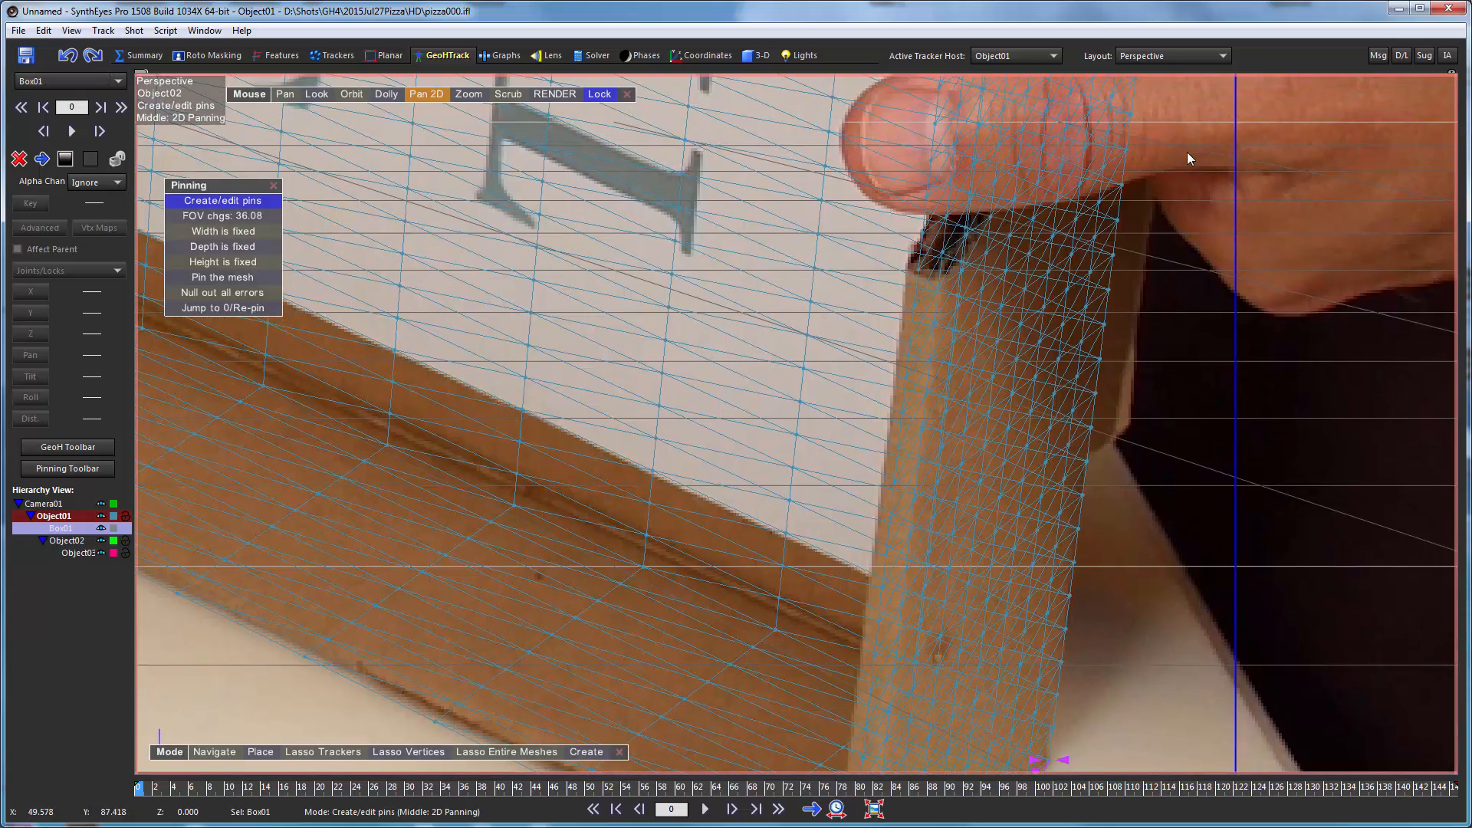
scroll(1187, 153, "down", 3)
middle_click_drag(1186, 153, 919, 759)
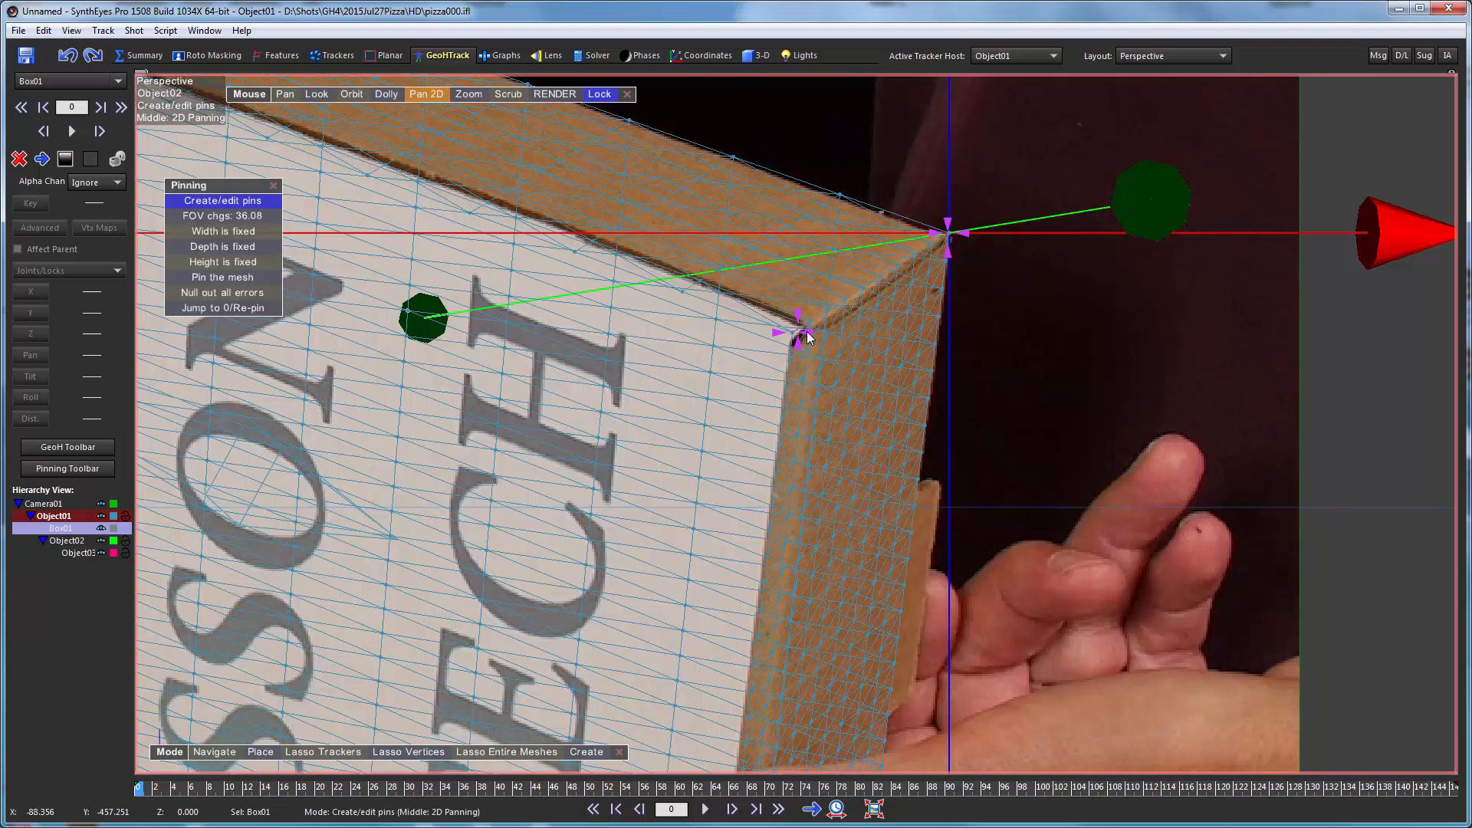
left_click_drag(806, 332, 817, 327)
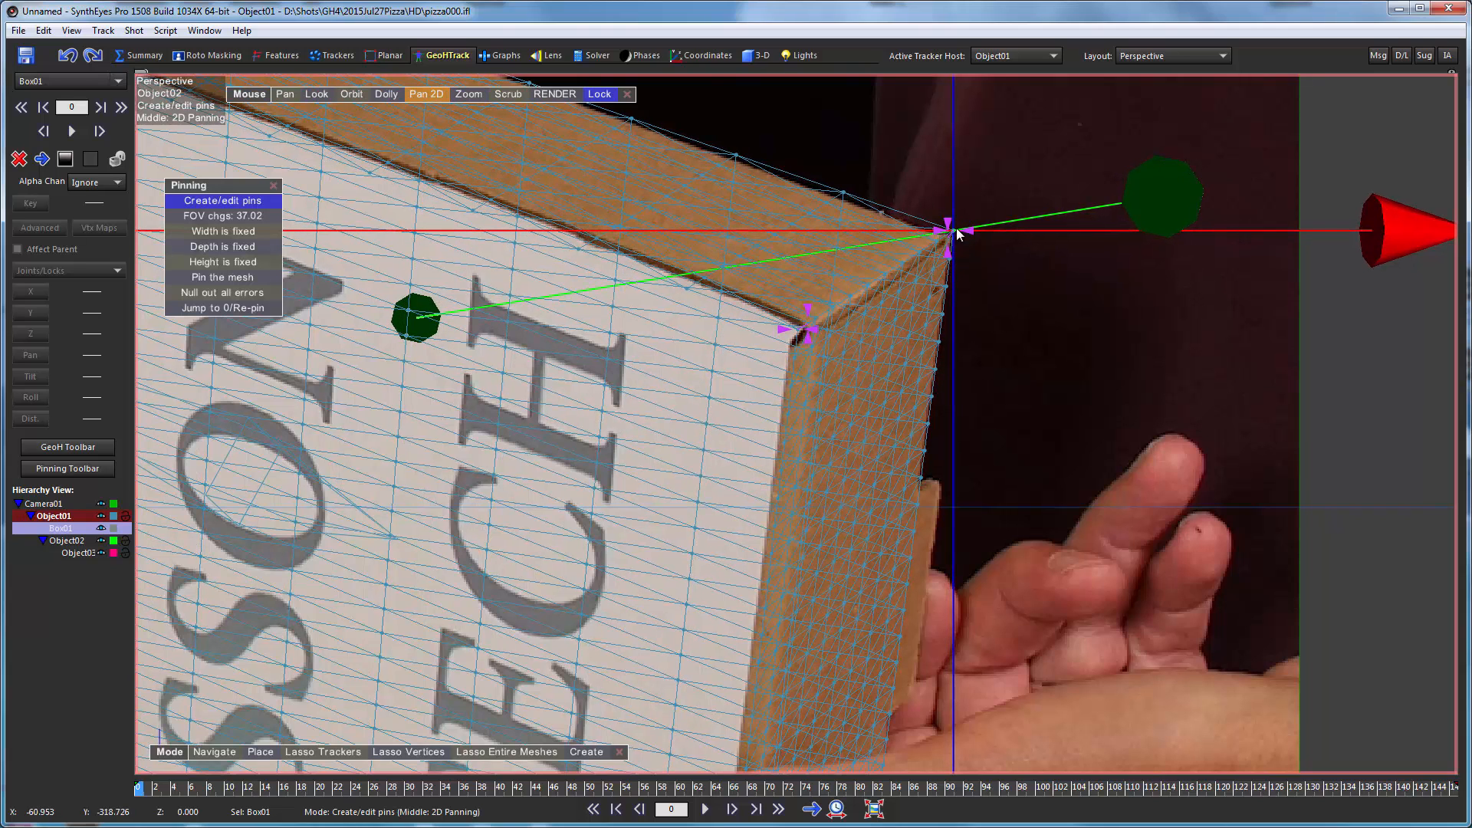
left_click_drag(947, 258, 948, 259)
scroll(706, 190, "up", 5)
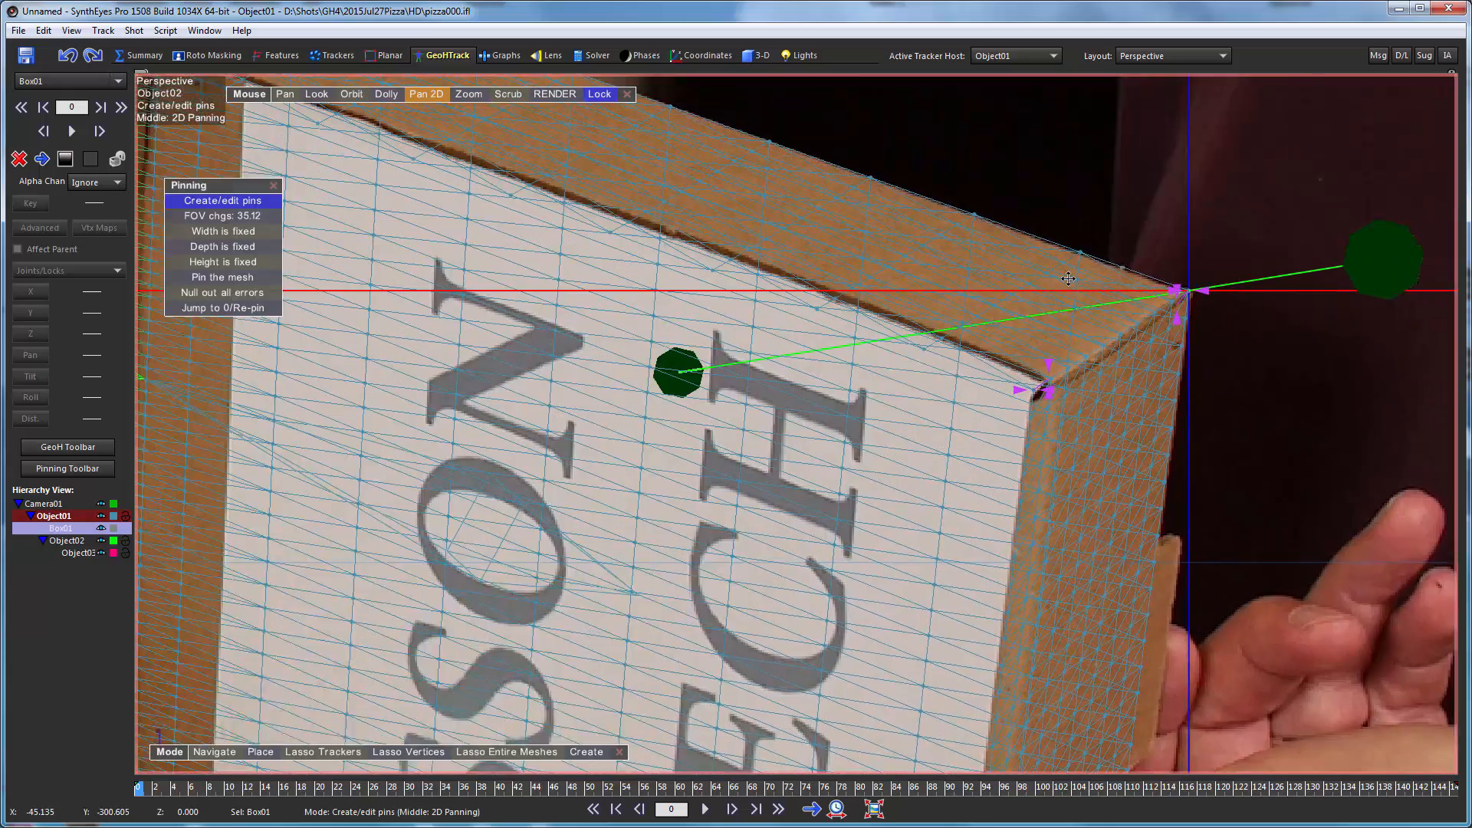
Refine the back pin at the blue mesh's upper hinge-side corner against the filmed box's edge
scroll(539, 128, "down", 4)
middle_click_drag(686, 210, 949, 405)
scroll(664, 199, "up", 4)
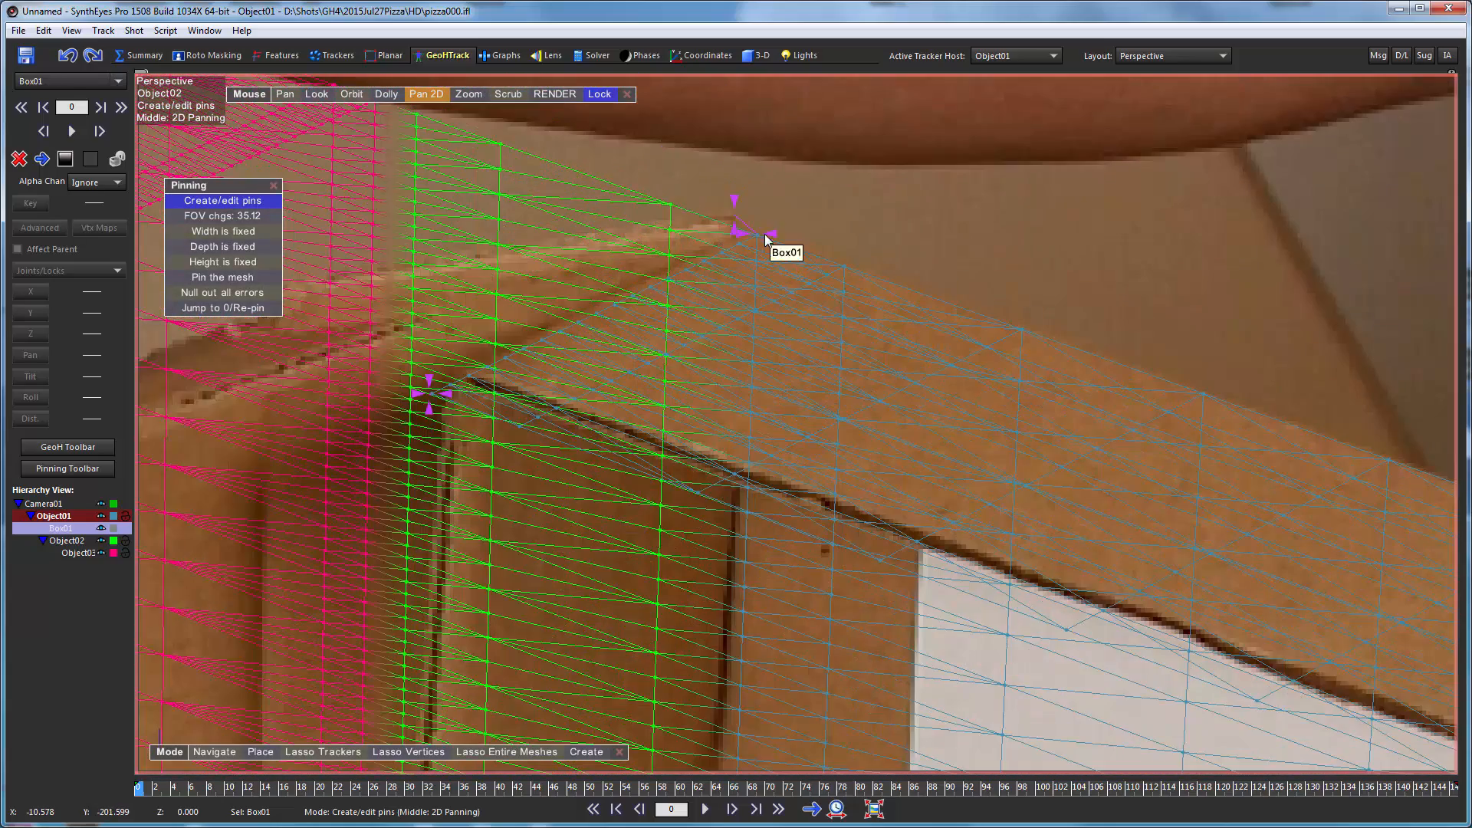
left_click_drag(756, 230, 752, 224)
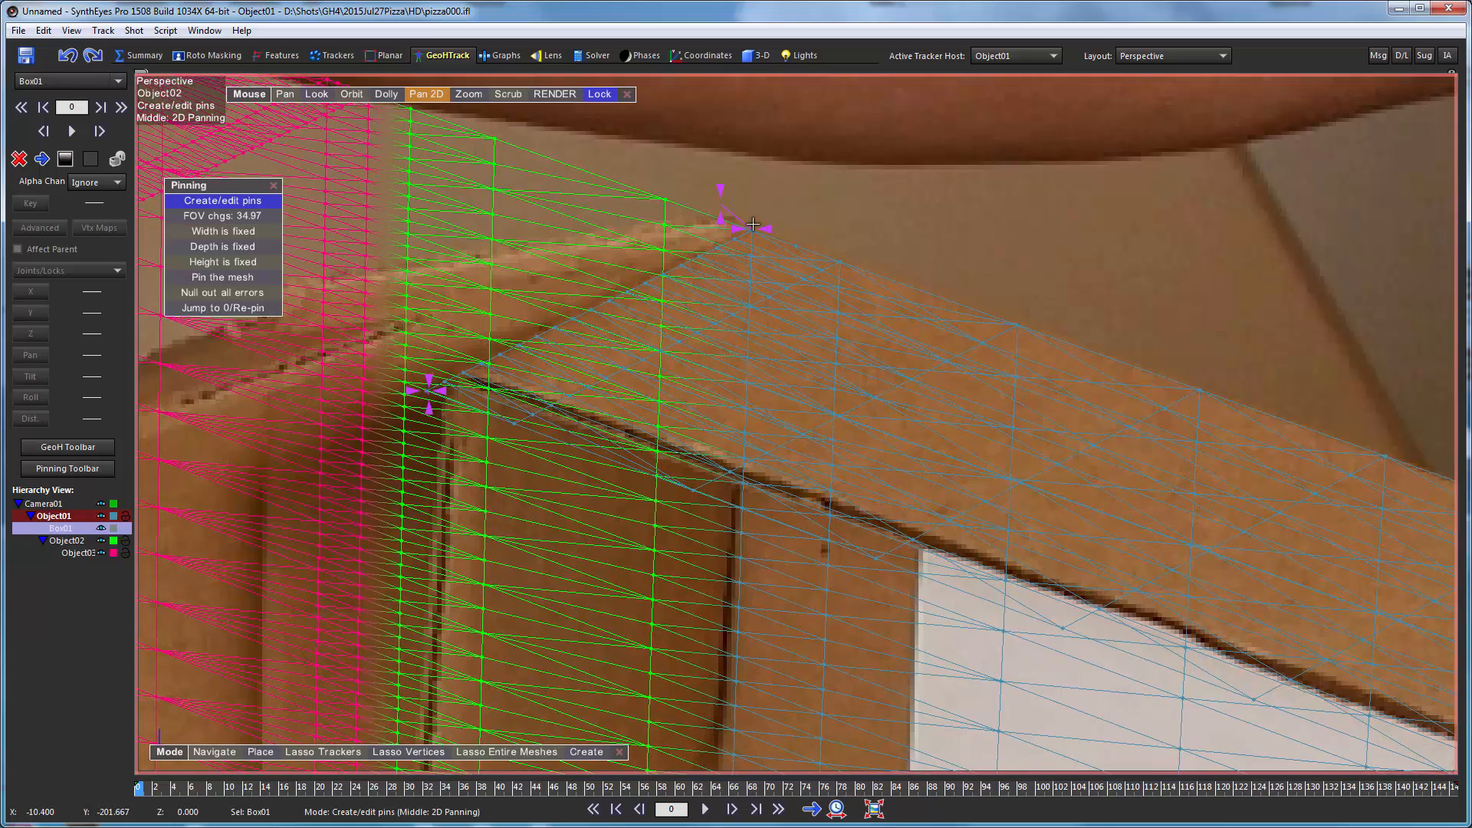
scroll(837, 204, "down", 5)
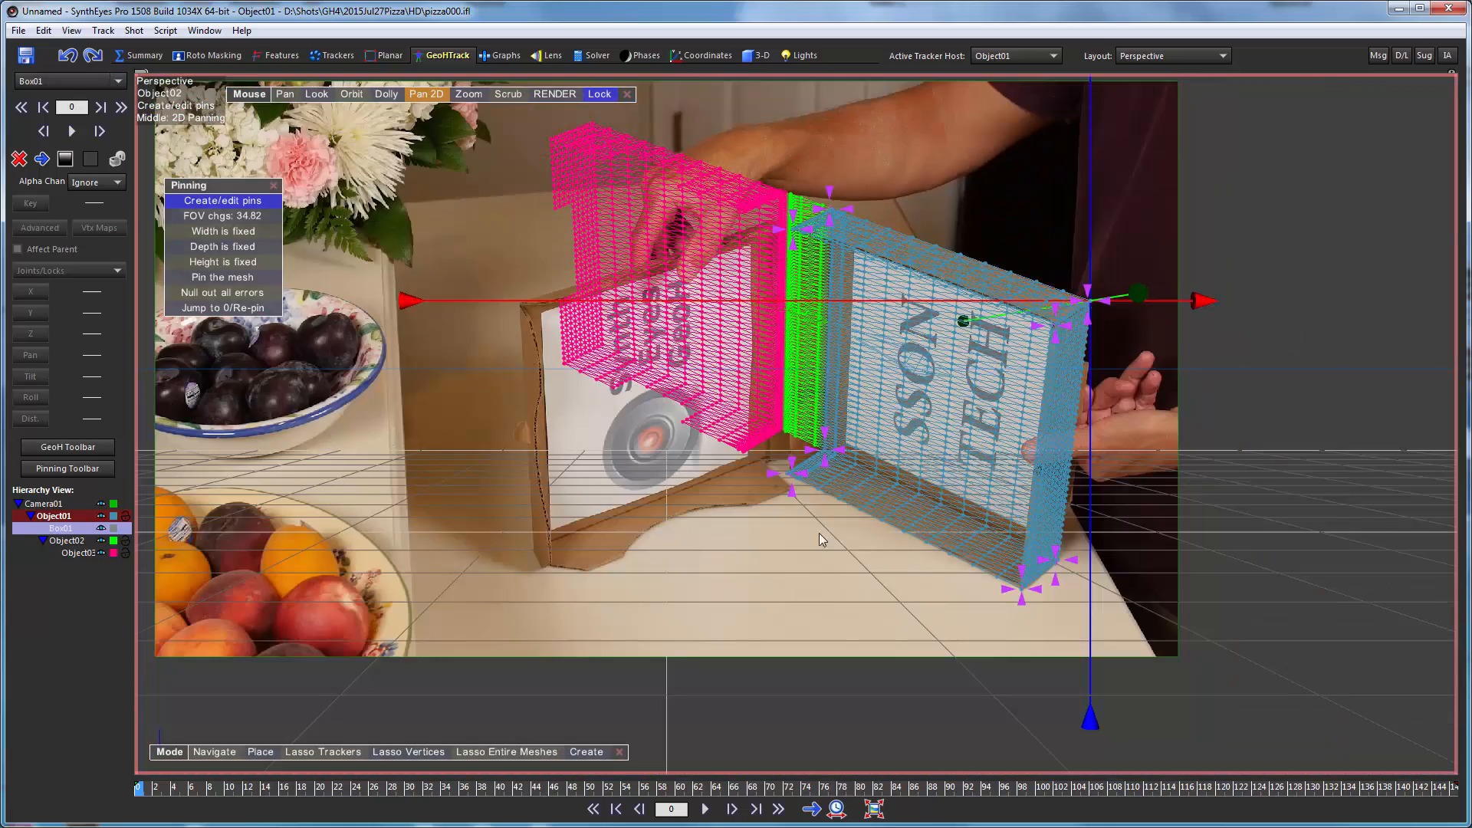
Check the alignment of the pinned mesh, null out all pin errors and close the Pinning toolbar
scroll(823, 494, "up", 4)
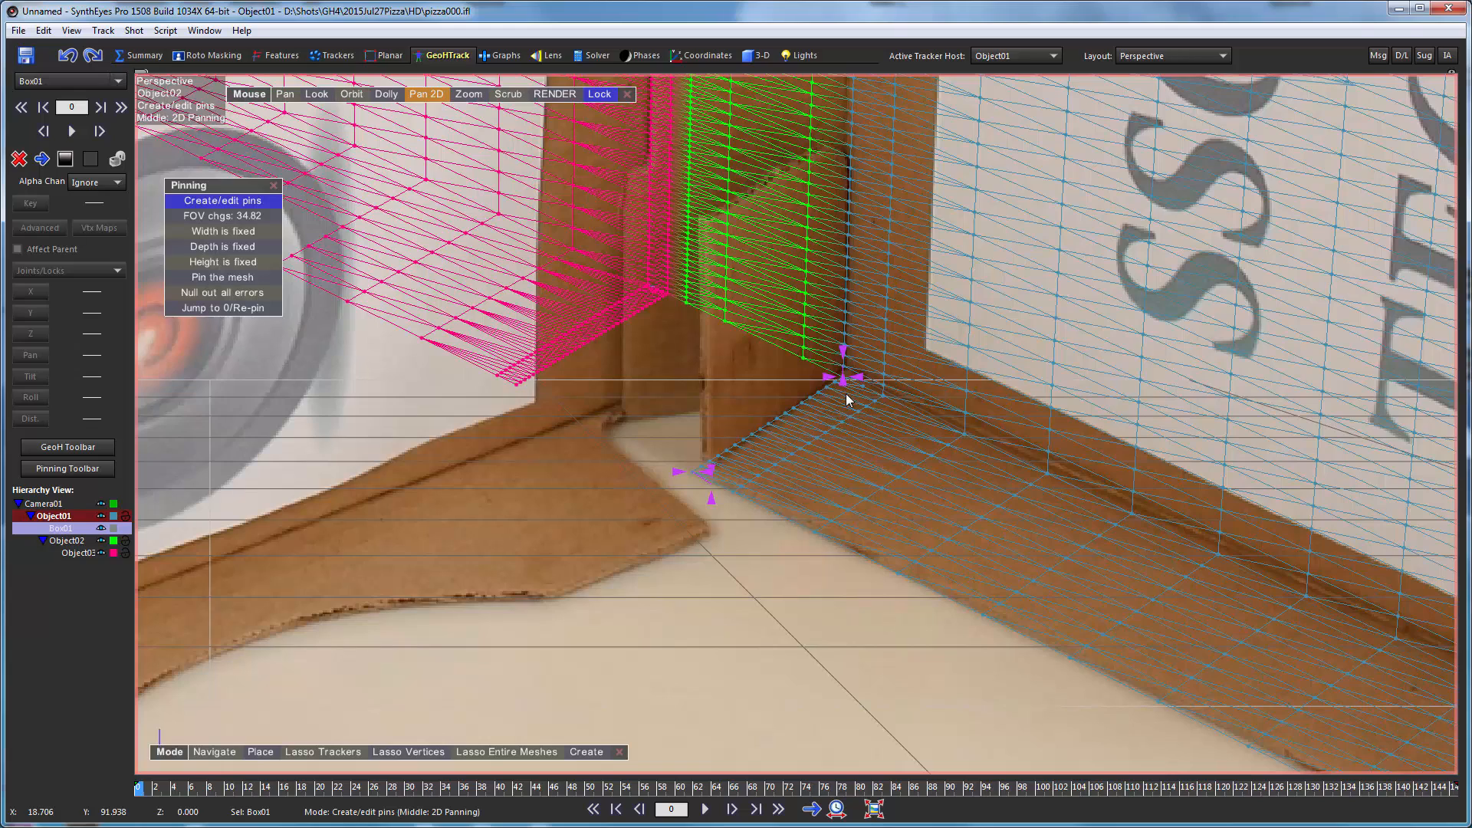
scroll(847, 385, "down", 3)
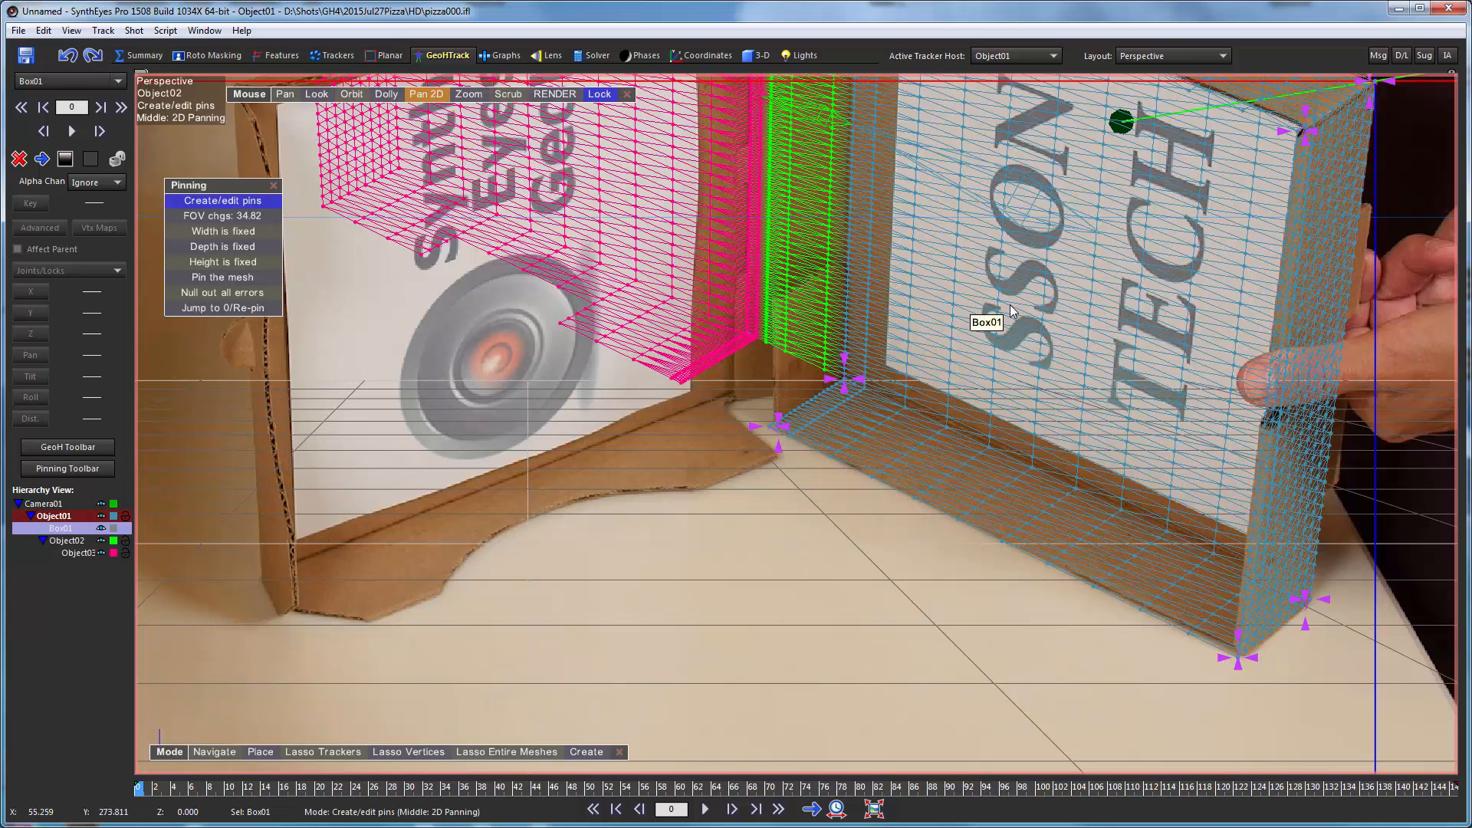
scroll(1110, 274, "down", 3)
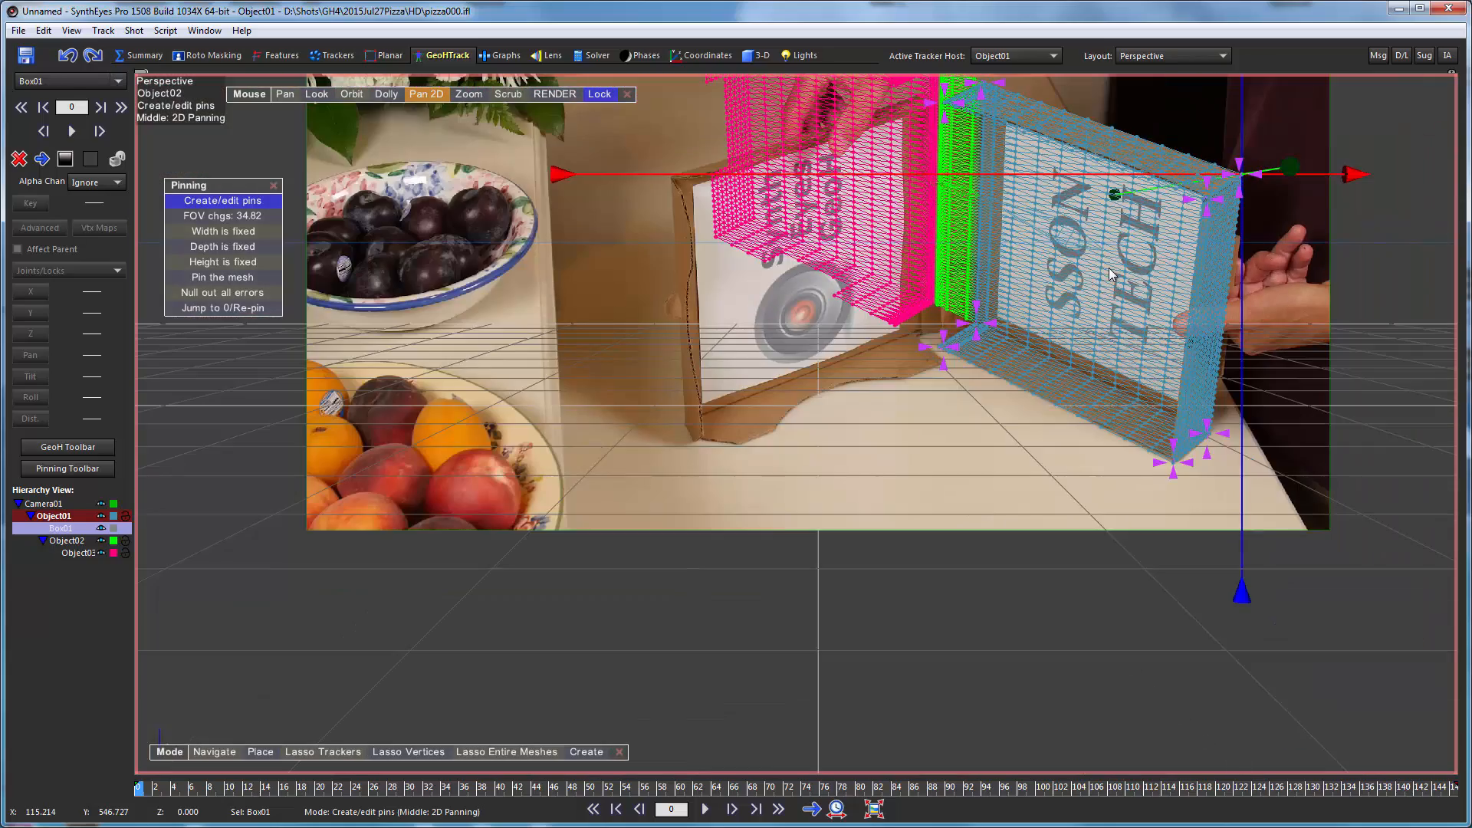
scroll(1133, 137, "up", 4)
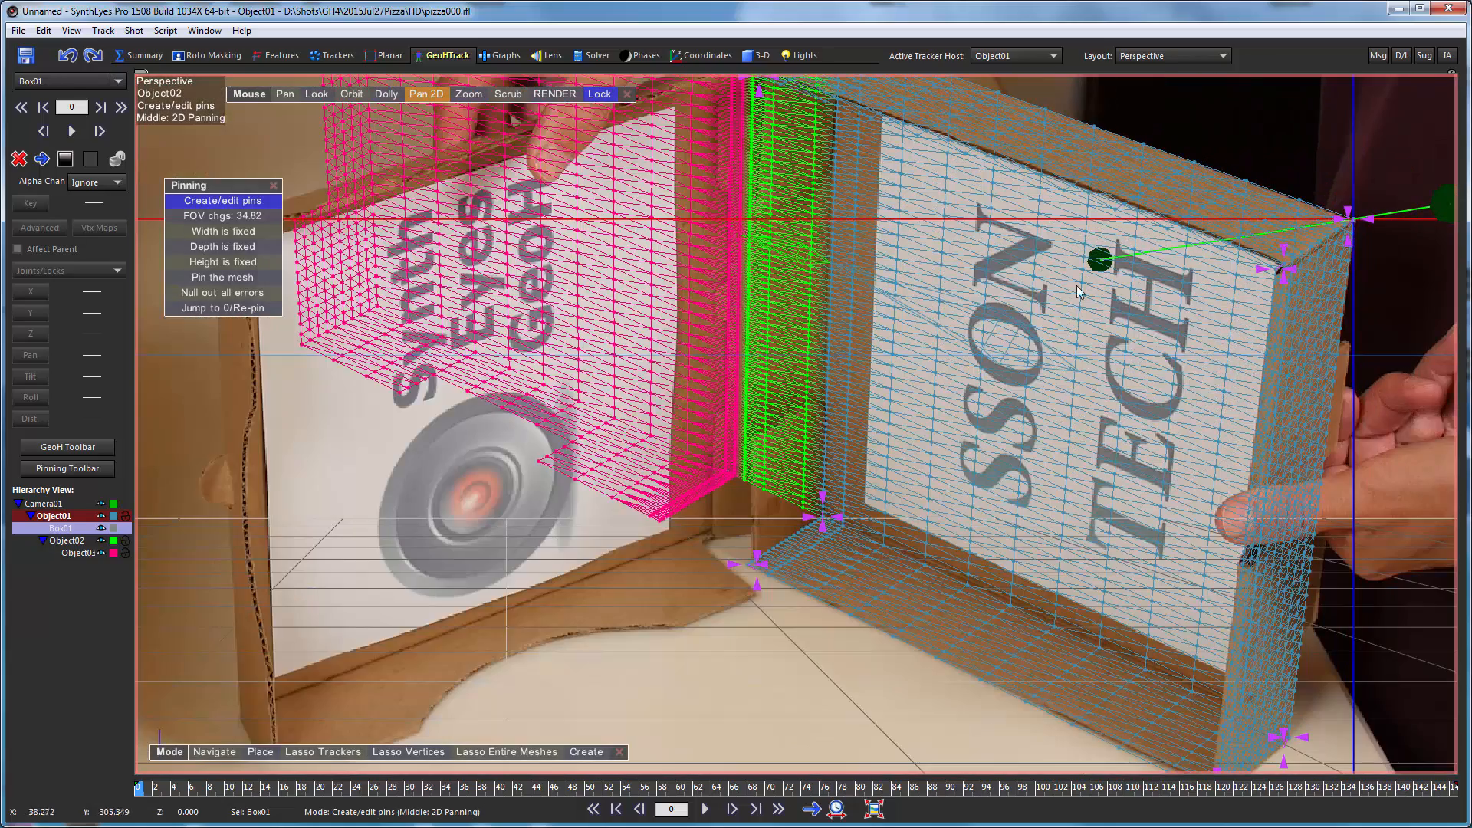
scroll(1052, 311, "down", 2)
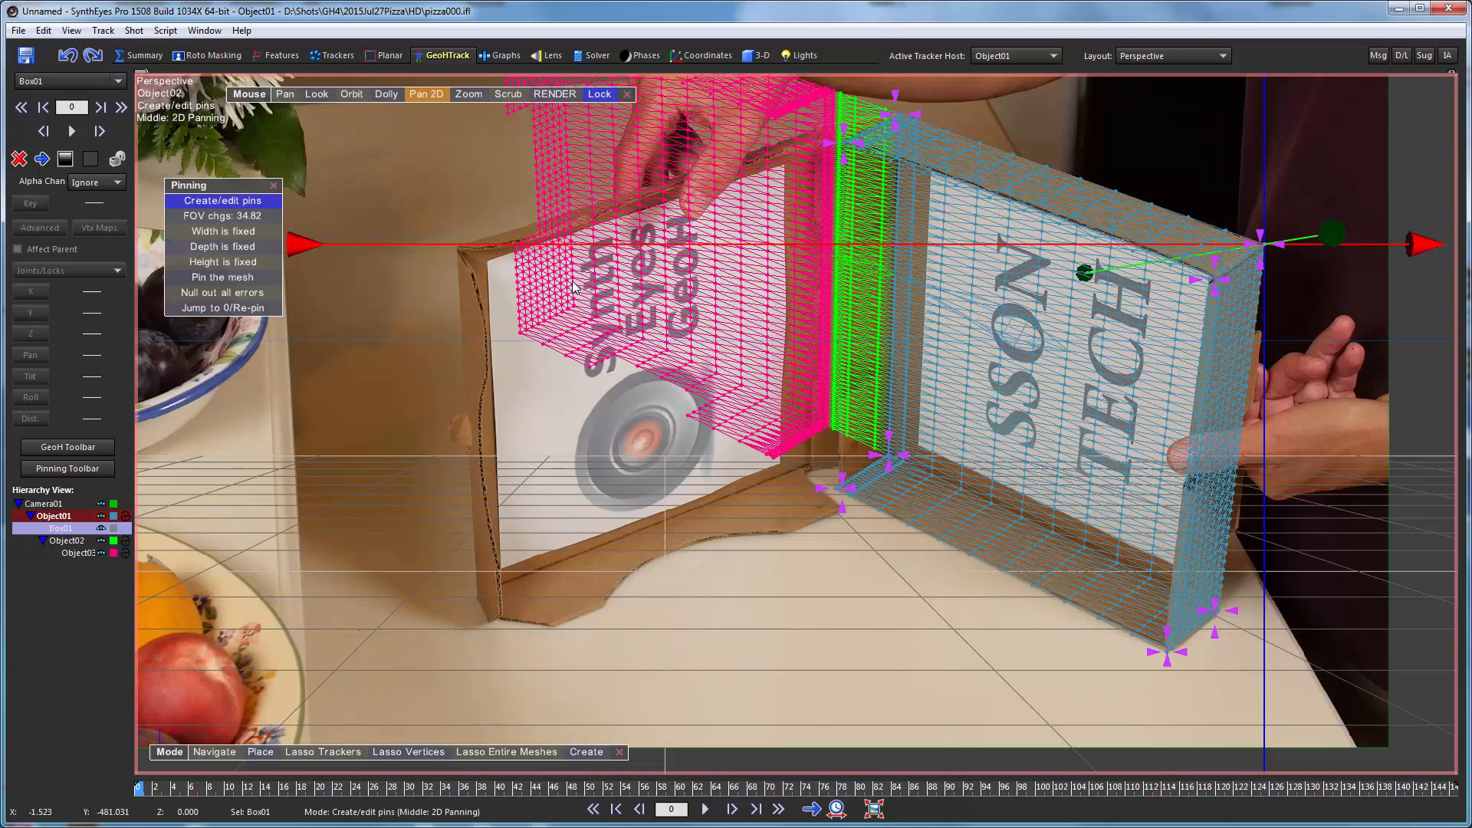
left_click(218, 292)
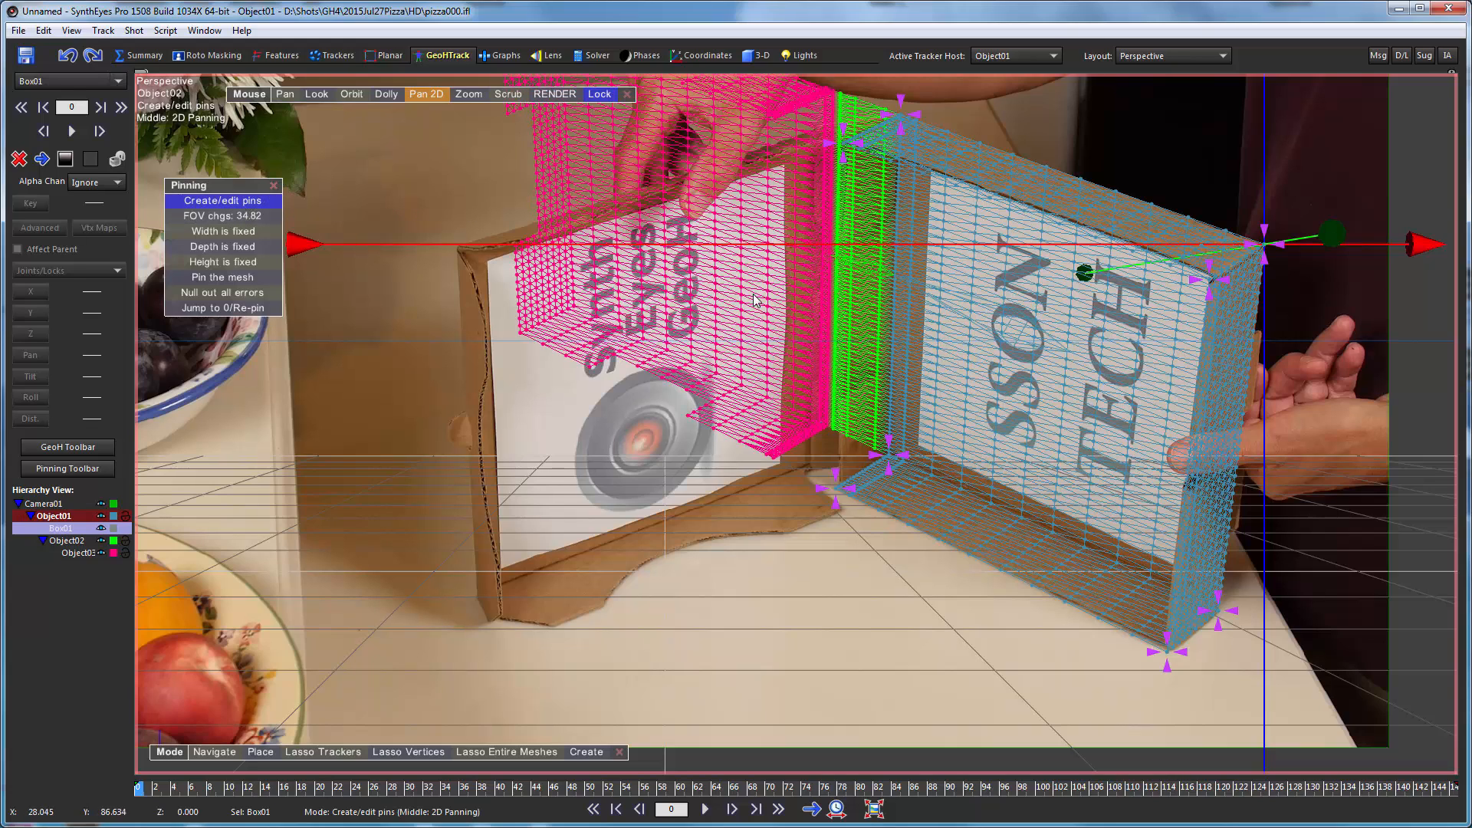
left_click(275, 186)
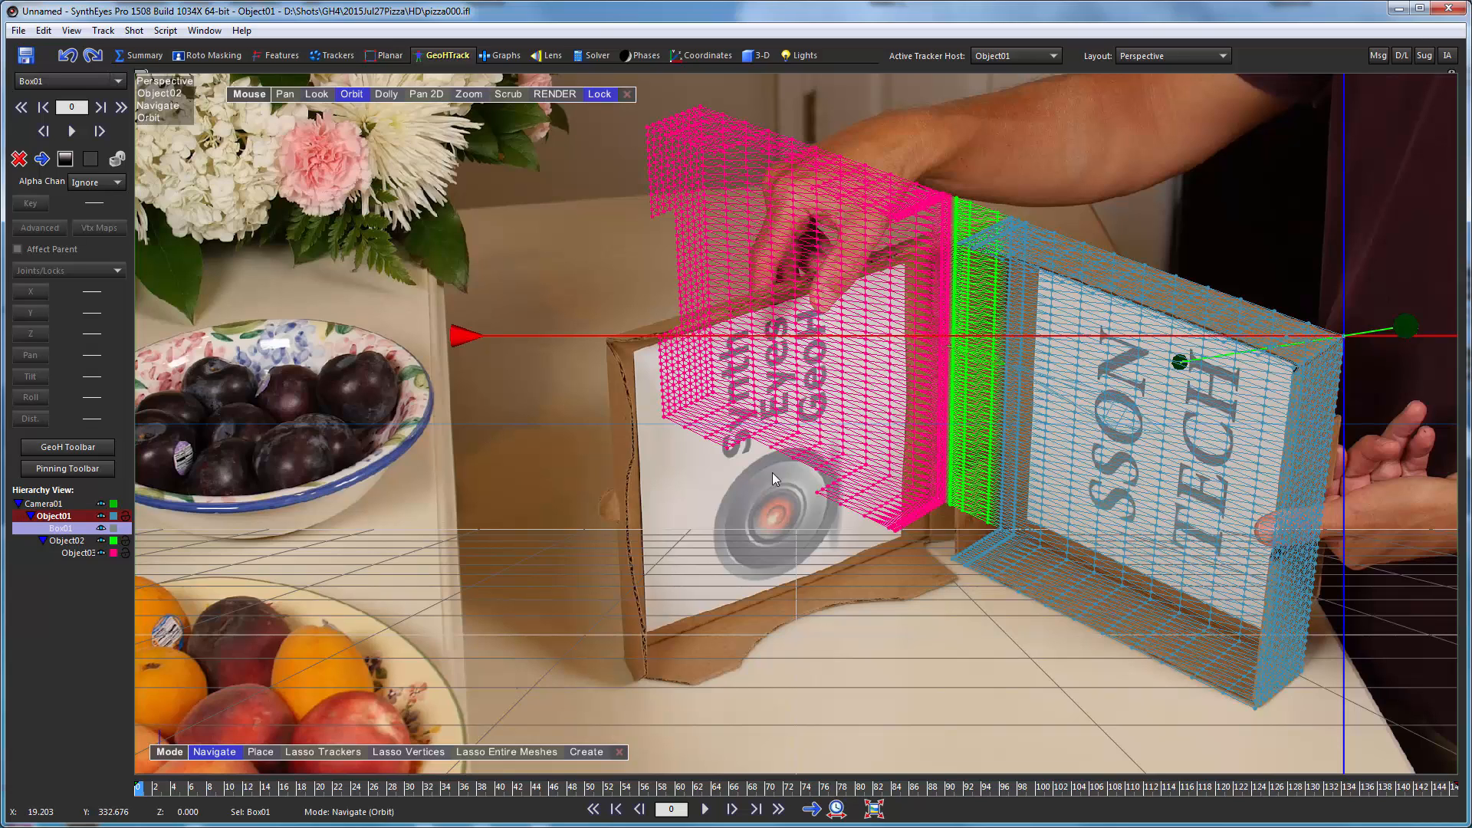
Select Object02 in the hierarchy and compare its position at frame 2 with frame 0
left_click(71, 541)
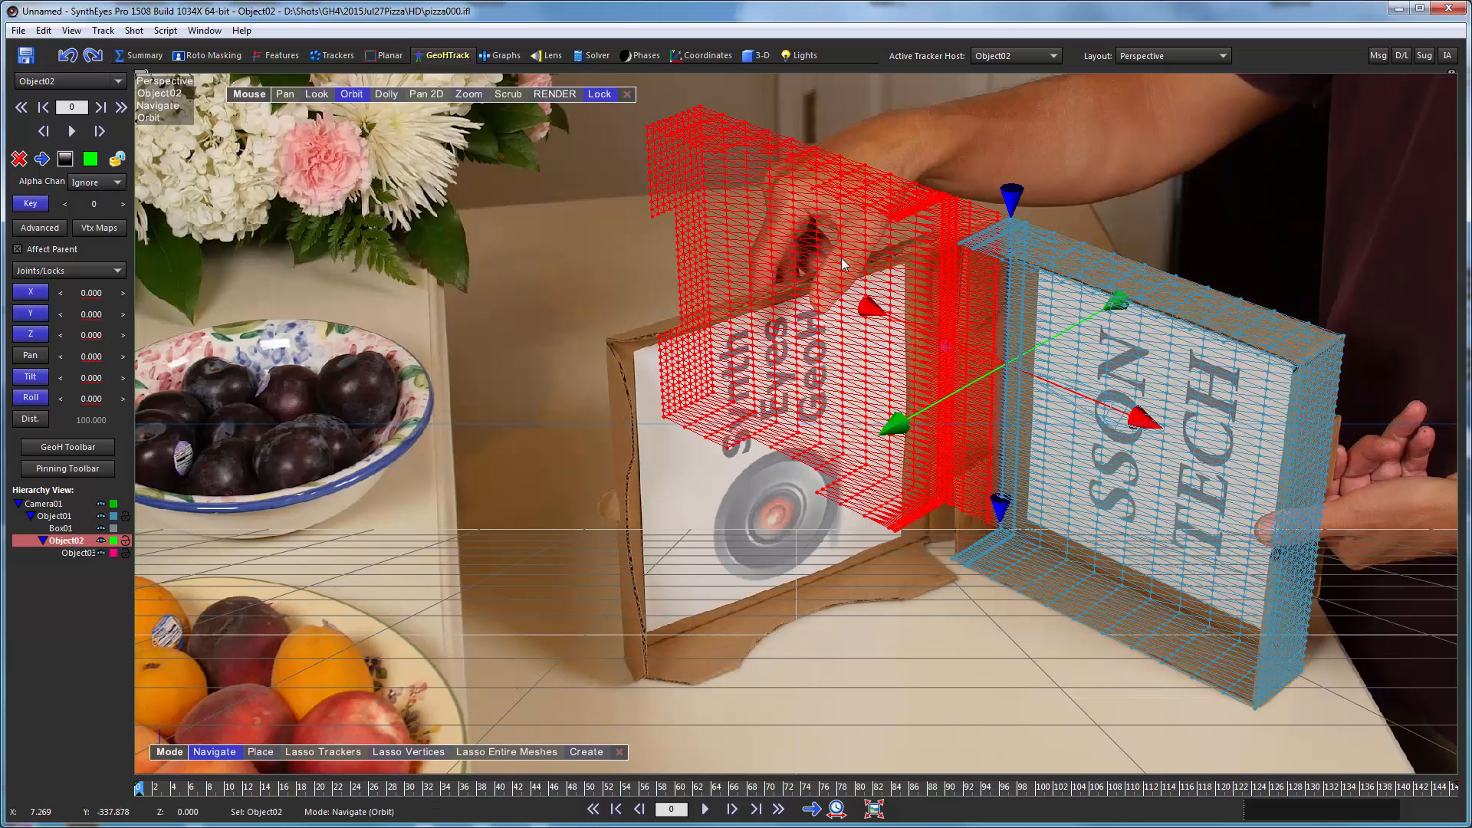
key("d")
key("d")
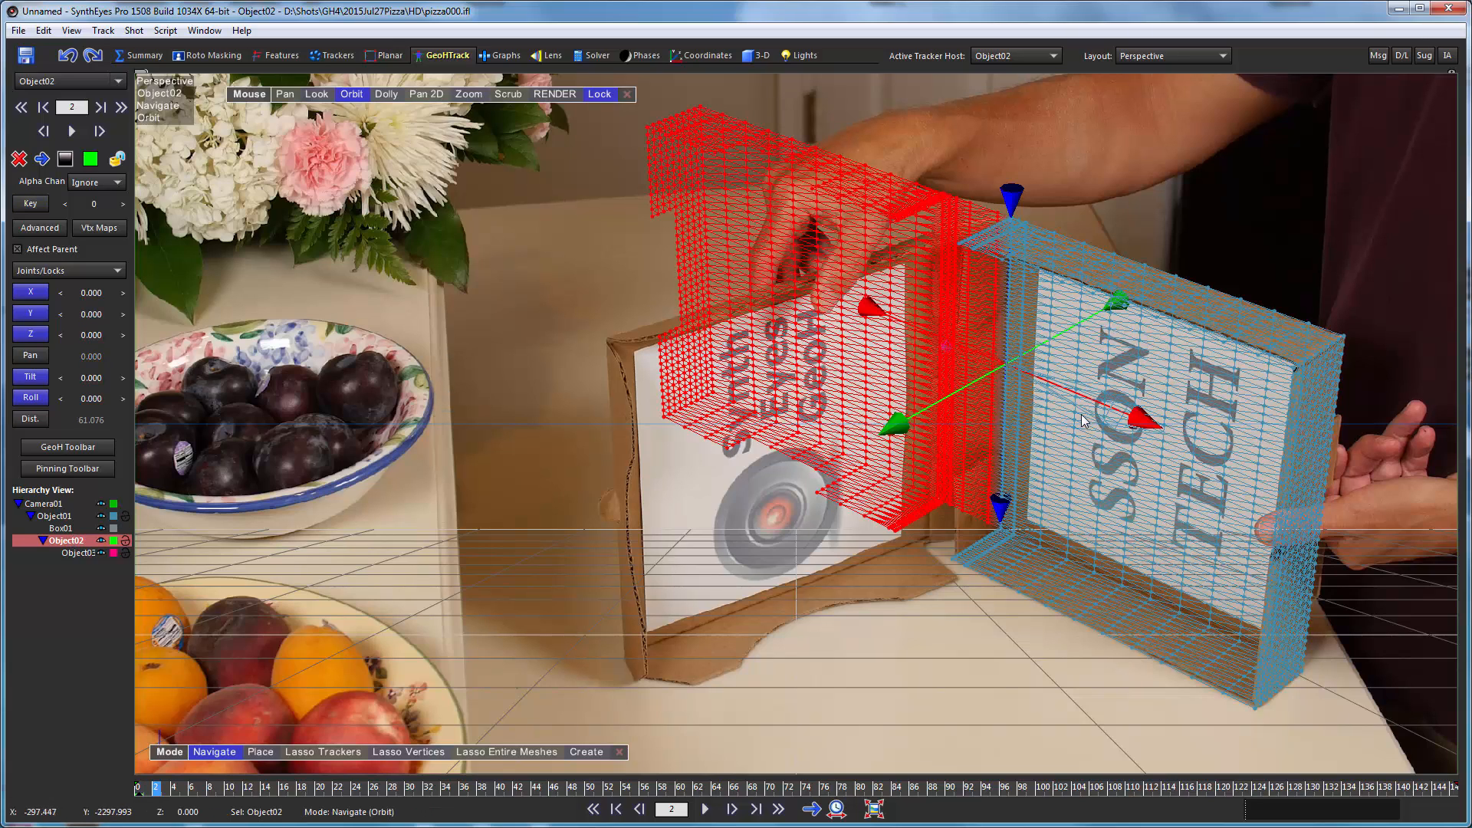
key("a")
key("a")
scroll(1083, 420, "up", 5)
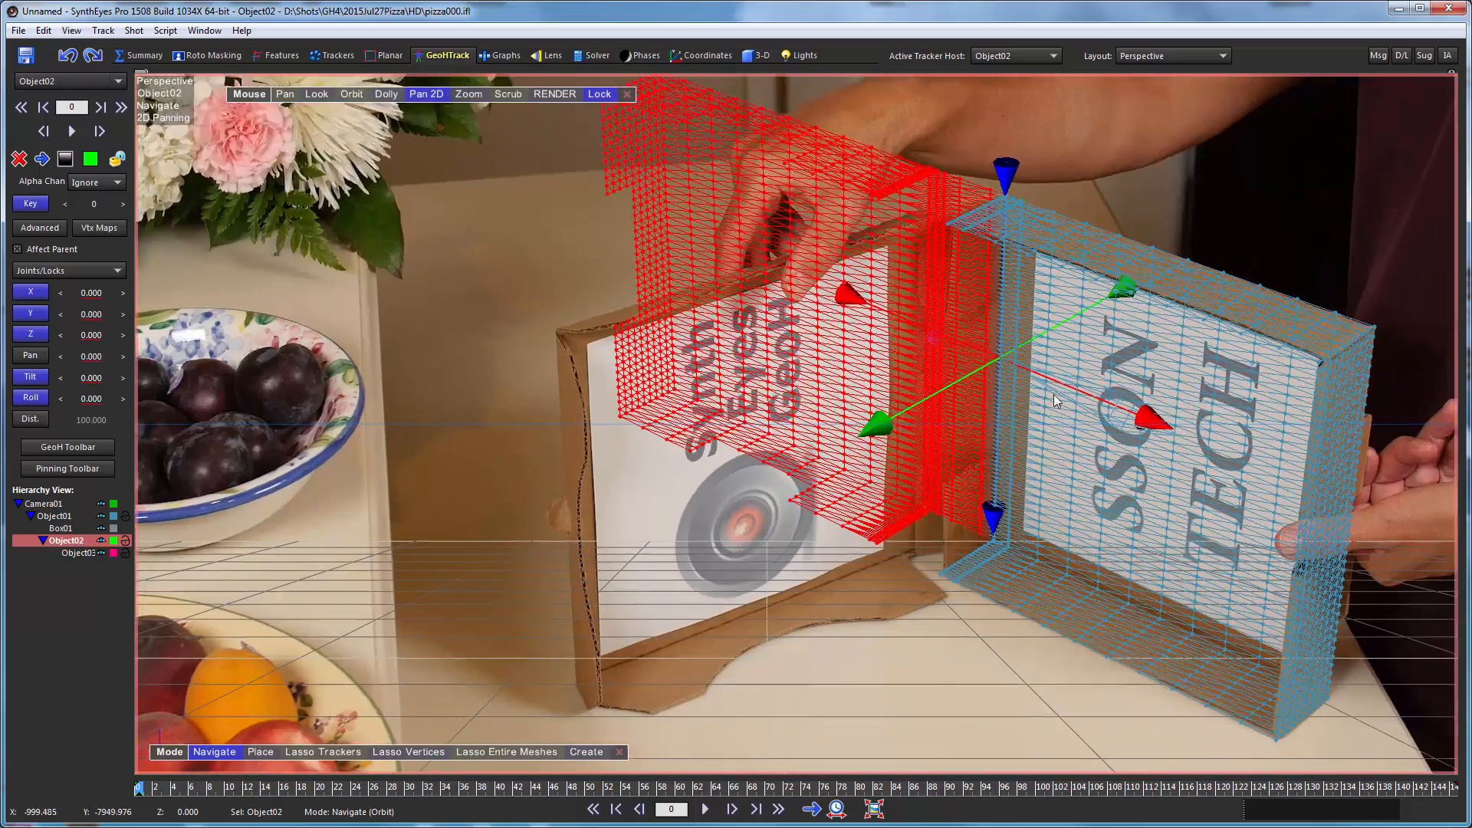
Rotate Object02 about its hinge to a Pan of -61.750 to line it up with the filmed box's spine
left_click_drag(949, 282, 935, 454)
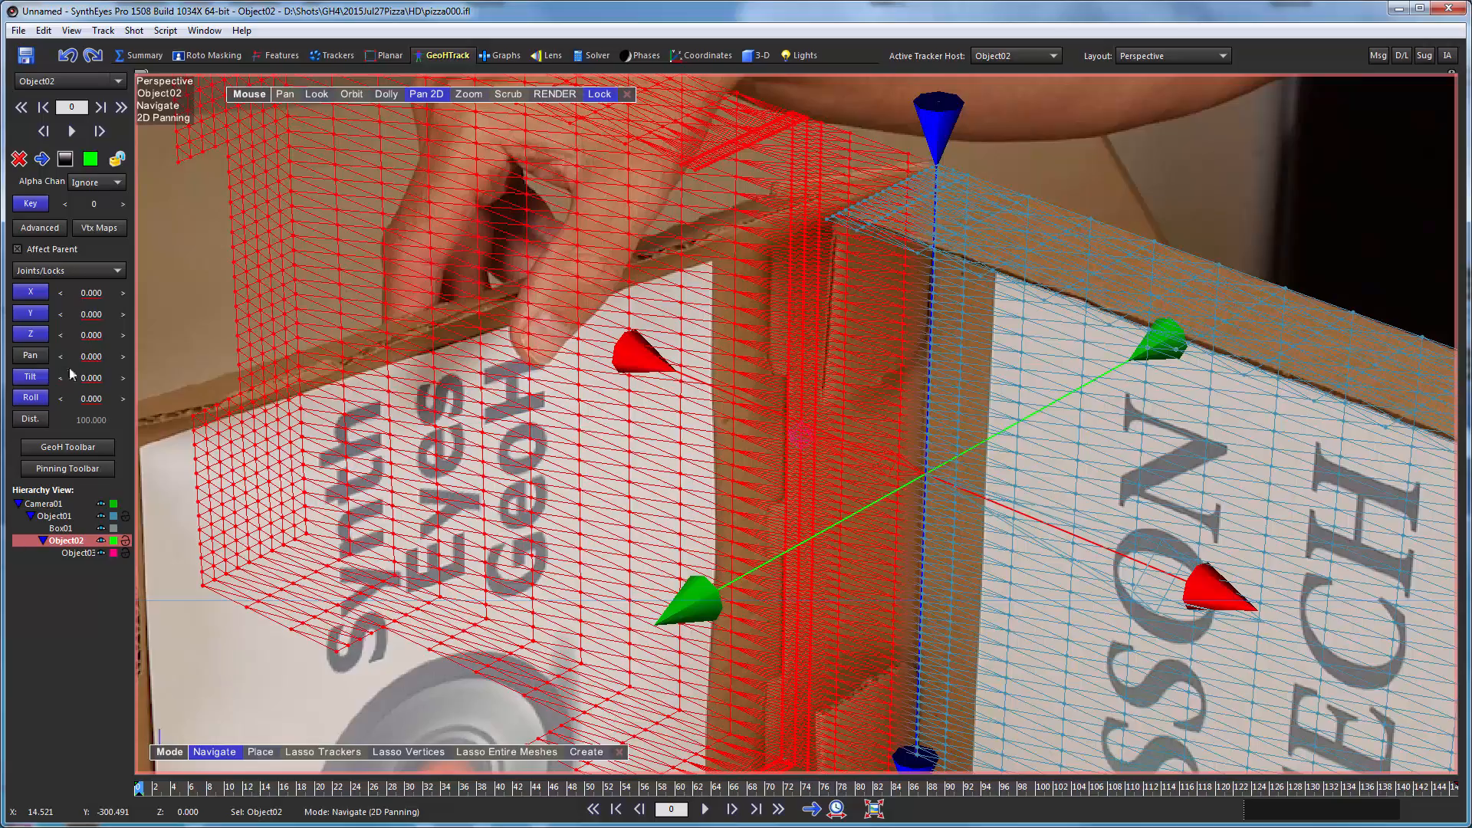
left_click_drag(90, 363, 46, 363)
left_click_drag(1388, 455, 1348, 446)
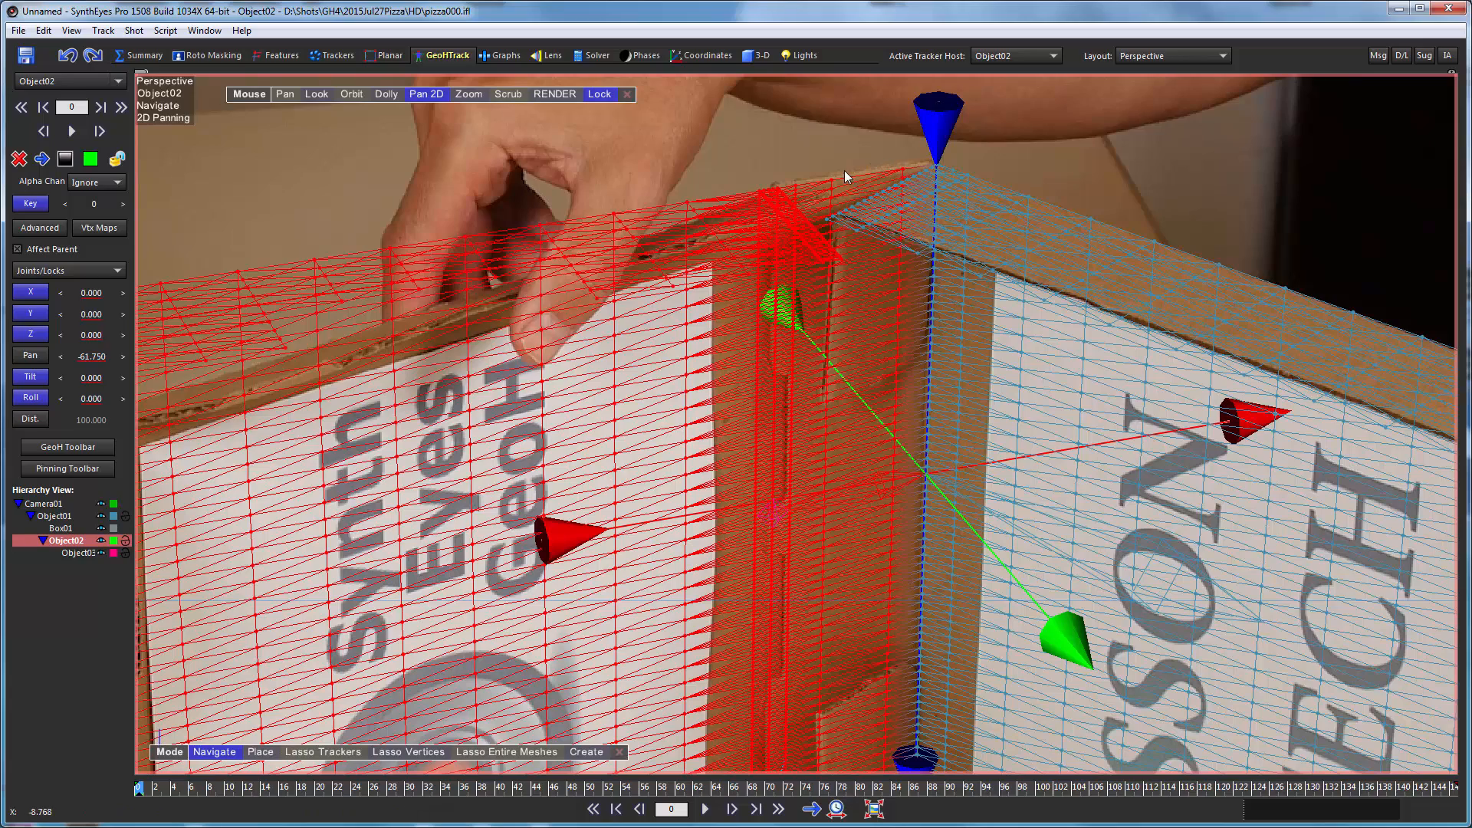
scroll(862, 136, "up", 5)
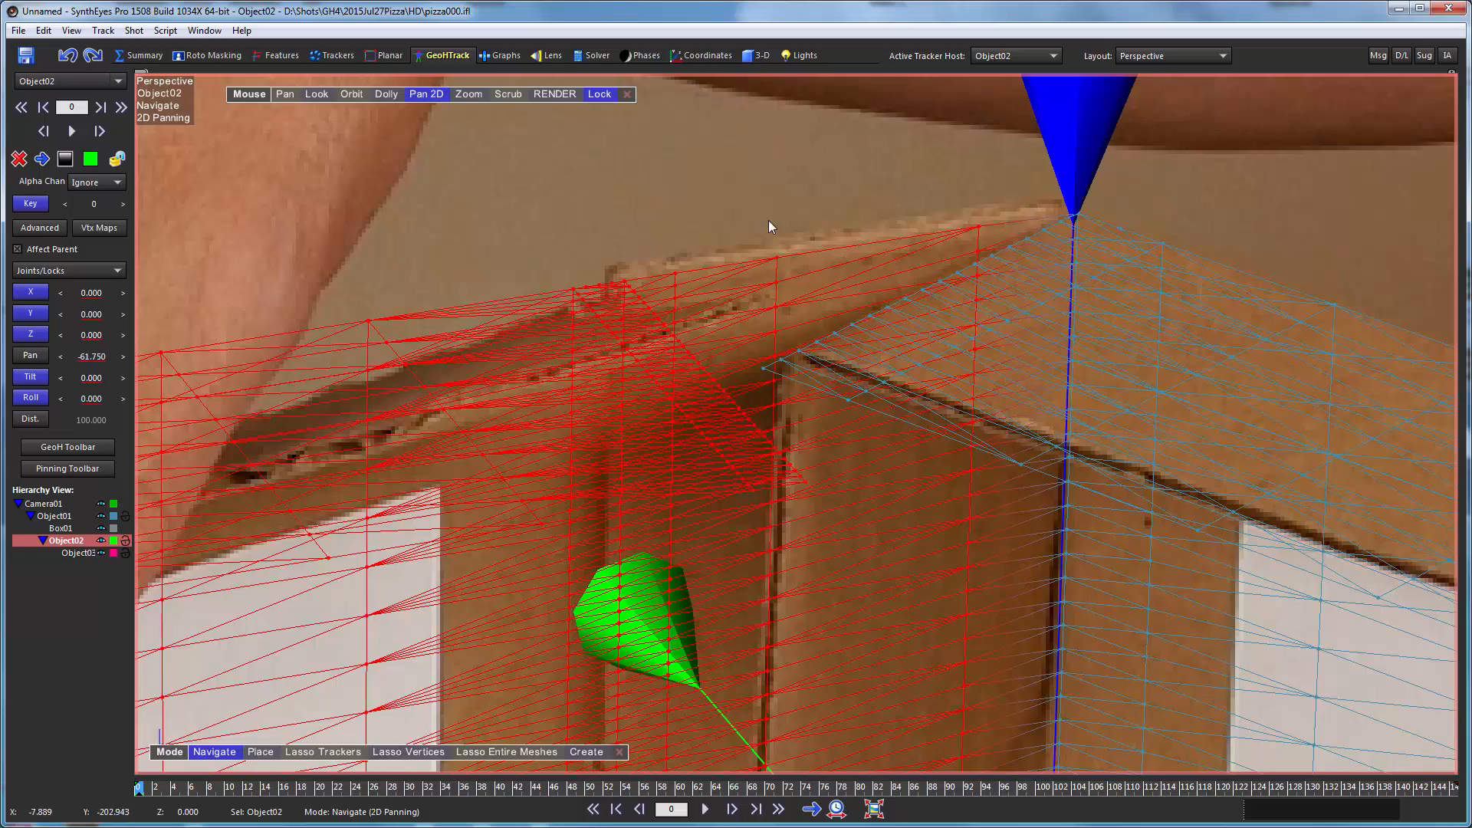
Examine how closely Object02's mesh lines up with the filmed box at the upper and lower hinge corners and along the spine
scroll(770, 225, "down", 10)
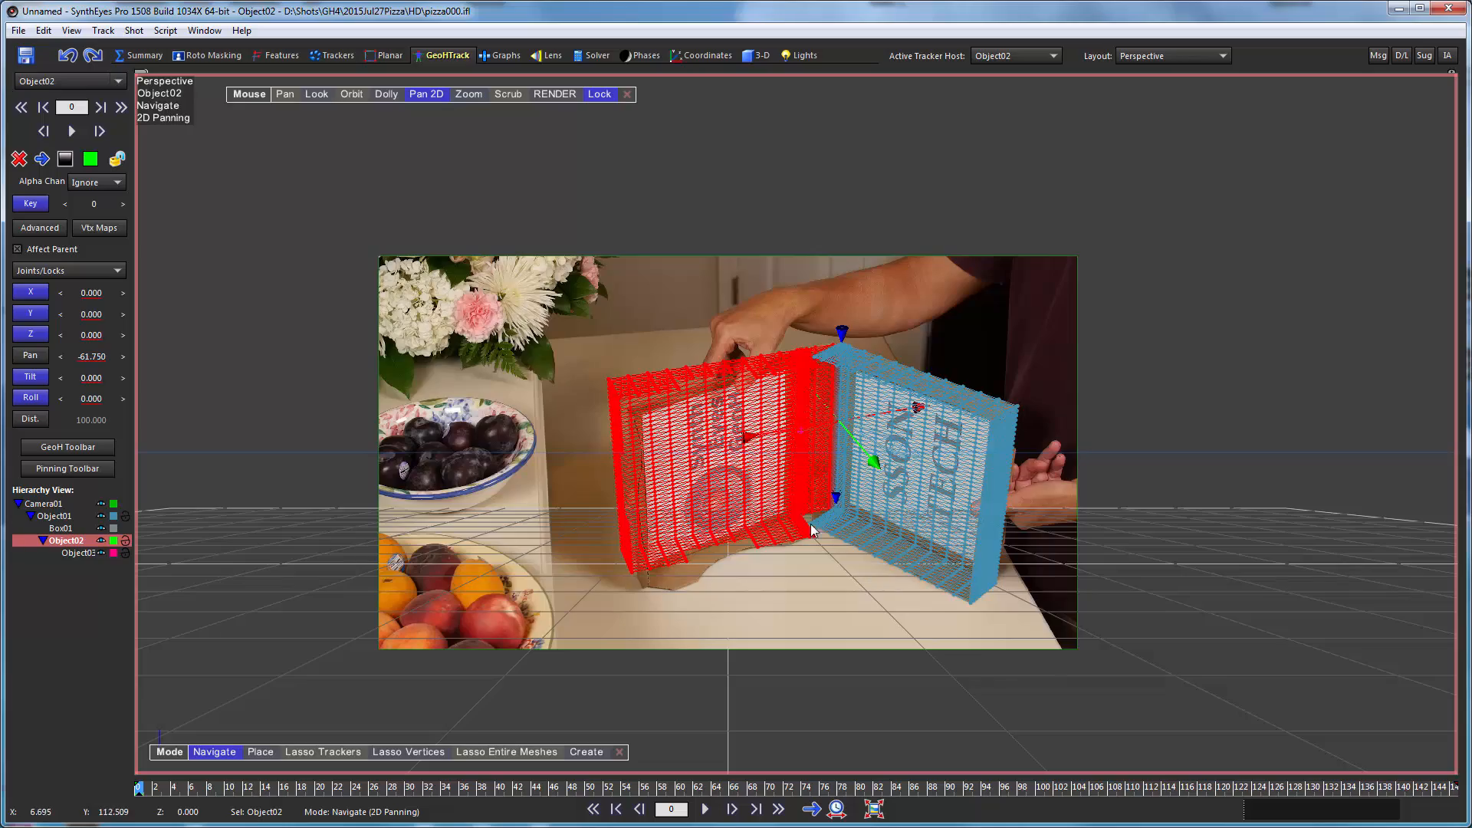
scroll(812, 529, "up", 10)
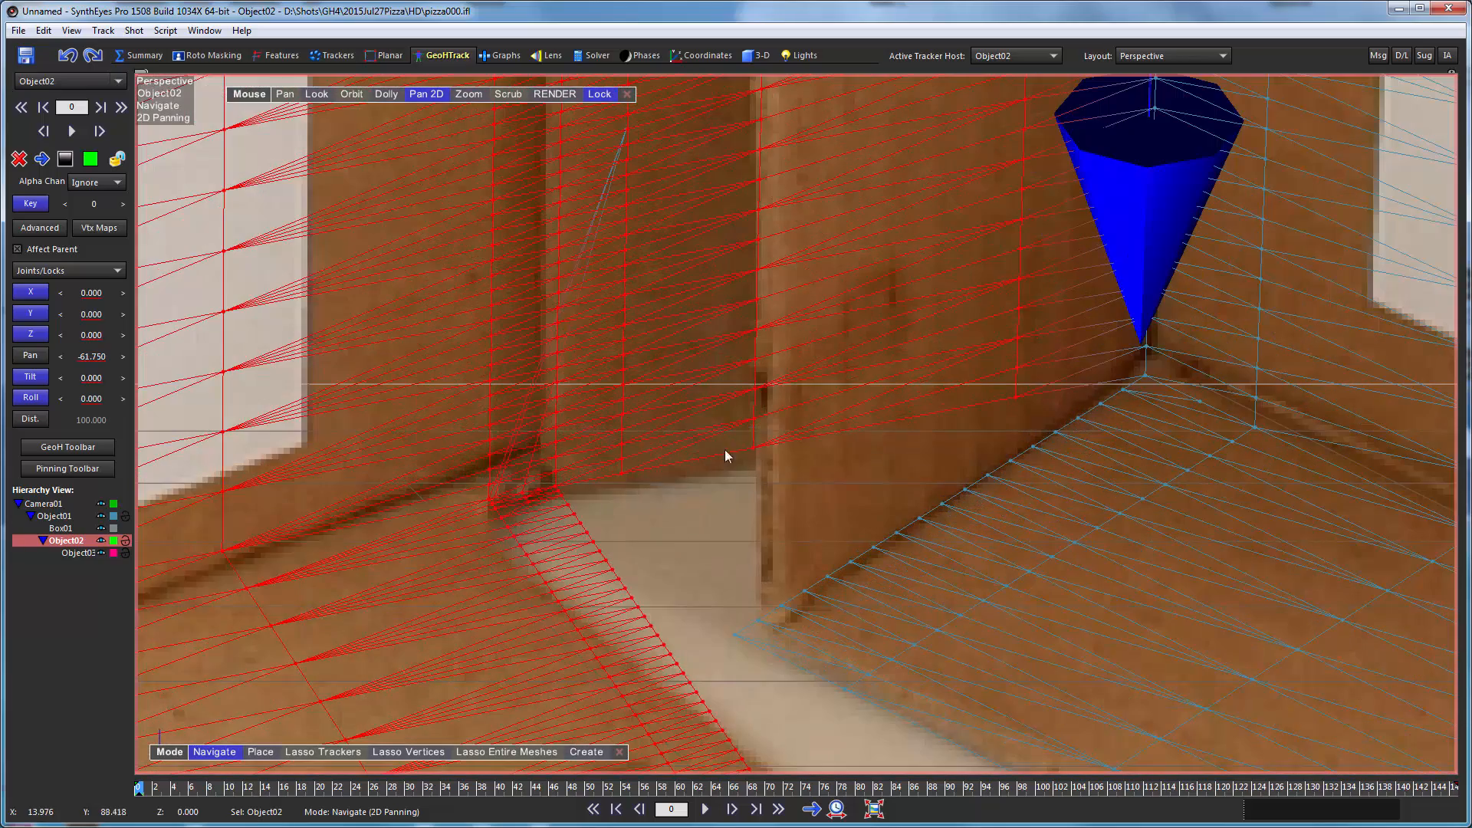
scroll(559, 479, "down", 10)
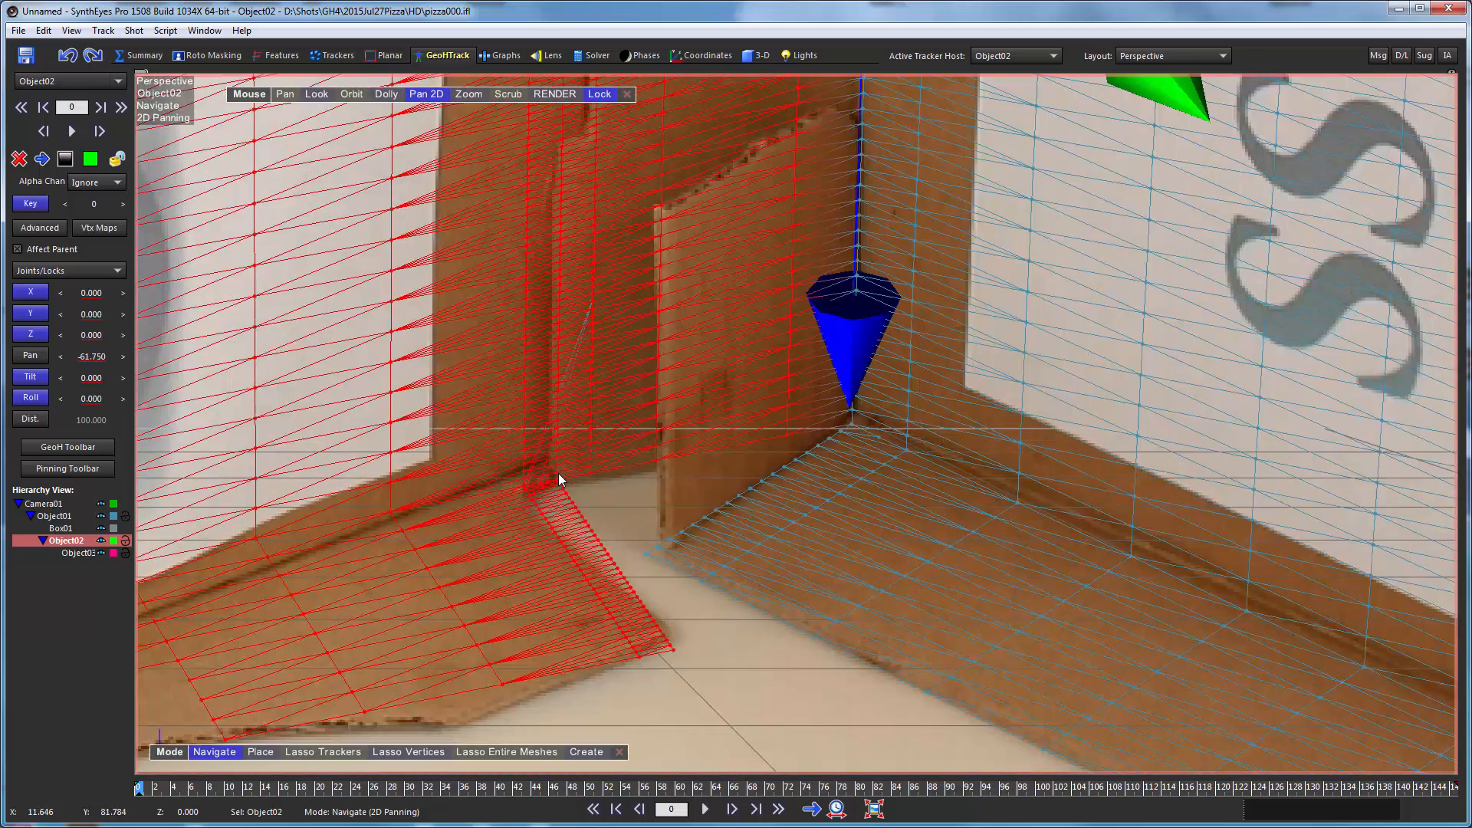
scroll(578, 456, "up", 3)
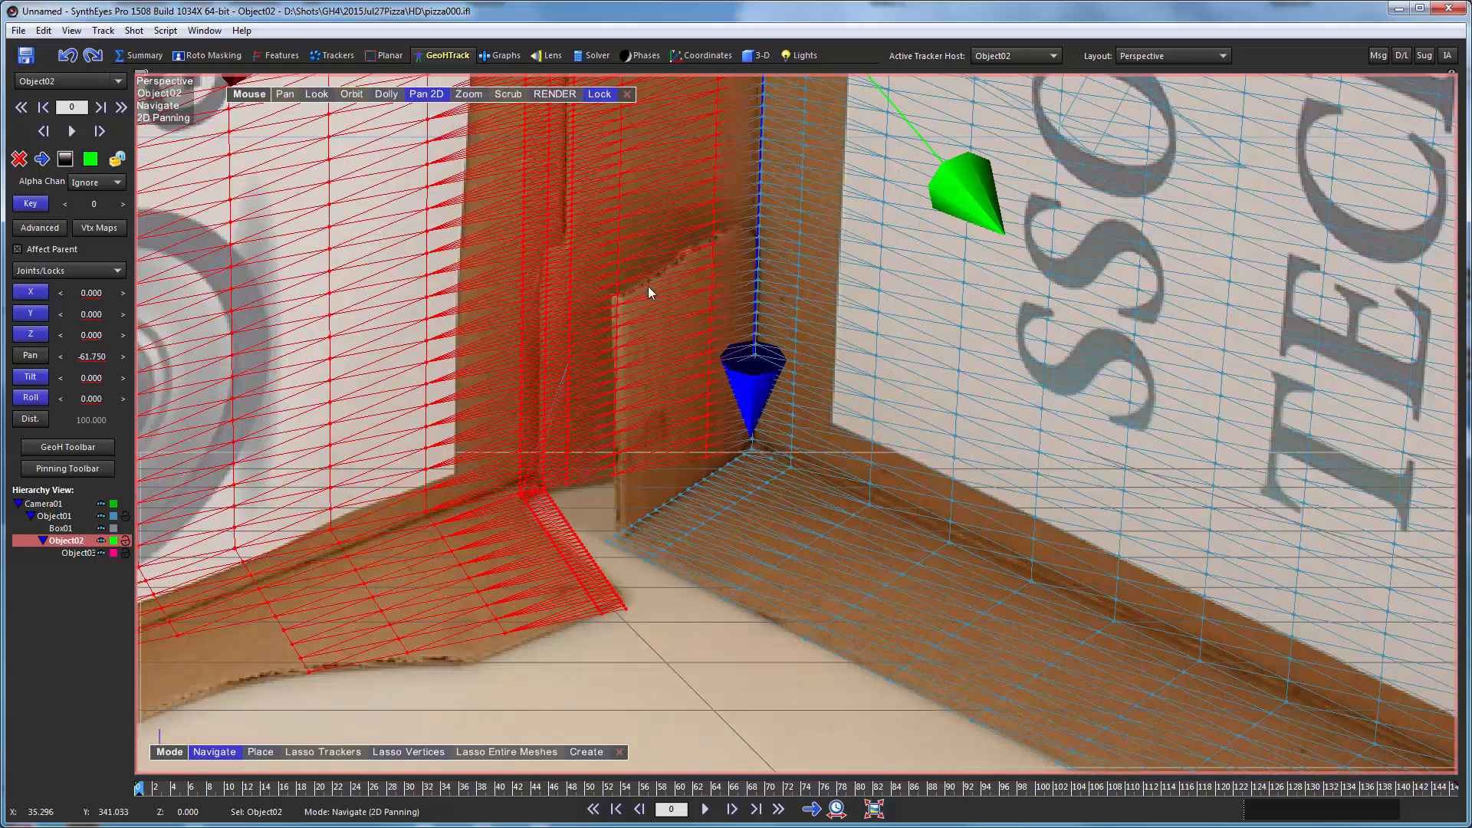
scroll(650, 293, "up", 5)
scroll(650, 296, "down", 3)
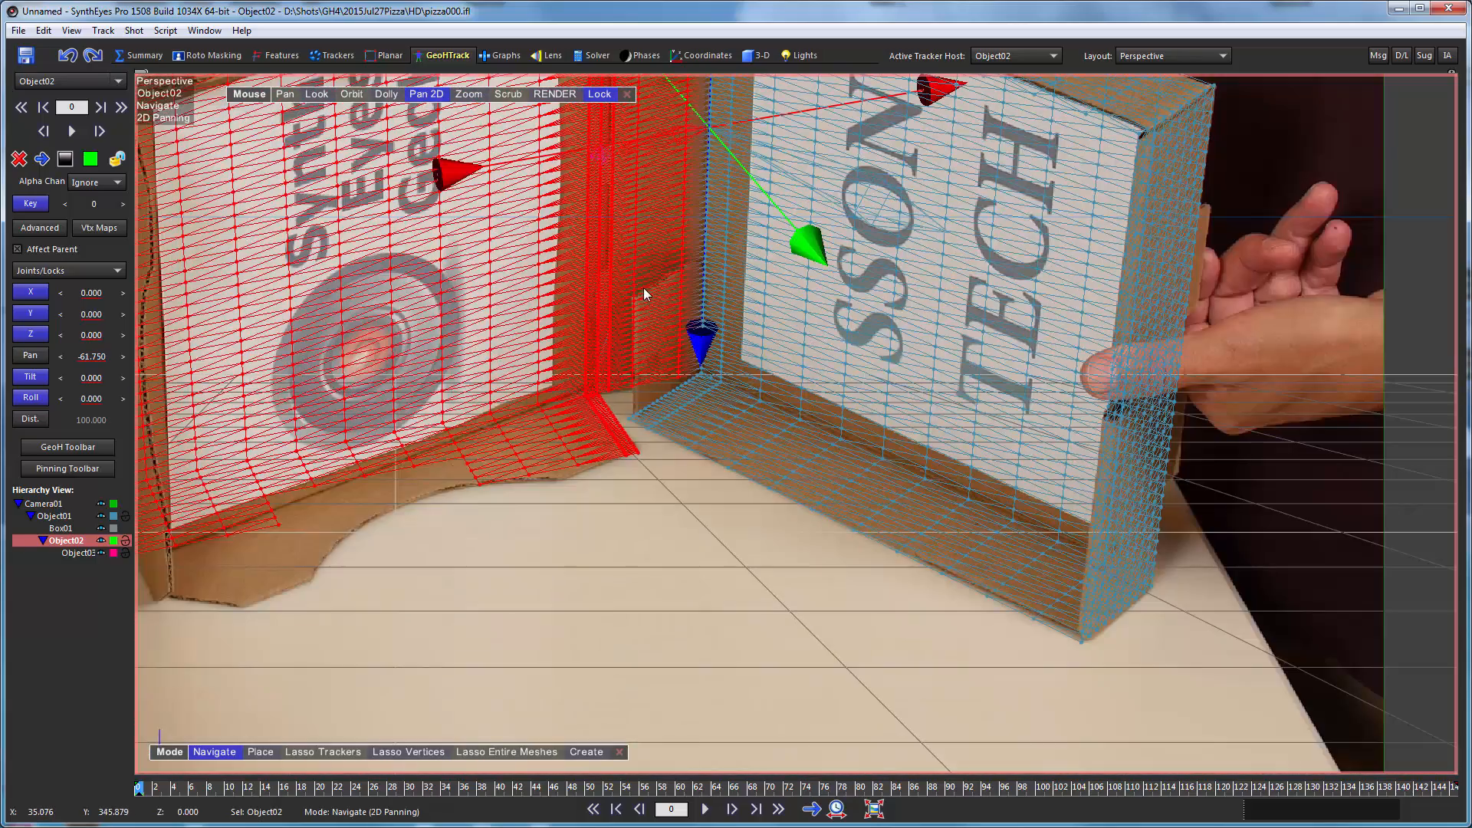
scroll(644, 294, "down", 3)
scroll(634, 279, "up", 5)
middle_click_drag(611, 206, 1004, 360)
scroll(519, 152, "down", 3)
scroll(519, 157, "down", 3)
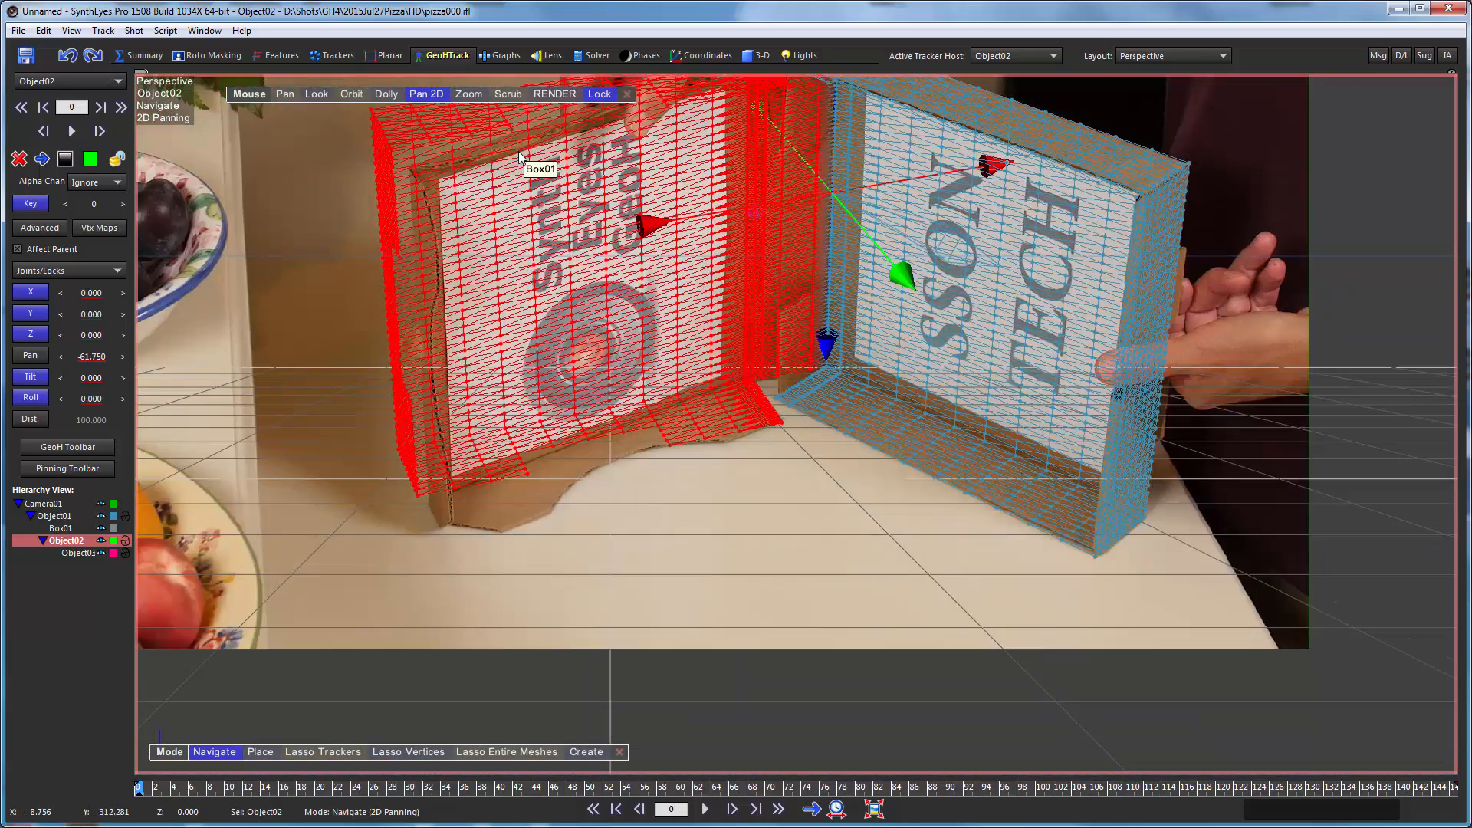
scroll(355, 230, "up", 1)
scroll(654, 322, "down", 2)
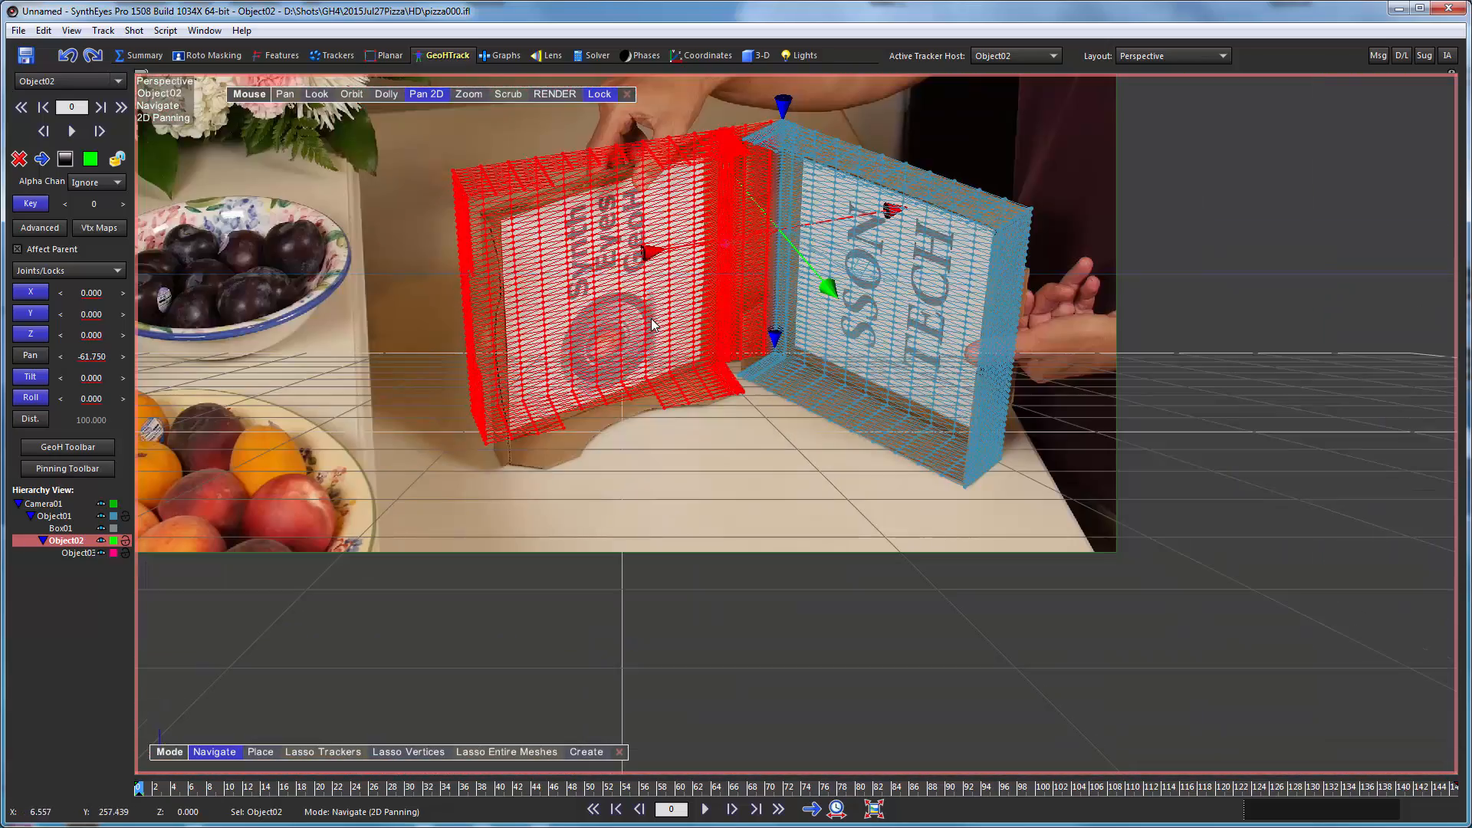
scroll(535, 206, "up", 2)
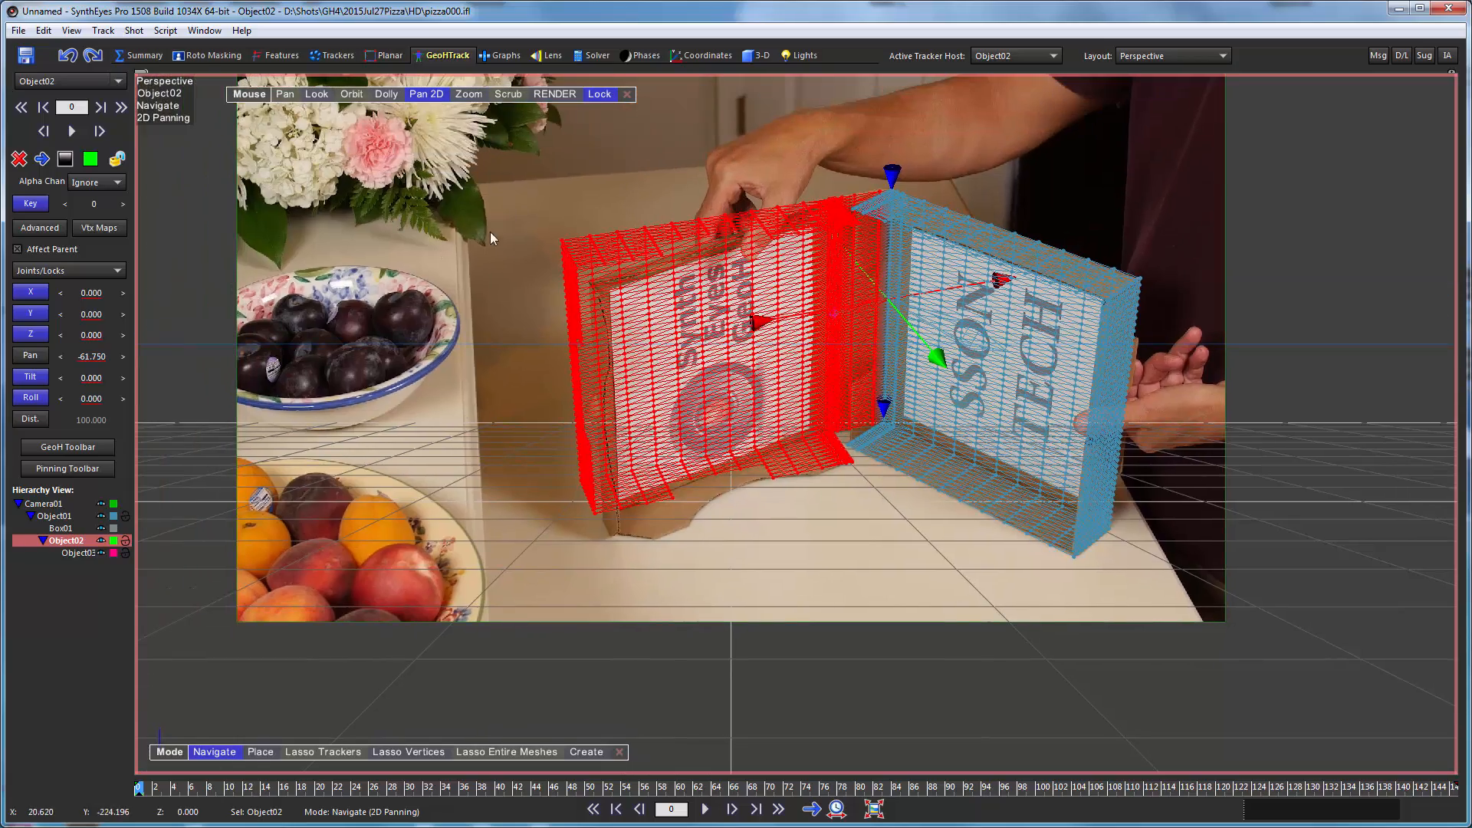
Rotate Object03 about its hinge to a Pan of -14.750 to match the filmed lid, and check the fit around its edges
scroll(577, 273, "up", 3)
scroll(388, 475, "up", 2)
left_click(69, 553)
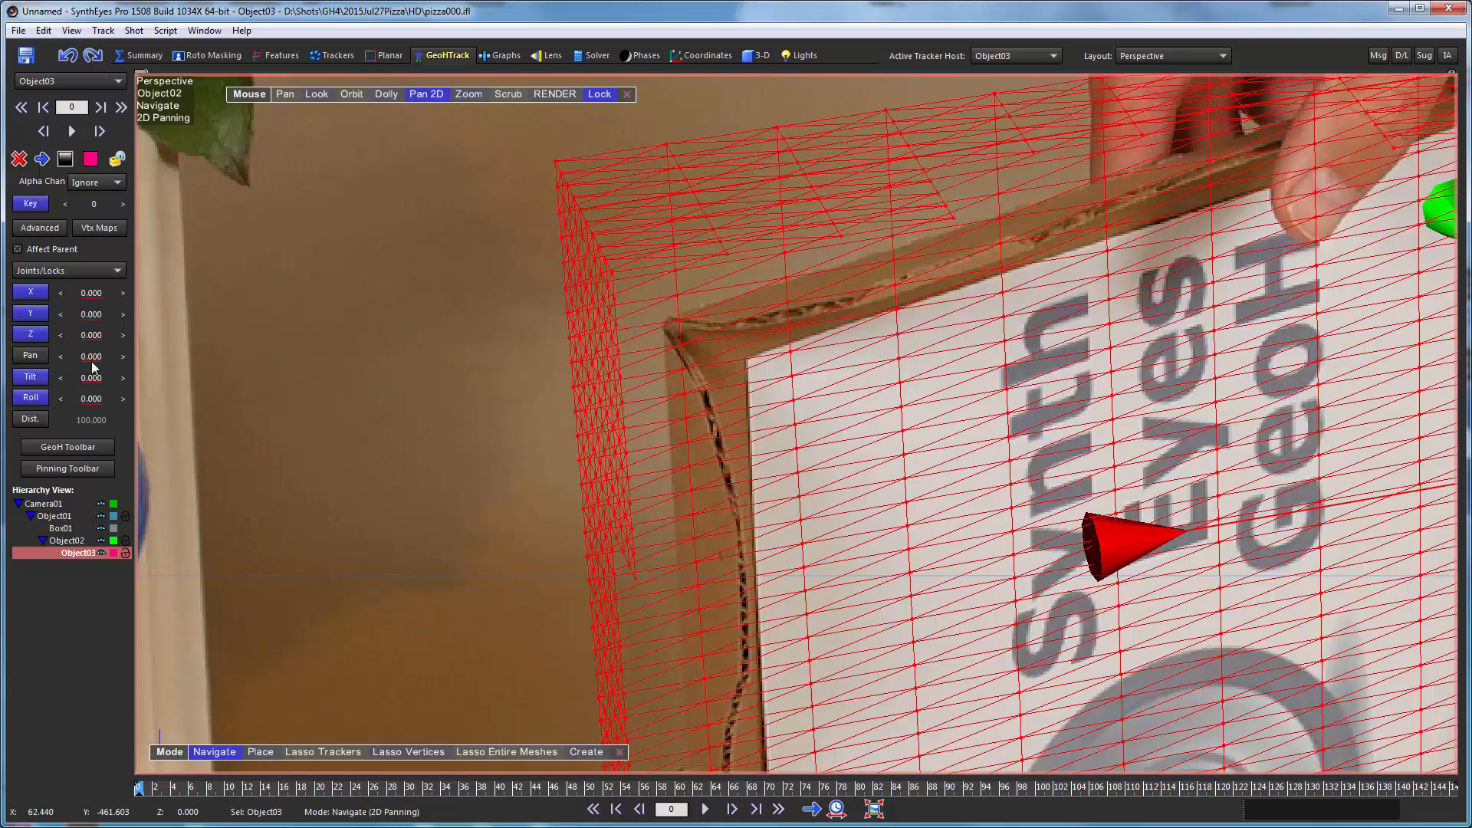
left_click_drag(91, 359, 11, 351)
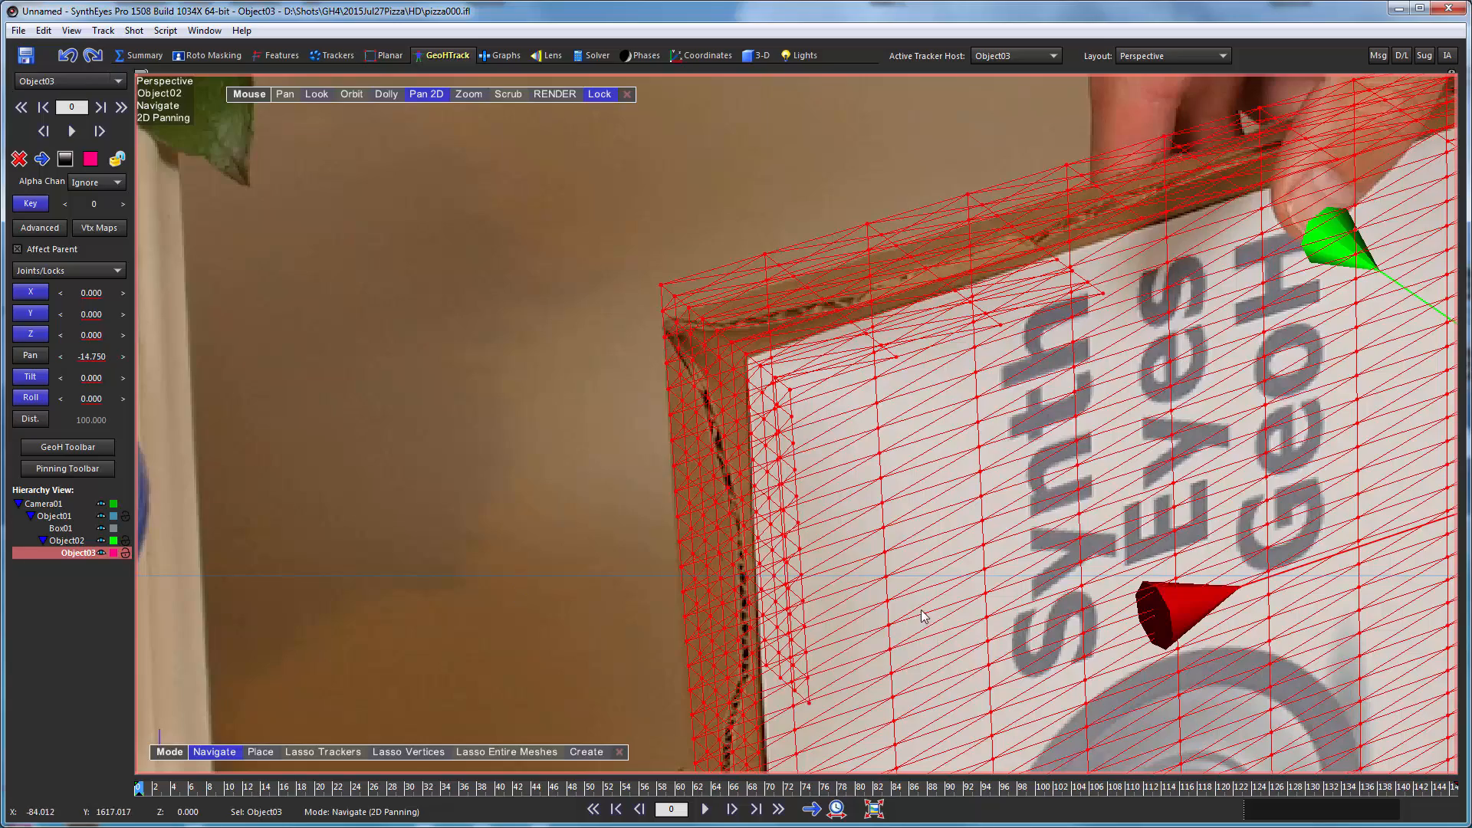
scroll(924, 617, "down", 5)
left_click_drag(966, 701, 673, 499)
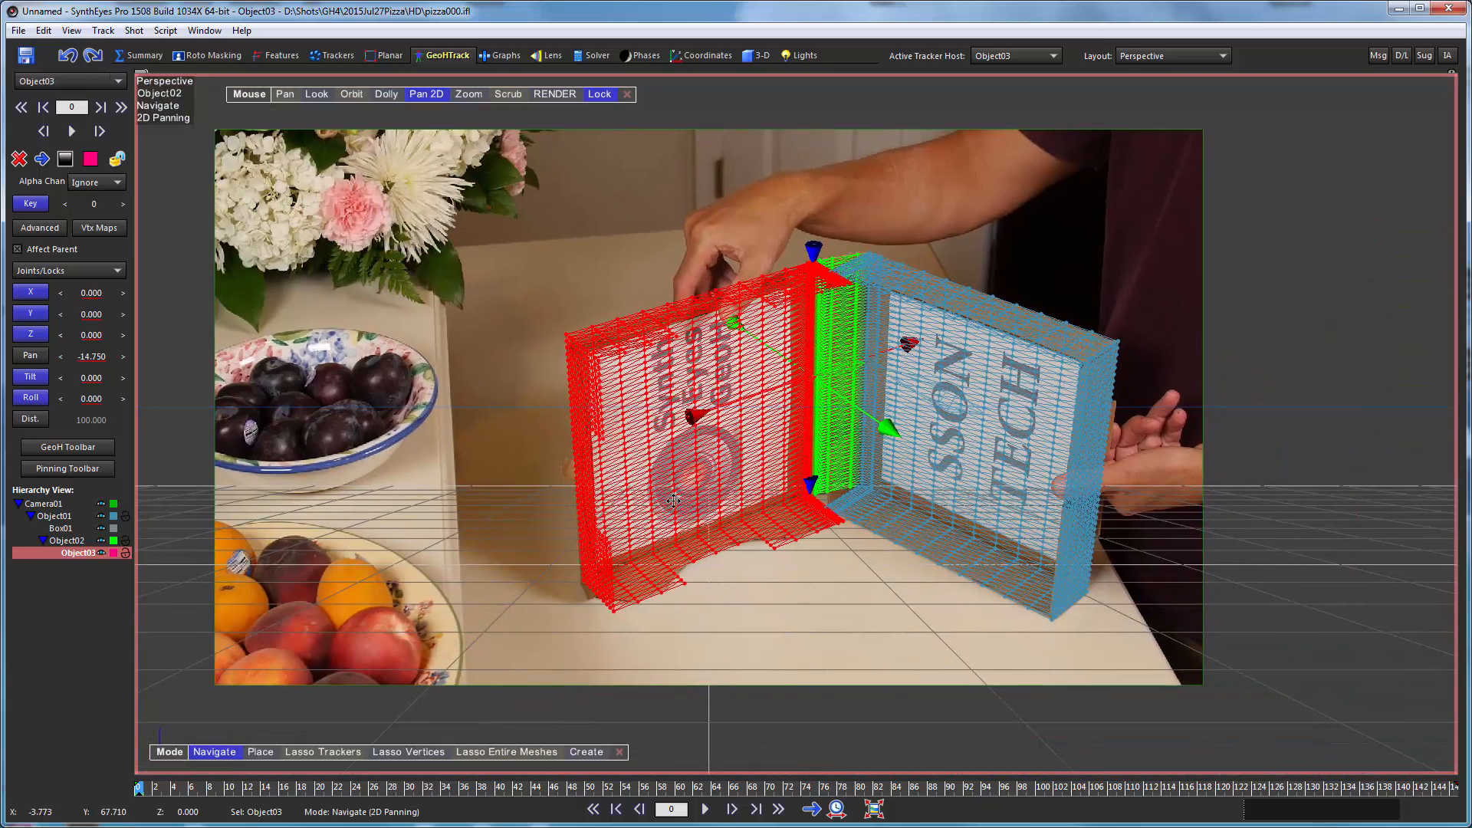
scroll(959, 691, "up", 5)
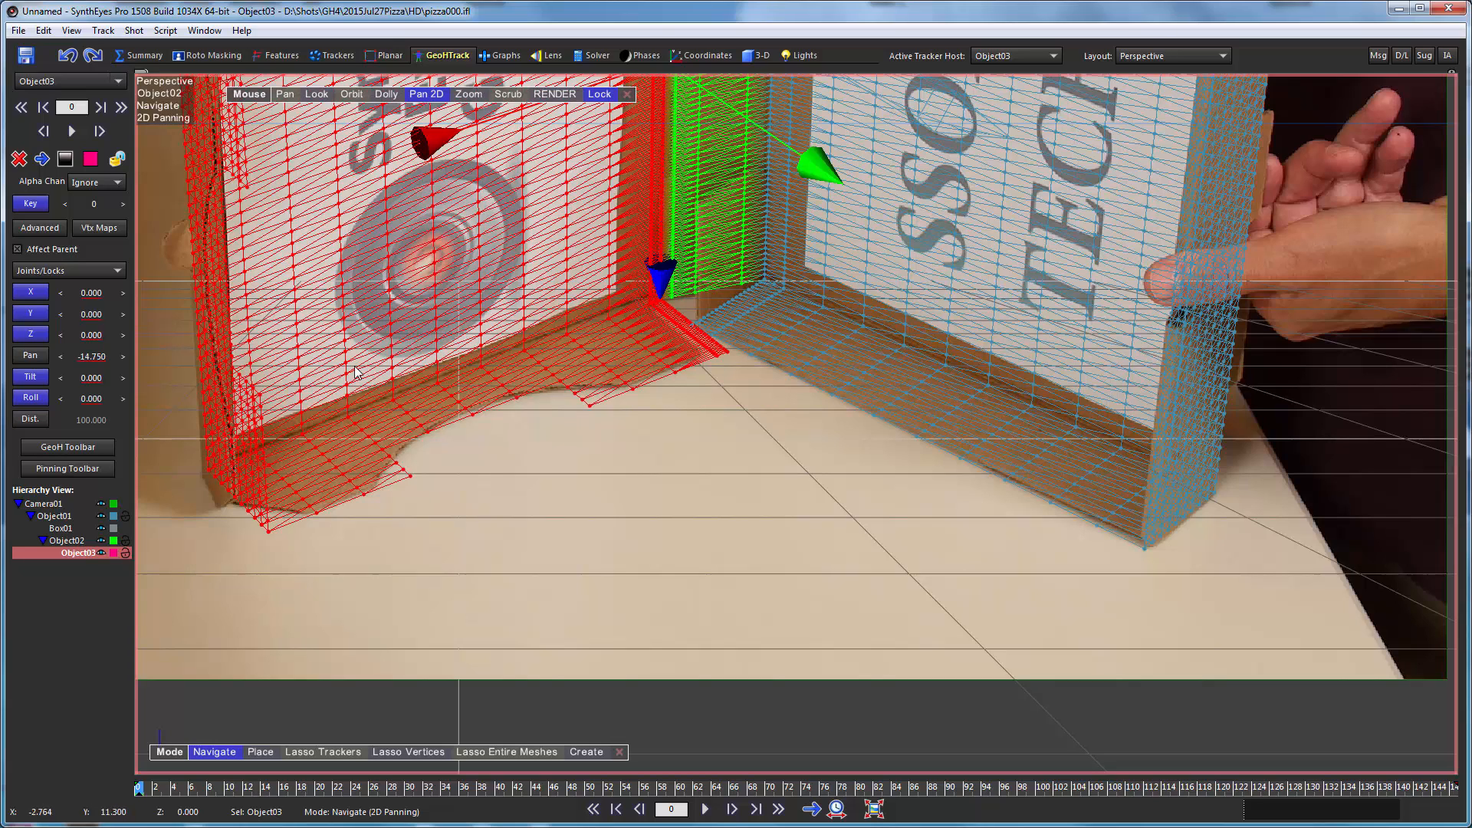
middle_click_drag(495, 476, 572, 714)
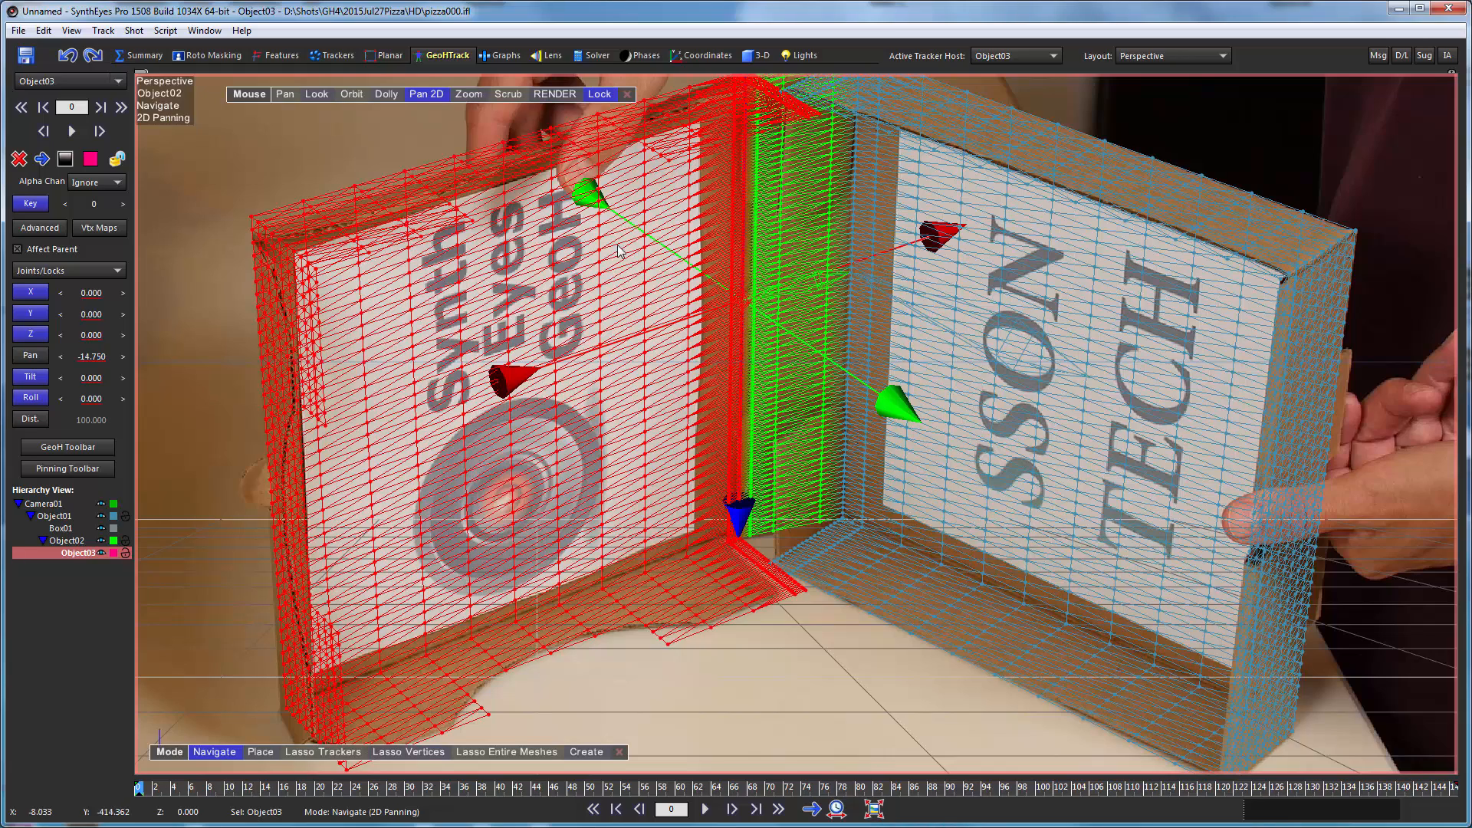
Turn off 2D panning, track the object hierarchy from frame 0 through frame 146, and review the tracked result across the shot
left_click(428, 95)
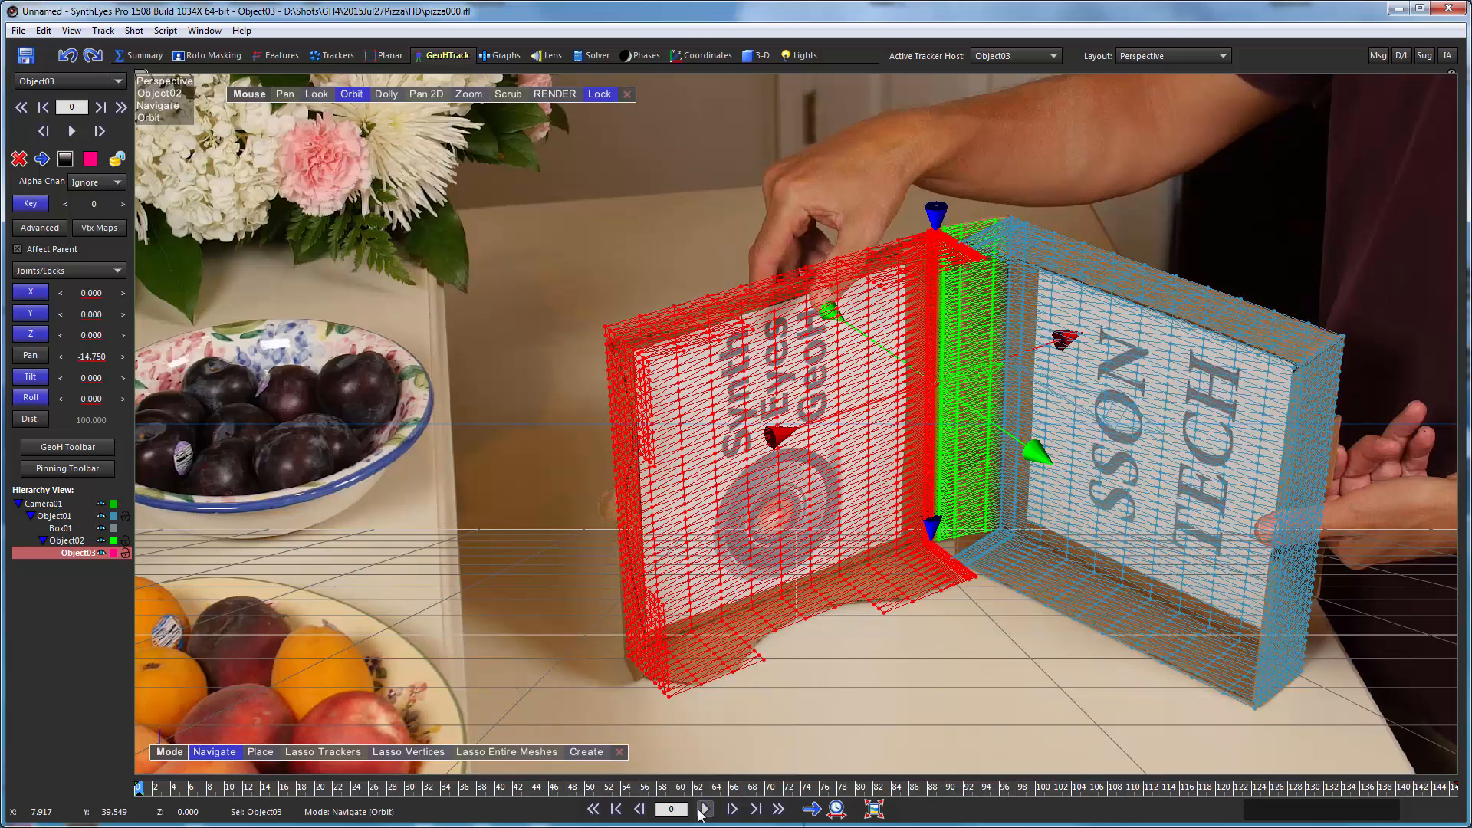
left_click(703, 811)
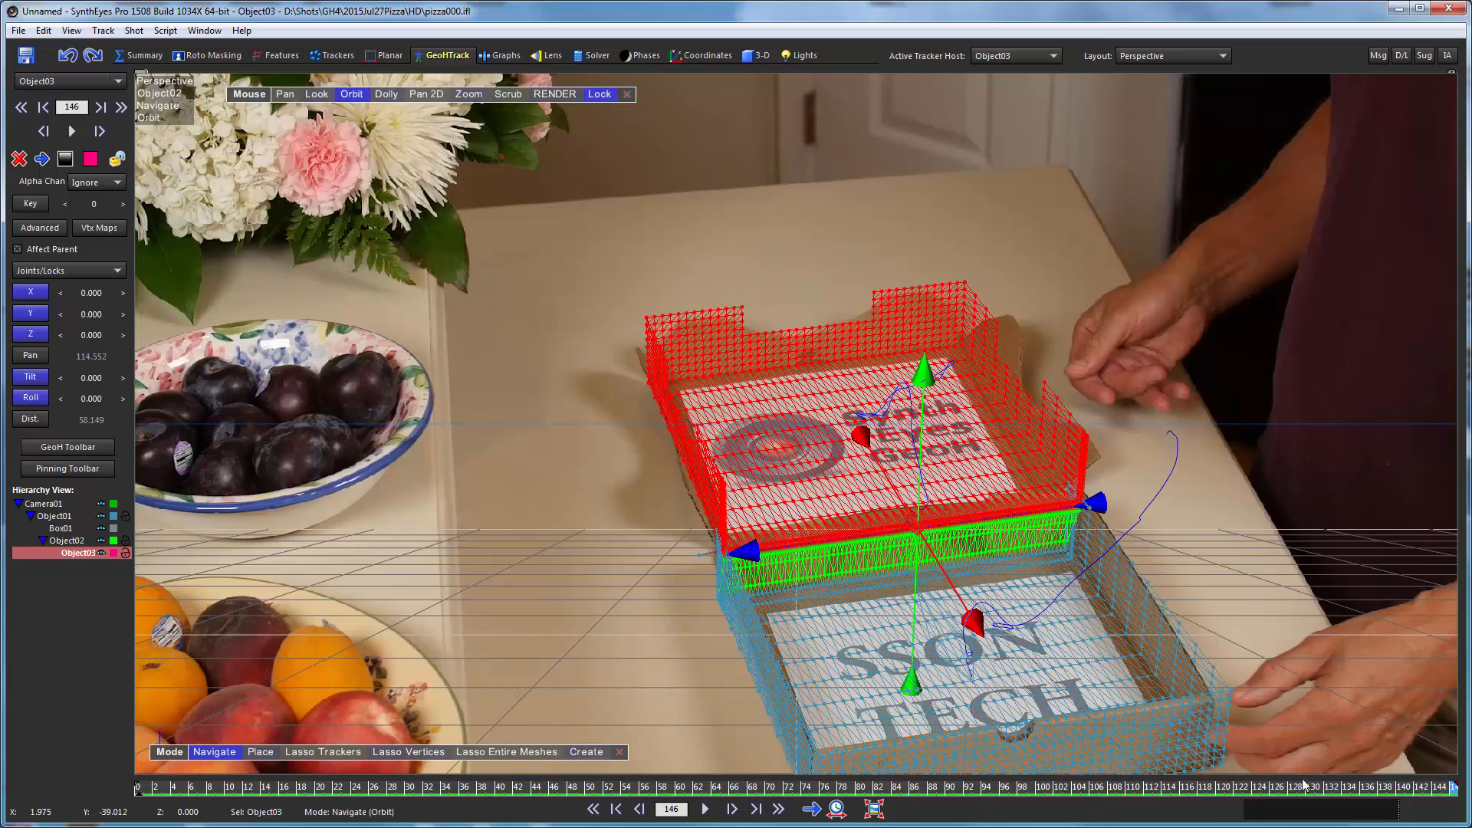
left_click_drag(1427, 790, 950, 742)
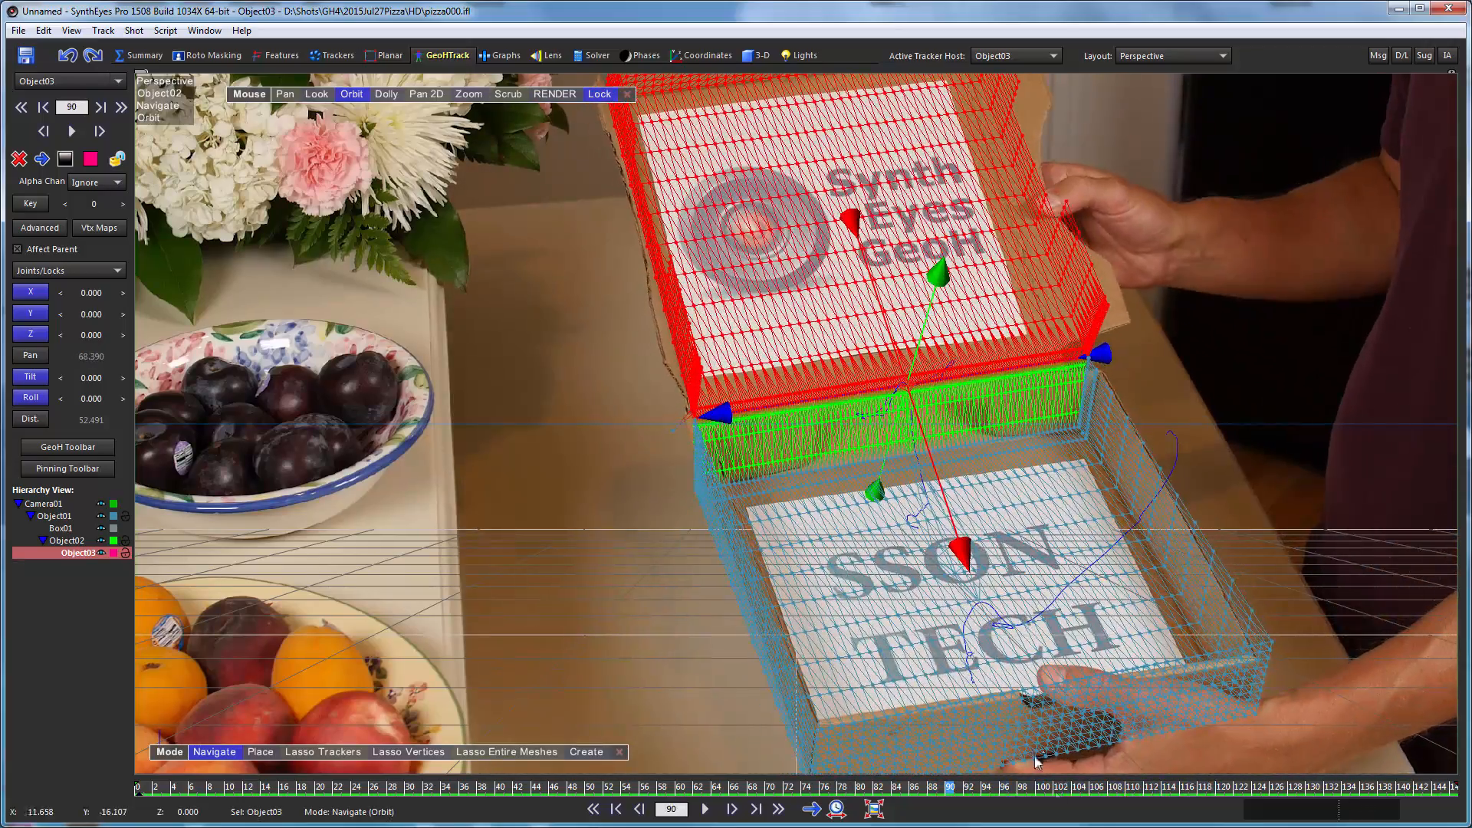
left_click_drag(1125, 789, 138, 789)
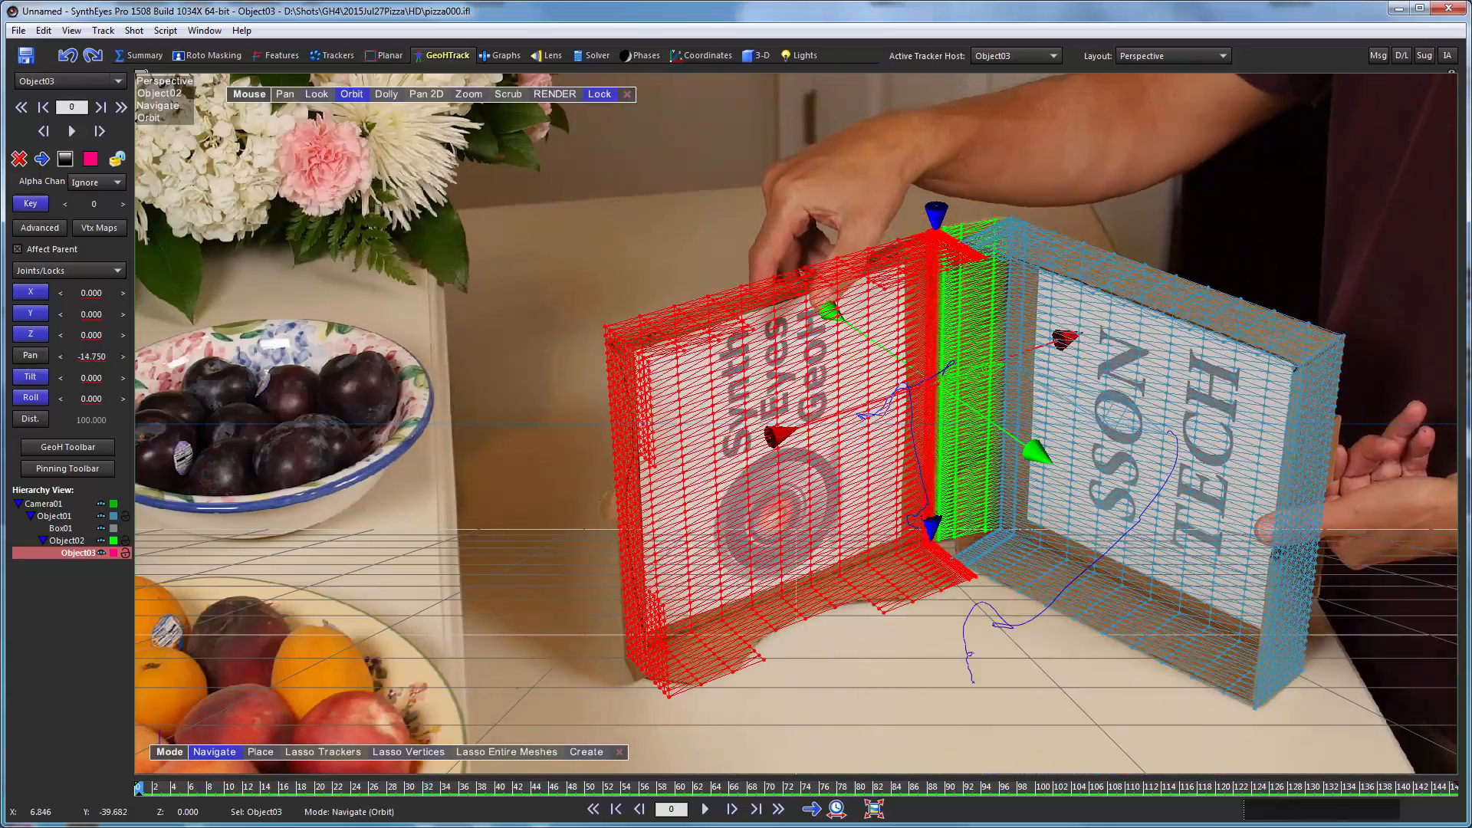
left_click(706, 809)
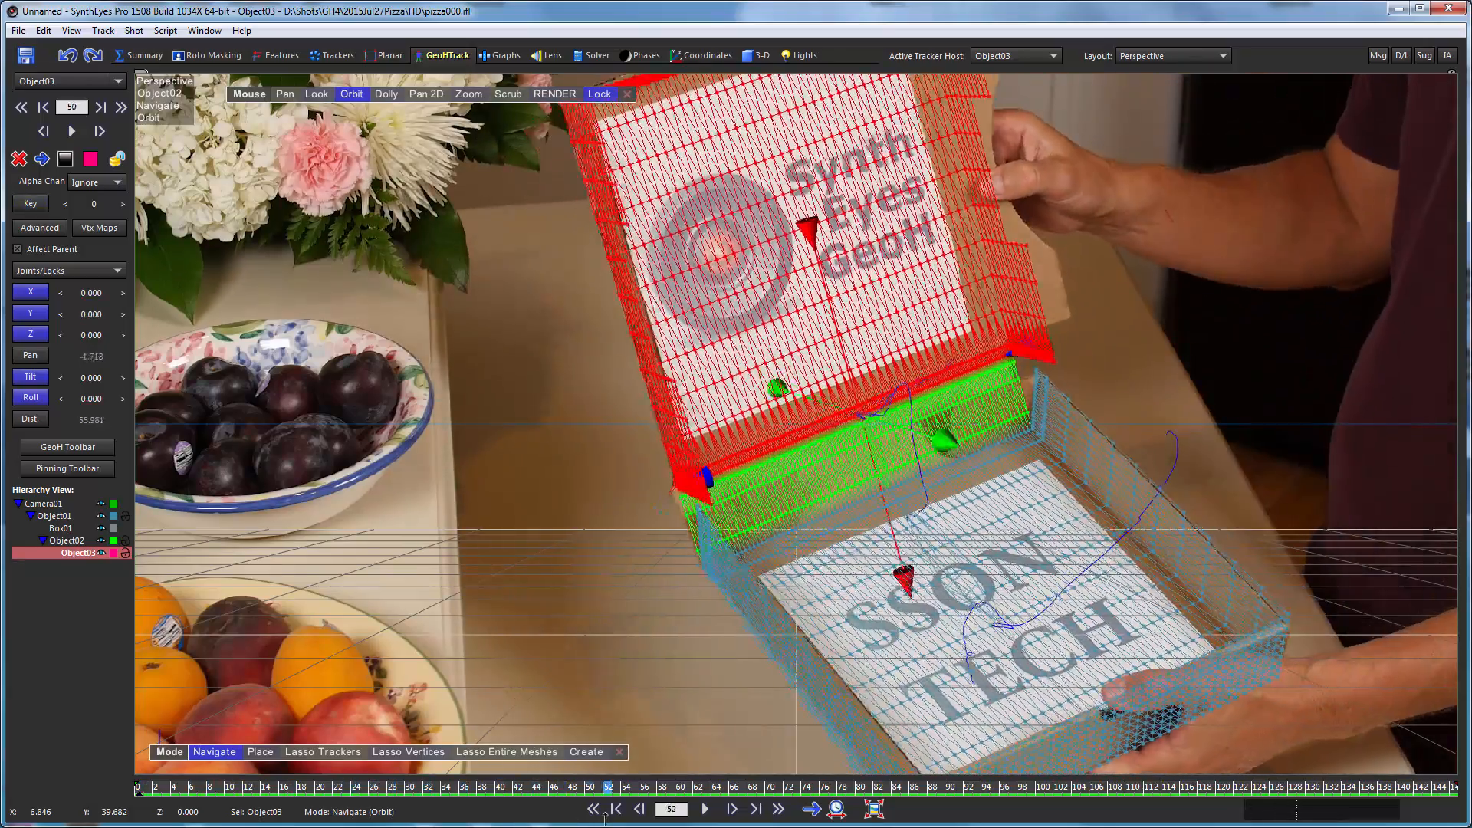
left_click_drag(717, 819, 742, 817)
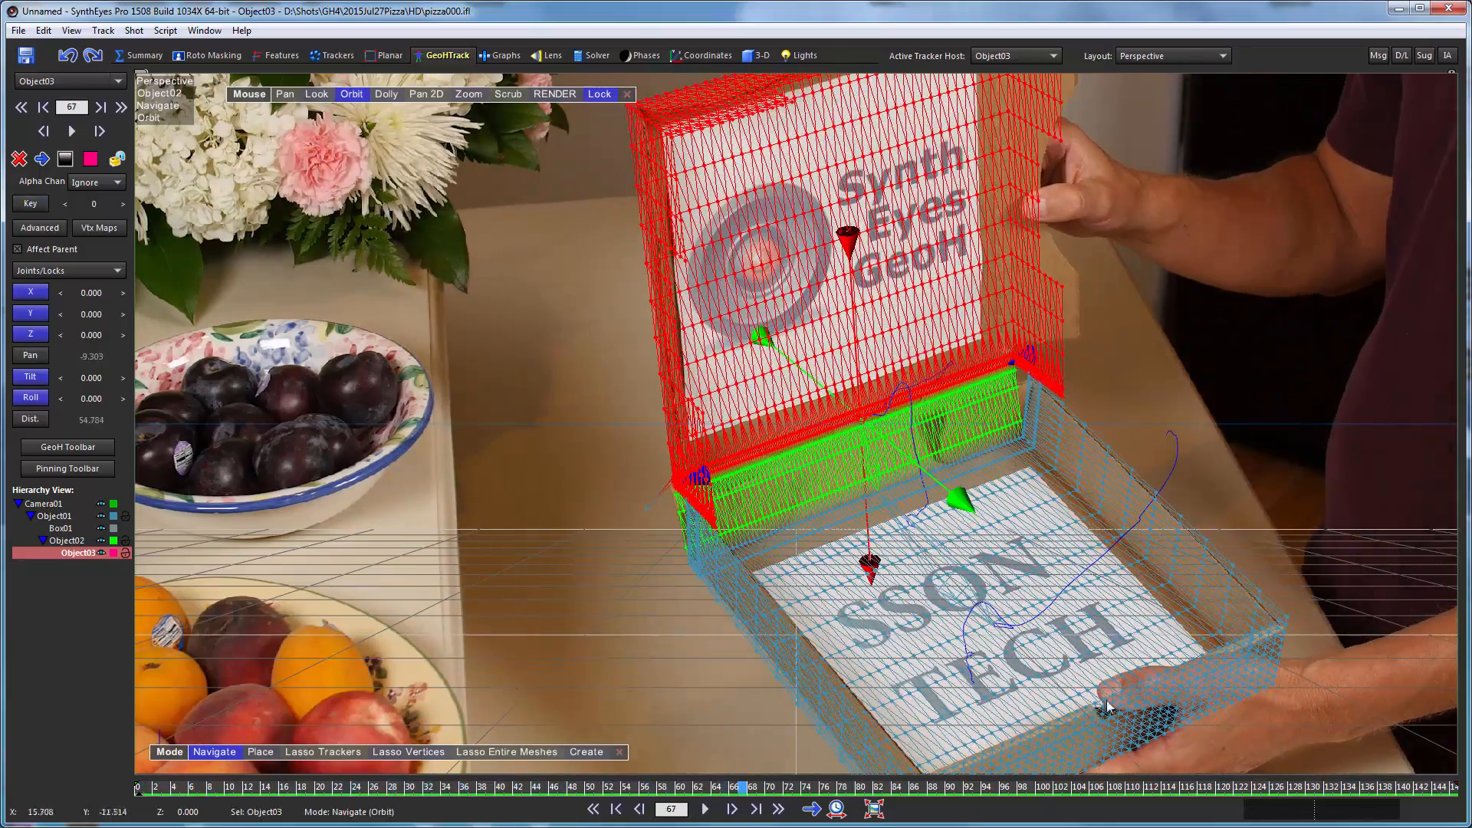
In the Graphs room, display Object01's joint variables instead of its solved velocity curves and go to frame 30
left_click(502, 57)
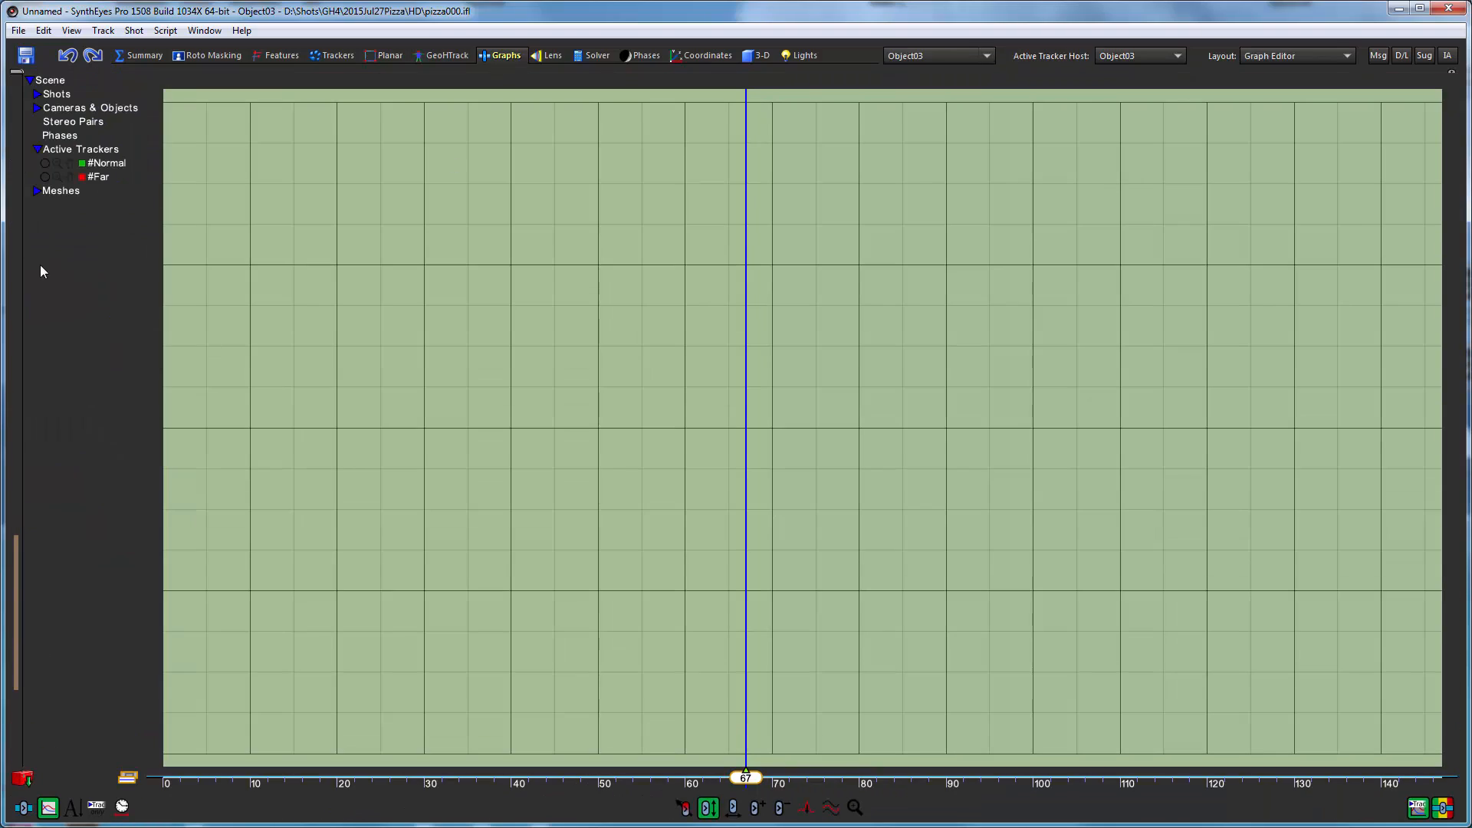
left_click(37, 107)
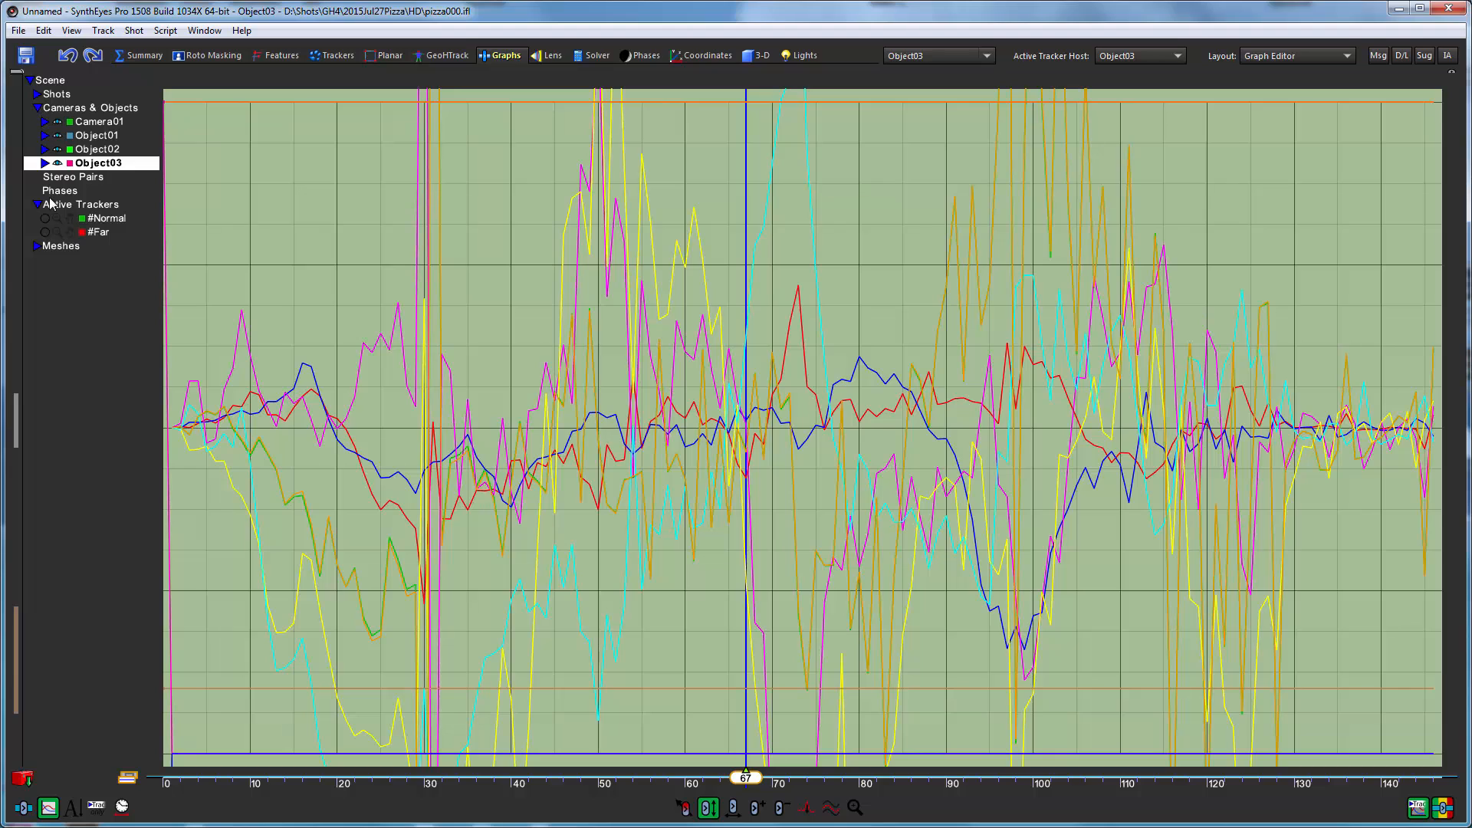
left_click(45, 135)
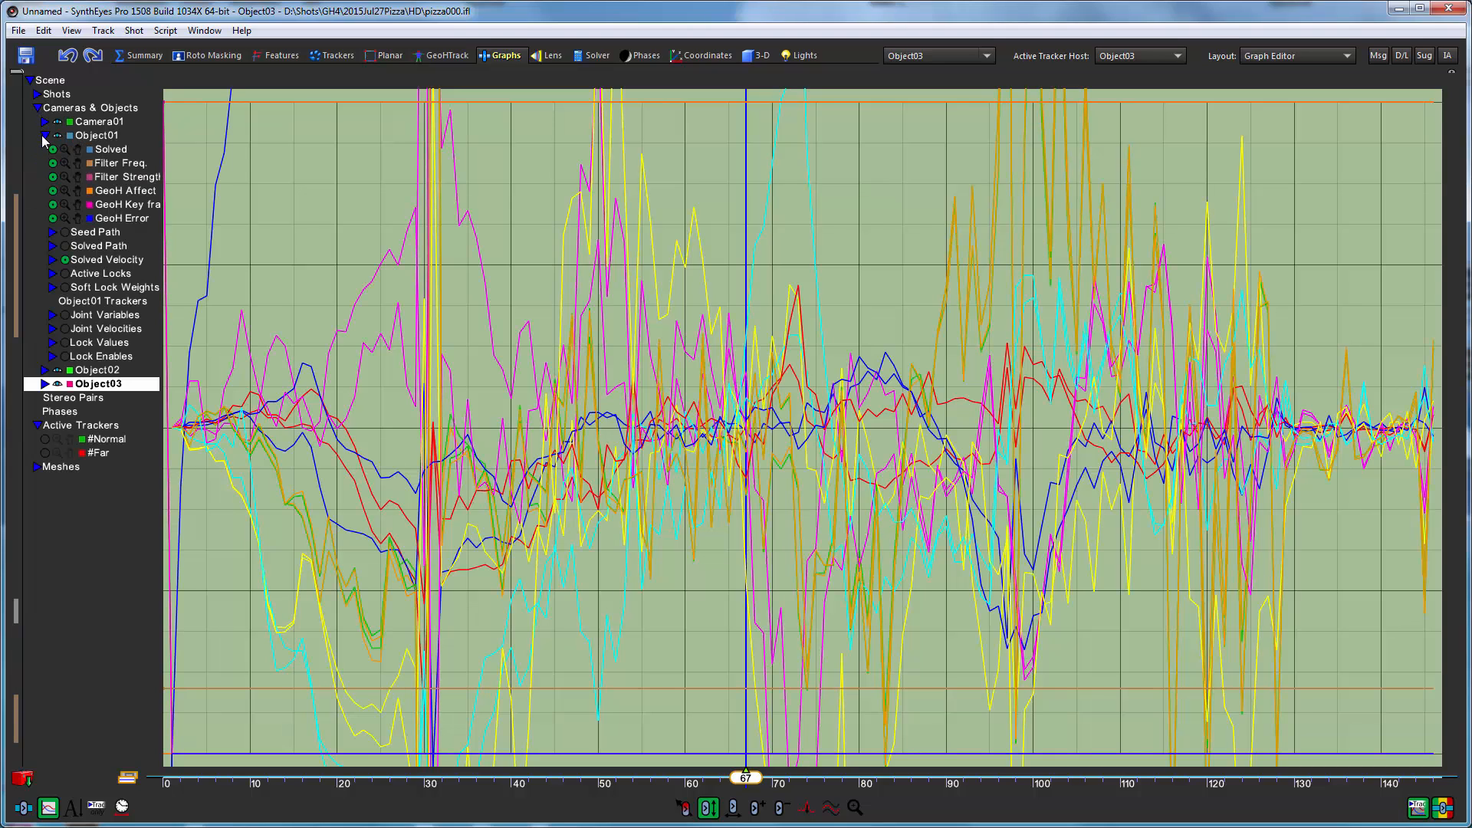
left_click(65, 260)
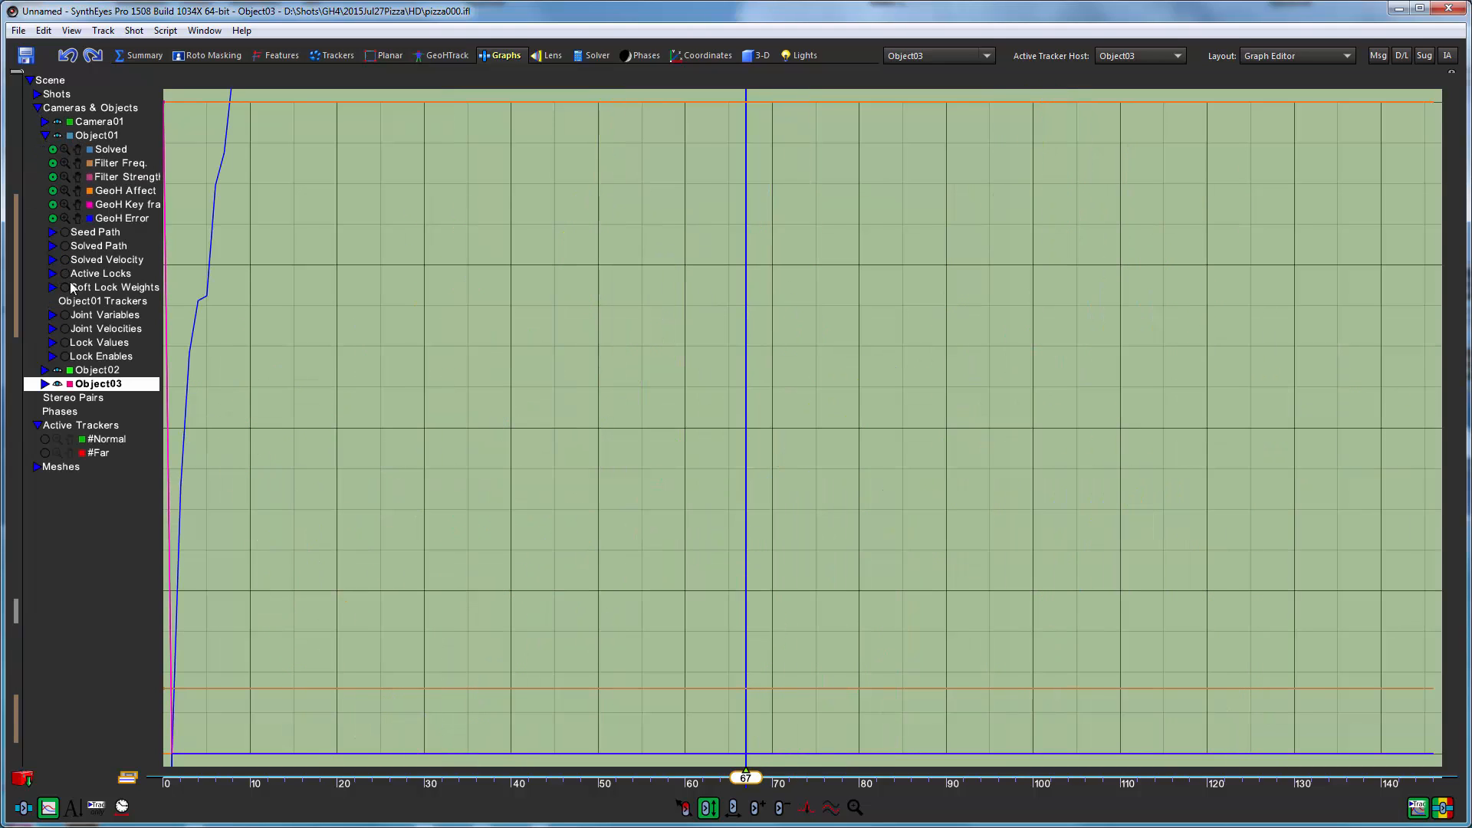
left_click(65, 315)
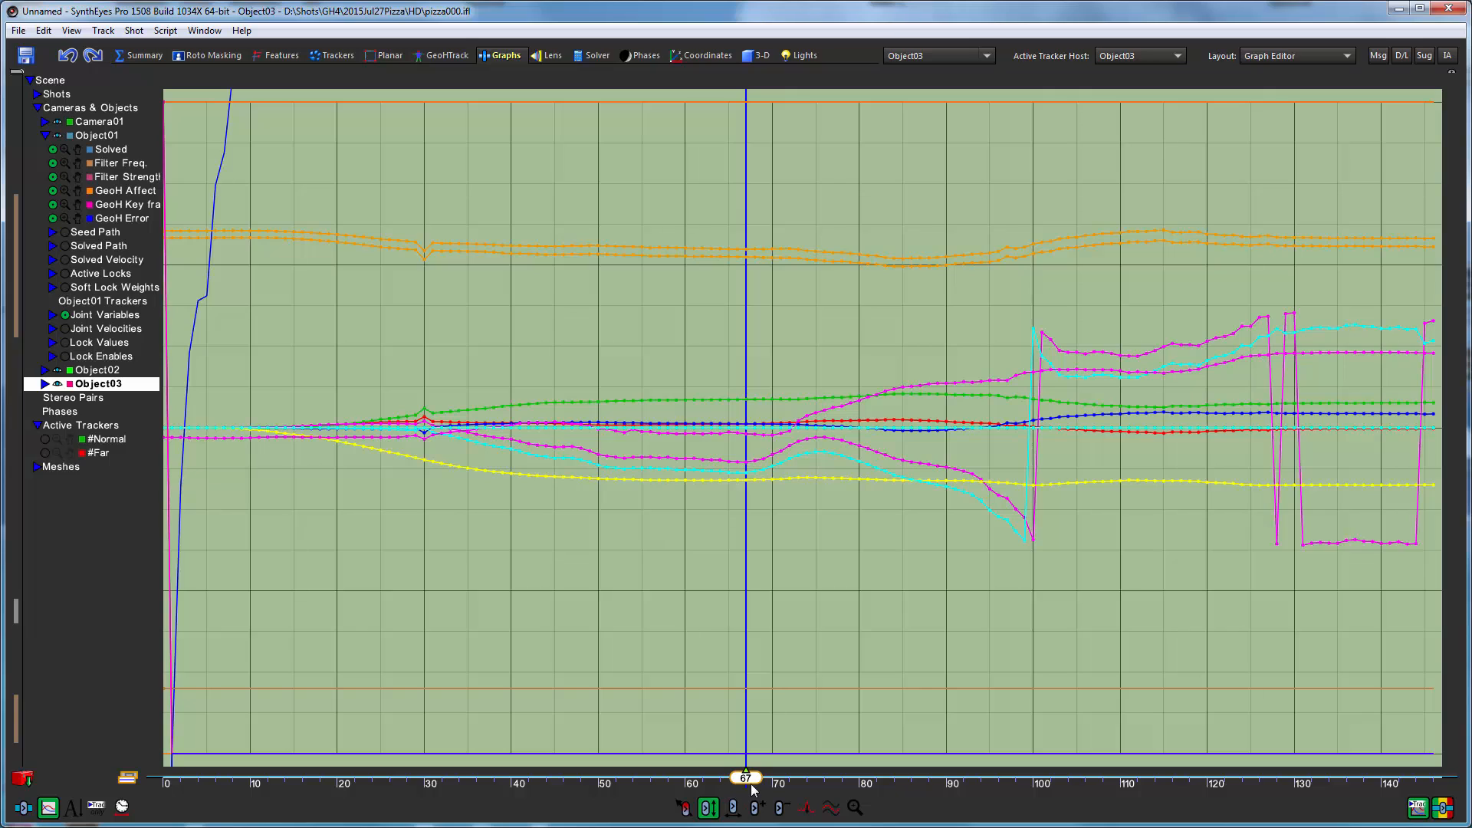
mouse_move(747, 779)
left_mouse_down()
mouse_move(384, 780)
mouse_move(511, 779)
left_mouse_up()
mouse_move(657, 797)
left_mouse_down()
mouse_move(1106, 814)
mouse_move(404, 781)
mouse_move(427, 789)
left_mouse_up()
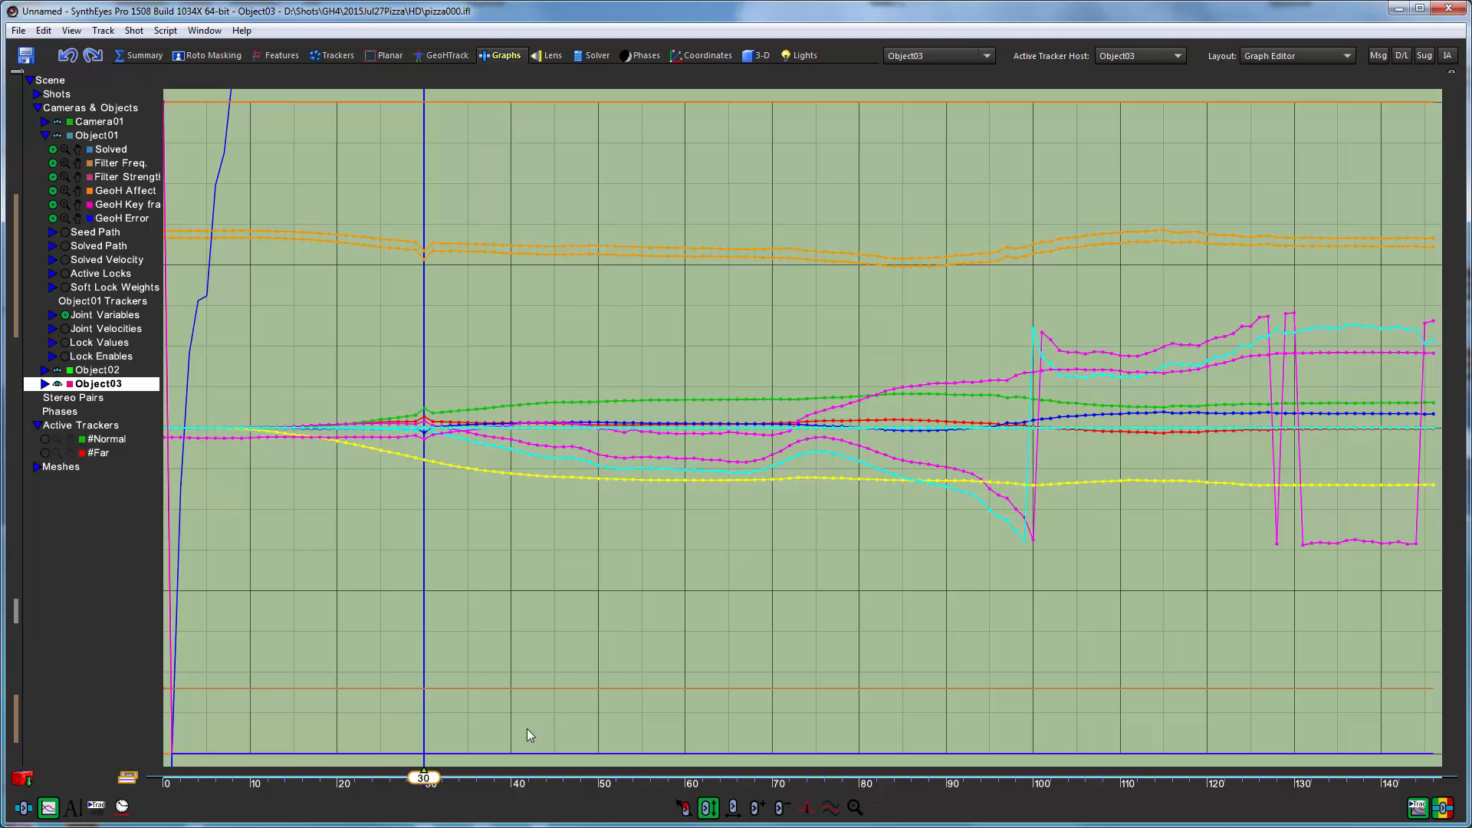
Deglitch Object01's joint variable curves at frame 30 and enlarge the graph around that frame
left_click(804, 811)
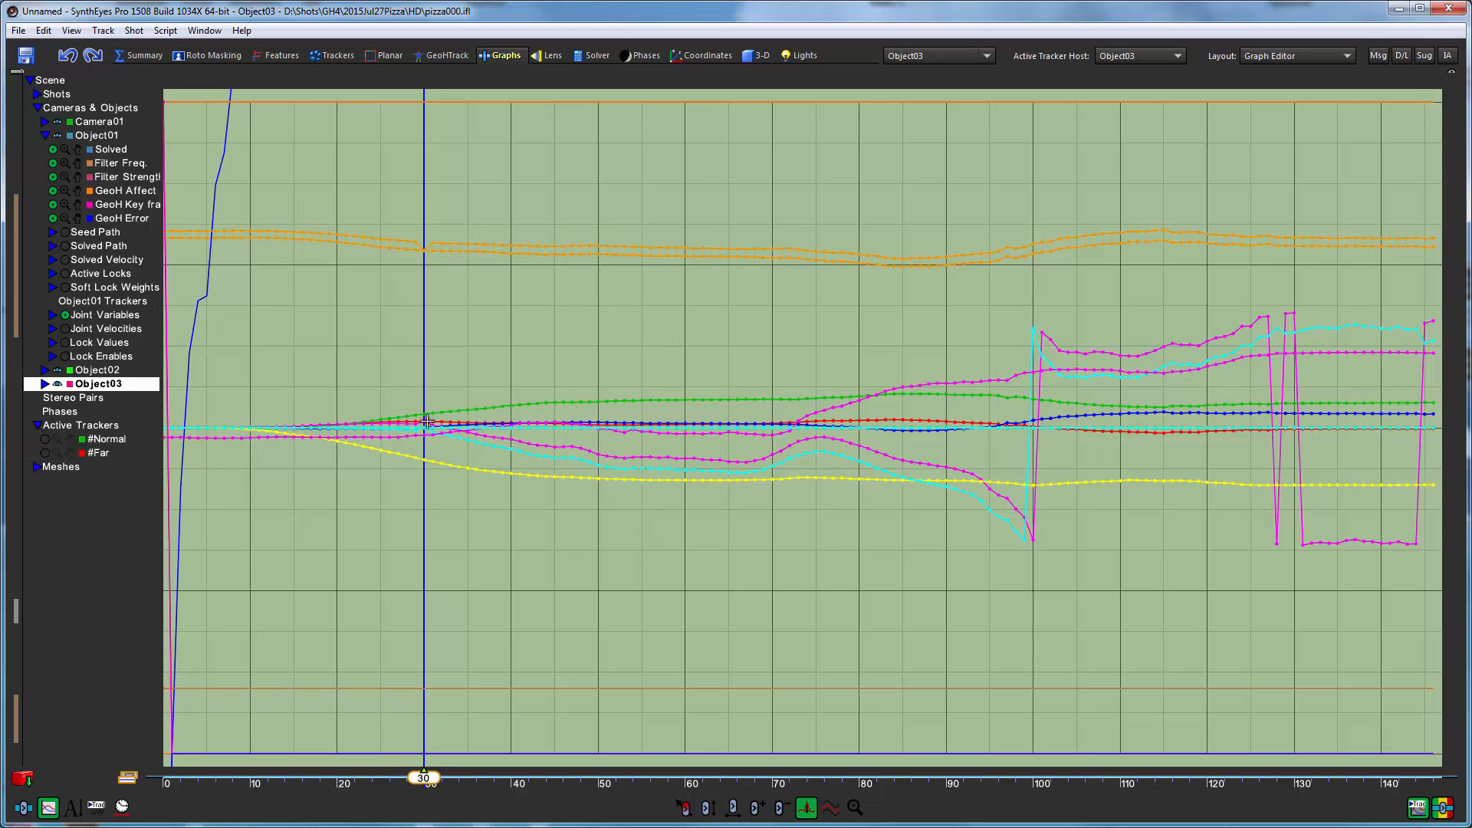
right_click_drag(426, 421, 555, 697)
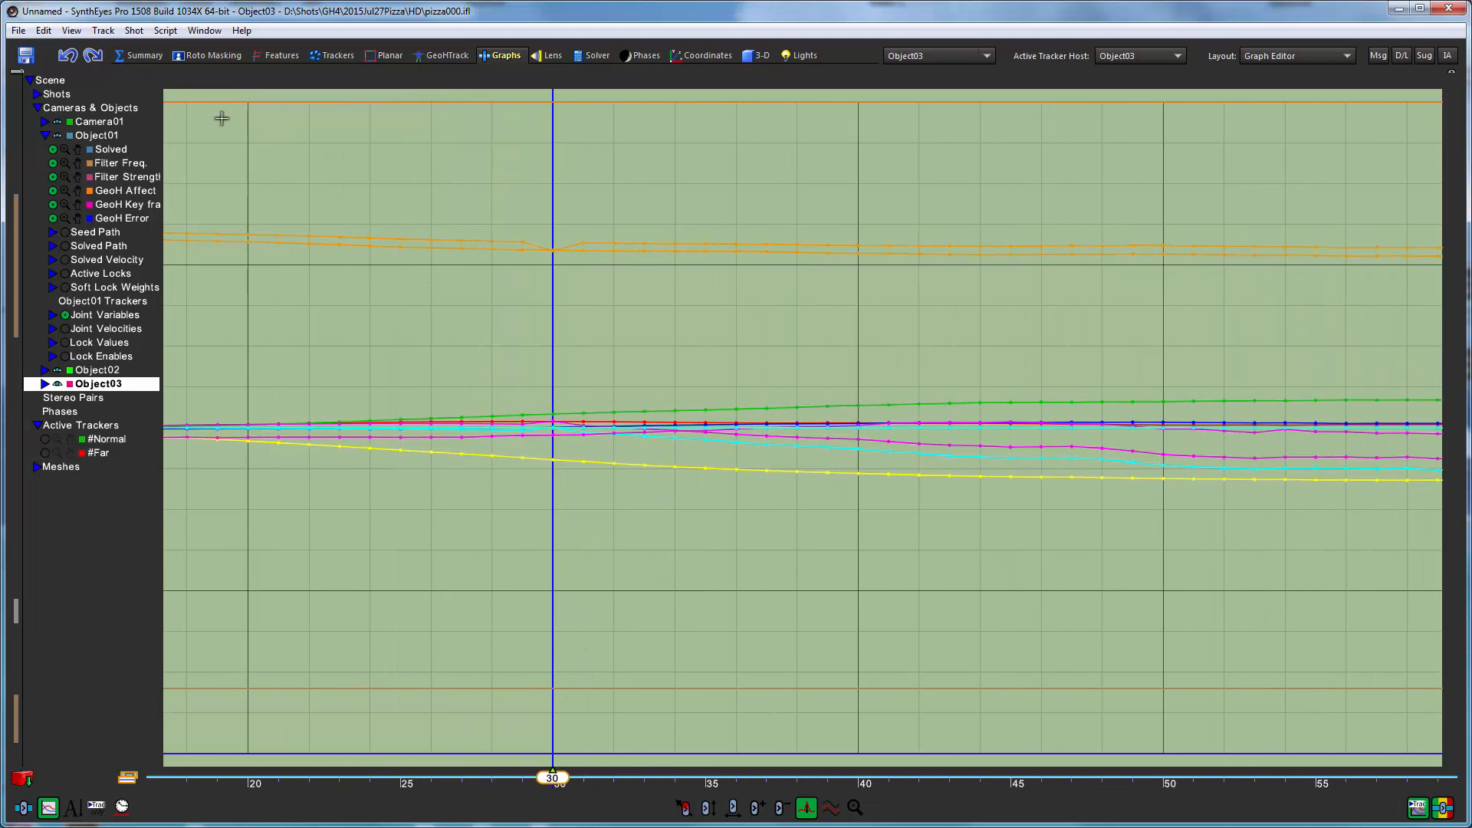
Limit the graph to Object01's individual joint variable curves, hide the Distance curve and go to frame 26
left_click(53, 315)
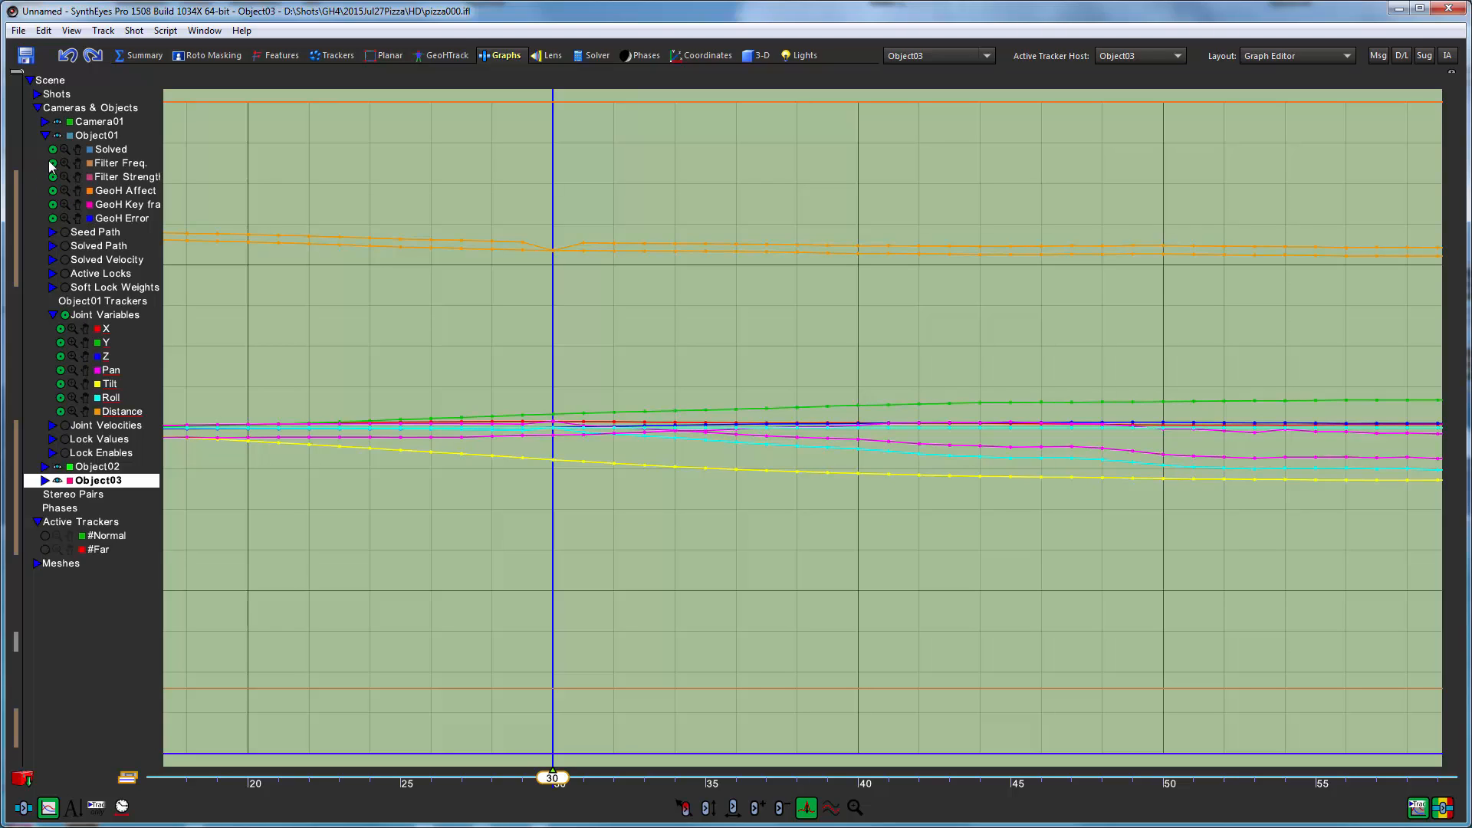
left_click_drag(52, 153, 49, 218)
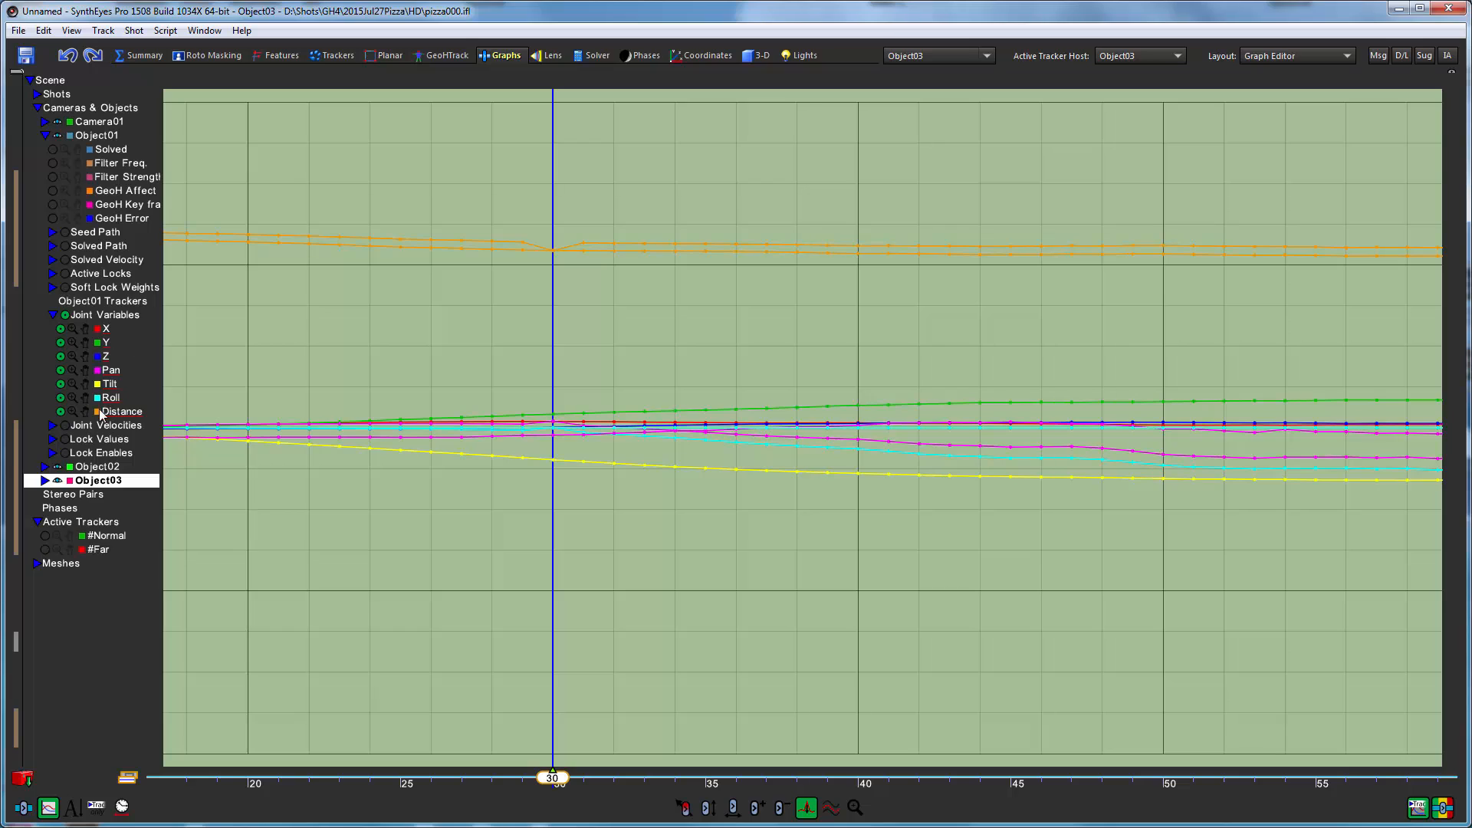
left_click(92, 136)
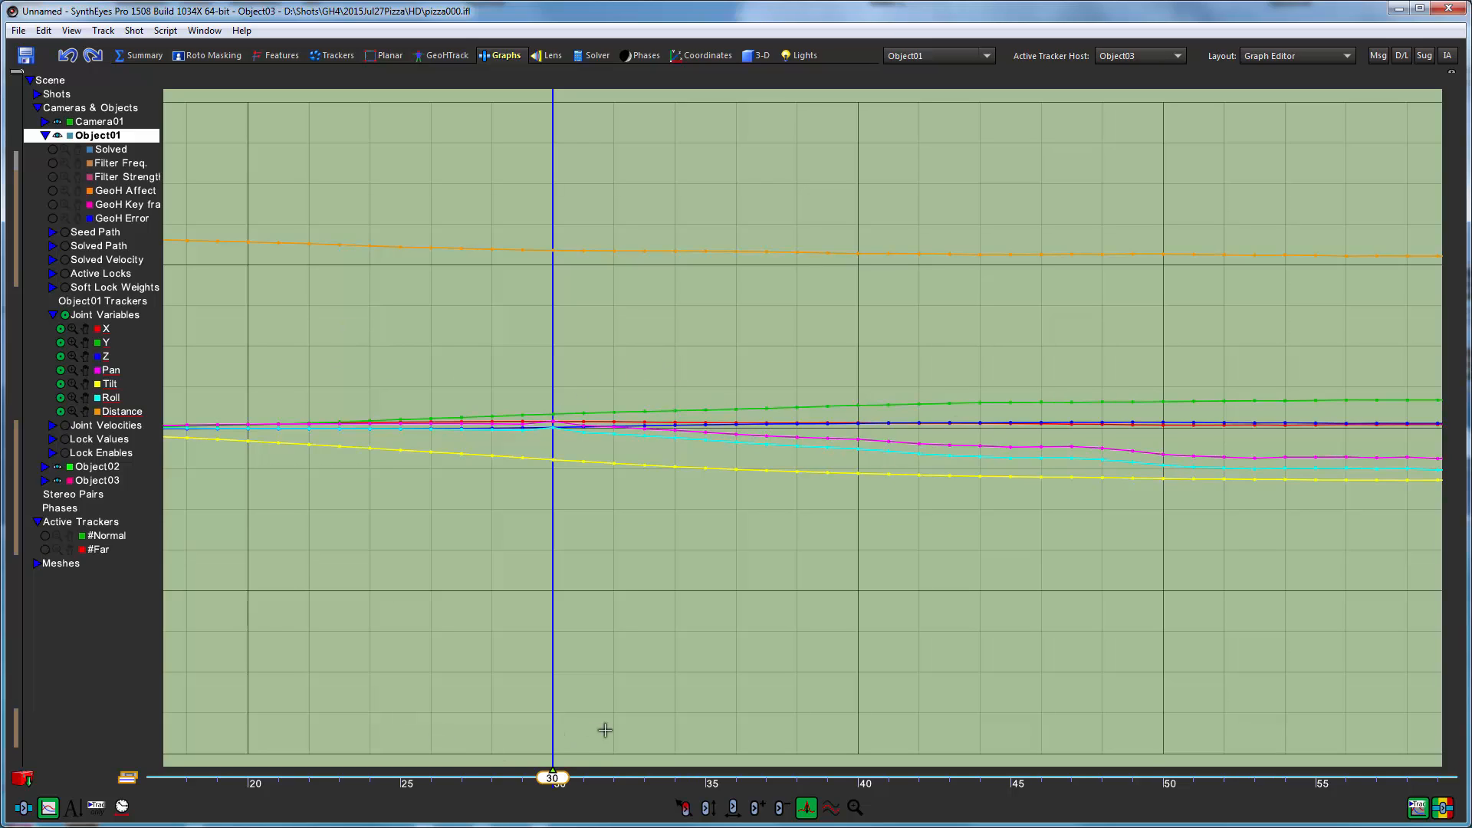
left_click_drag(549, 778, 432, 779)
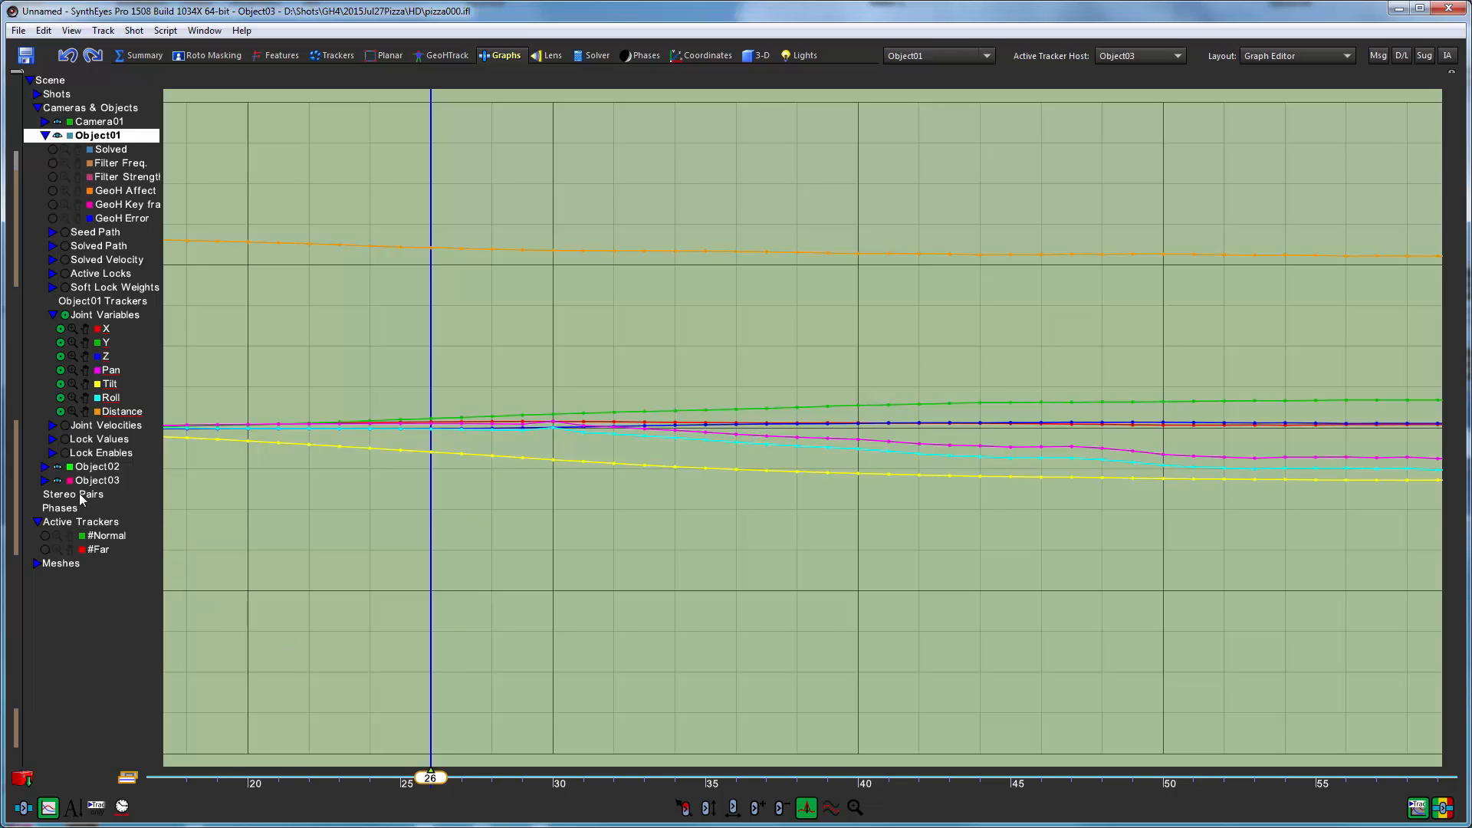
left_click(61, 411)
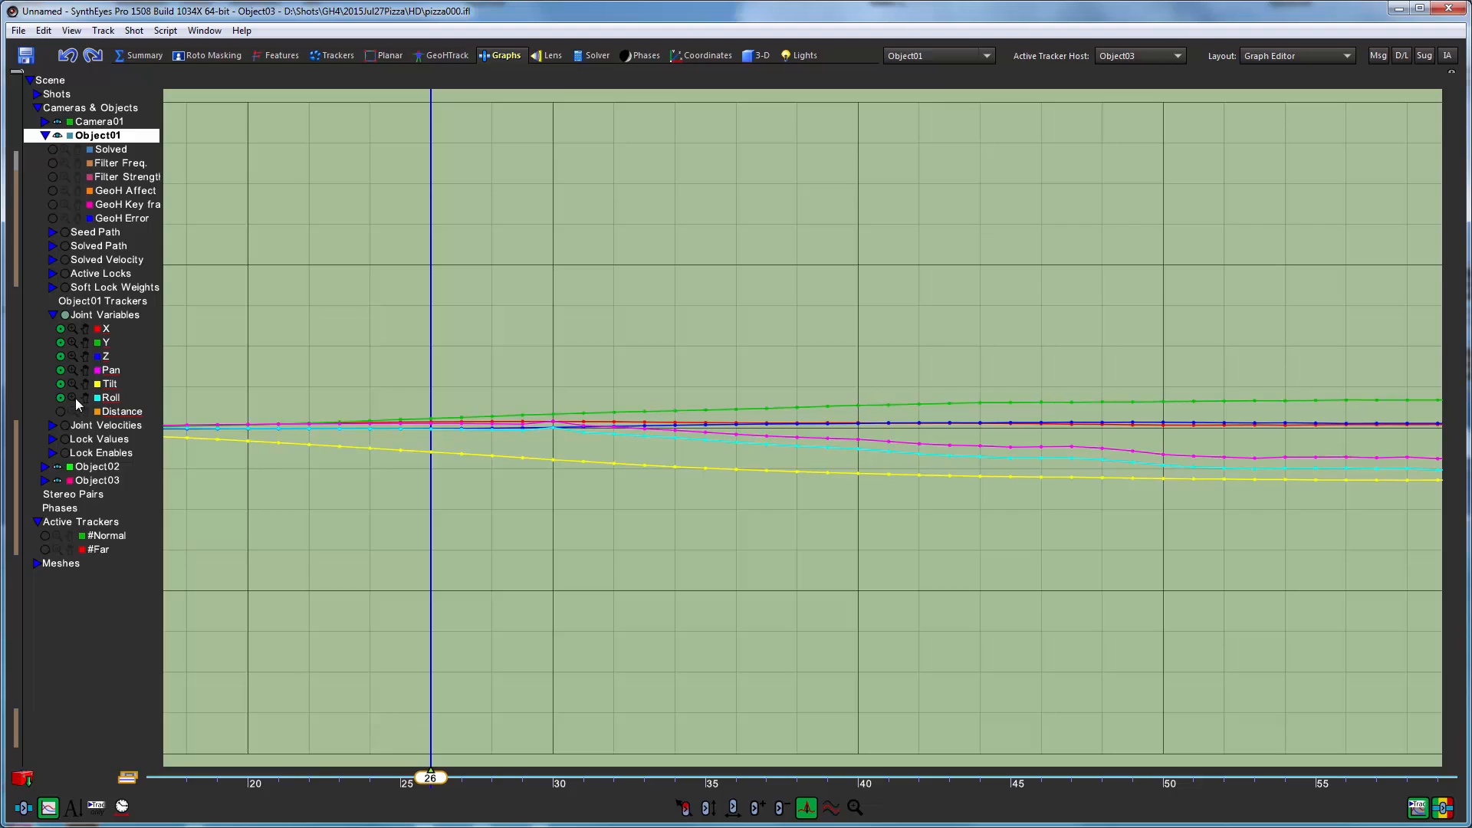
Offset the Roll, X and Pan curves to separate them in the graph, and deglitch Roll and Pan at frame 30
left_click(85, 398)
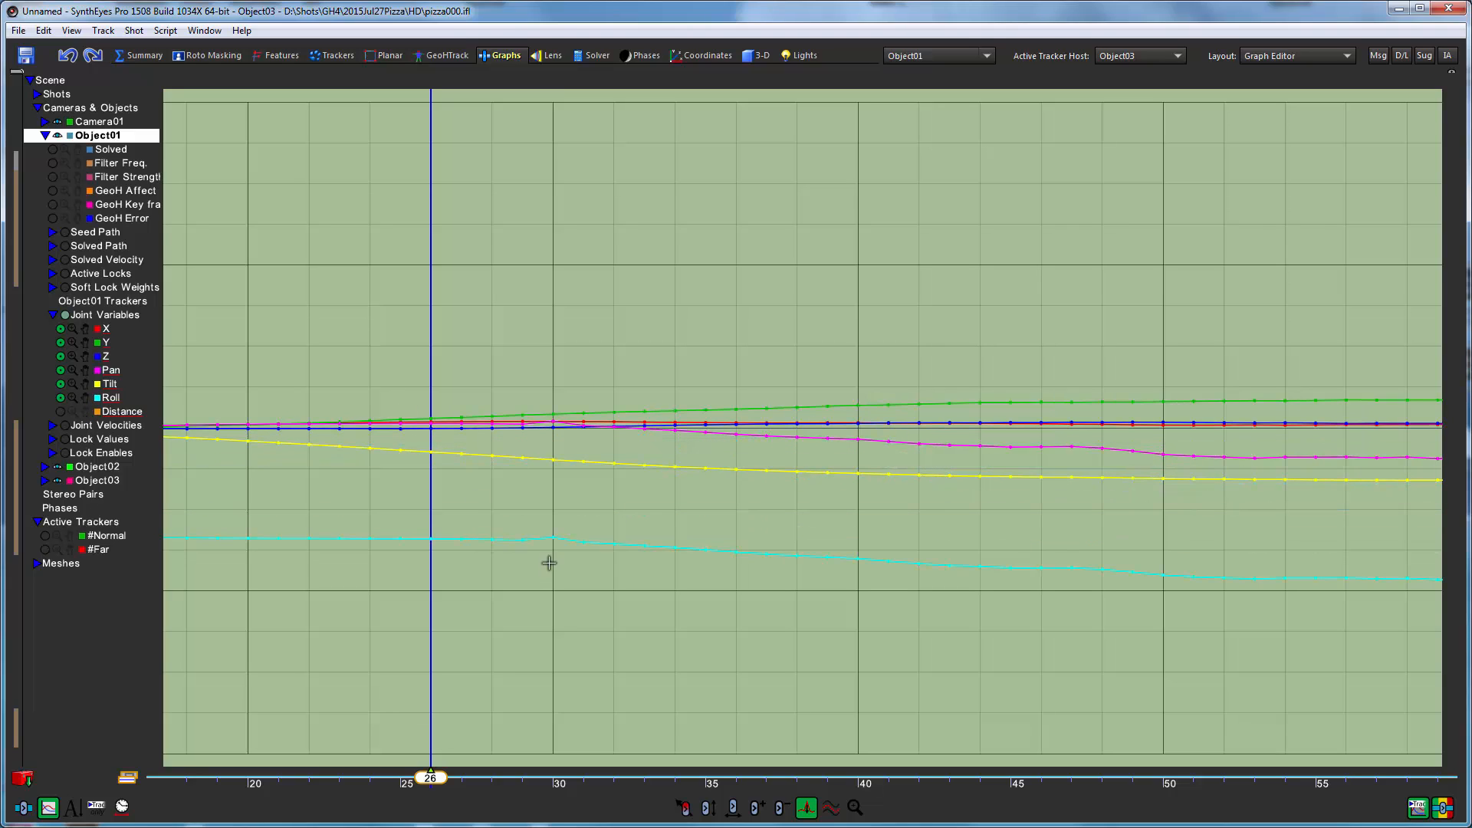
mouse_move(552, 539)
left_click(85, 329)
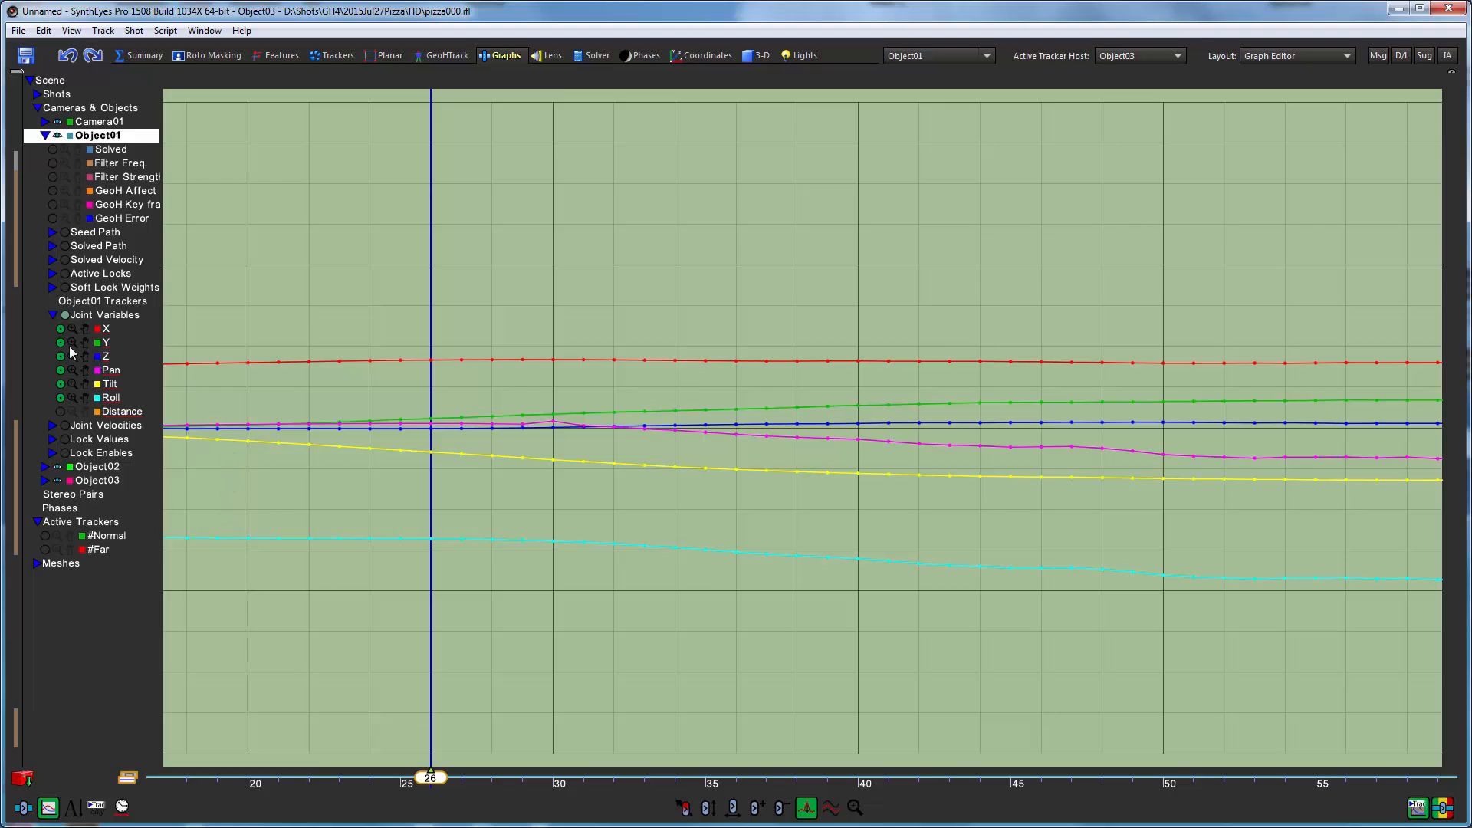
left_click(85, 371)
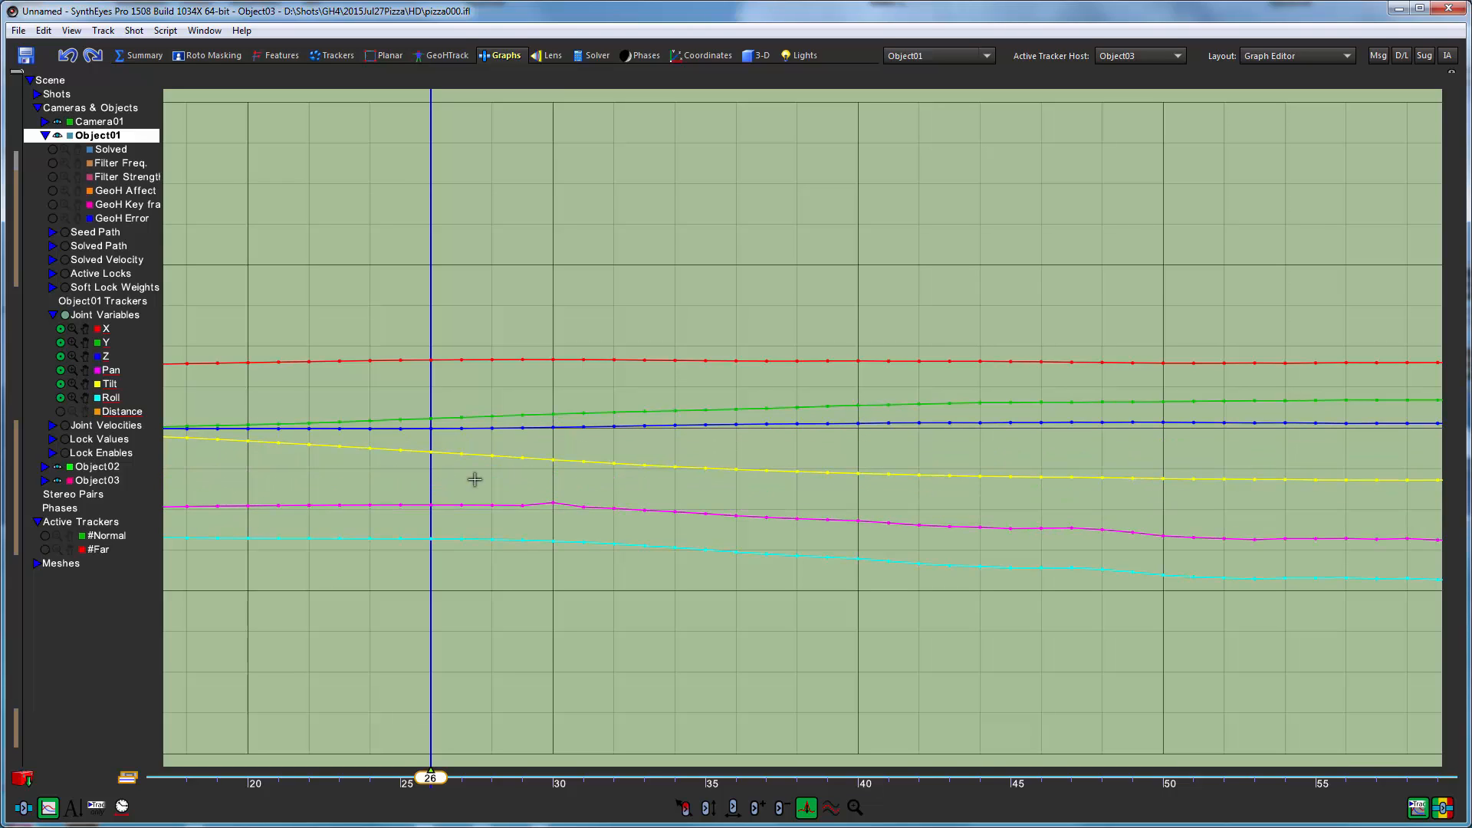
left_click(553, 503)
Return to the GeoHTrack room and scrub through the shot up to frame 68 to check the corrected tracking
left_click(447, 57)
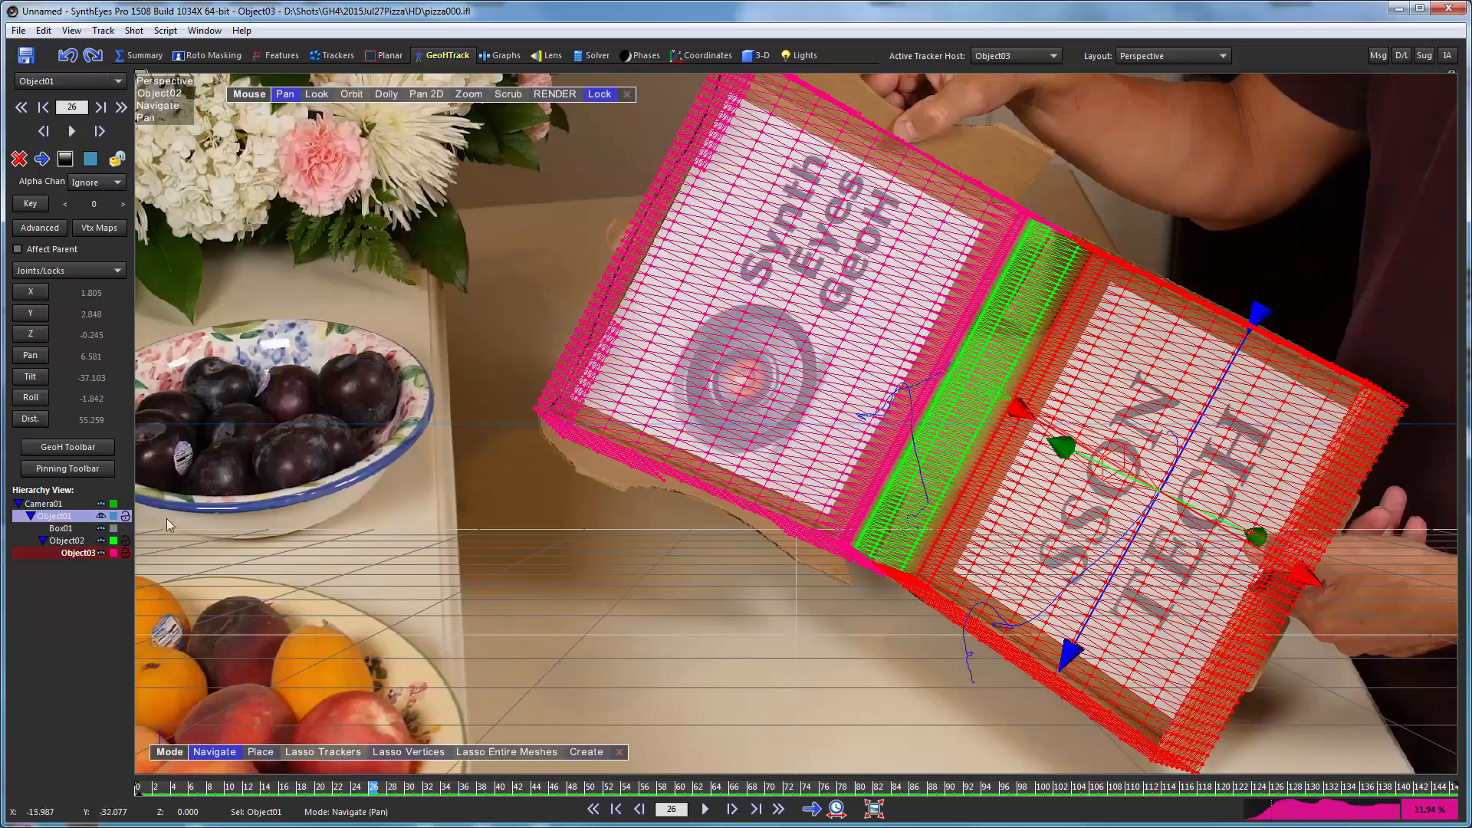
left_click_drag(407, 787, 265, 784)
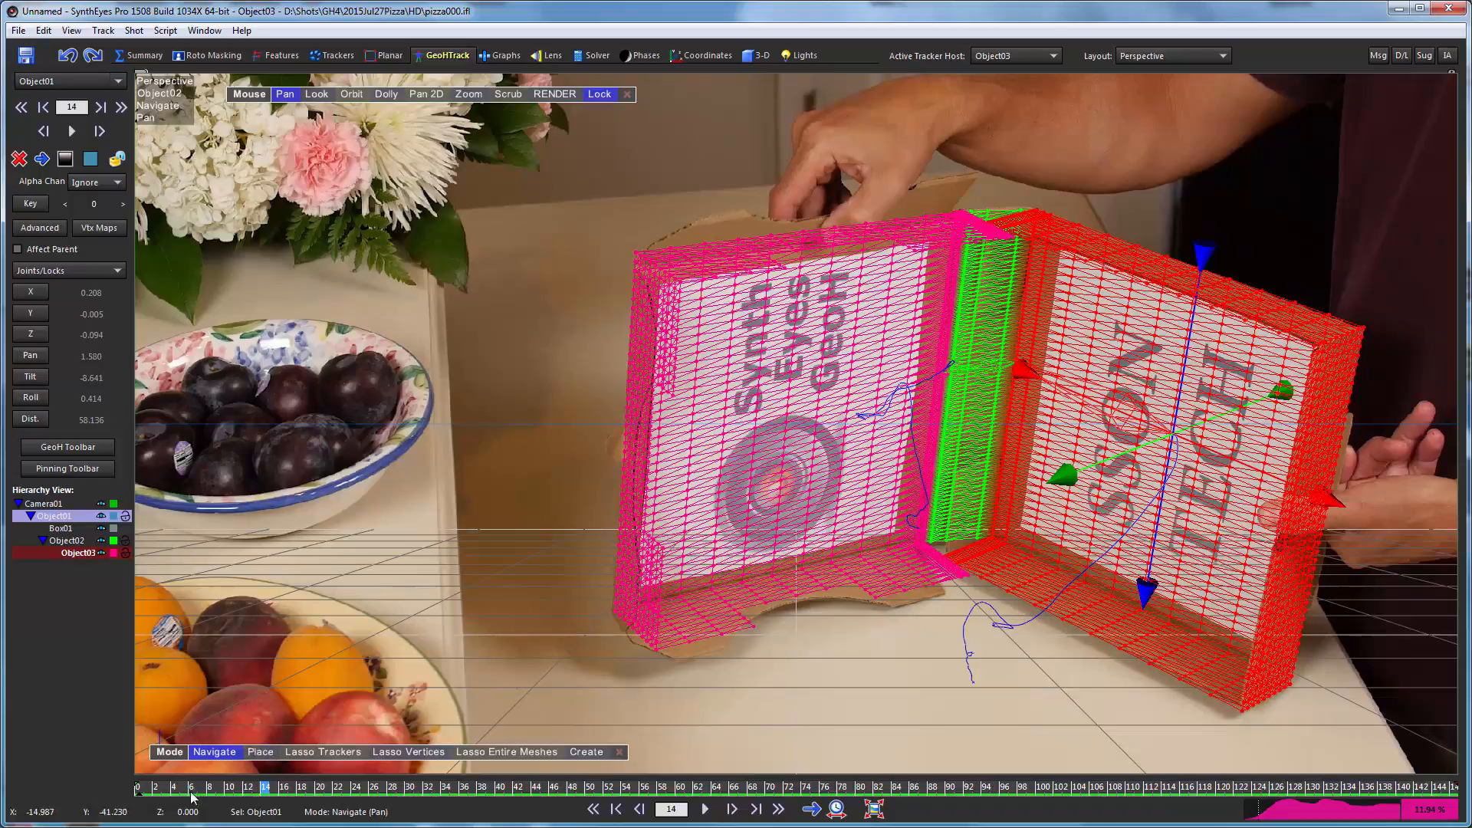
left_click_drag(192, 792, 752, 792)
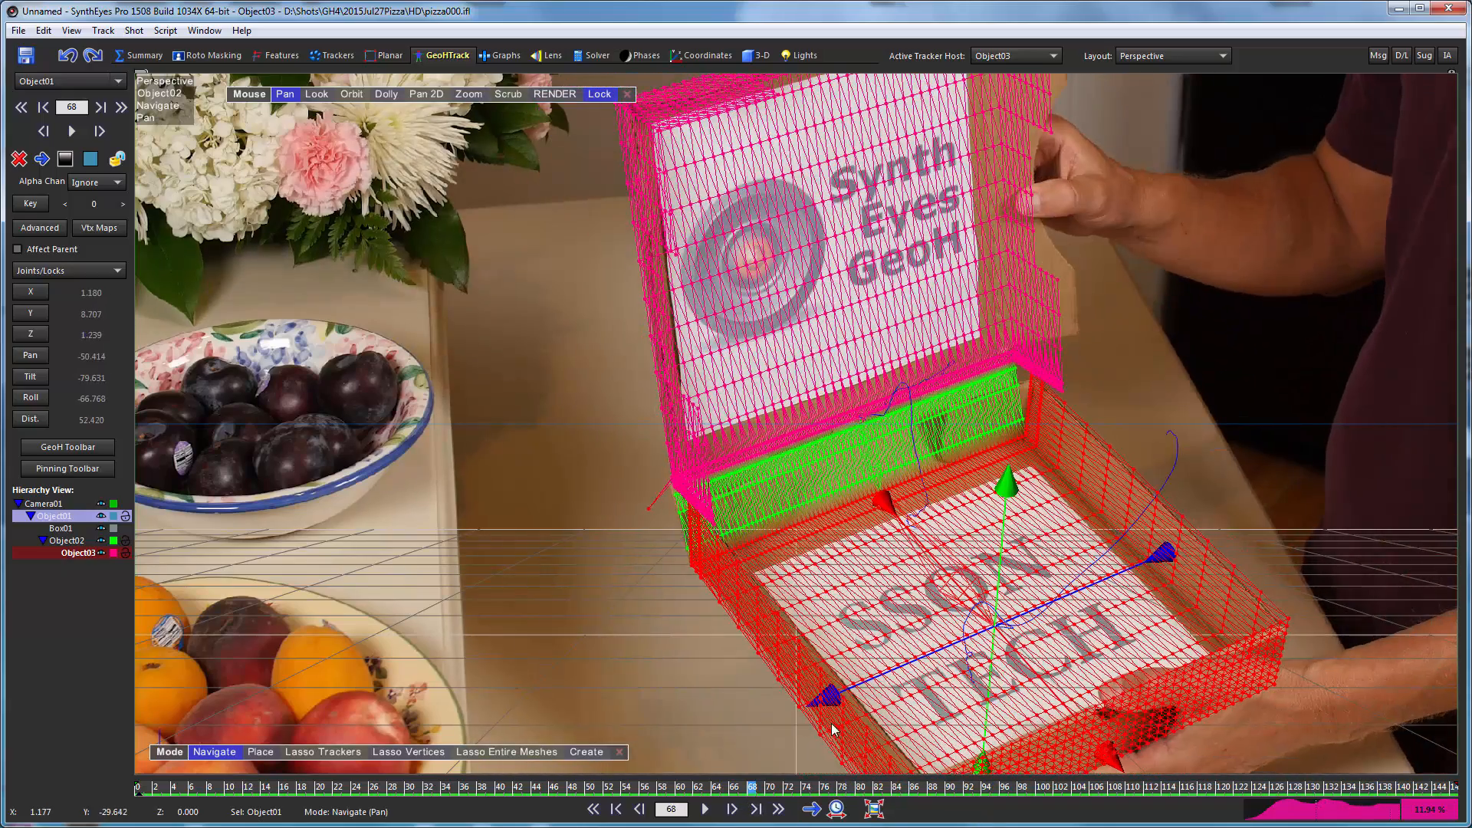